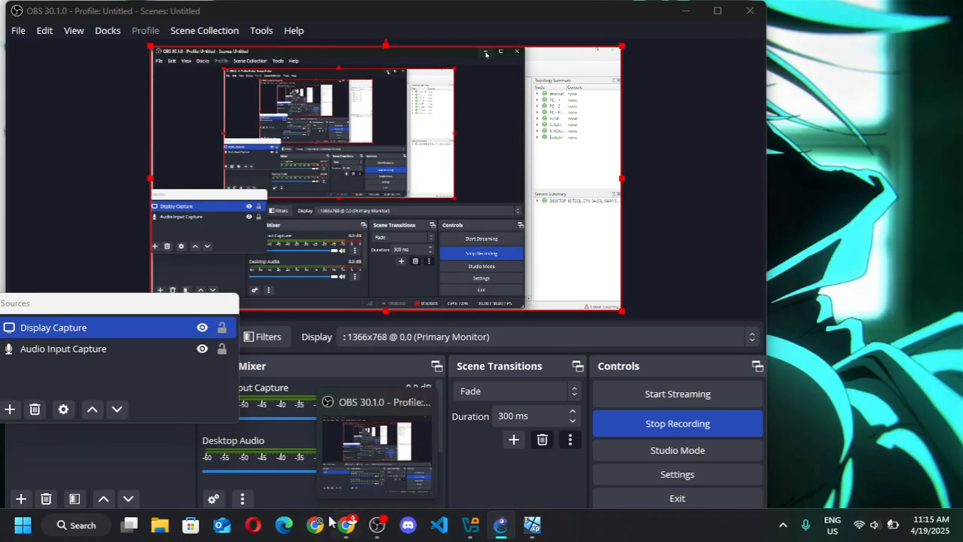
# Step: Switch to Chrome and review the Firewall NAT Chain SRCNAT lab sheet, from the network diagram to the router address table
pyautogui.moveTo(343, 527)
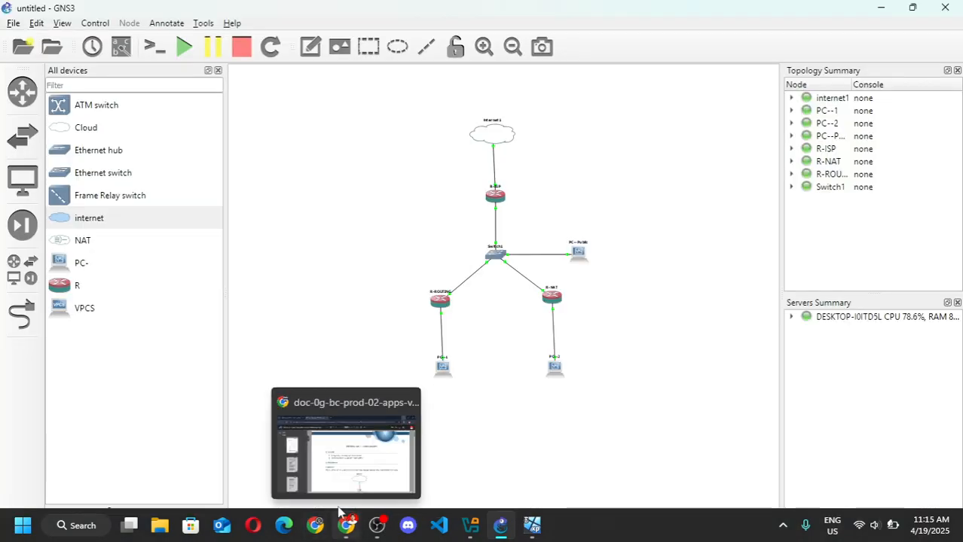
pyautogui.click(343, 441)
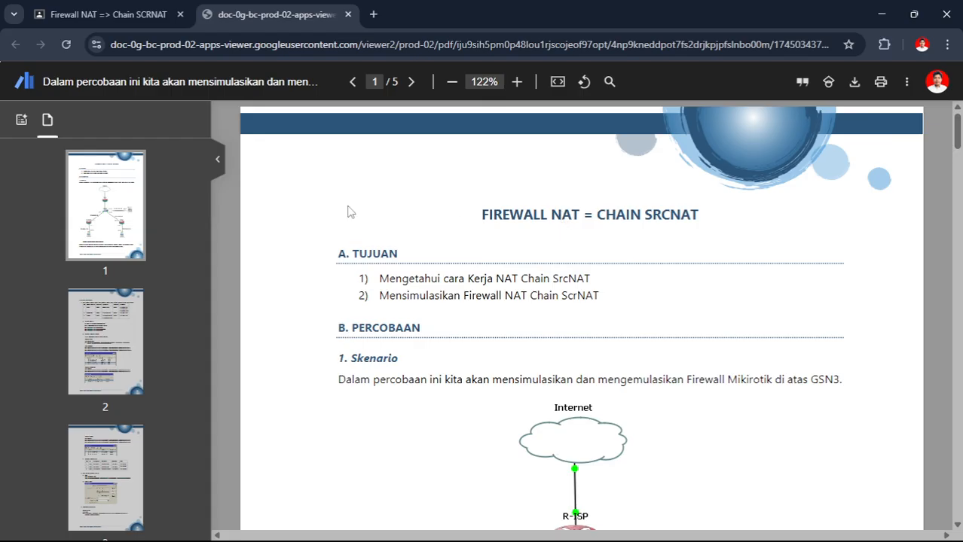
pyautogui.click(94, 14)
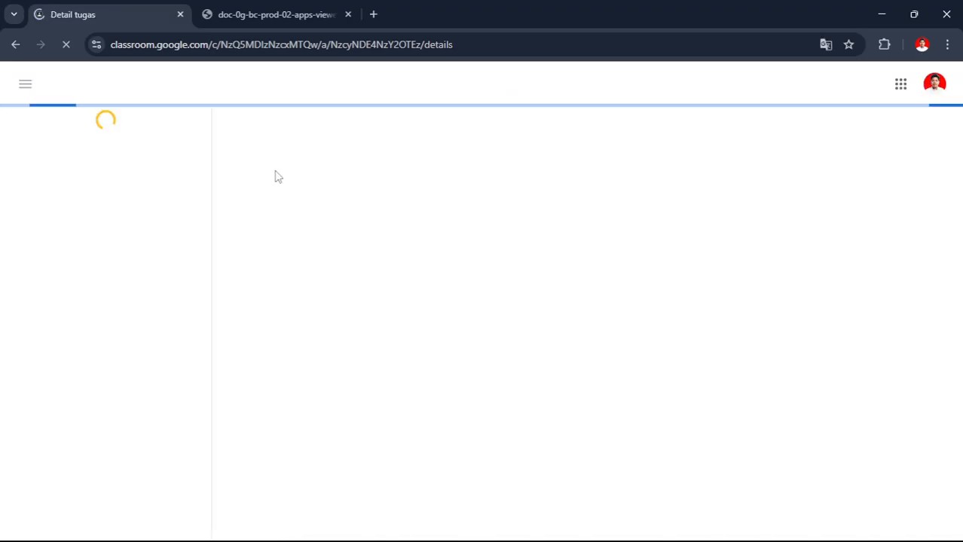
pyautogui.click(296, 7)
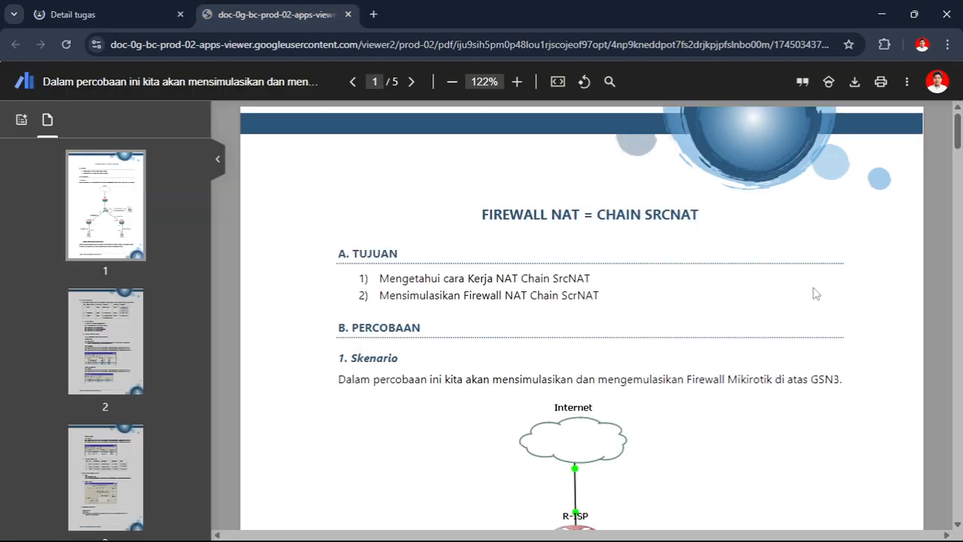
pyautogui.scroll(-2, 660, 334)
pyautogui.scroll(-1, 712, 363)
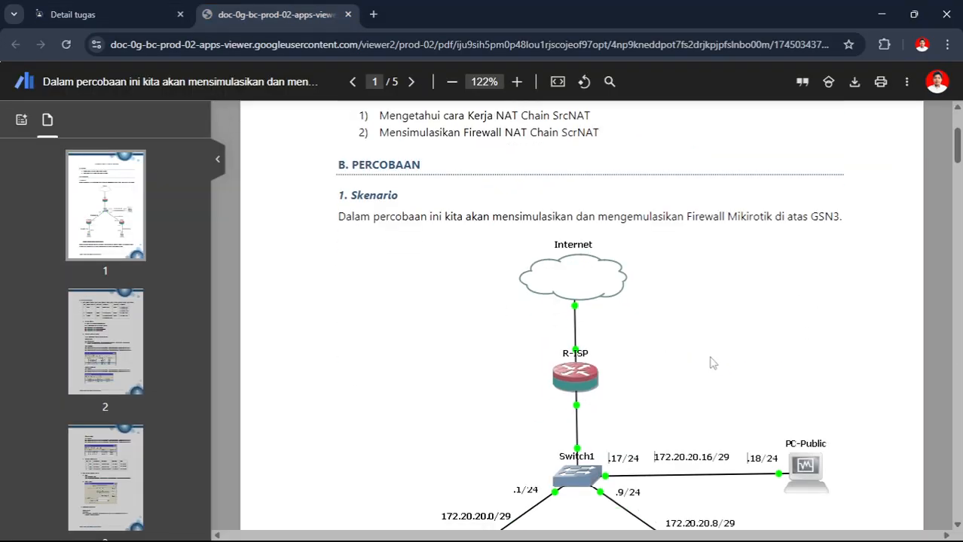
pyautogui.scroll(-5, 711, 362)
pyautogui.scroll(3, 684, 355)
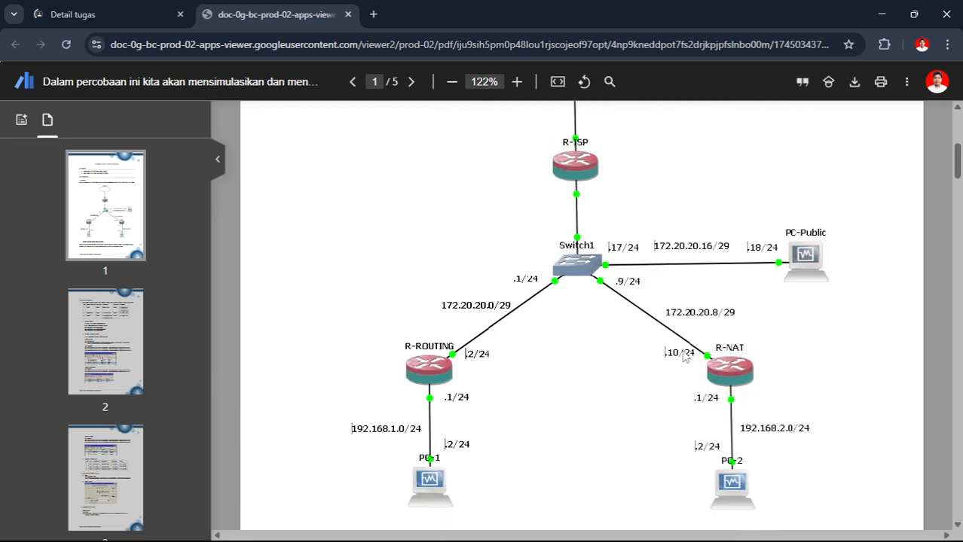
pyautogui.scroll(2, 684, 357)
pyautogui.scroll(-1, 683, 359)
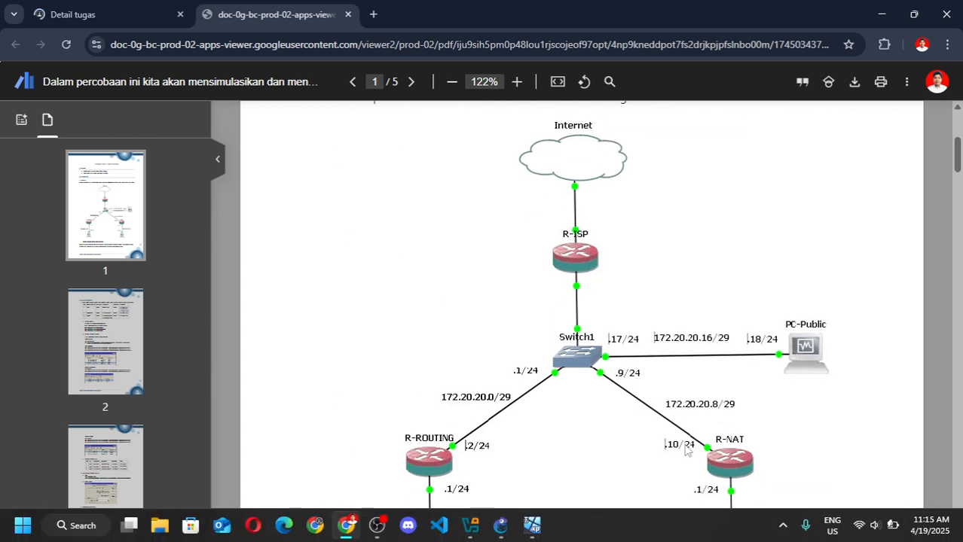
pyautogui.scroll(-2, 718, 445)
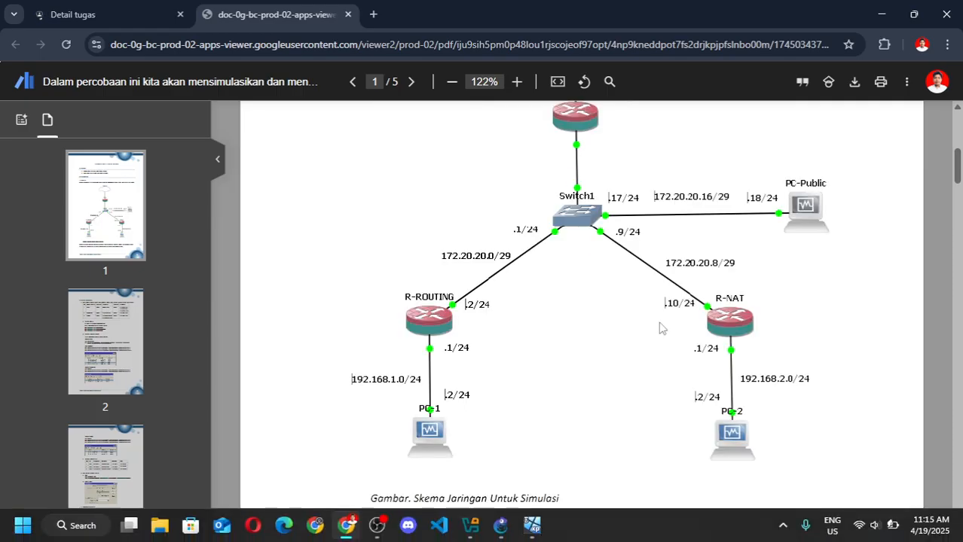
pyautogui.scroll(-6, 658, 327)
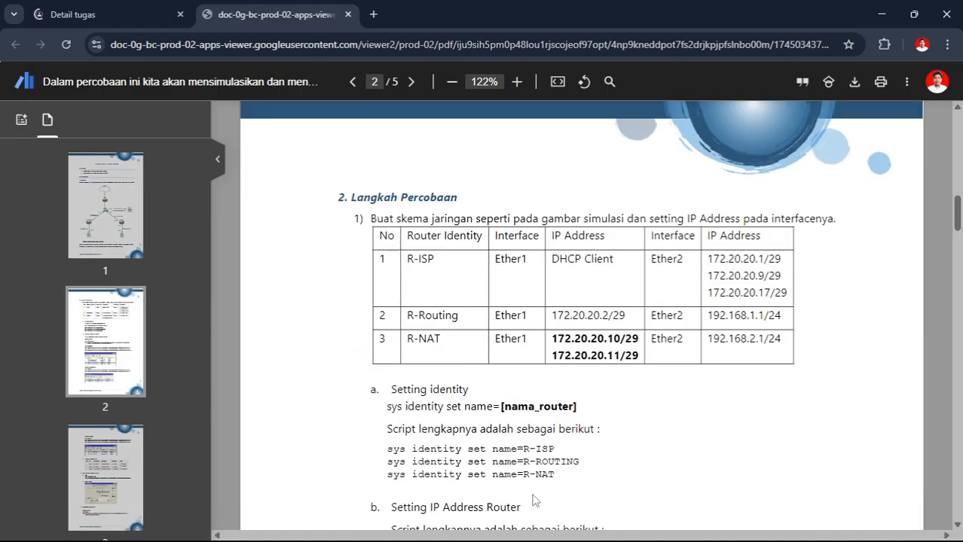
# Step: Switch to GNS3 and examine the built topology against the lab sheet's network diagram
pyautogui.moveTo(509, 540)
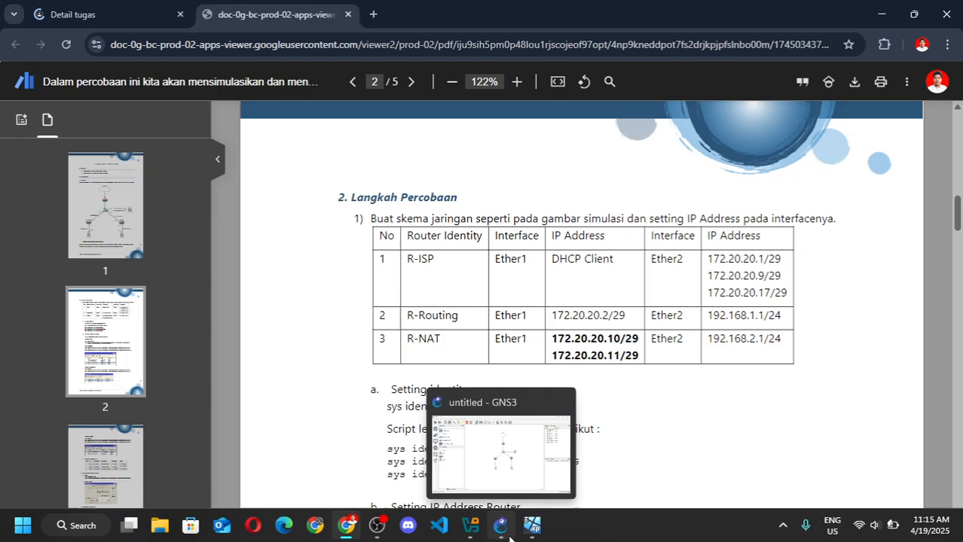
pyautogui.click(514, 492)
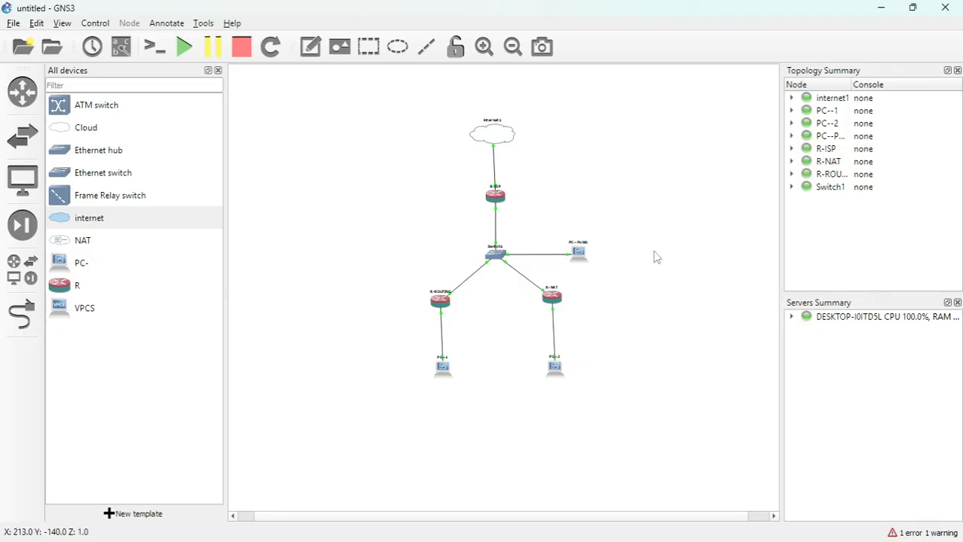
pyautogui.scroll(2, 529, 262)
pyautogui.scroll(4, 529, 262)
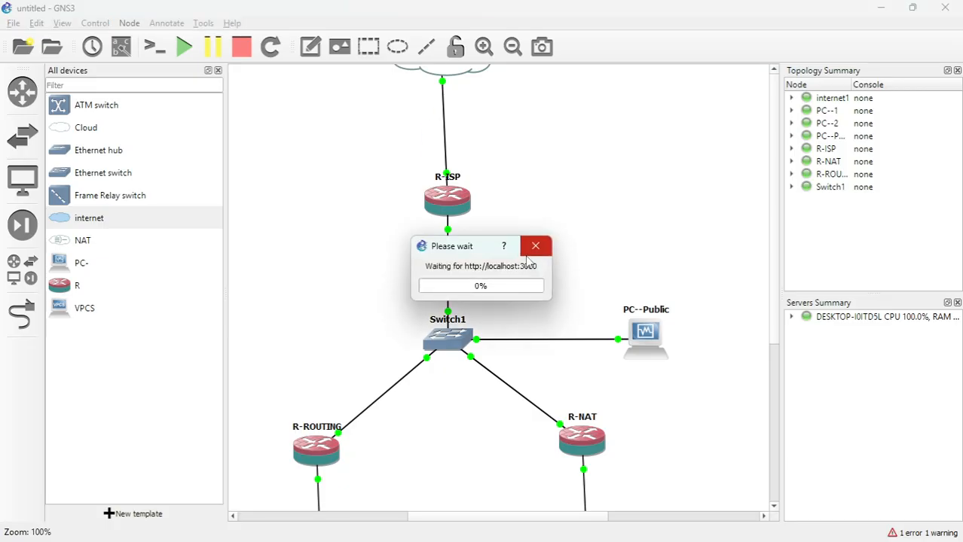
pyautogui.scroll(-5, 615, 262)
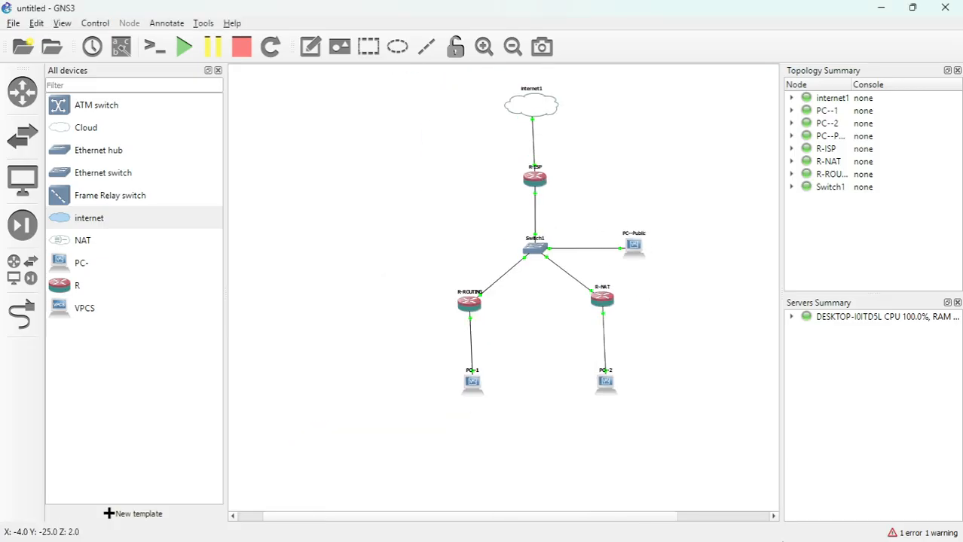
# Step: Return to the lab sheet in Chrome and read the router identity and R-ISP address scripts
pyautogui.moveTo(655, 523)
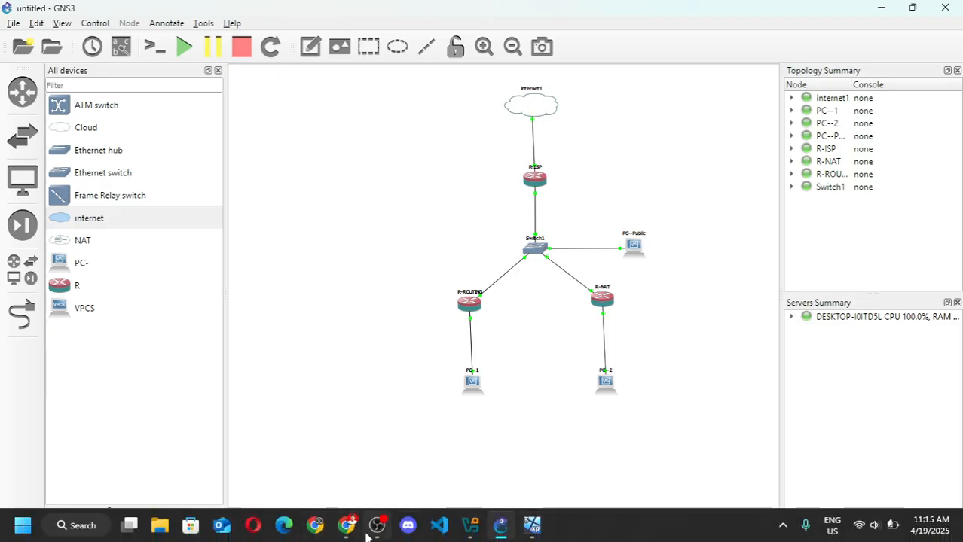
pyautogui.moveTo(345, 532)
pyautogui.click(332, 459)
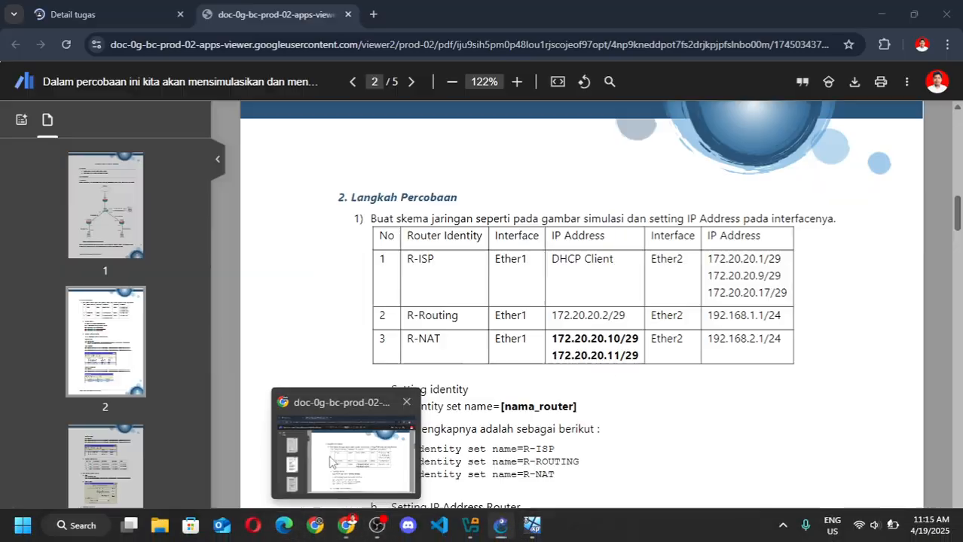
pyautogui.scroll(-2, 368, 301)
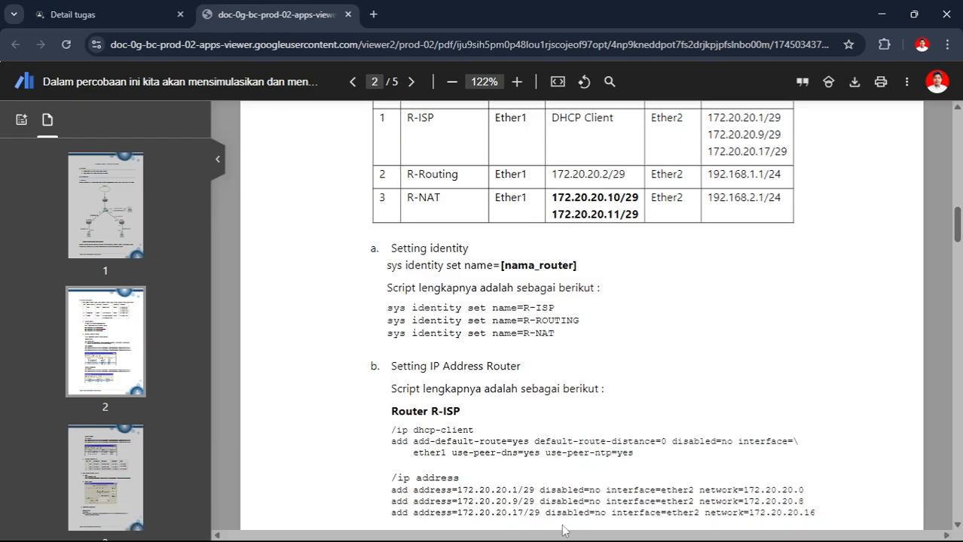
# Step: Bring up the PC--1 virtual machine in VirtualBox and place its whole window in view over the GNS3 topology
pyautogui.moveTo(532, 525)
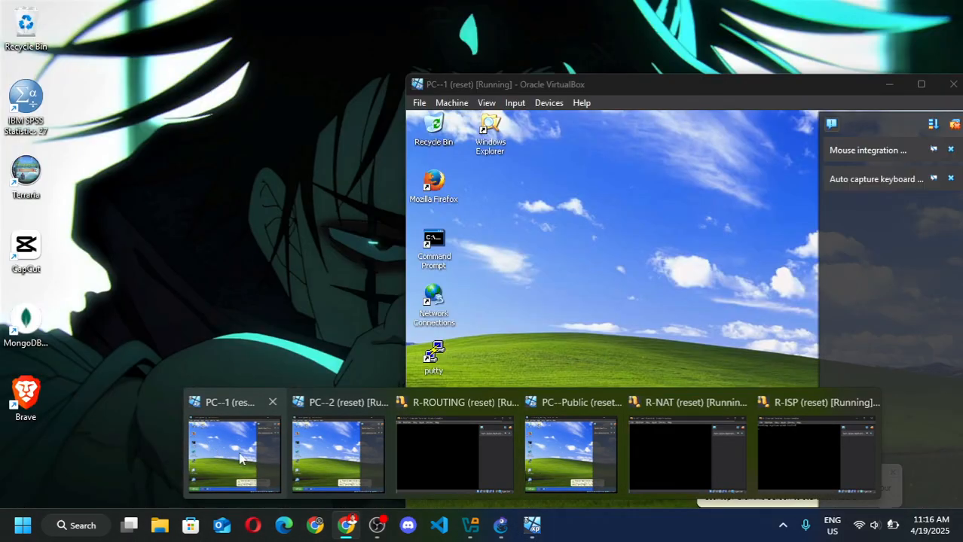
pyautogui.click(206, 440)
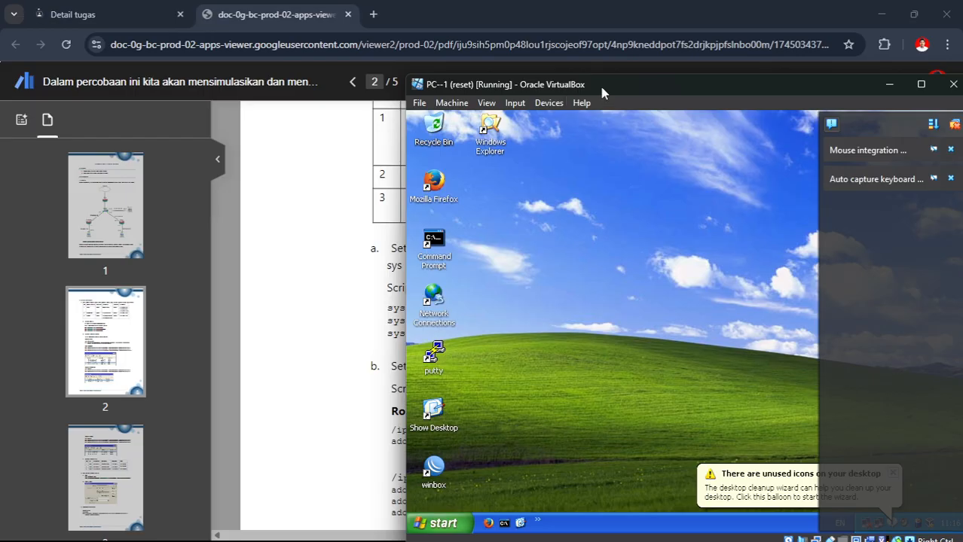
pyautogui.moveTo(599, 83); pyautogui.dragTo(268, 98)
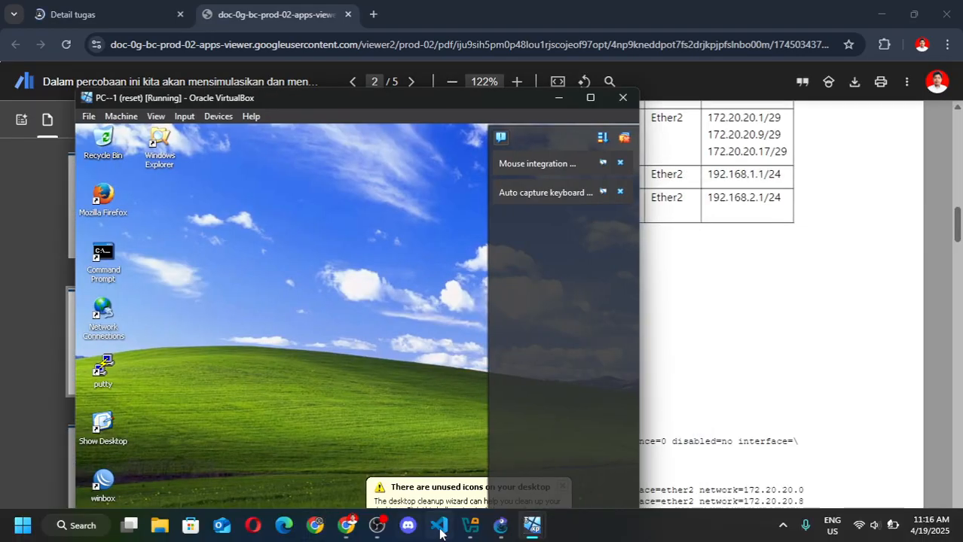
pyautogui.moveTo(501, 525)
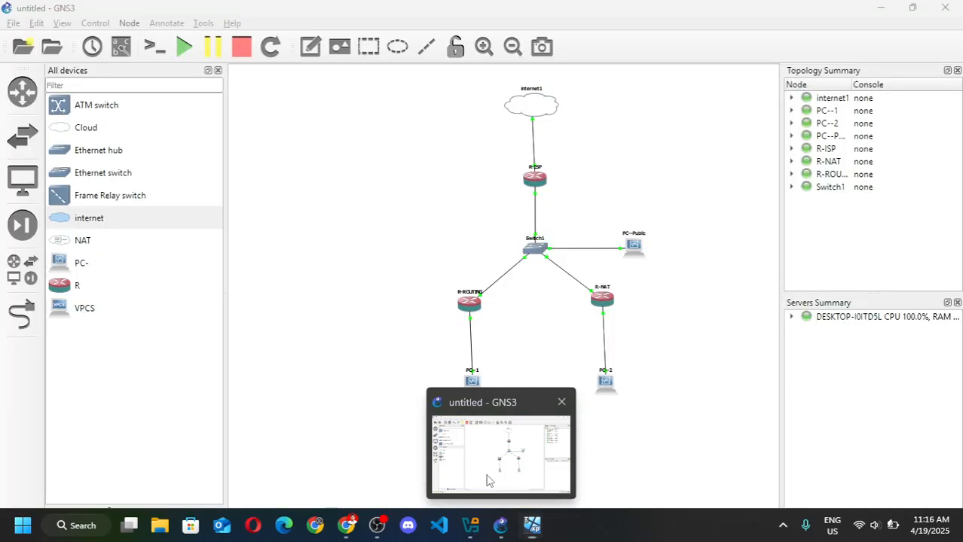
pyautogui.click(487, 480)
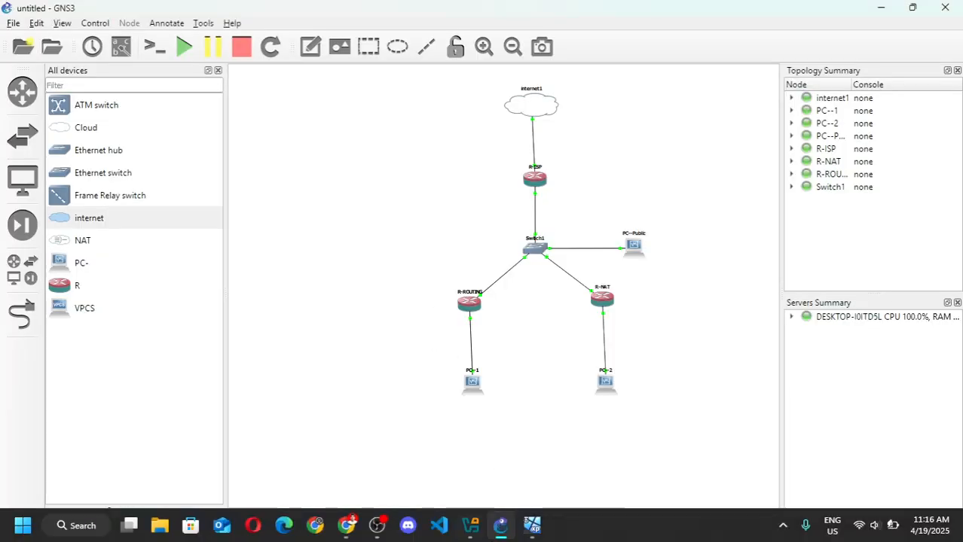
pyautogui.moveTo(532, 525)
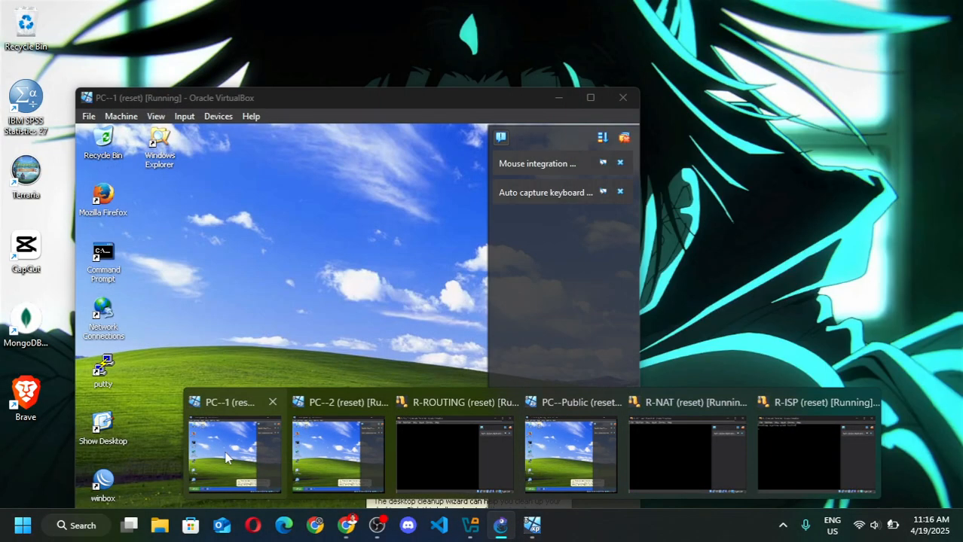
pyautogui.click(226, 457)
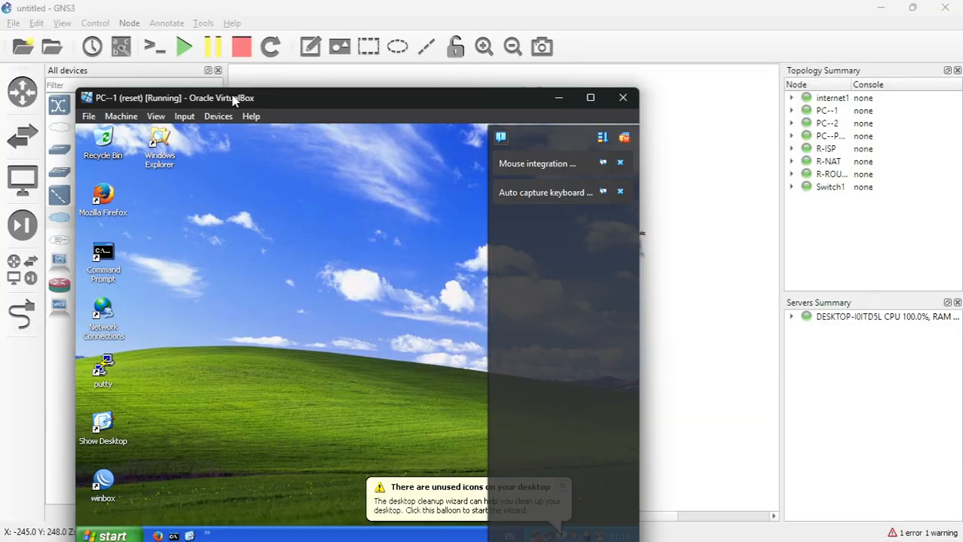
pyautogui.moveTo(233, 100); pyautogui.dragTo(404, 55)
# Step: Start WinBox on PC--1 and connect as admin to the discovered router with MAC address 08:00:27:2F:46:95
pyautogui.doubleClick(273, 436)
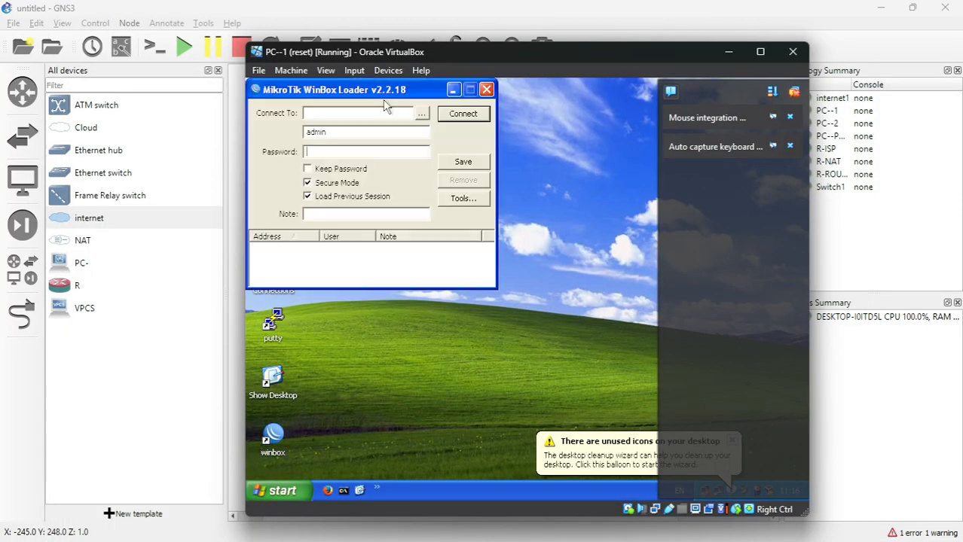
pyautogui.click(422, 113)
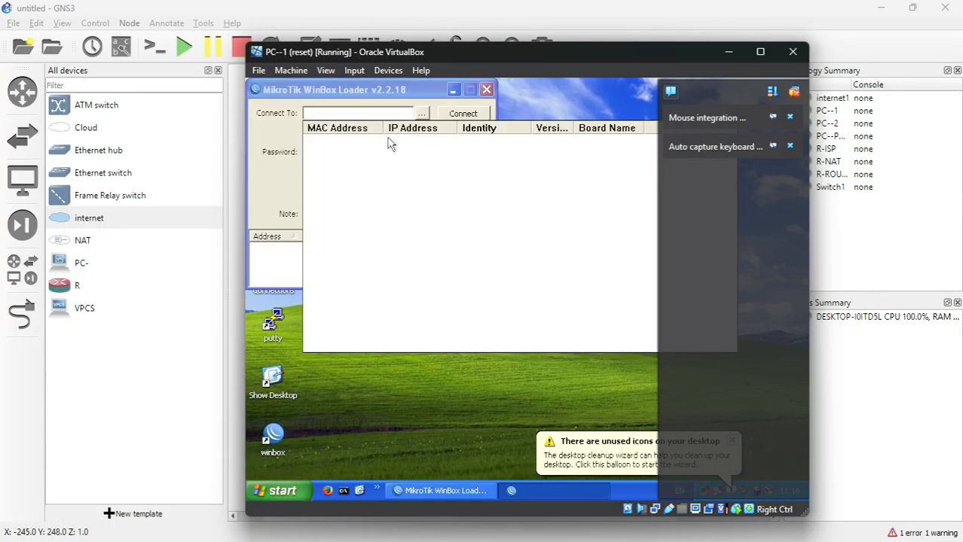
pyautogui.click(337, 142)
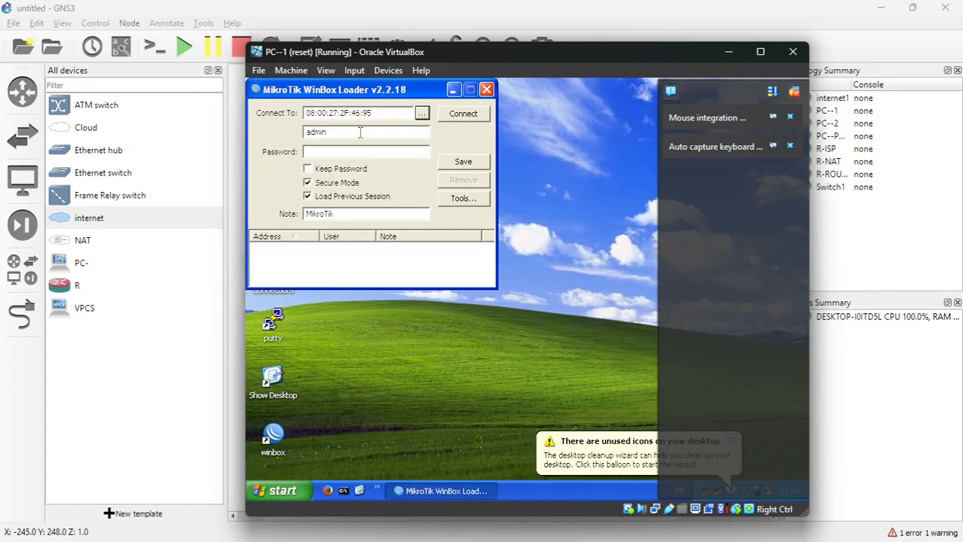
pyautogui.click(436, 114)
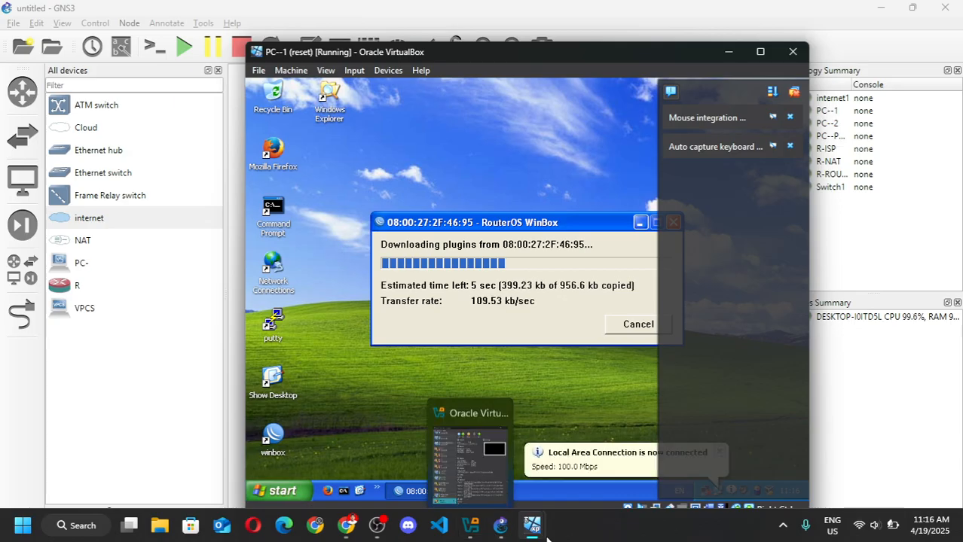
# Step: Switch to the PC--2 virtual machine, start WinBox and connect to the discovered router with MAC address 08:00:27:A4:82:E4
pyautogui.moveTo(535, 530)
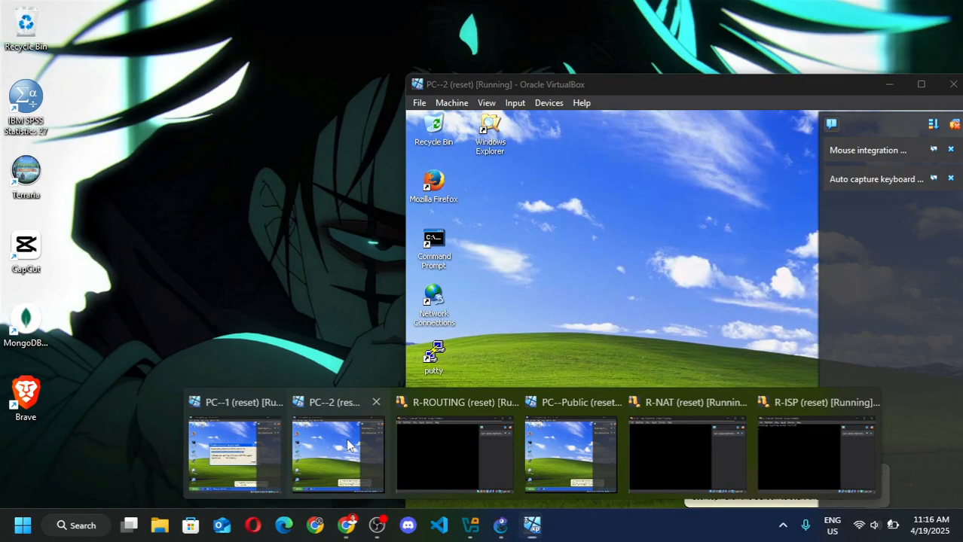
pyautogui.click(338, 451)
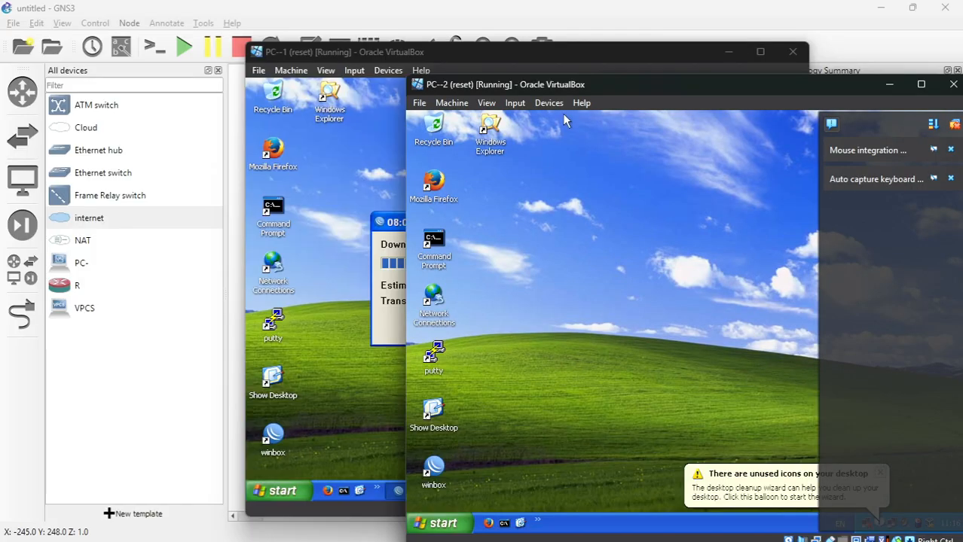
pyautogui.click(440, 477)
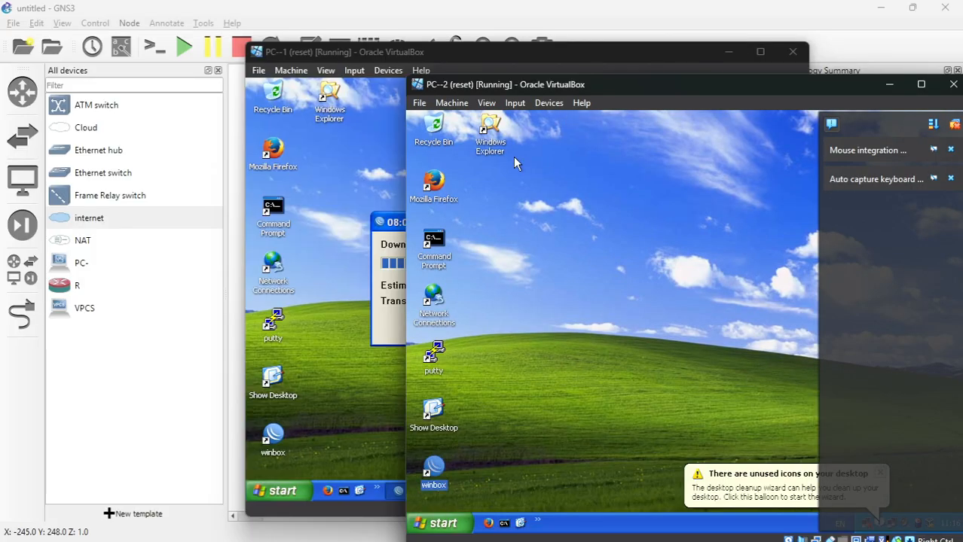
pyautogui.doubleClick(434, 471)
pyautogui.click(582, 146)
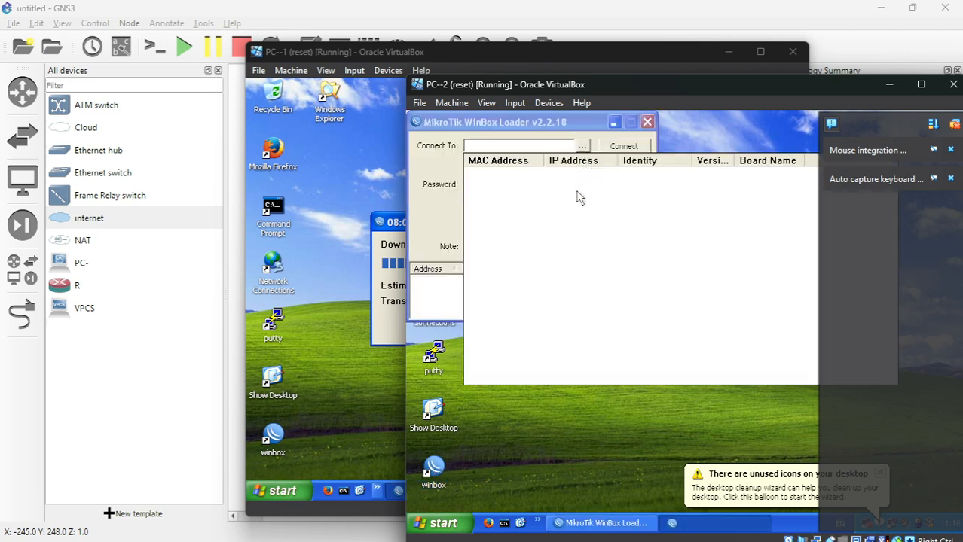
pyautogui.click(507, 179)
pyautogui.click(623, 146)
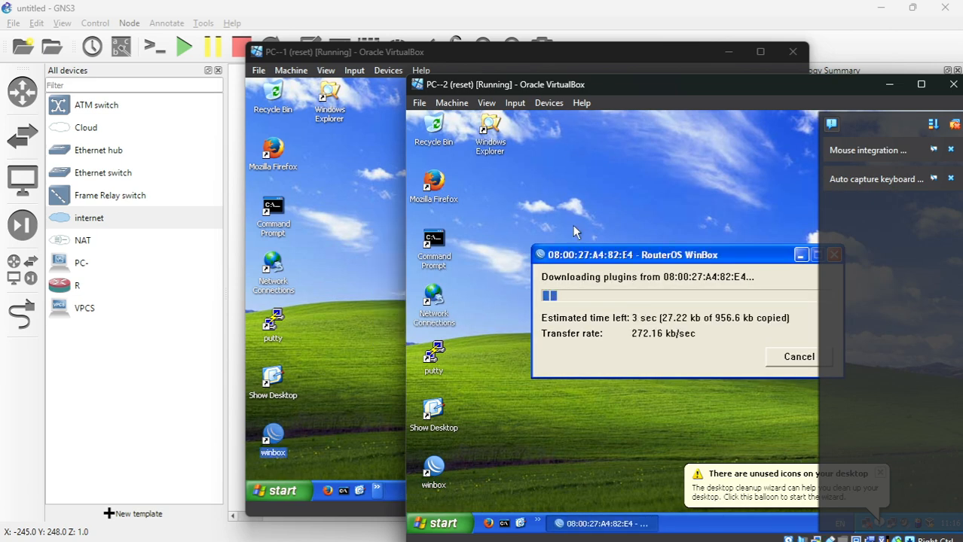
# Step: On PC--1, open a WinBox terminal for the connected router and set its system identity to R-ROUTING
pyautogui.click(314, 217)
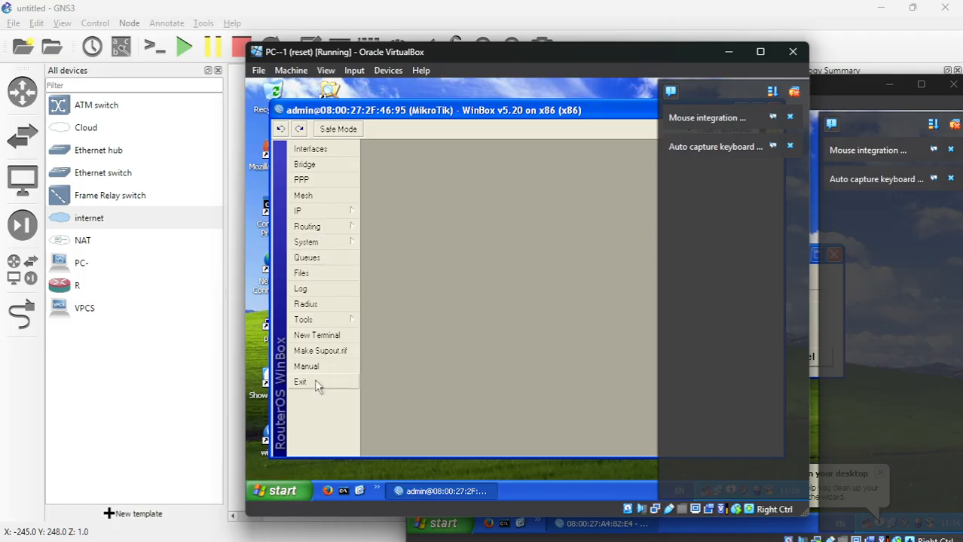
pyautogui.click(324, 336)
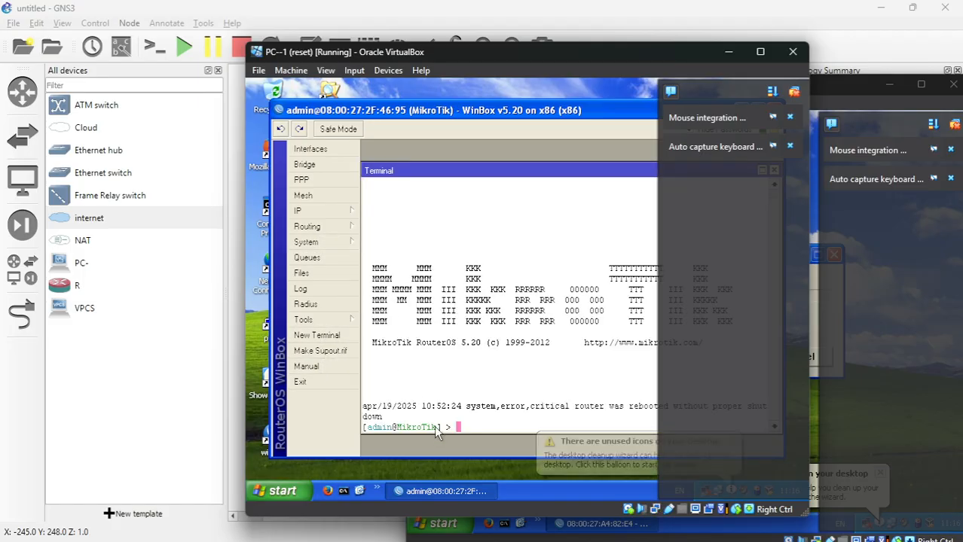
pyautogui.write('sys ')
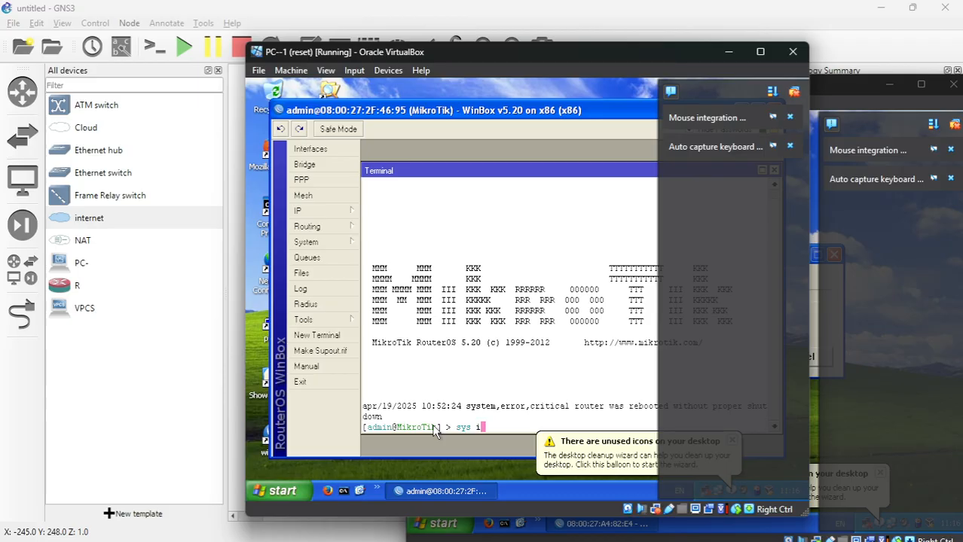
pyautogui.write('identity set name=')
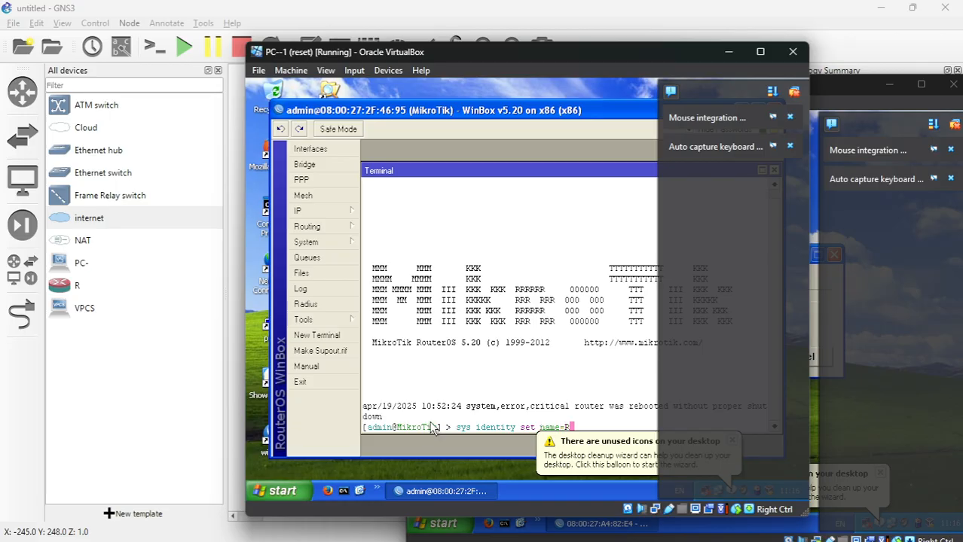
pyautogui.write('R-ROUTI')
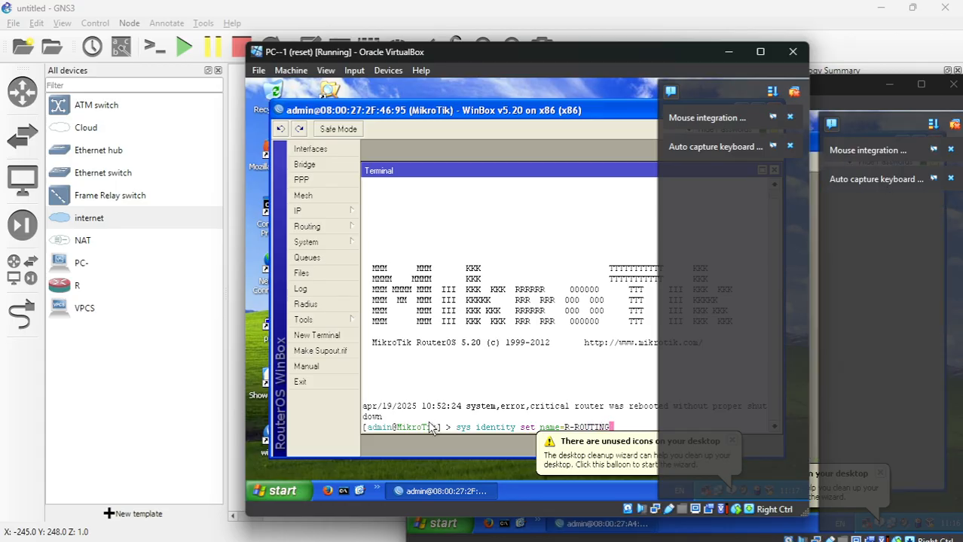
pyautogui.write('NG')
pyautogui.press('Return')
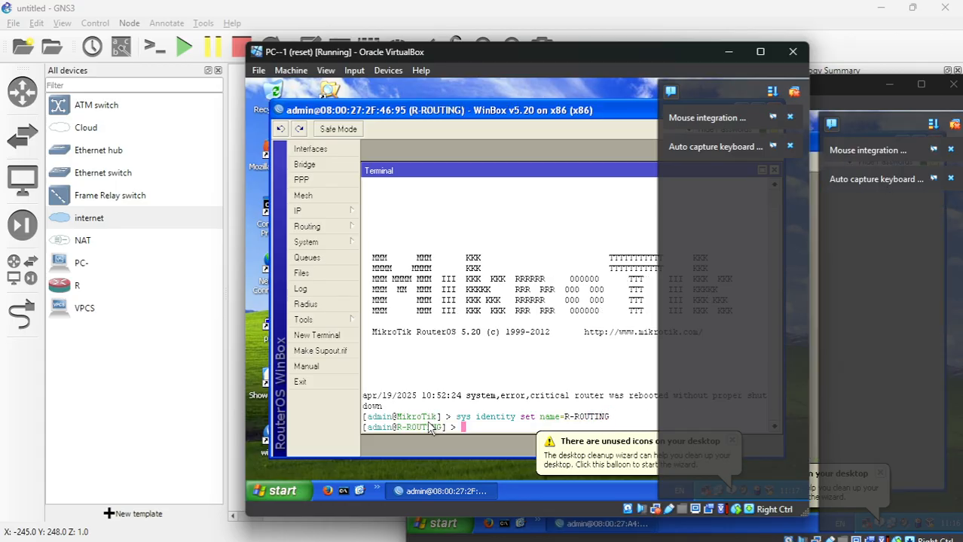
# Step: Switch to PC--2, open a WinBox terminal for its router and set the system identity to R-NAT
pyautogui.click(829, 77)
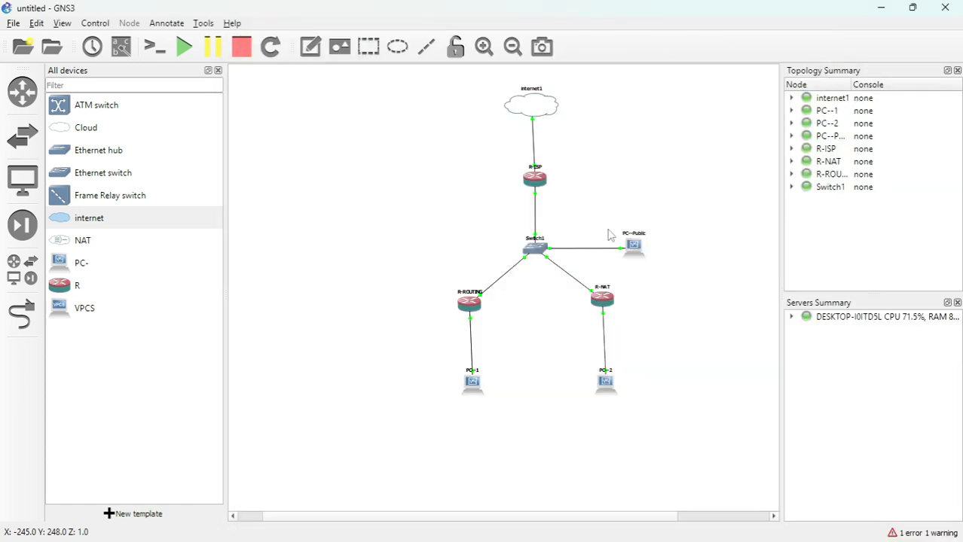
pyautogui.moveTo(535, 536)
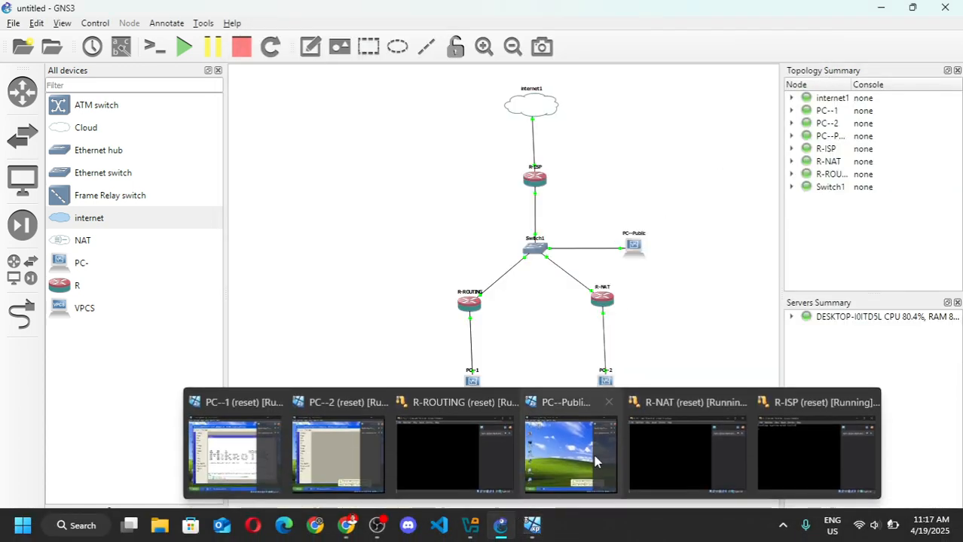
pyautogui.click(347, 425)
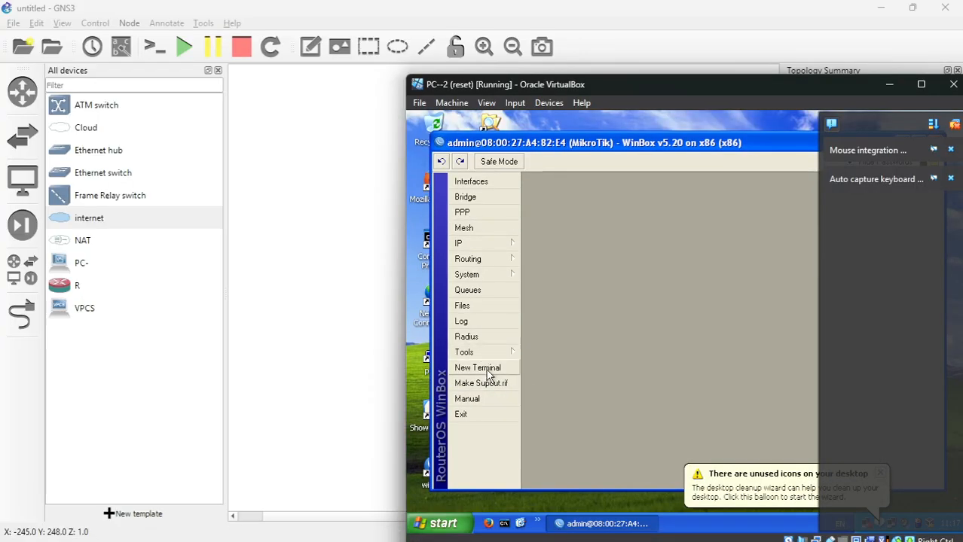
pyautogui.click(487, 372)
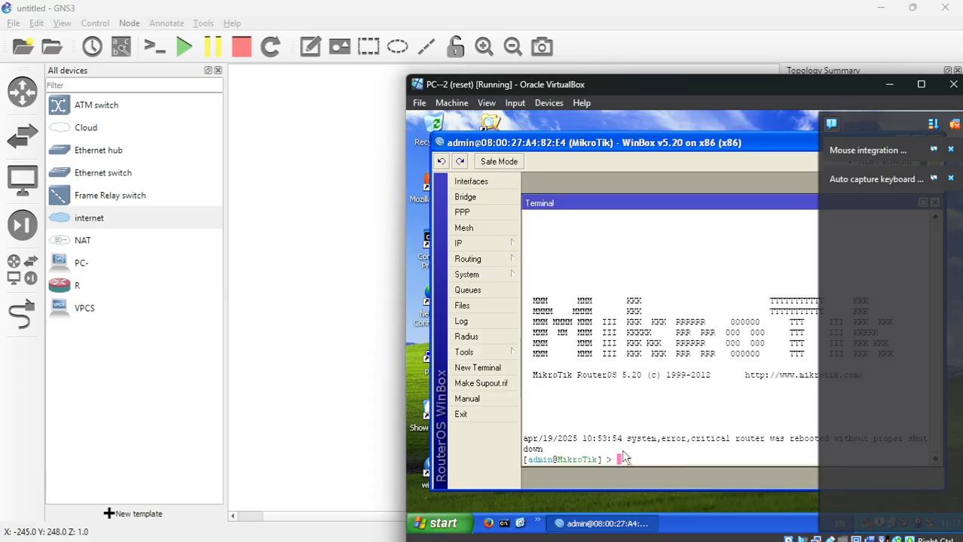
pyautogui.write('sys identit')
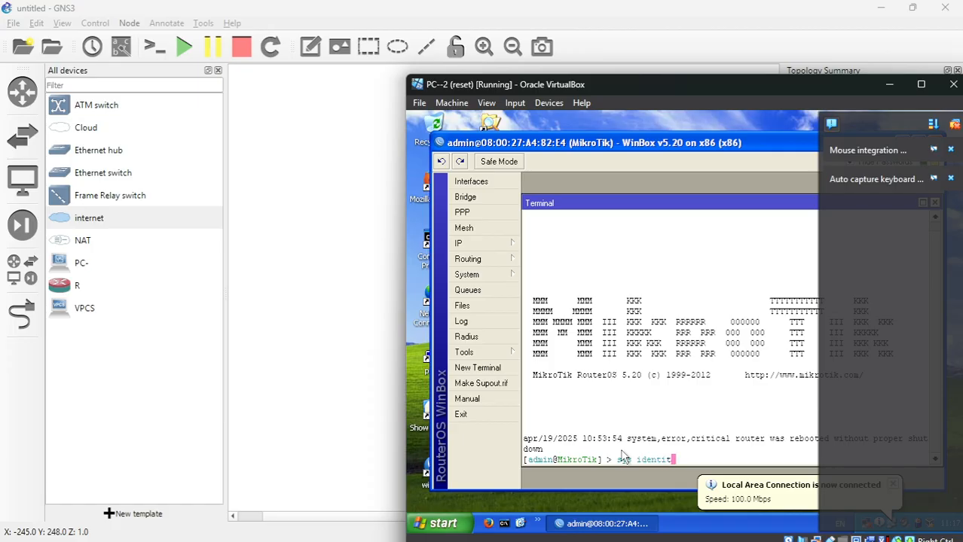
pyautogui.write('y set name=R-NAT')
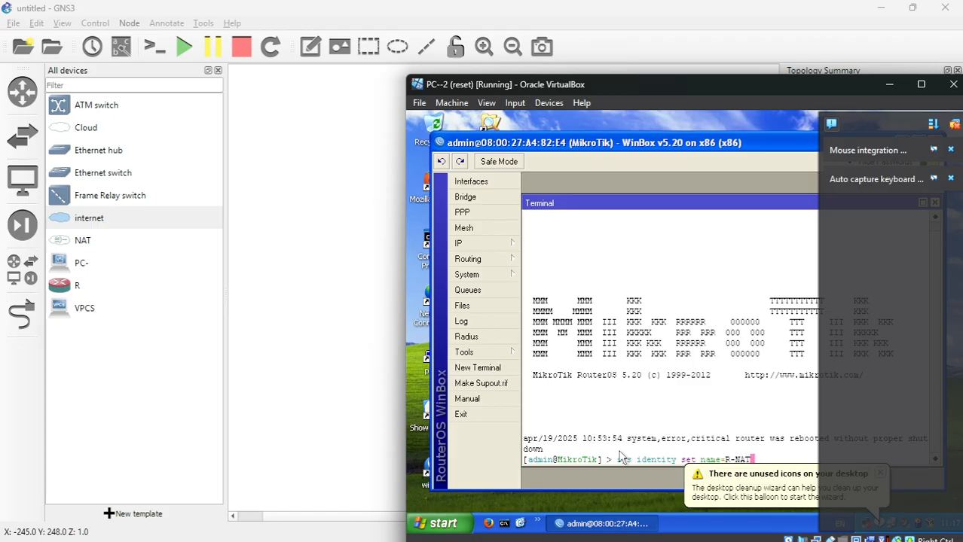
pyautogui.press('Return')
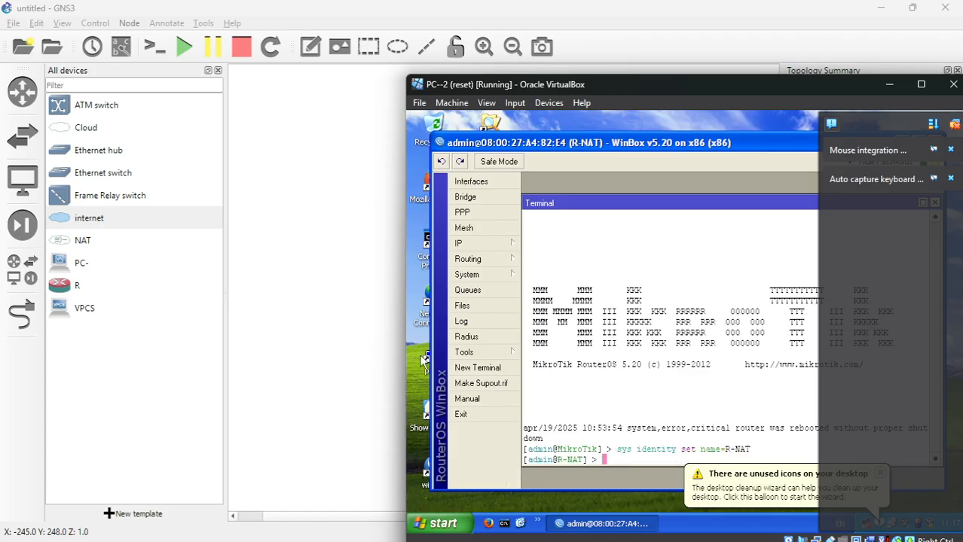
# Step: Switch to the PC--Public virtual machine, start WinBox and connect as admin to the discovered router with identity MikroTik, MAC address 08:00:27:D1:BE:77
pyautogui.moveTo(531, 525)
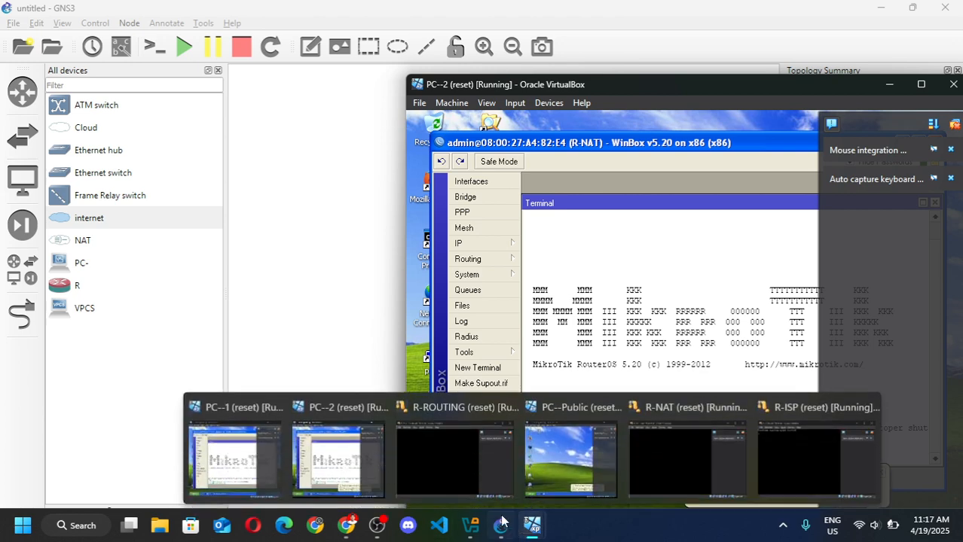
pyautogui.click(375, 271)
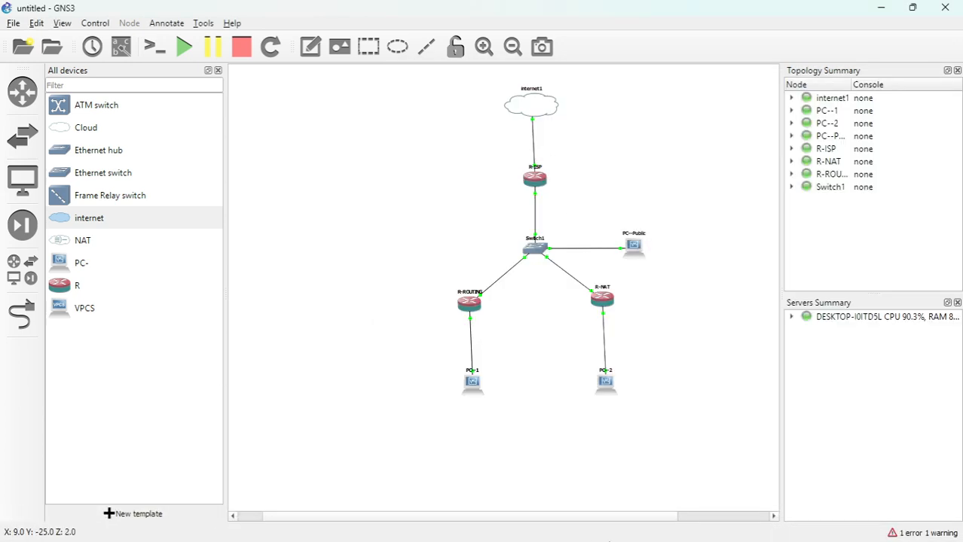
pyautogui.moveTo(554, 526)
pyautogui.click(561, 456)
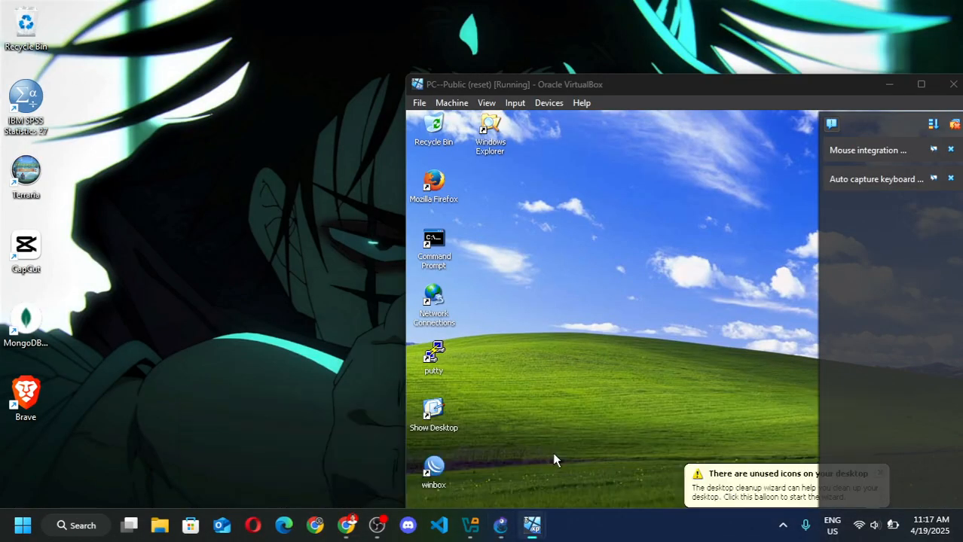
pyautogui.doubleClick(434, 467)
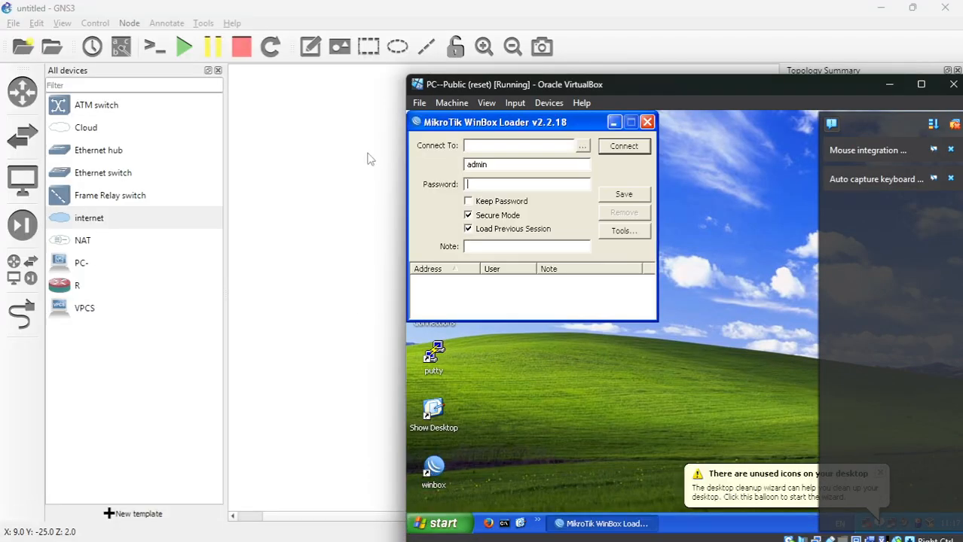
pyautogui.click(582, 147)
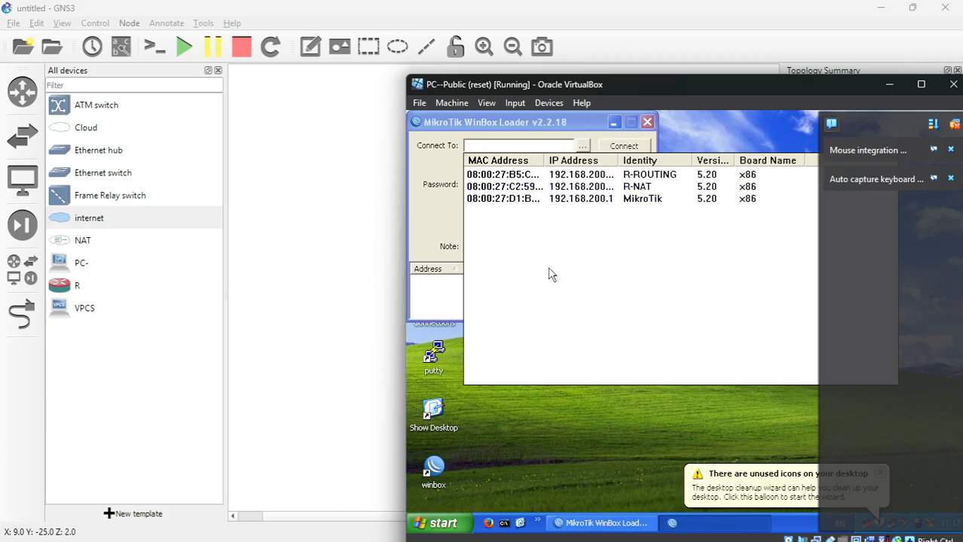
pyautogui.click(635, 199)
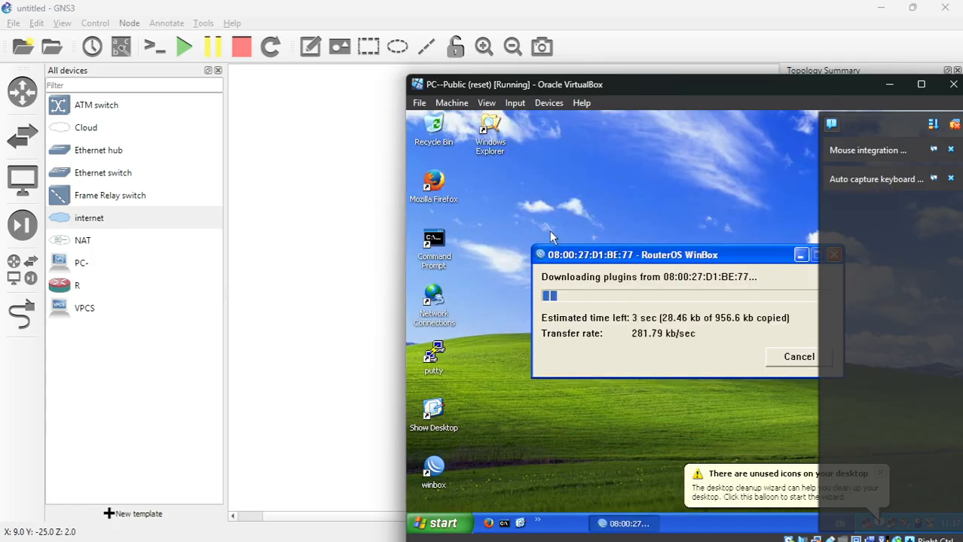
pyautogui.click(628, 148)
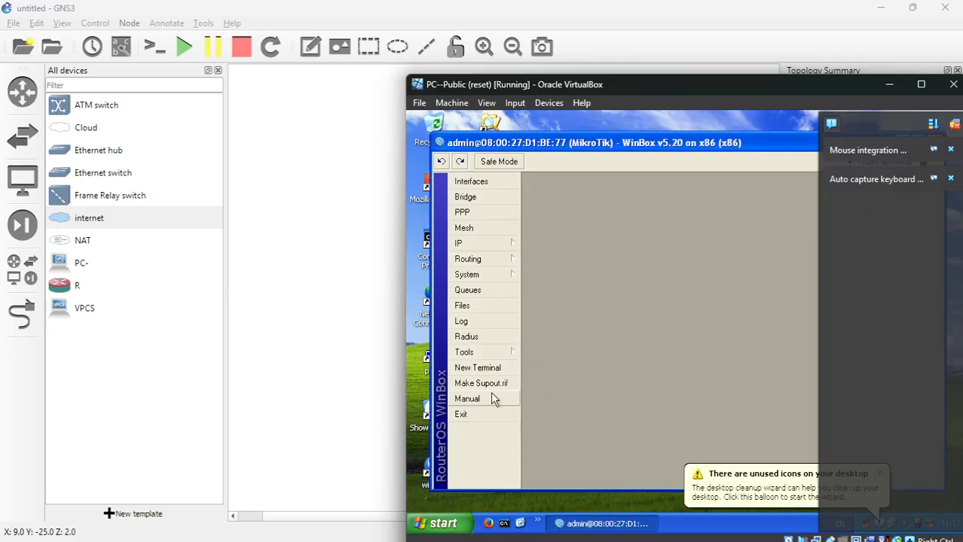
# Step: Open a terminal, set the router's system identity to R-ISP, and move the PC--Public window fully into view
pyautogui.click(497, 369)
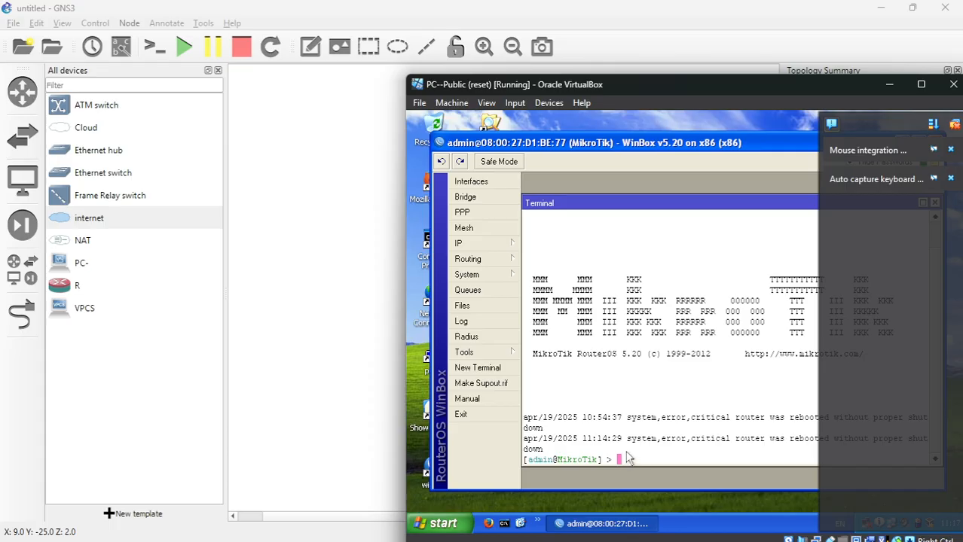
pyautogui.write('sys')
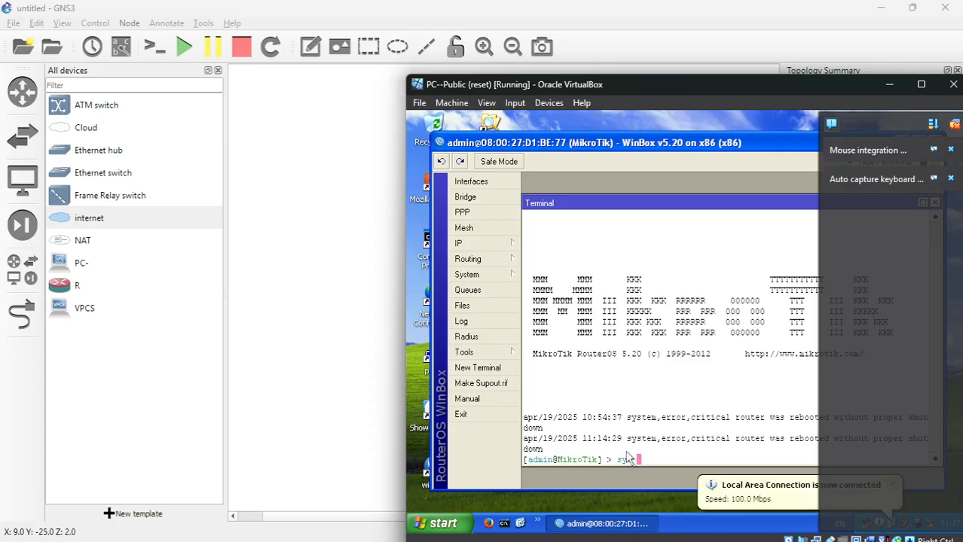
pyautogui.write(' identity set name')
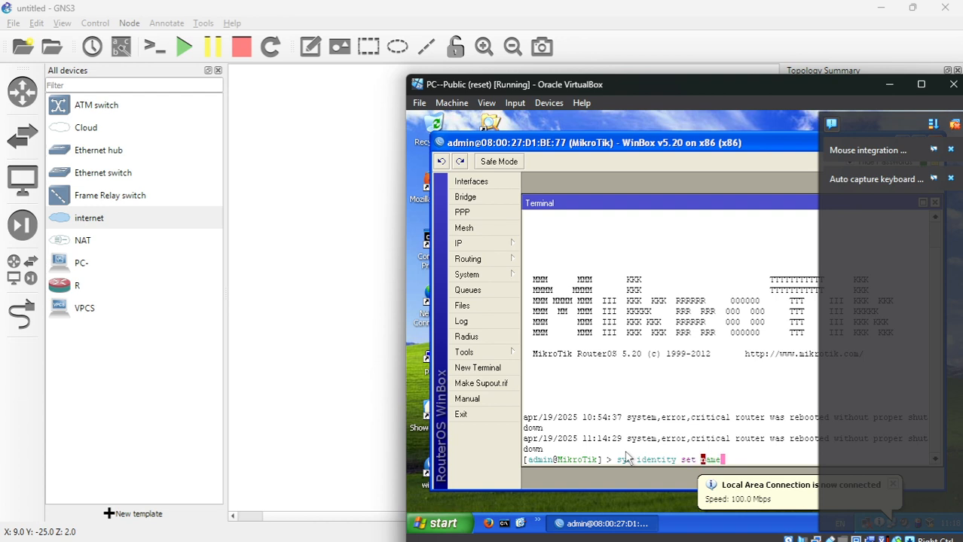
pyautogui.write('=R-ISP')
pyautogui.press('Return')
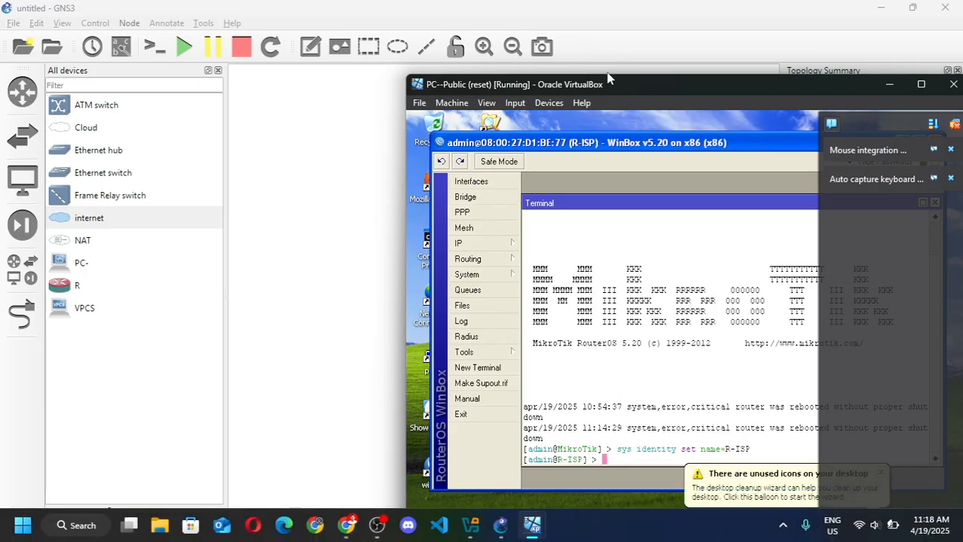
pyautogui.moveTo(614, 84); pyautogui.dragTo(548, 46)
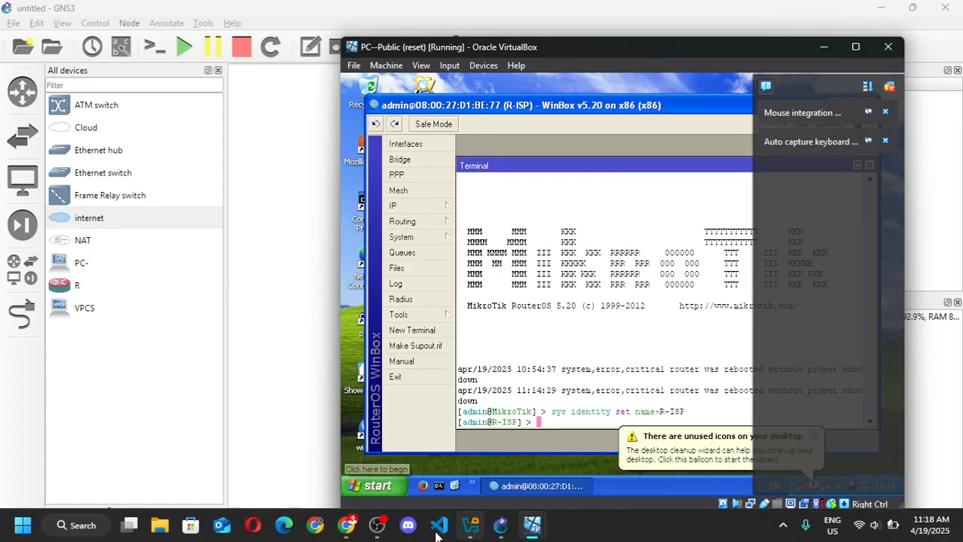
# Step: Read the Router R-ISP script in the Chrome lab sheet and check the DHCP Client list of R-ISP on PC--Public
pyautogui.moveTo(359, 525)
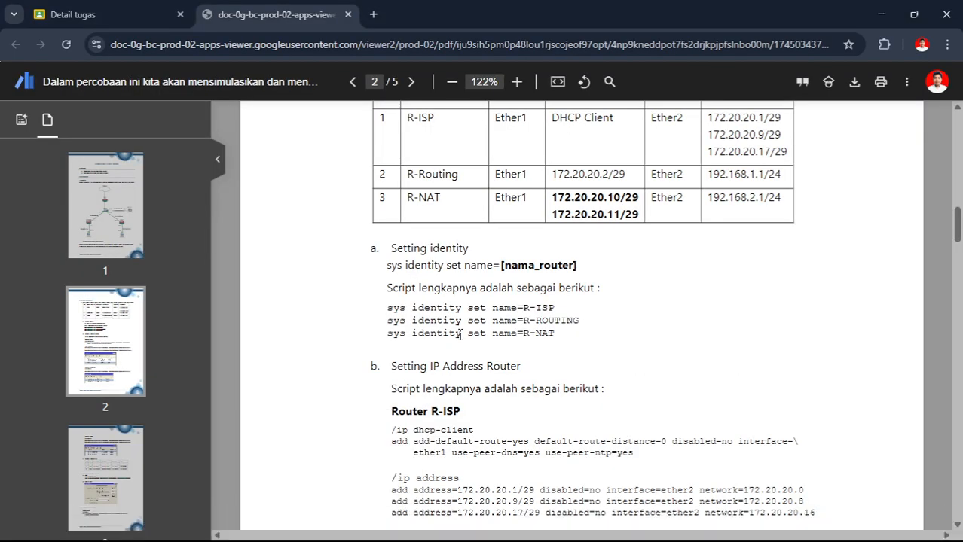
pyautogui.scroll(-3, 462, 344)
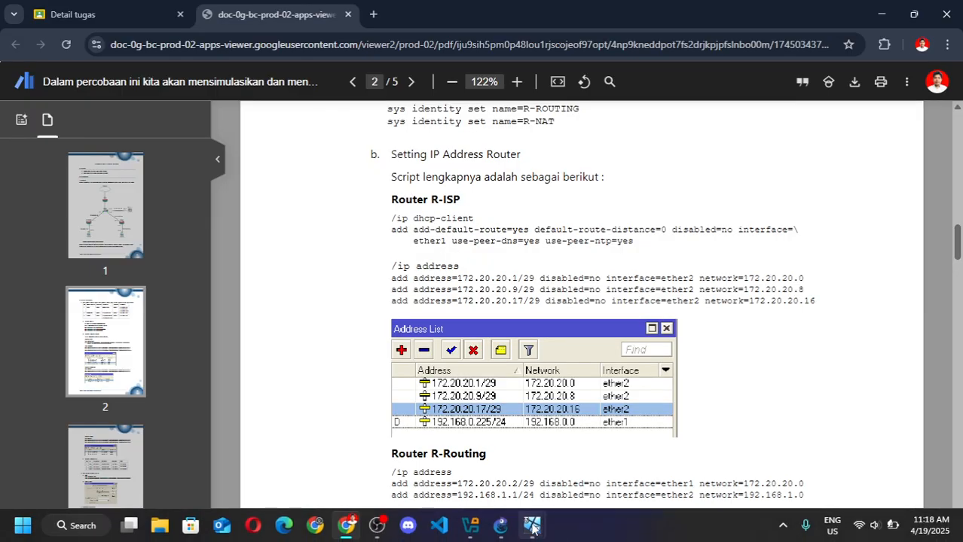
pyautogui.moveTo(532, 525)
pyautogui.click(587, 467)
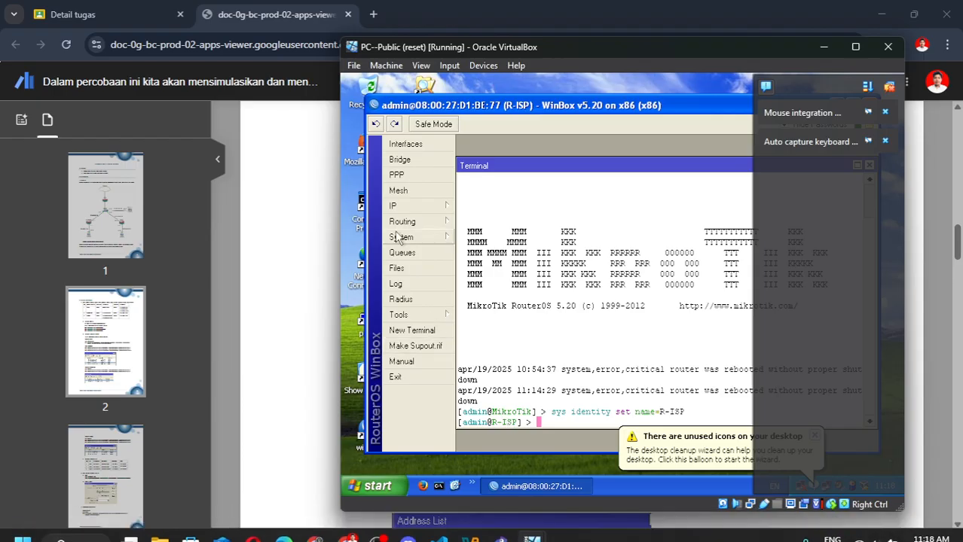
pyautogui.moveTo(433, 206)
pyautogui.click(506, 188)
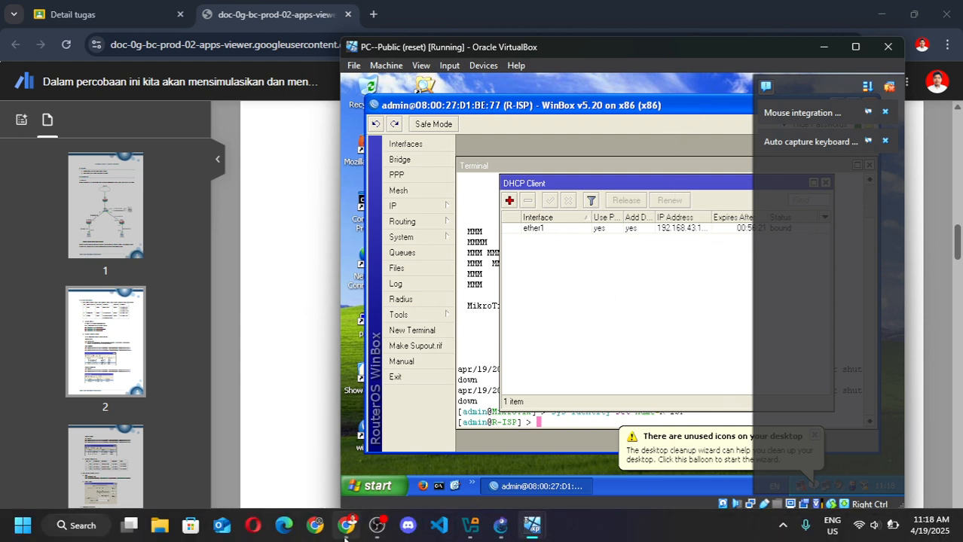
# Step: Reread the lab sheet's R-ISP and R-Routing address scripts in Chrome and look over the GNS3 topology
pyautogui.moveTo(345, 525)
pyautogui.click(310, 452)
pyautogui.scroll(-2, 486, 289)
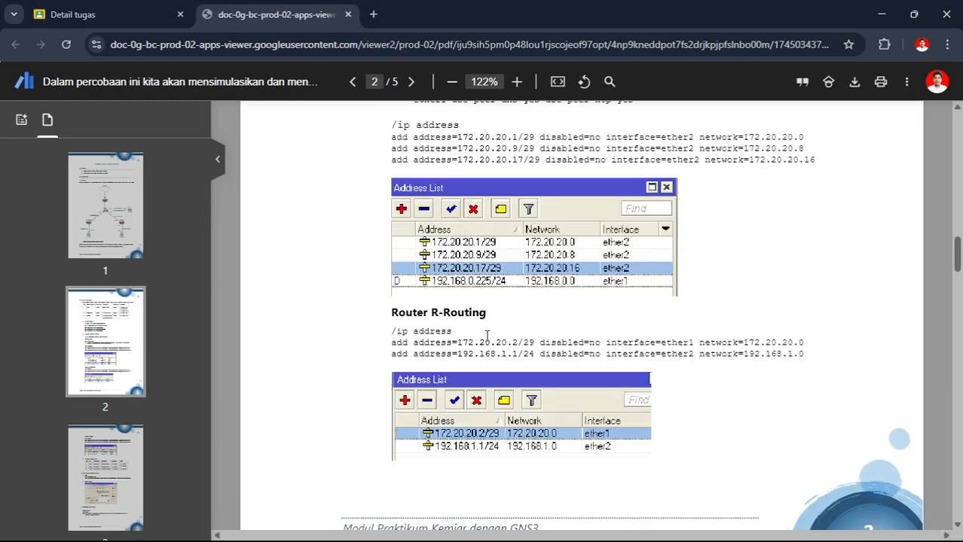
pyautogui.scroll(2, 485, 289)
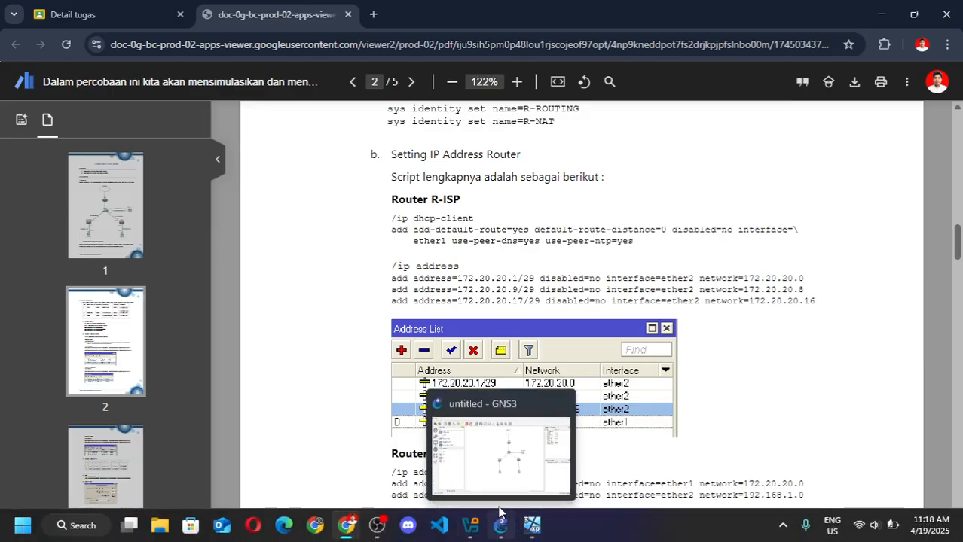
pyautogui.click(499, 512)
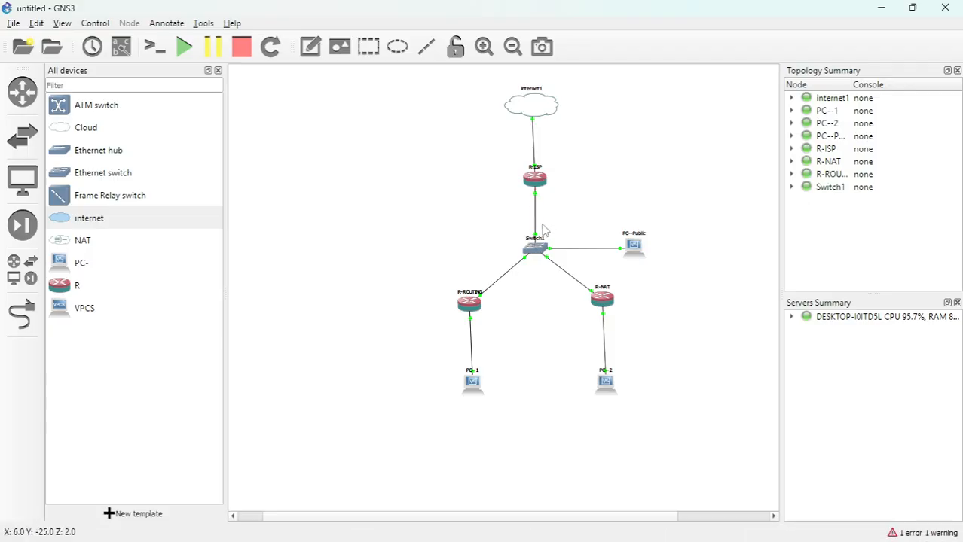
# Step: Switch to the PC--Public virtual machine, open the IP address list of R-ISP and close the Mesh window
pyautogui.moveTo(566, 539)
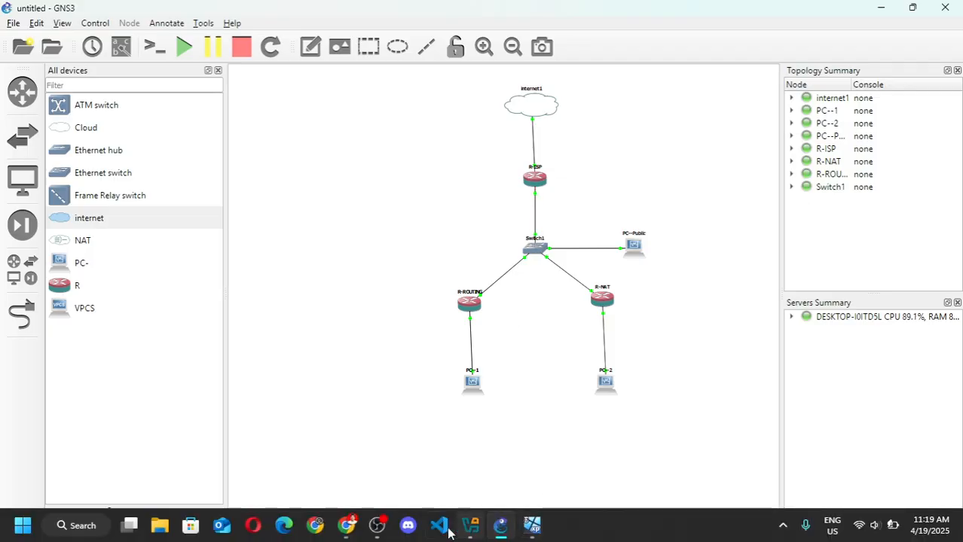
pyautogui.moveTo(534, 531)
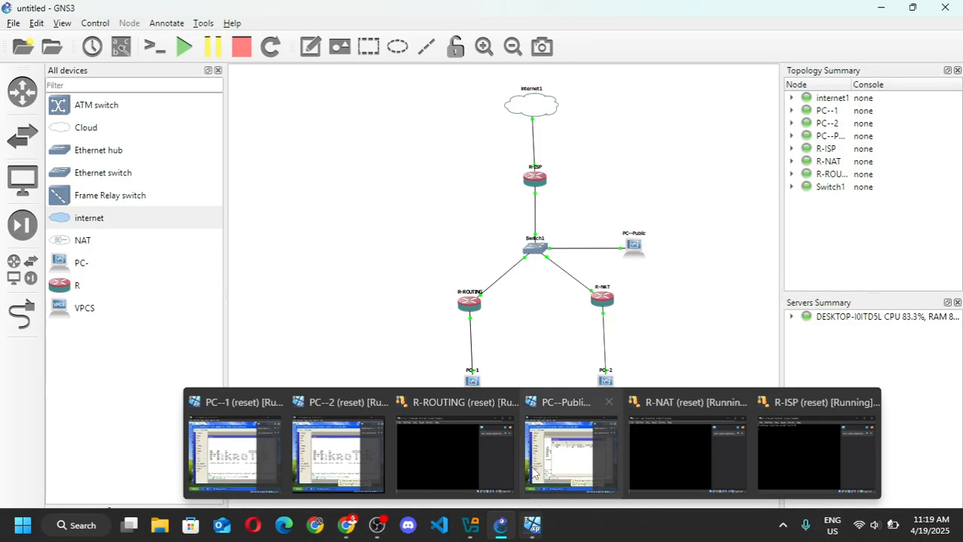
pyautogui.click(561, 461)
pyautogui.click(409, 194)
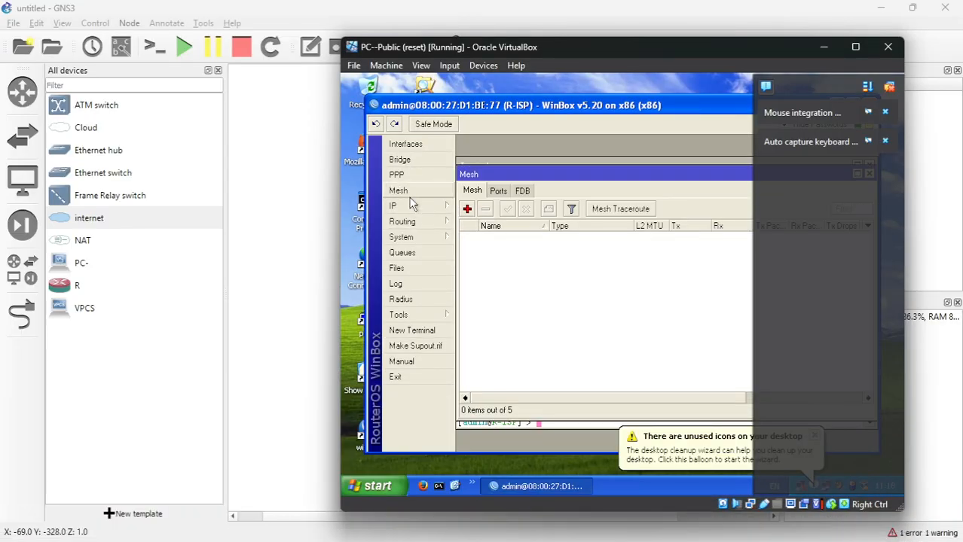
pyautogui.click(413, 205)
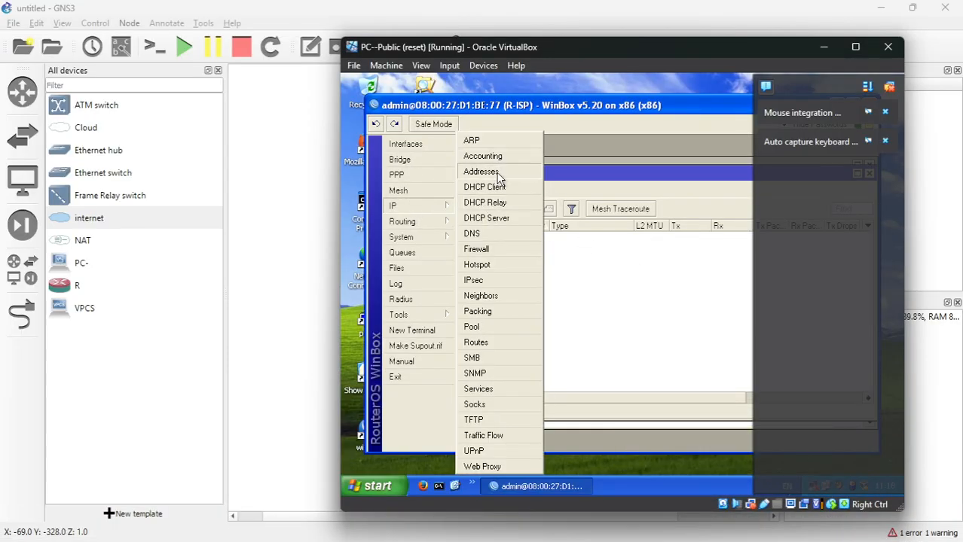
pyautogui.click(528, 171)
pyautogui.click(526, 177)
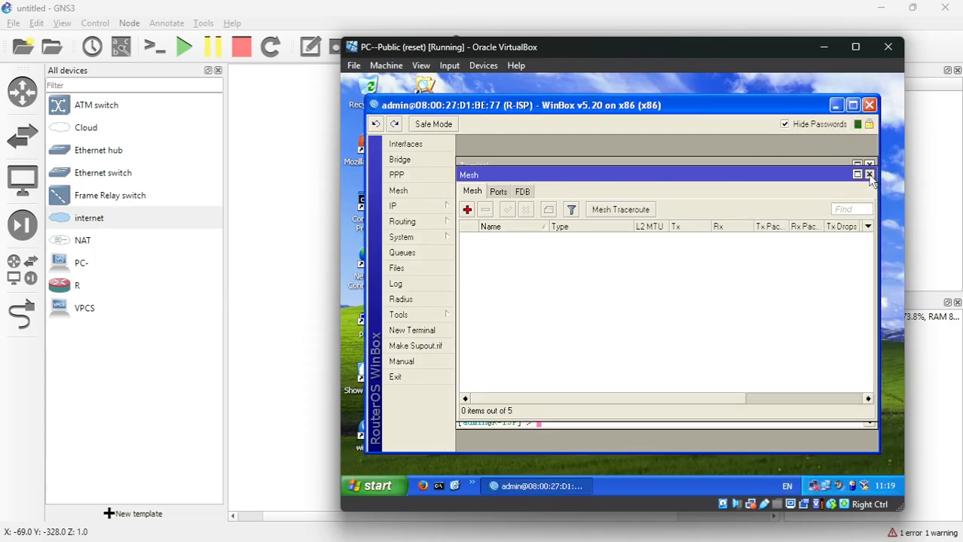
pyautogui.click(870, 174)
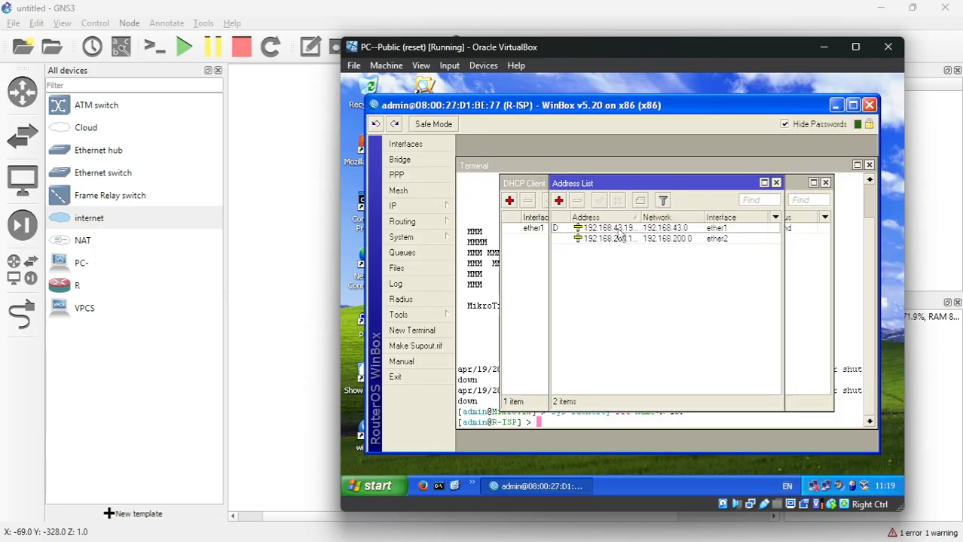
# Step: Check the 192.168.200.1/24 address entry on ether2 of R-ISP and remove it from the address list
pyautogui.doubleClick(691, 239)
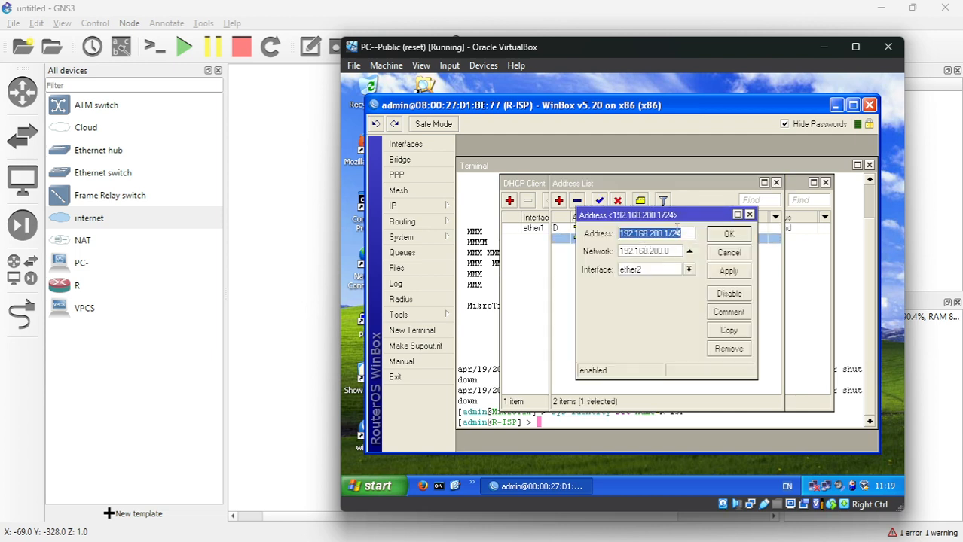
pyautogui.click(750, 215)
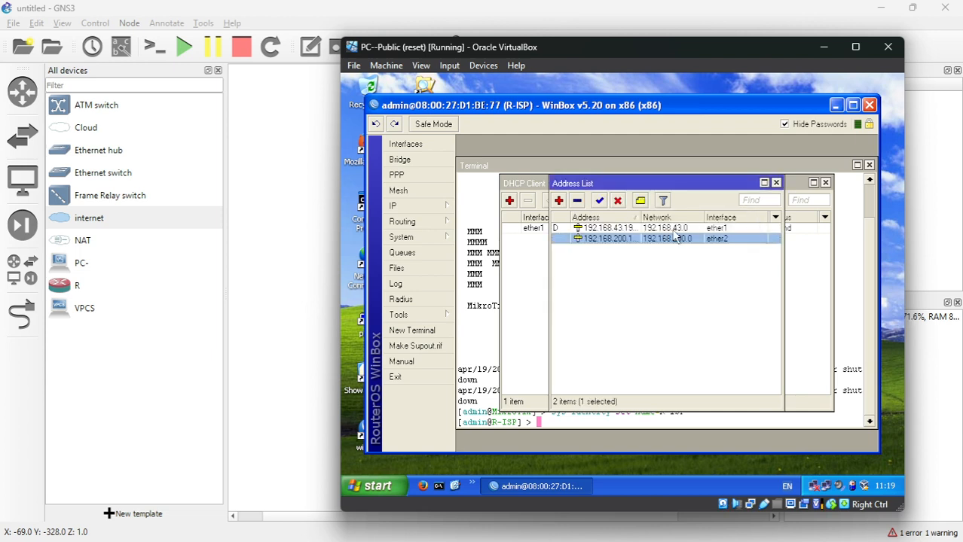
pyautogui.click(578, 202)
# Step: Add the address 172.20.20.1/29 with network 172.20.20.0 on interface ether2 of R-ISP
pyautogui.click(559, 202)
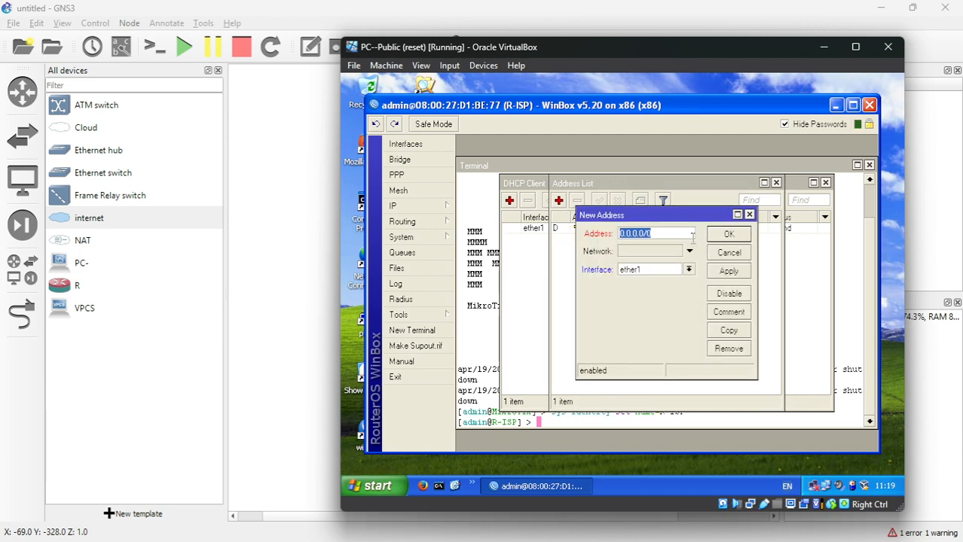
pyautogui.click(689, 270)
pyautogui.click(675, 286)
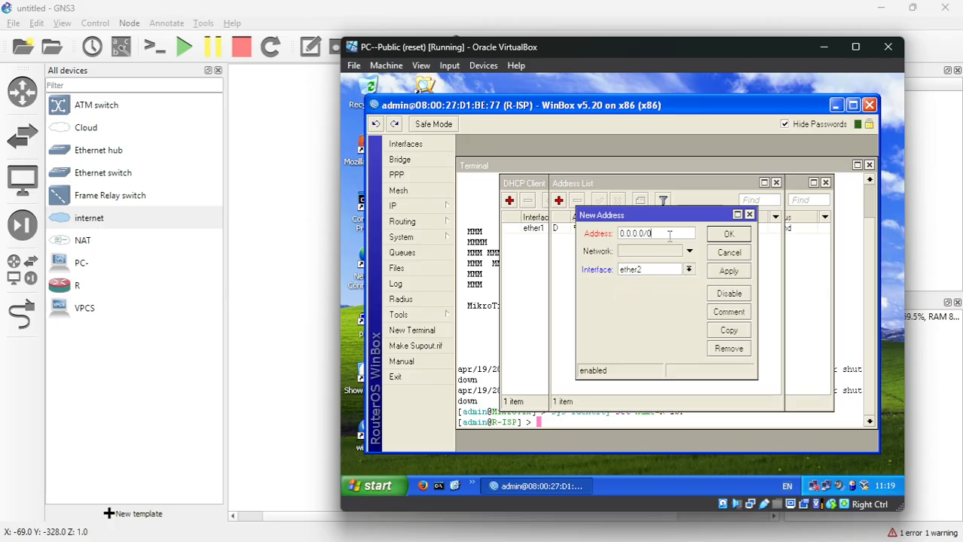
pyautogui.write('1')
pyautogui.write('72.20.20.1/')
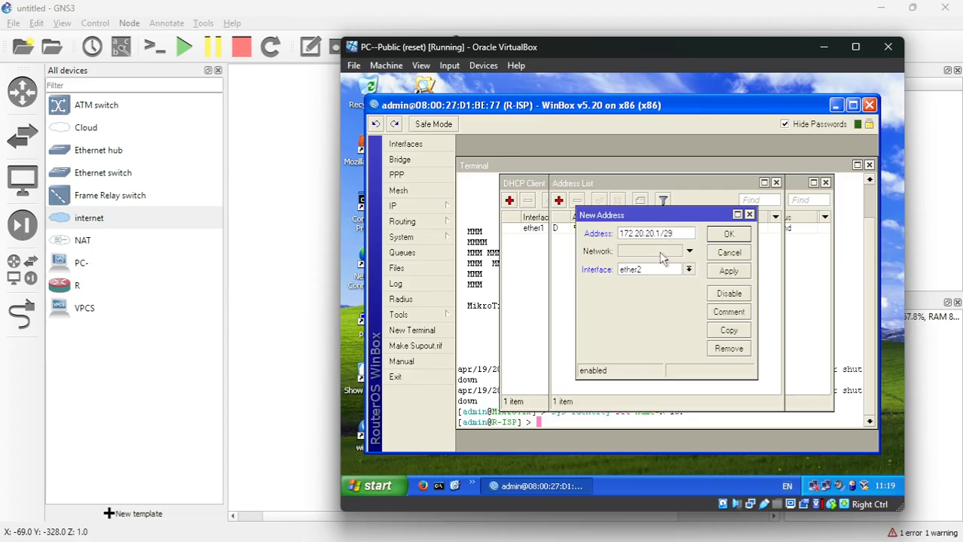
pyautogui.click(661, 255)
pyautogui.write('172.20.20.0')
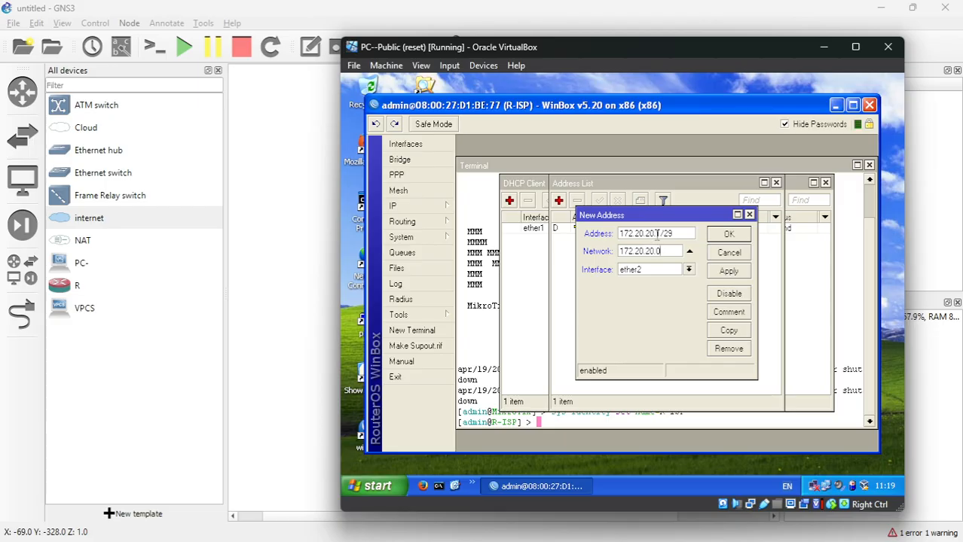
pyautogui.moveTo(656, 234); pyautogui.dragTo(618, 233)
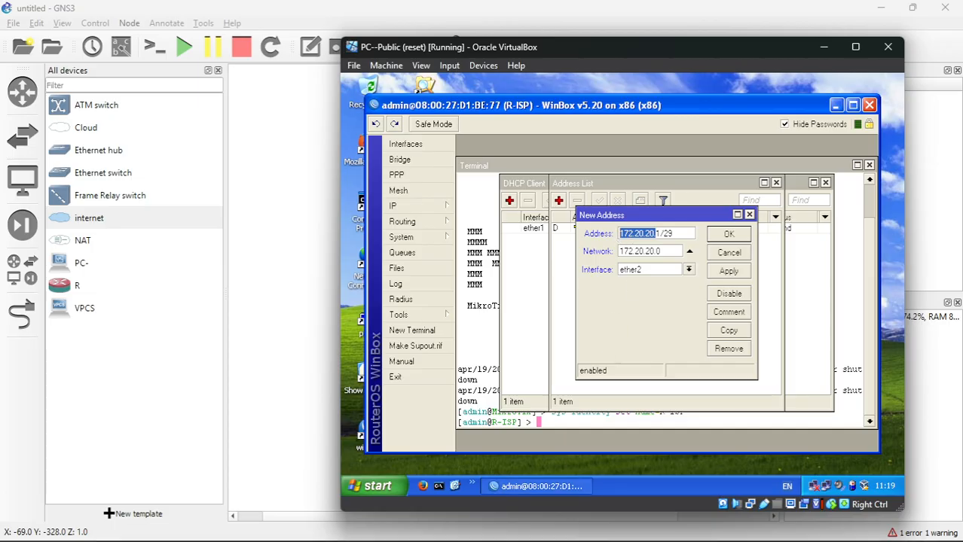
pyautogui.moveTo(346, 525)
pyautogui.moveTo(354, 463)
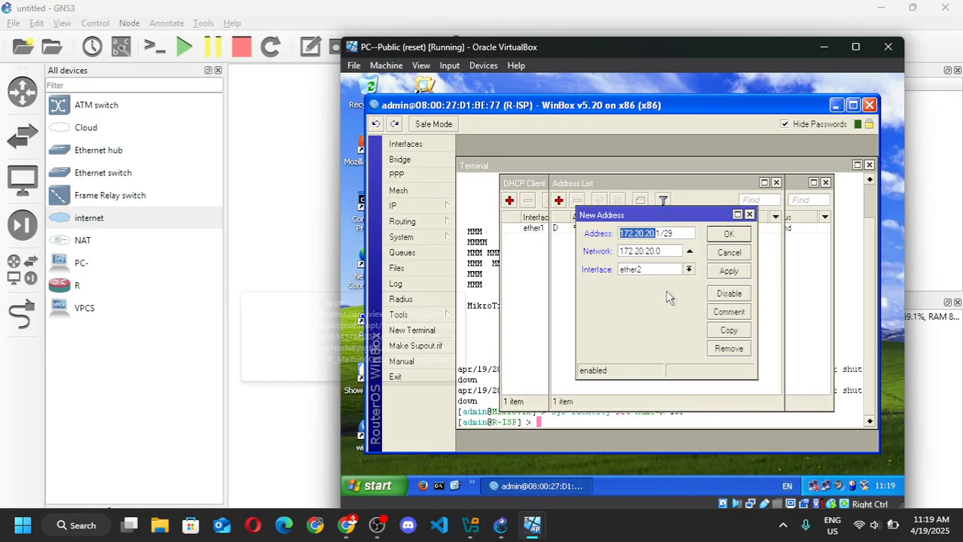
pyautogui.click(728, 273)
pyautogui.click(728, 235)
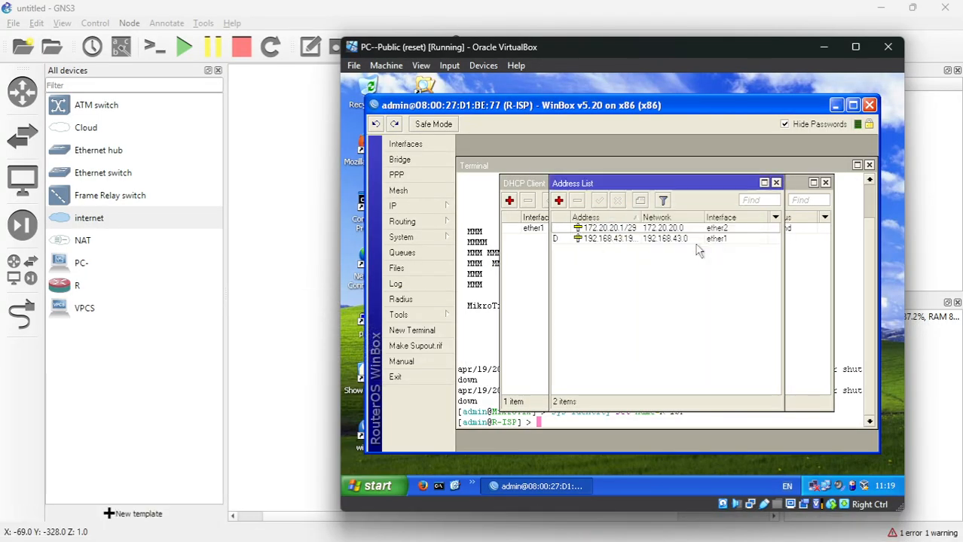
# Step: Add the address 172.20.20.9/29 with network 172.20.20.8 on interface ether2 of R-ISP
pyautogui.click(558, 200)
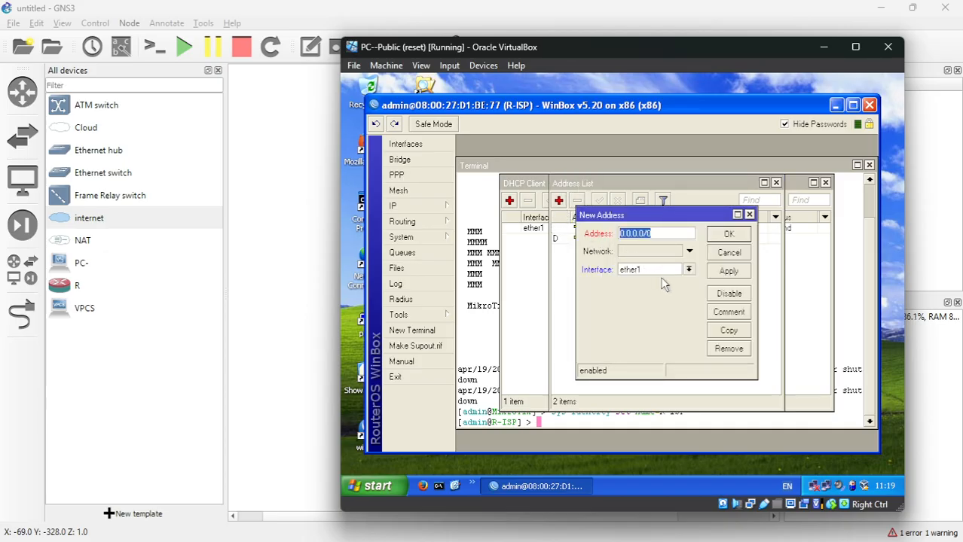
pyautogui.click(655, 269)
pyautogui.click(658, 277)
pyautogui.moveTo(683, 216)
pyautogui.mouseDown()
pyautogui.moveTo(667, 285)
pyautogui.moveTo(678, 307)
pyautogui.moveTo(674, 224)
pyautogui.mouseUp()
pyautogui.click(656, 241)
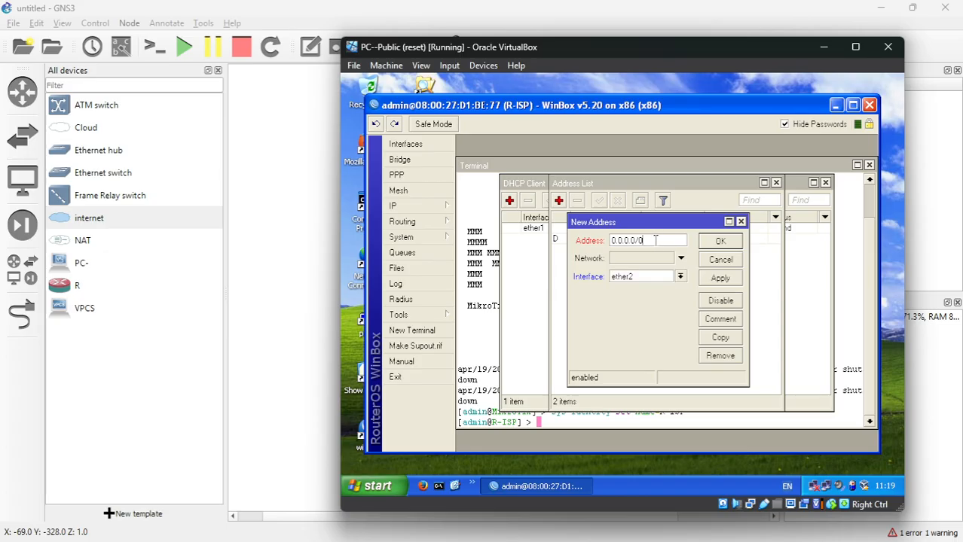
pyautogui.doubleClick(656, 241)
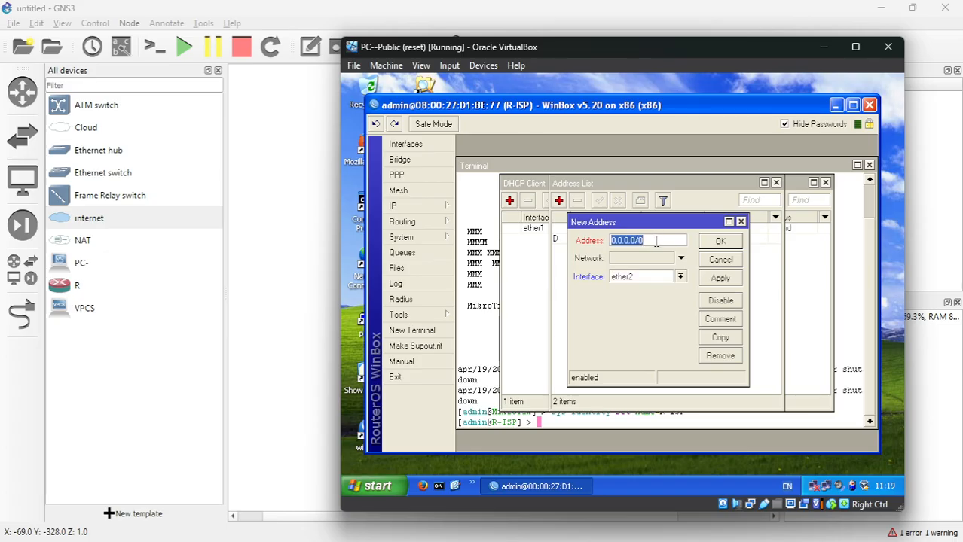
pyautogui.write('172.20.20.')
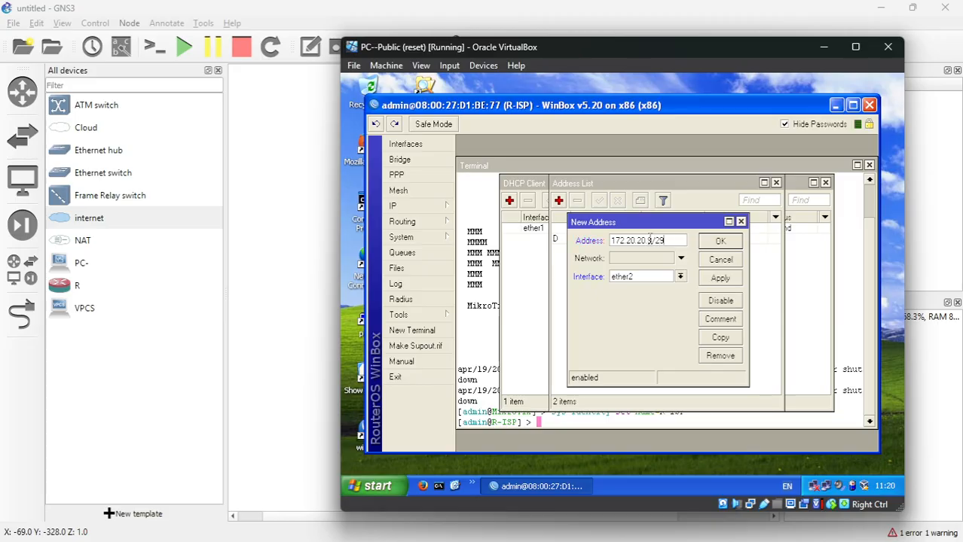
pyautogui.click(641, 260)
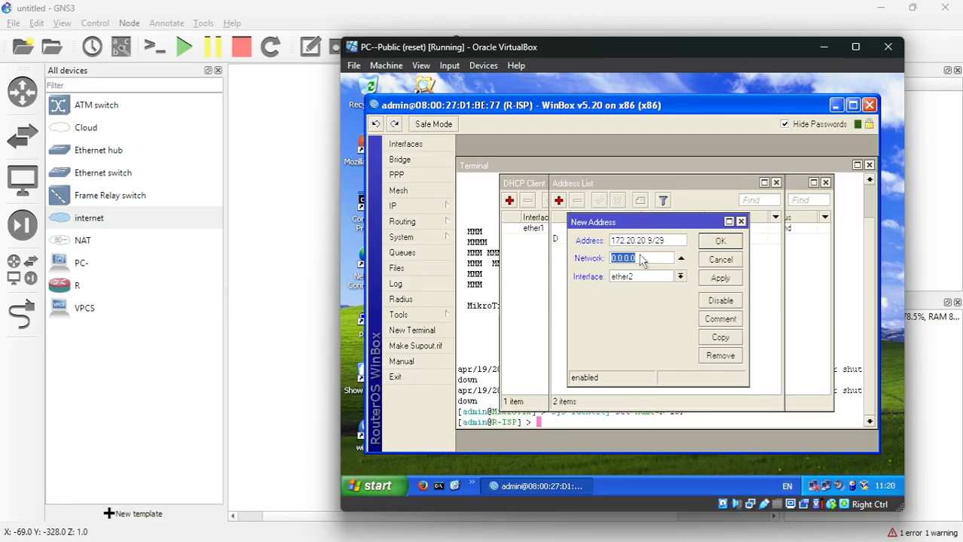
pyautogui.write('172.20.20')
pyautogui.click(720, 279)
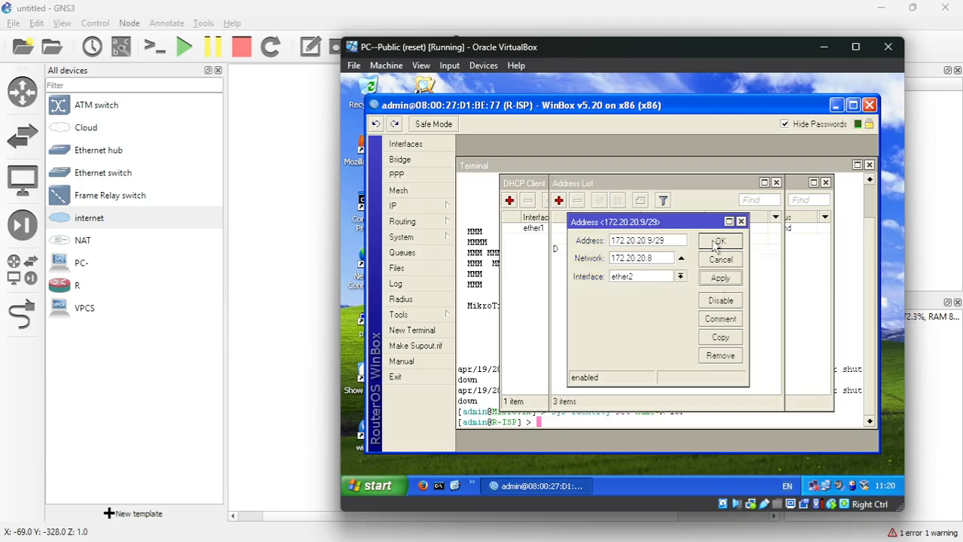
pyautogui.click(716, 244)
# Step: Add the address 172.20.20.17/29 with network 172.20.20.16 on interface ether2 of R-ISP
pyautogui.click(564, 204)
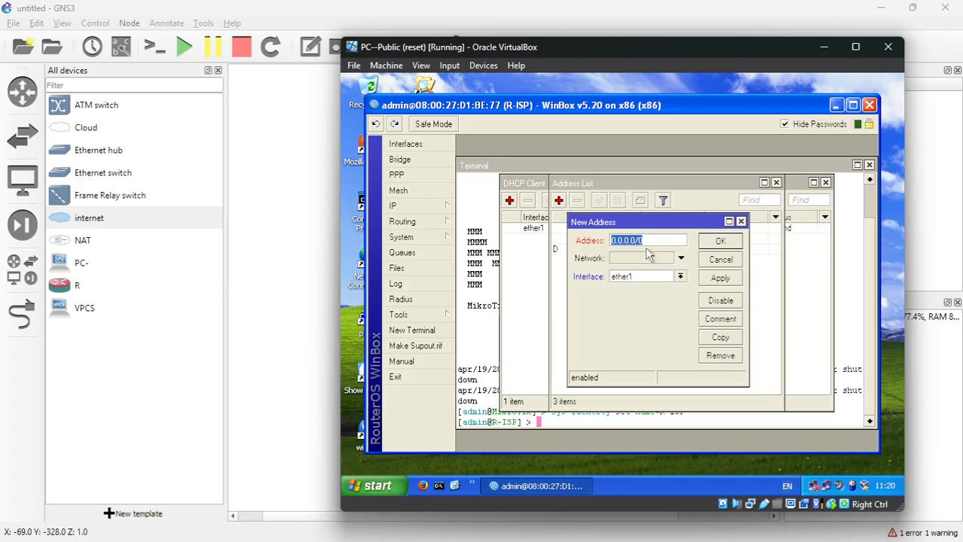
pyautogui.write('172.20.20.')
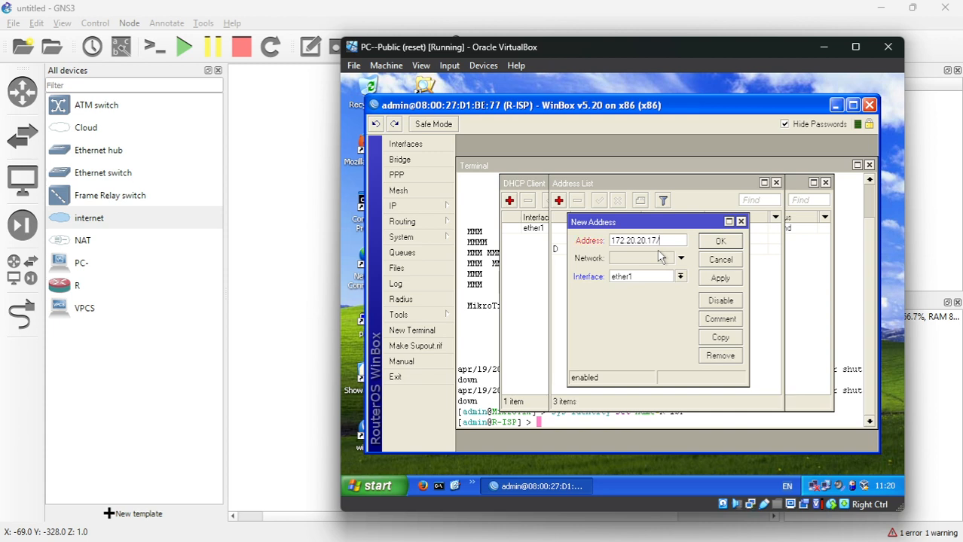
pyautogui.click(647, 261)
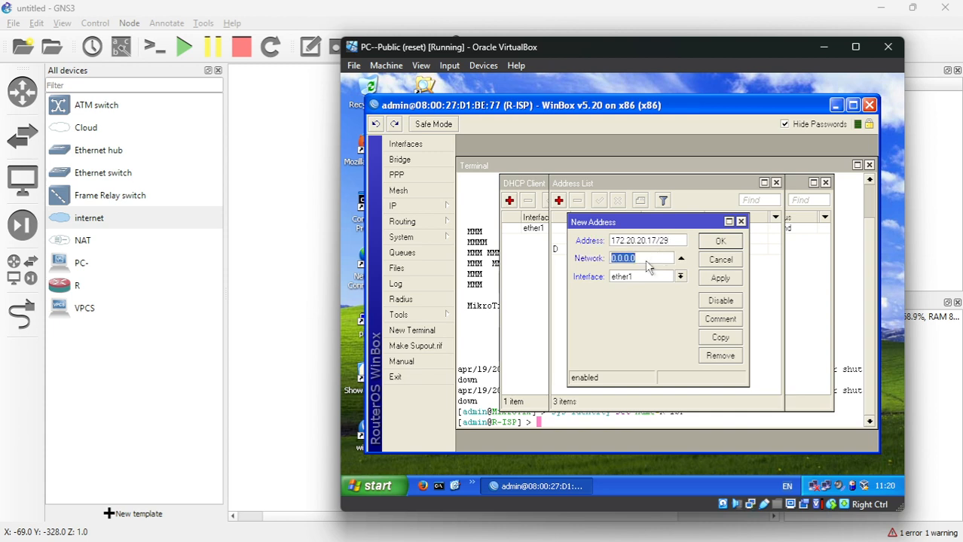
pyautogui.write('172.20.20.16')
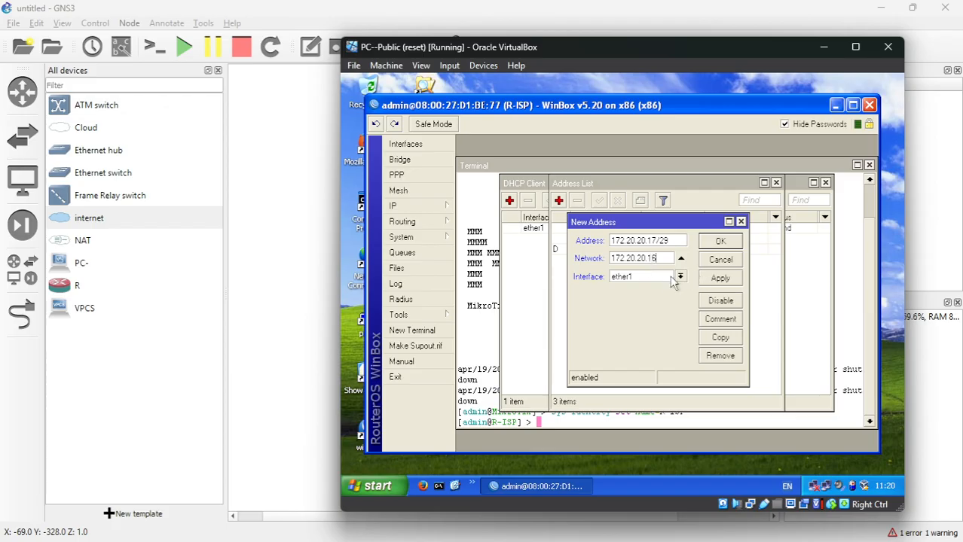
pyautogui.click(678, 278)
pyautogui.click(670, 296)
pyautogui.click(720, 278)
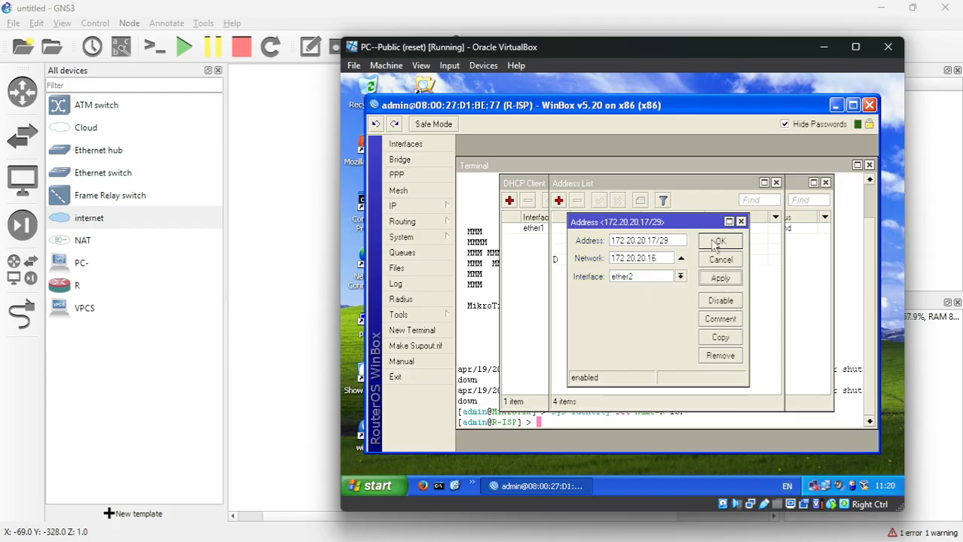
pyautogui.click(720, 241)
# Step: Switch to the Chrome lab sheet, compare the R-ISP address list and read the Router R-Routing address script
pyautogui.moveTo(367, 536)
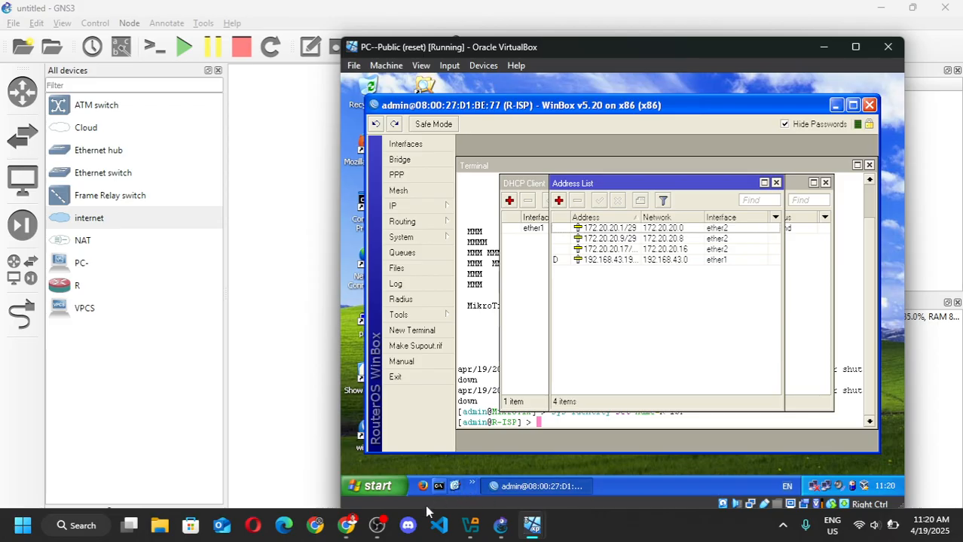
pyautogui.click(357, 467)
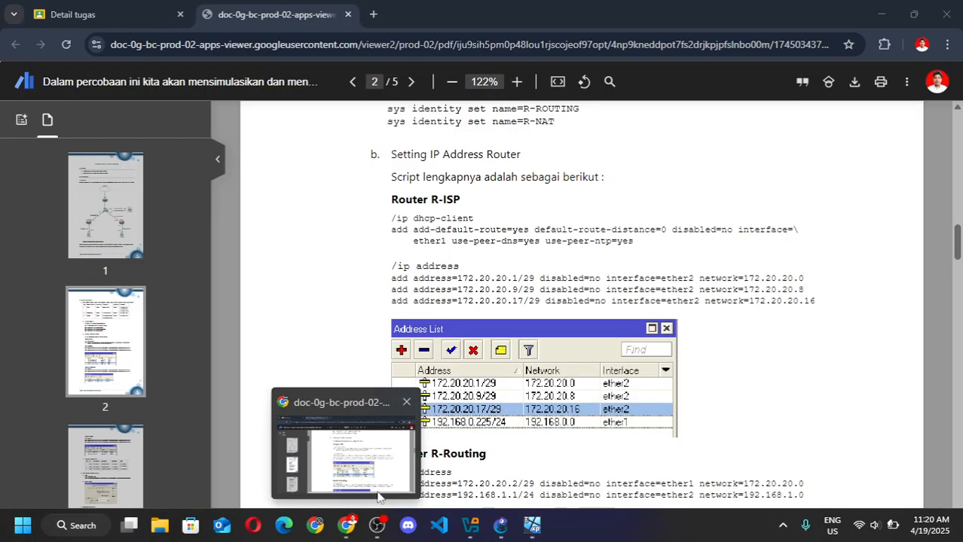
pyautogui.click(378, 496)
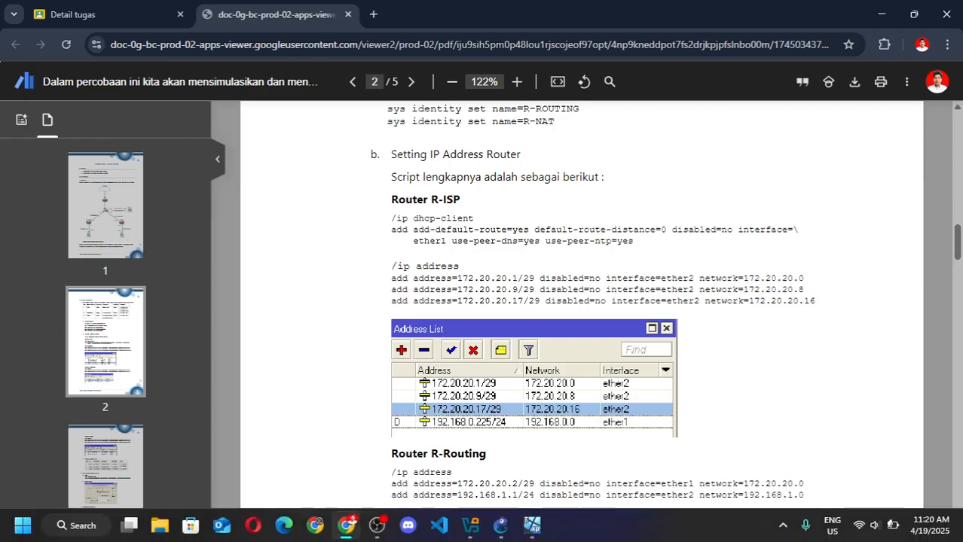
pyautogui.scroll(-5, 726, 378)
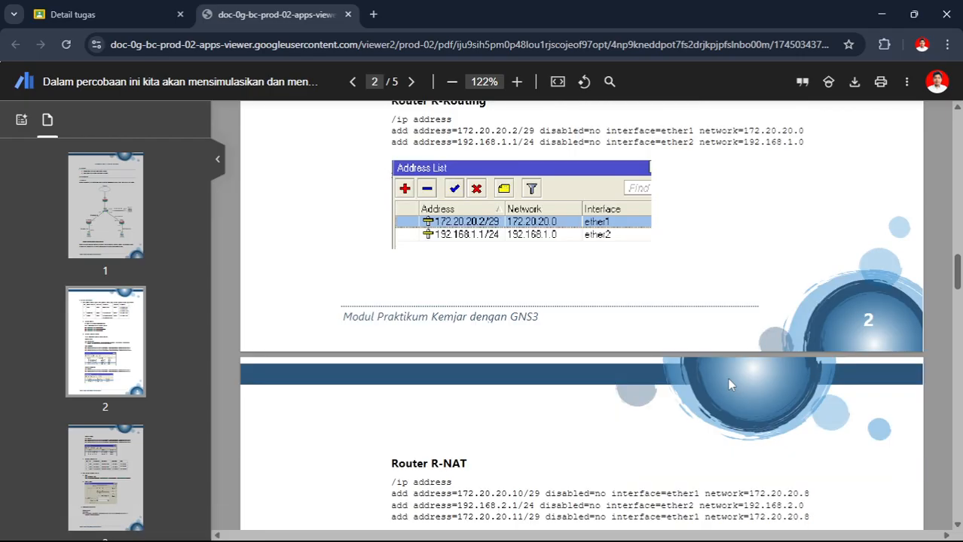
pyautogui.scroll(1, 560, 283)
# Step: Switch to the PC--1 virtual machine, open the IP address list of R-ROUTING and dismiss the VirtualBox notifications
pyautogui.moveTo(528, 526)
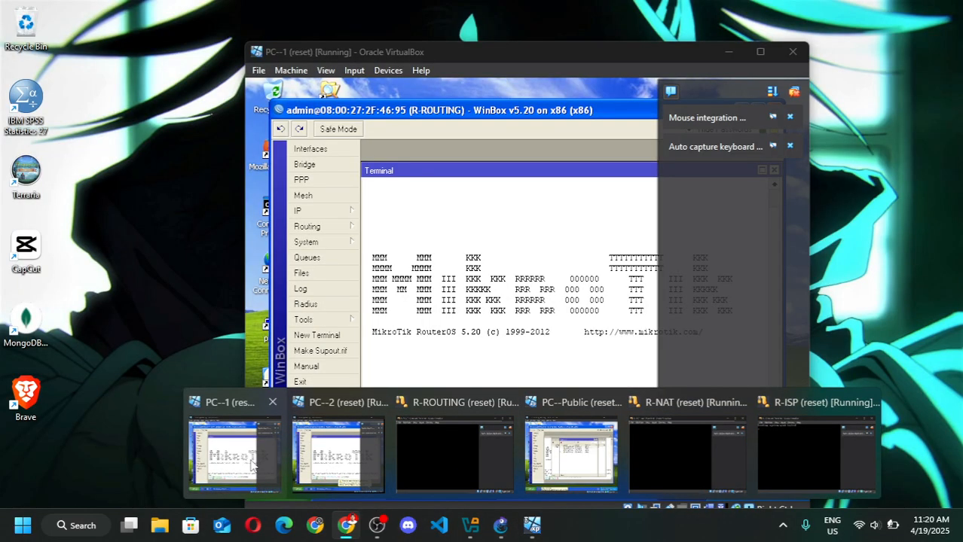
pyautogui.click(250, 461)
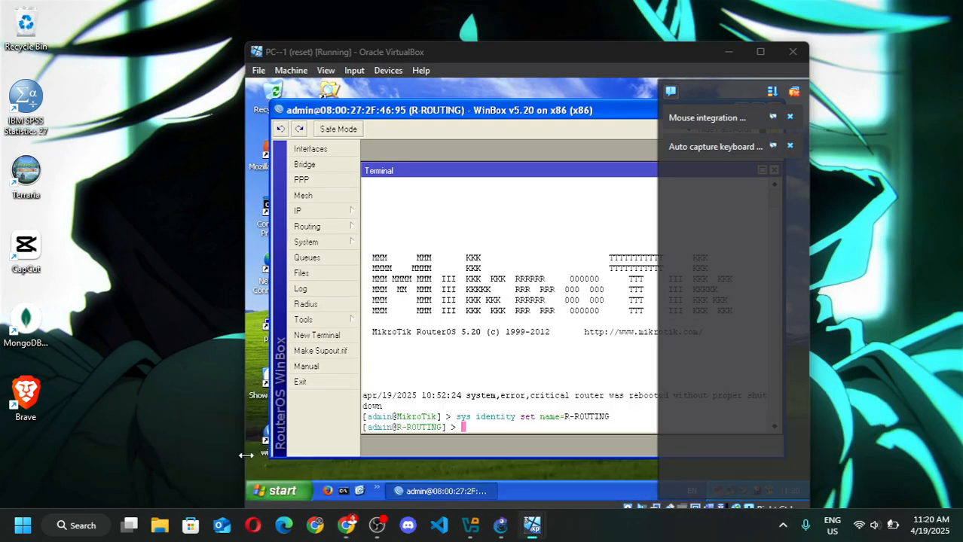
pyautogui.click(305, 211)
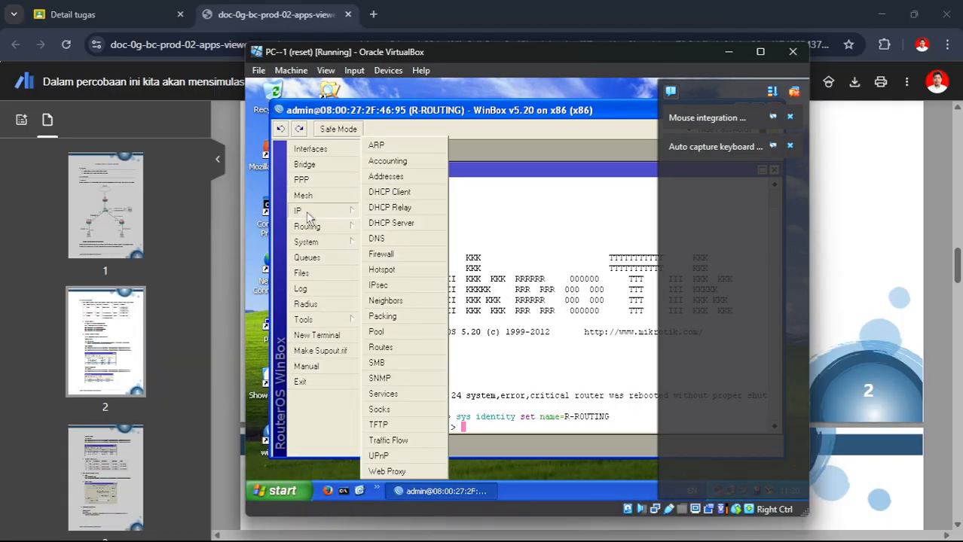
pyautogui.click(414, 180)
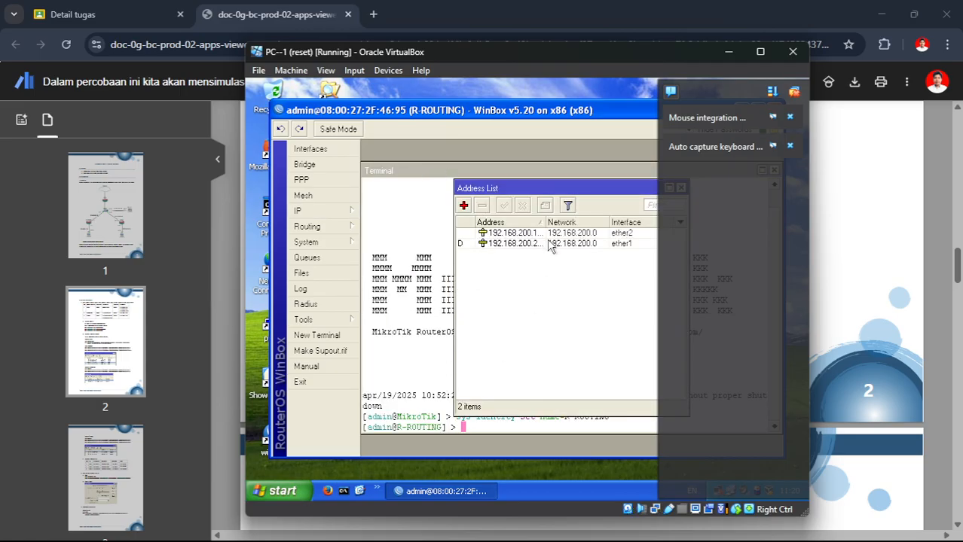
pyautogui.click(794, 91)
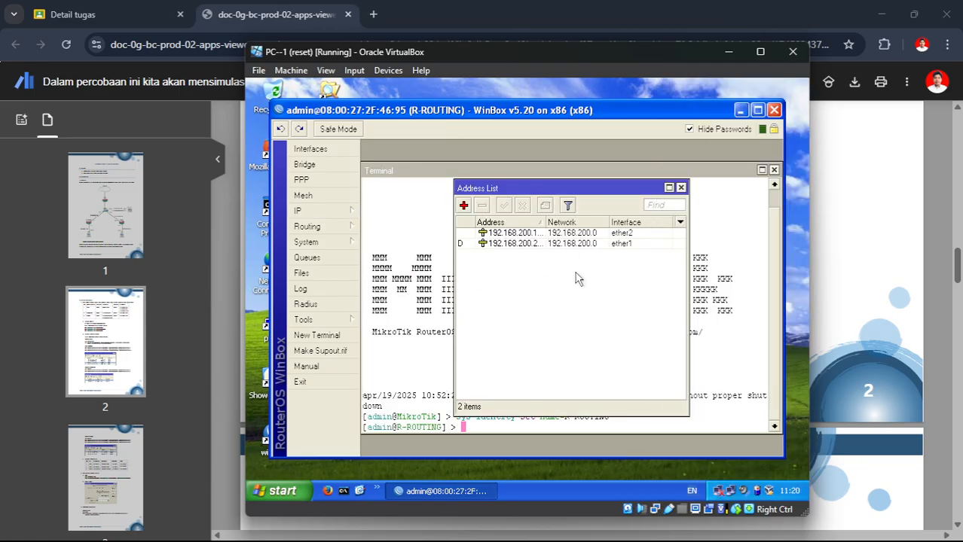
# Step: Remove both existing 192.168.200.0 network addresses, on ether1 and ether2, from the R-ROUTING address list
pyautogui.moveTo(414, 525)
pyautogui.moveTo(342, 532)
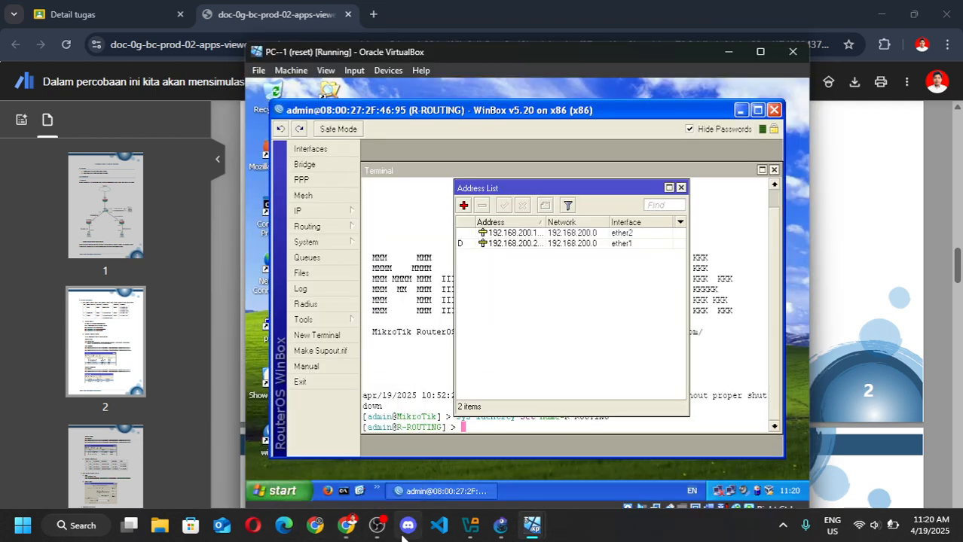
pyautogui.click(542, 244)
pyautogui.click(482, 205)
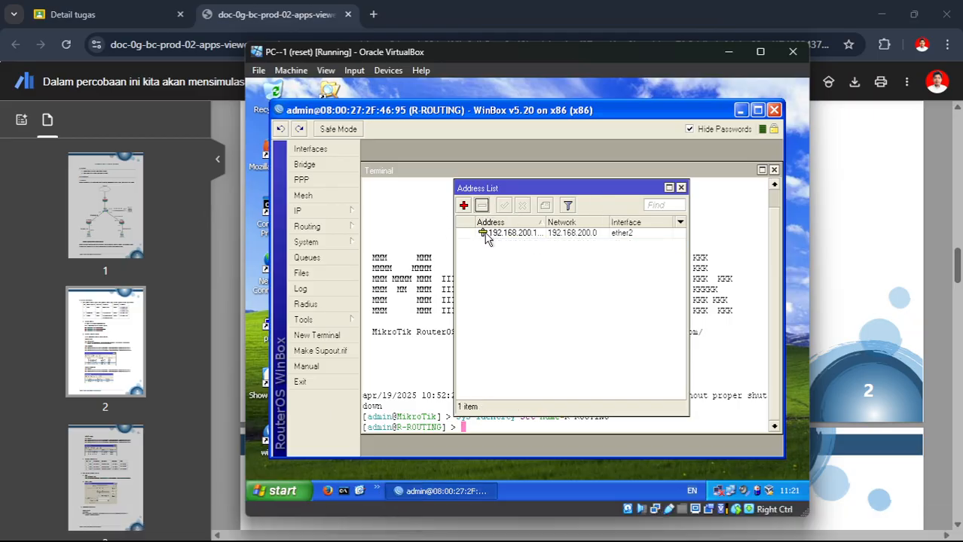
pyautogui.click(489, 233)
pyautogui.click(481, 205)
# Step: Add the address 172.20.20.2/29 with network 172.20.20.0 on interface ether1 of R-ROUTING, following the lab sheet
pyautogui.click(463, 205)
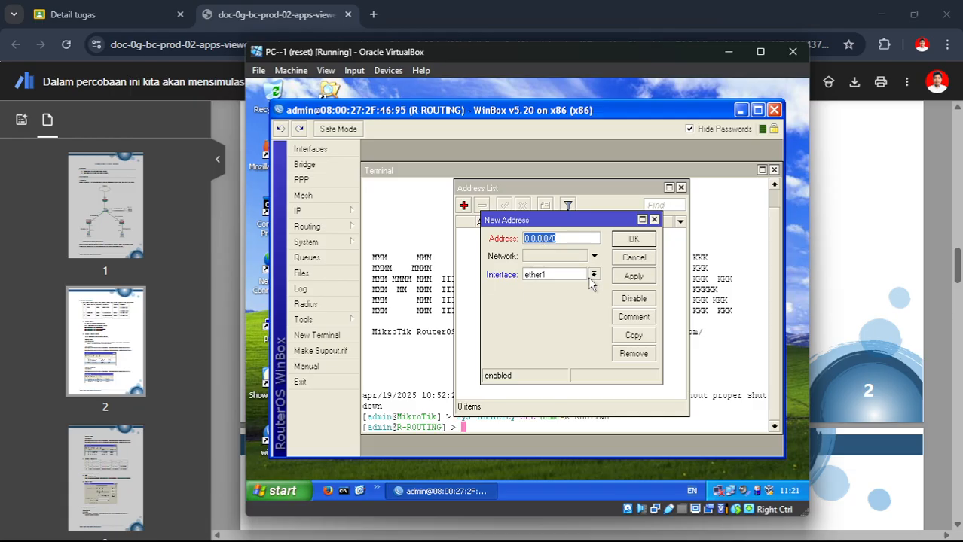
pyautogui.click(346, 525)
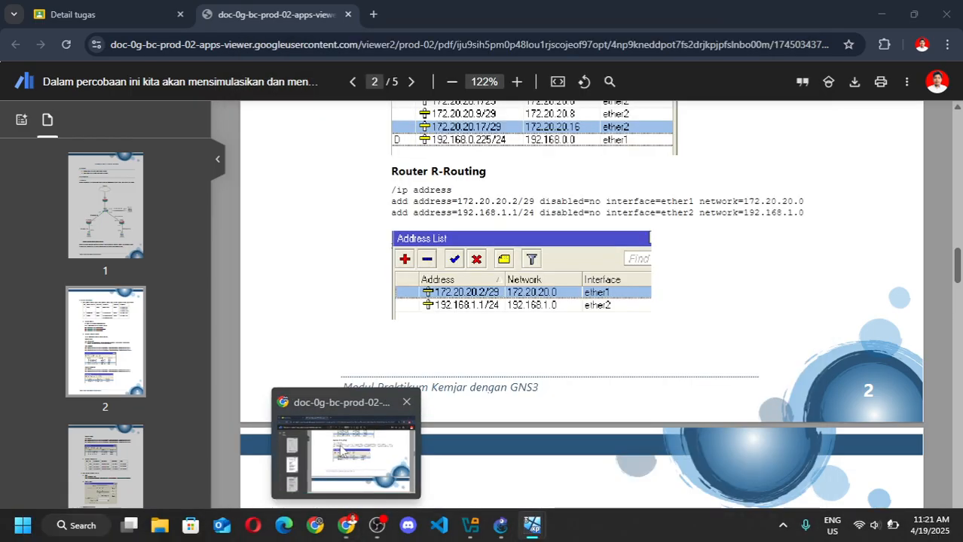
pyautogui.click(532, 525)
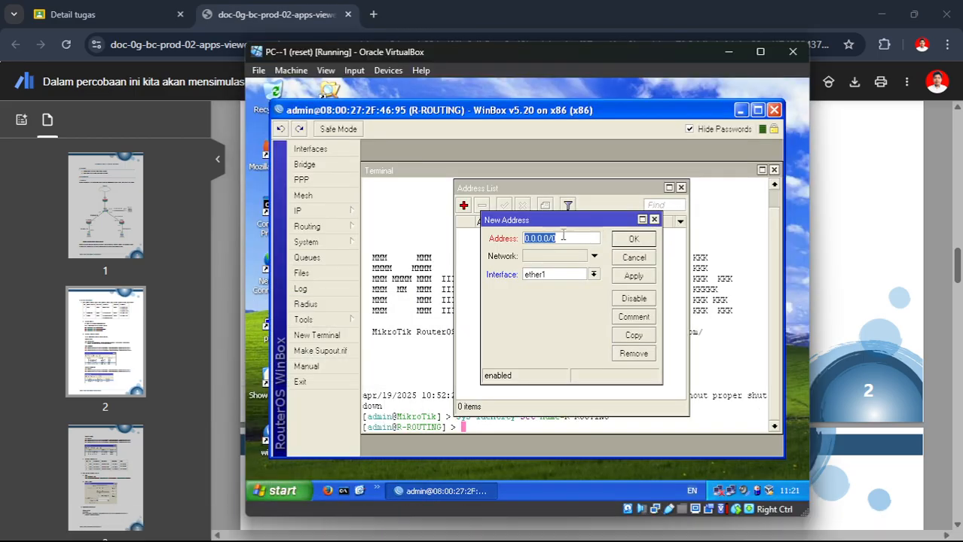
pyautogui.write('172.20.20')
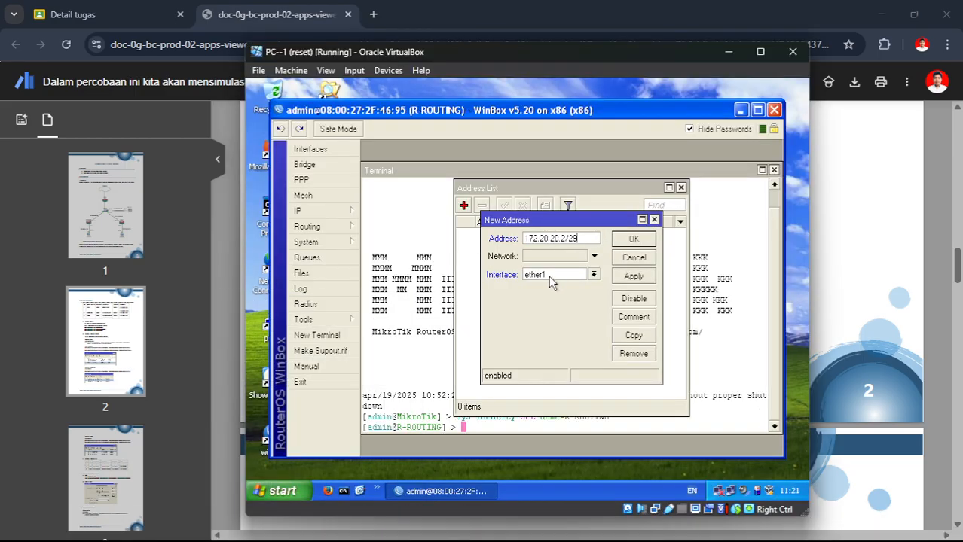
pyautogui.click(551, 258)
pyautogui.write('172.20.20.0')
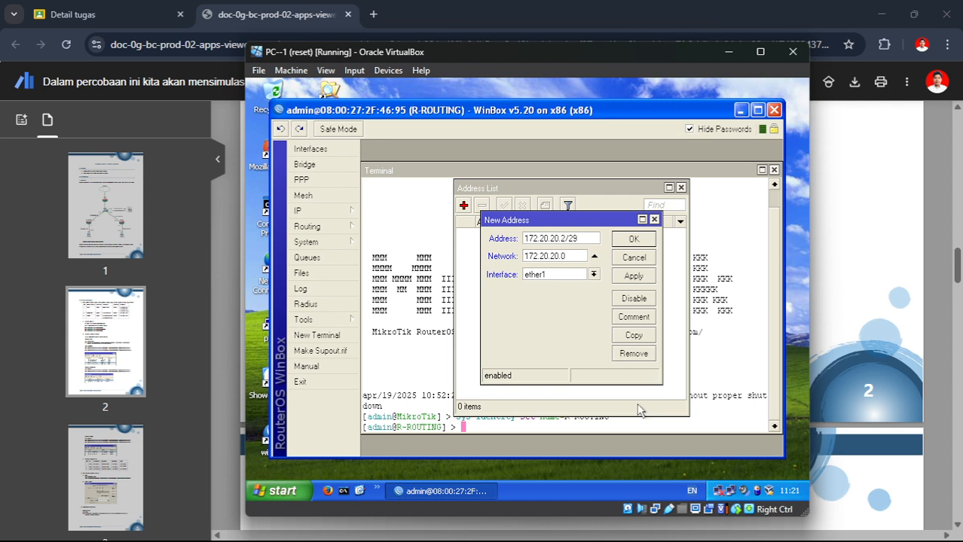
pyautogui.click(639, 275)
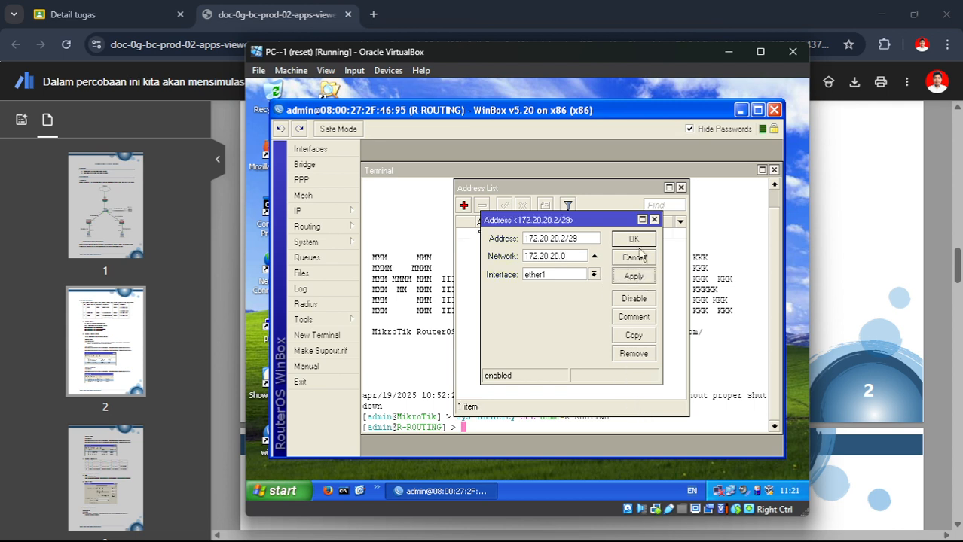
pyautogui.click(639, 240)
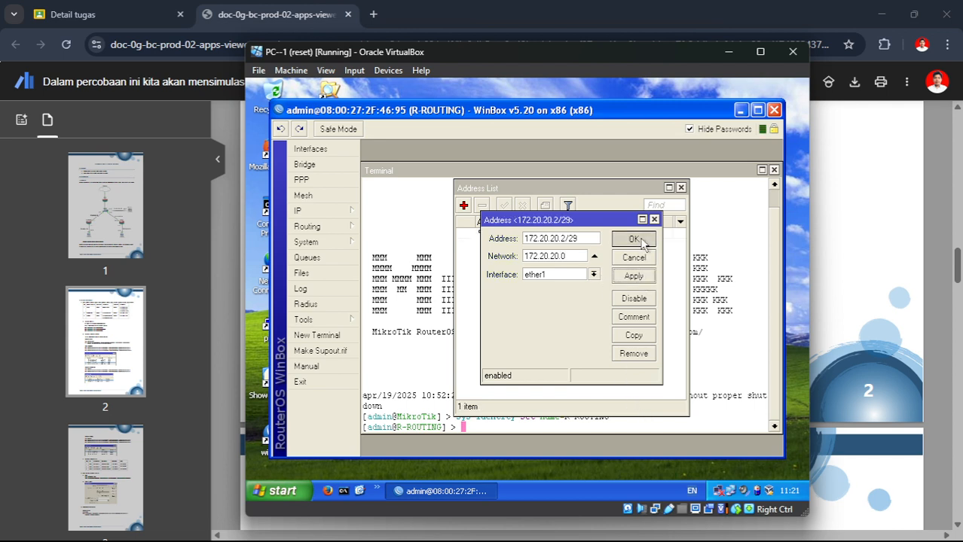
# Step: Start another R-ROUTING address entry with address 192.168.1.1/24 and network 192.168.1.0
pyautogui.click(463, 204)
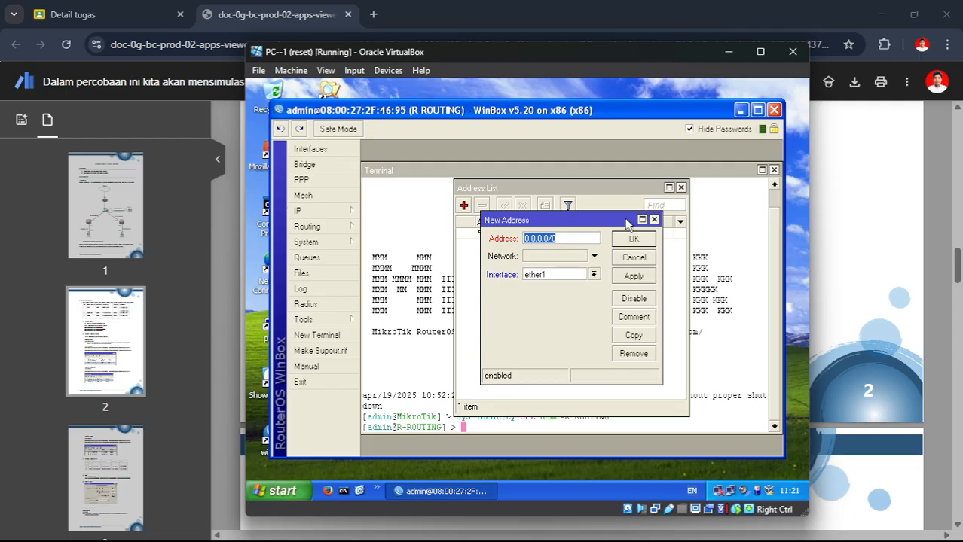
pyautogui.write('192.168.1.1/')
pyautogui.write('24')
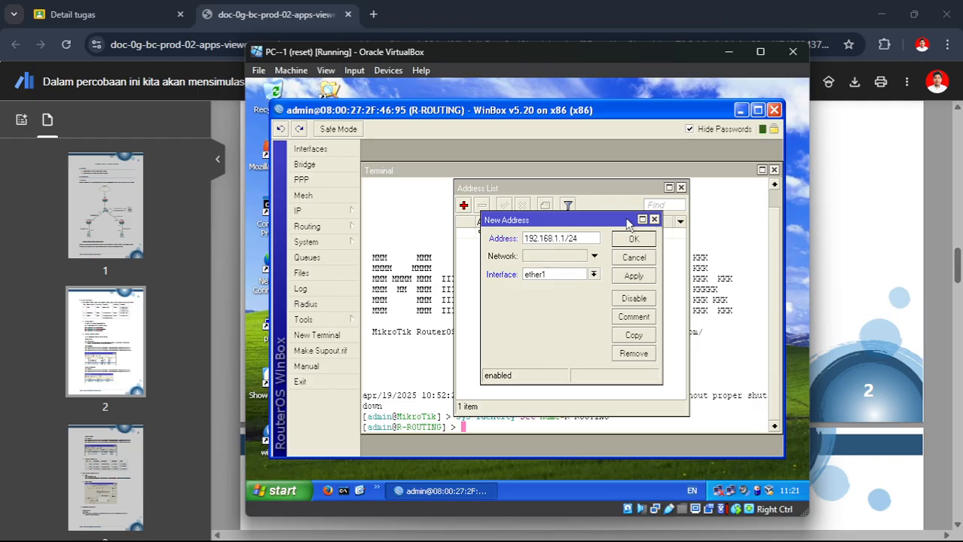
pyautogui.click(574, 260)
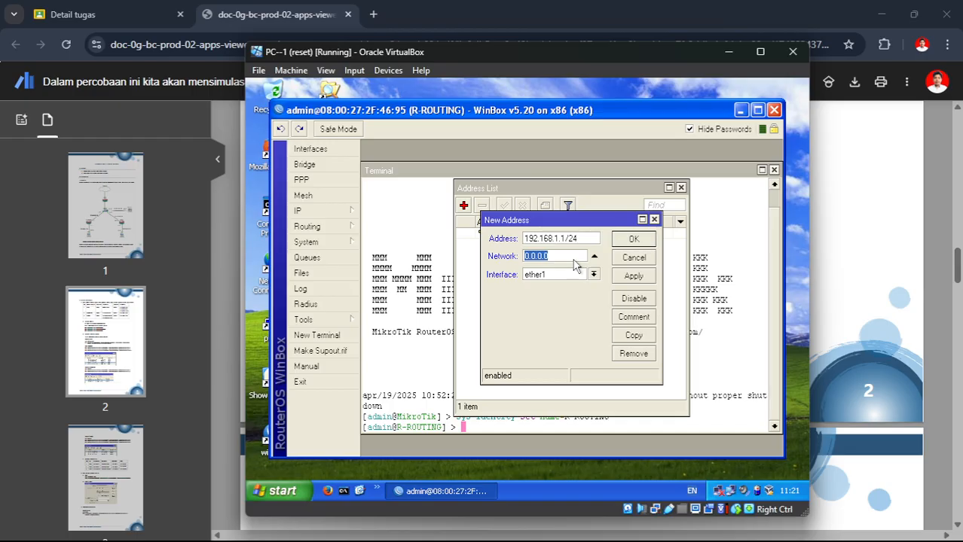
pyautogui.write('192.168.1')
# Step: Check the R-Routing script in the Chrome lab sheet, return to PC--1, and save the 192.168.1.1/24 entry on interface ether2
pyautogui.moveTo(422, 540)
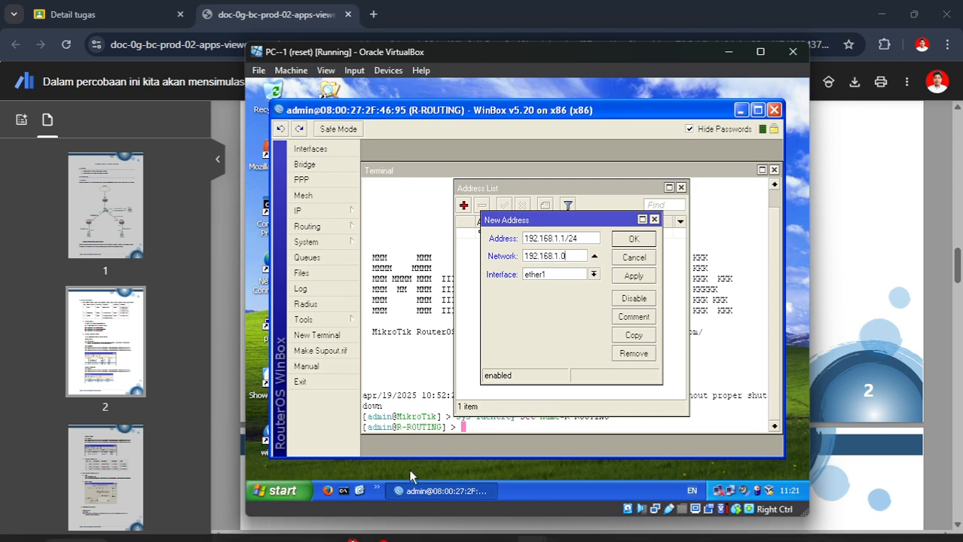
pyautogui.moveTo(348, 525)
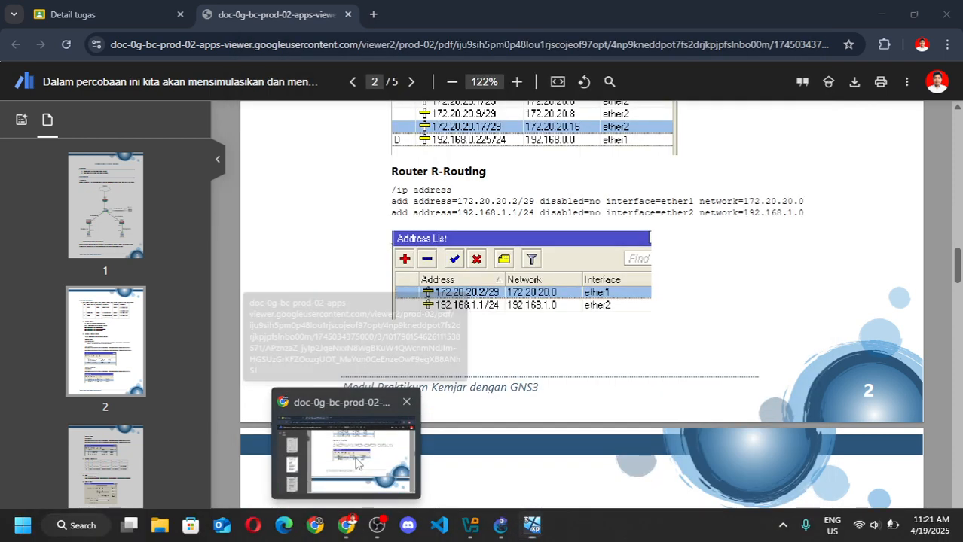
pyautogui.click(357, 462)
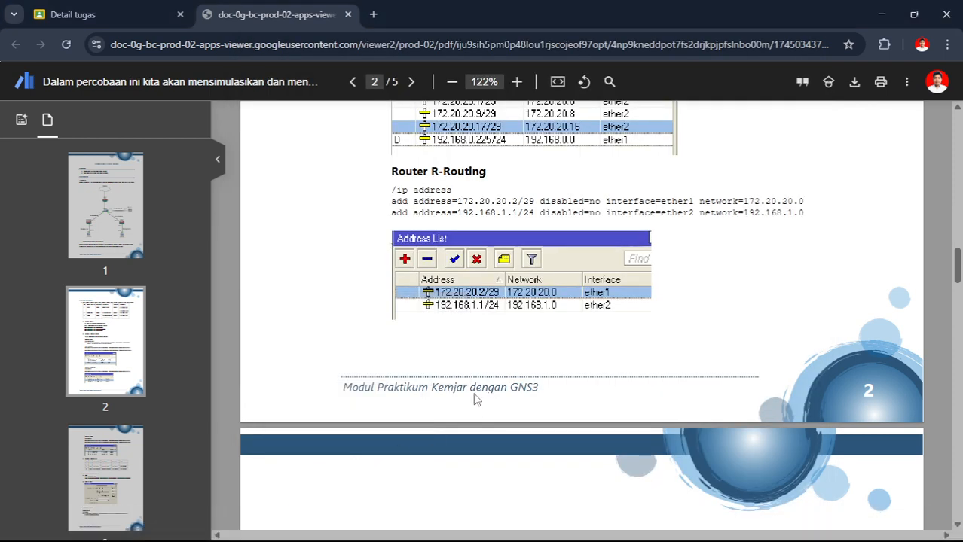
pyautogui.moveTo(531, 525)
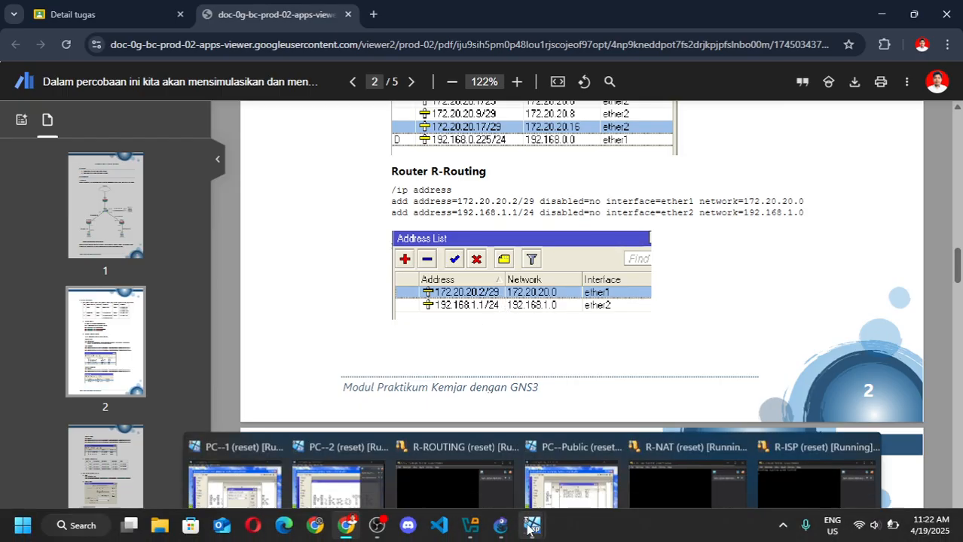
pyautogui.moveTo(521, 470)
pyautogui.click(235, 452)
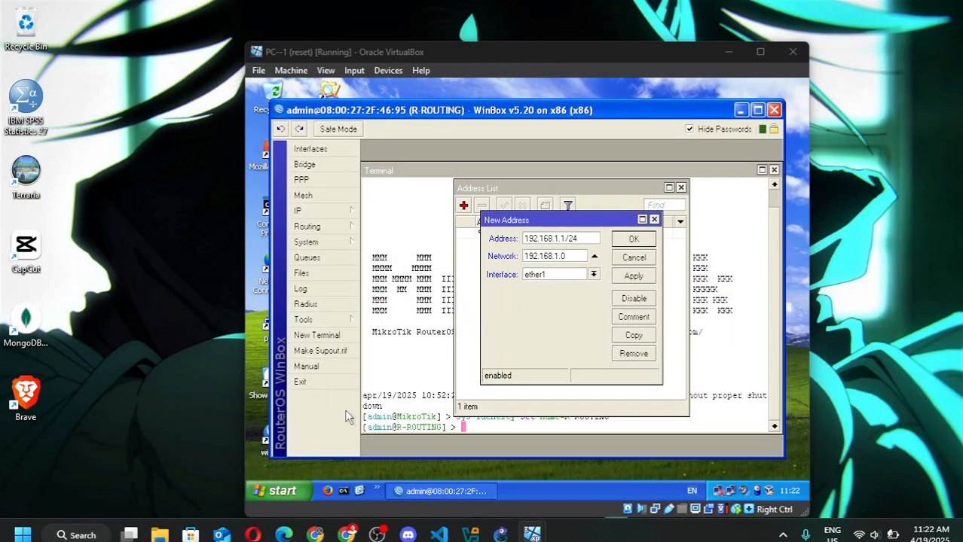
pyautogui.click(593, 274)
pyautogui.click(578, 295)
pyautogui.click(584, 278)
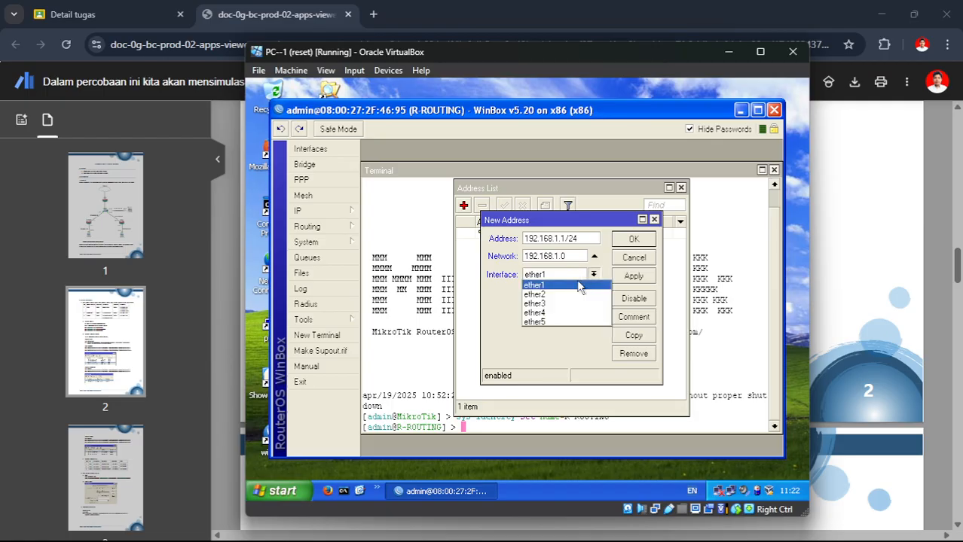
pyautogui.click(576, 294)
pyautogui.click(630, 277)
pyautogui.click(623, 240)
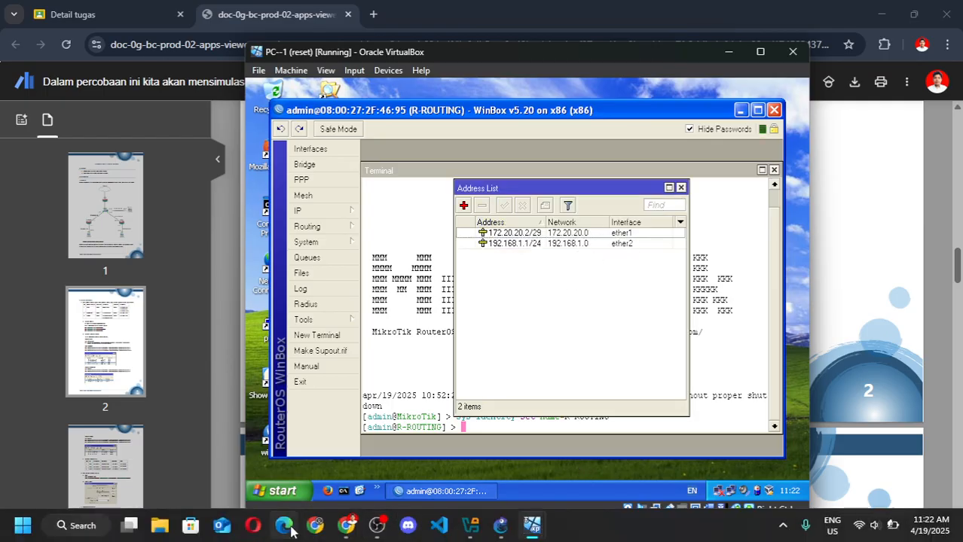
# Step: Bring up the PC--2 virtual machine, then switch to the Chrome lab sheet and read the Router R-NAT address script
pyautogui.moveTo(345, 525)
pyautogui.moveTo(333, 472)
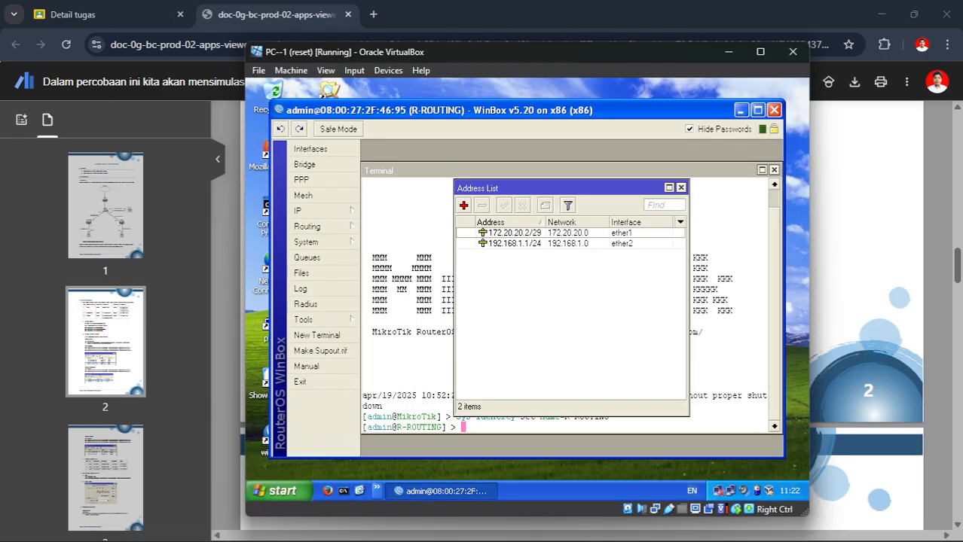
pyautogui.moveTo(497, 532)
pyautogui.moveTo(532, 526)
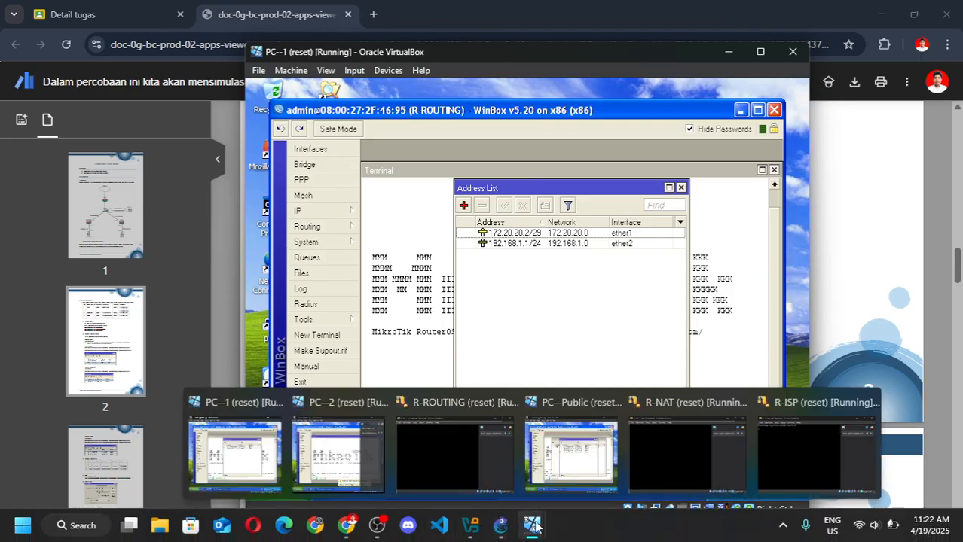
pyautogui.click(351, 459)
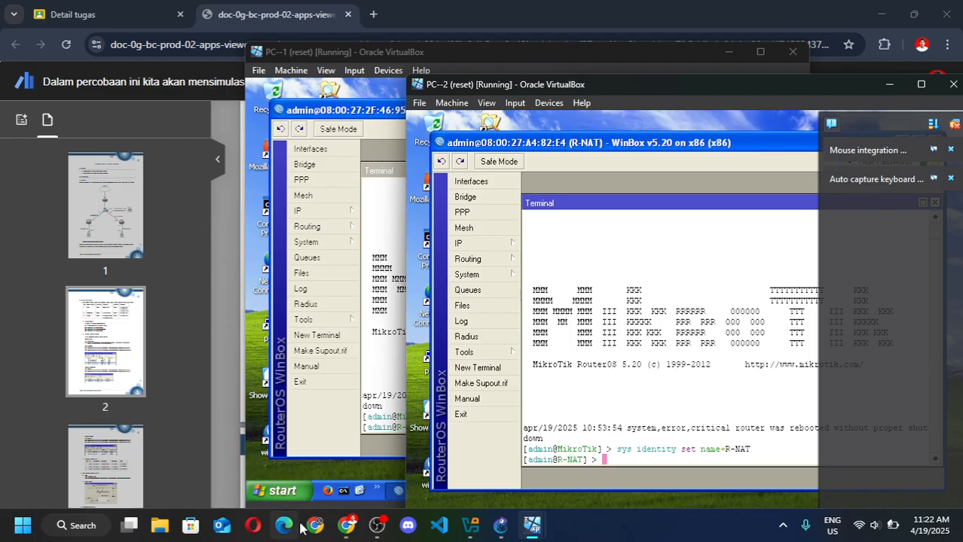
pyautogui.click(346, 439)
pyautogui.scroll(-5, 500, 301)
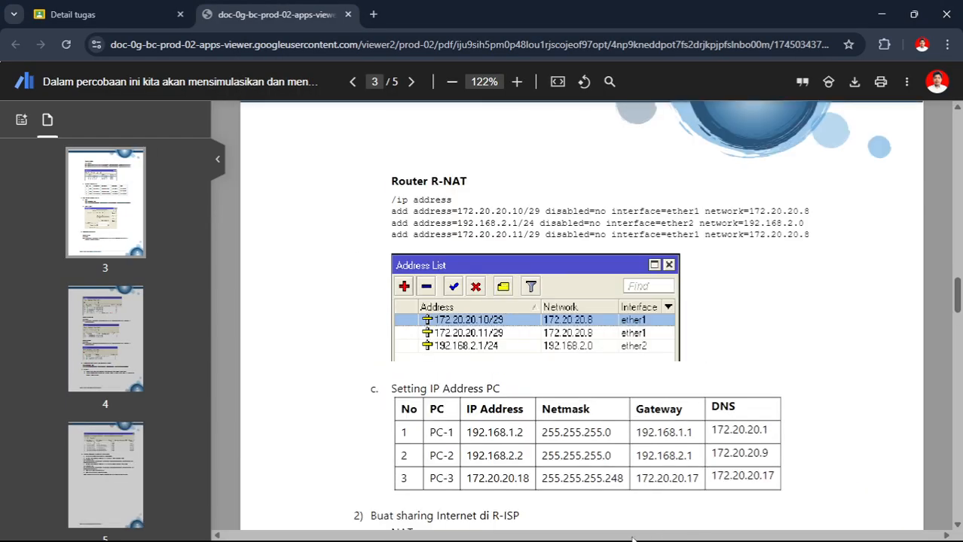
pyautogui.moveTo(536, 532)
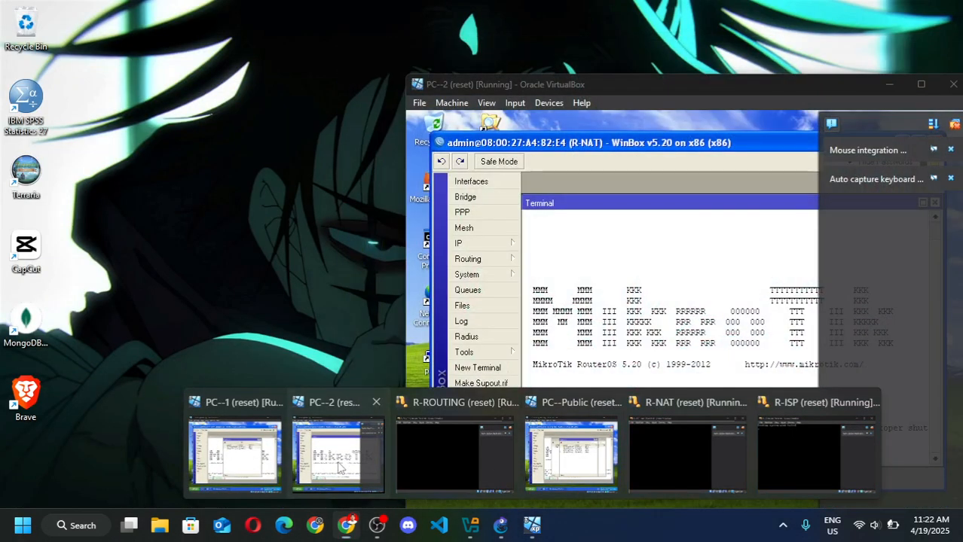
# Step: Switch to the PC--2 virtual machine and open the IP address list of R-NAT, moved clear of the notification overlay
pyautogui.click(345, 459)
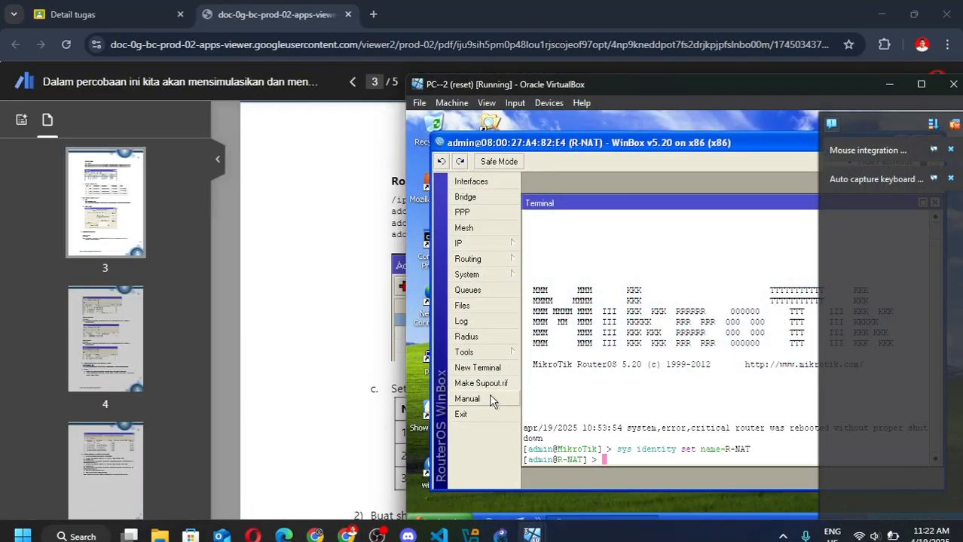
pyautogui.click(486, 242)
pyautogui.click(568, 210)
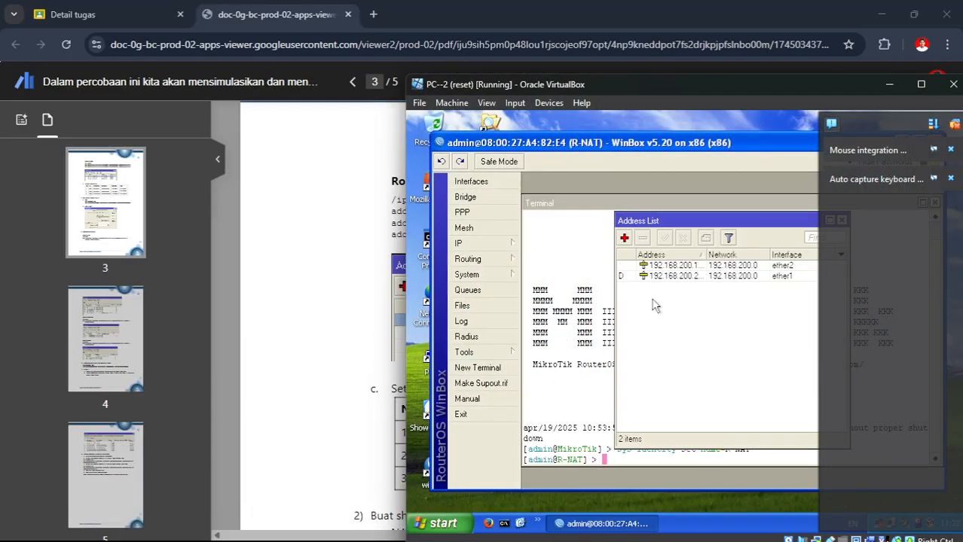
pyautogui.moveTo(613, 217); pyautogui.dragTo(588, 209)
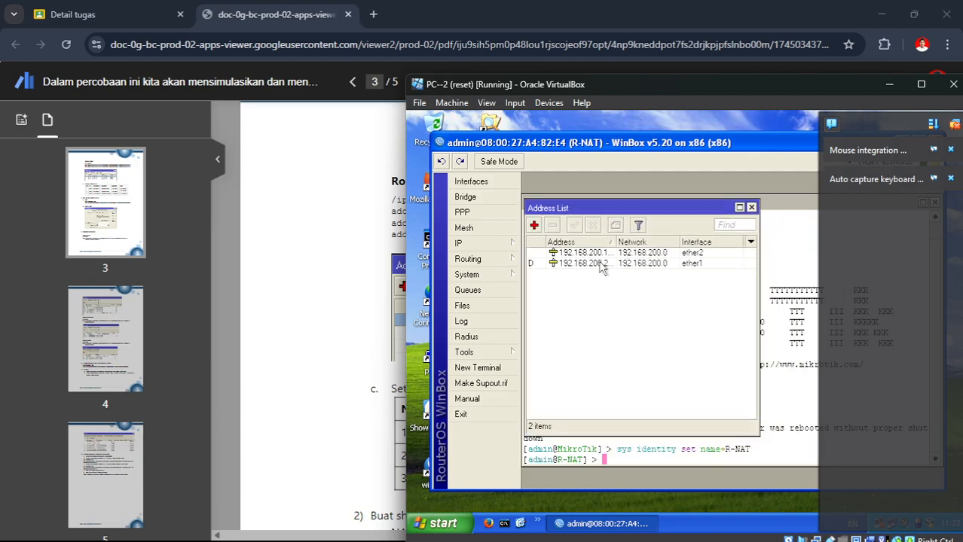
# Step: Remove both existing 192.168.200.0 network addresses, on ether1 and ether2, from the R-NAT address list
pyautogui.click(599, 264)
pyautogui.click(551, 227)
pyautogui.click(554, 253)
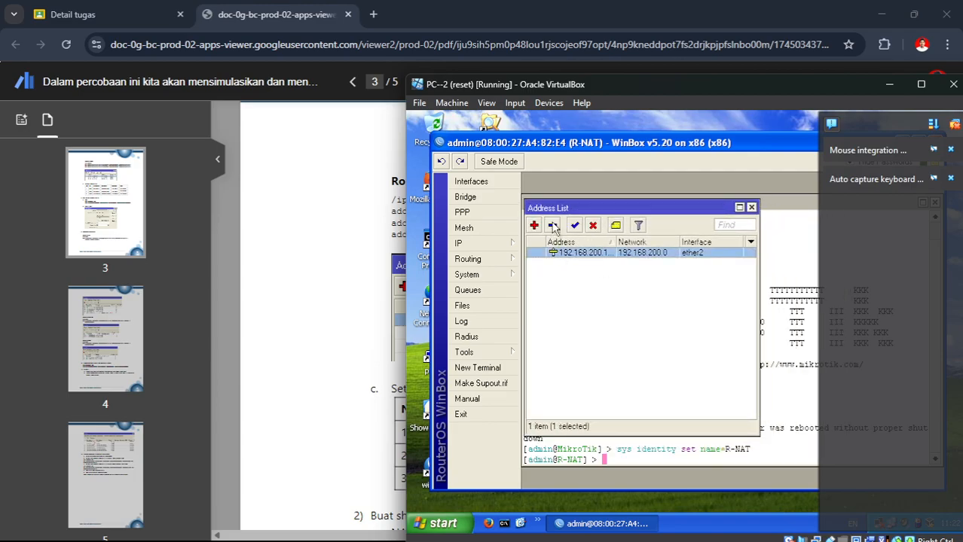
pyautogui.click(552, 225)
# Step: Add the address 172.20.20.10/29 with network 172.20.20.8 on interface ether1 of R-NAT
pyautogui.click(534, 226)
pyautogui.moveTo(716, 258); pyautogui.dragTo(659, 259)
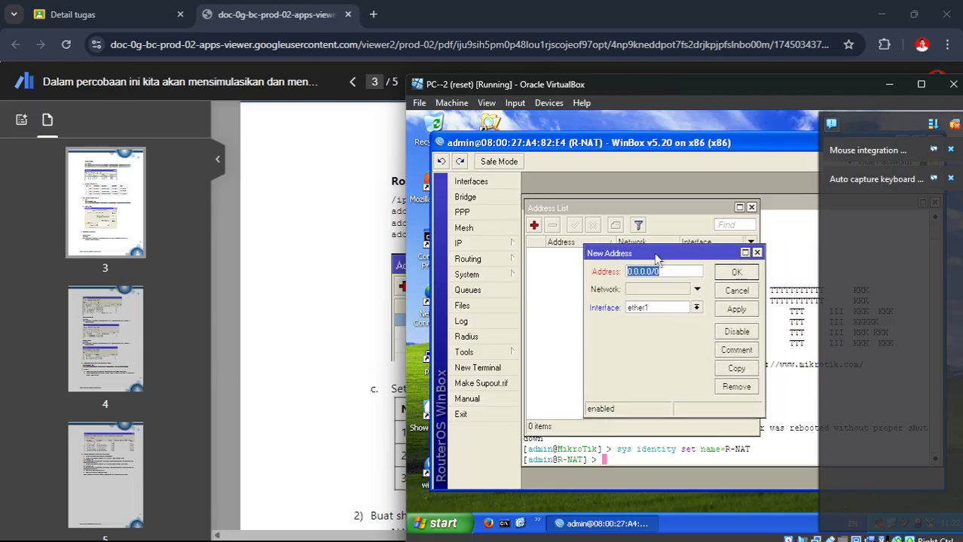
pyautogui.write('172.20.20.')
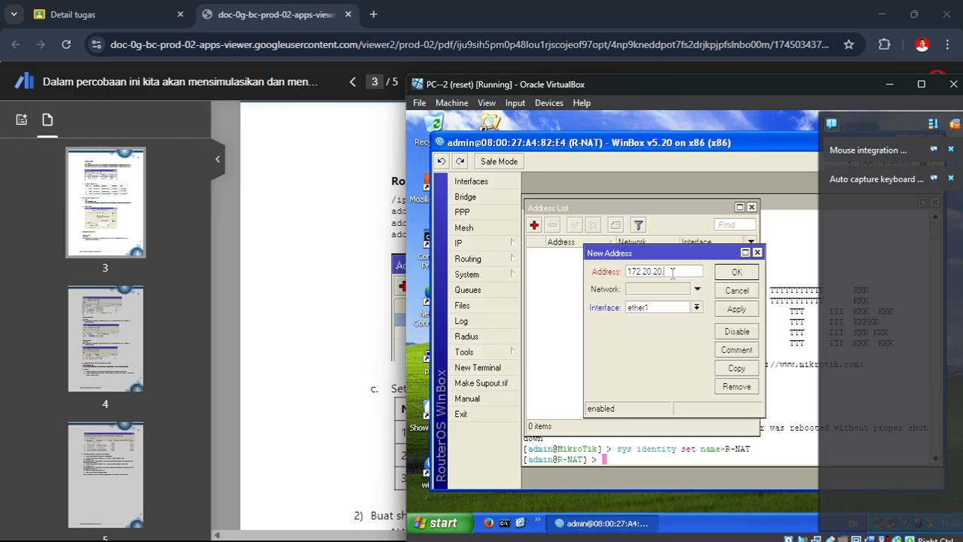
pyautogui.write('10/29')
pyautogui.click(677, 294)
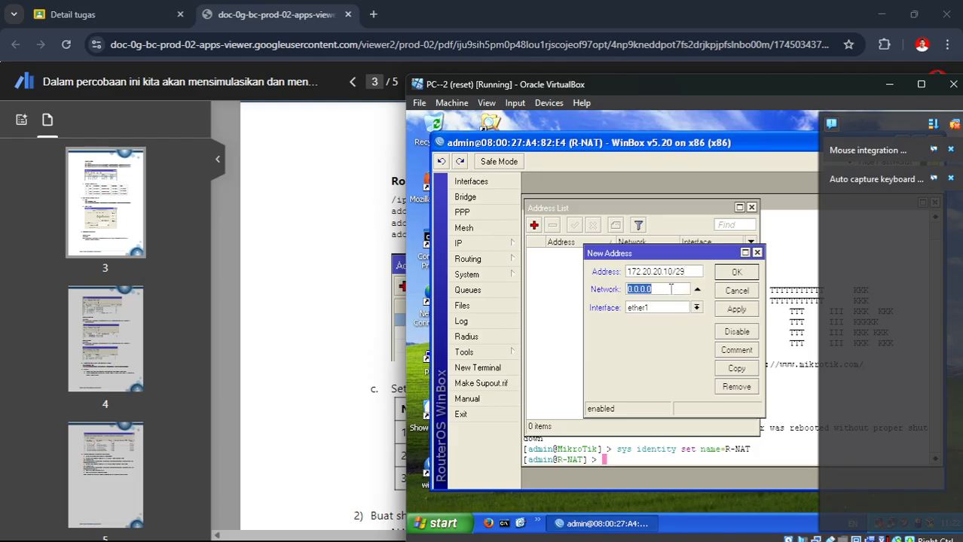
pyautogui.write('172.20.20.8')
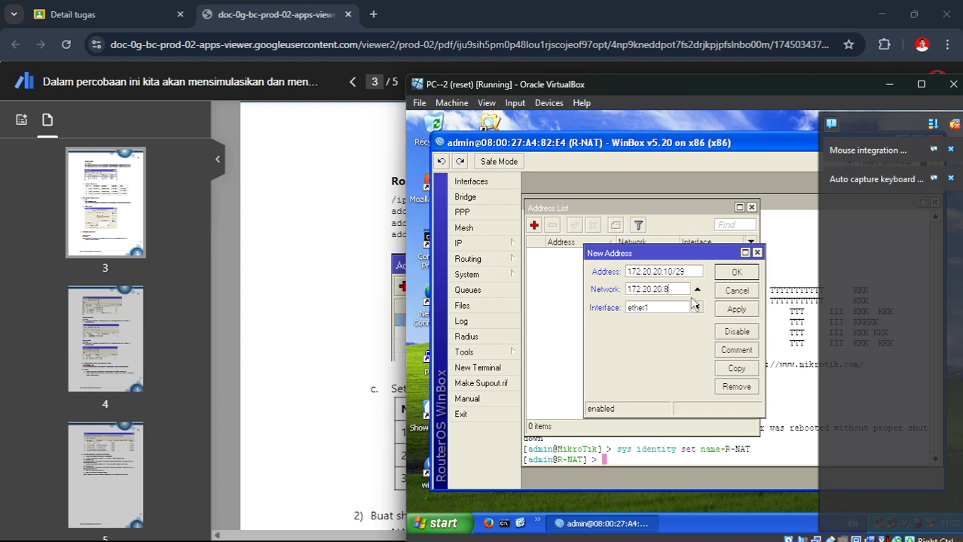
pyautogui.click(723, 310)
pyautogui.click(723, 274)
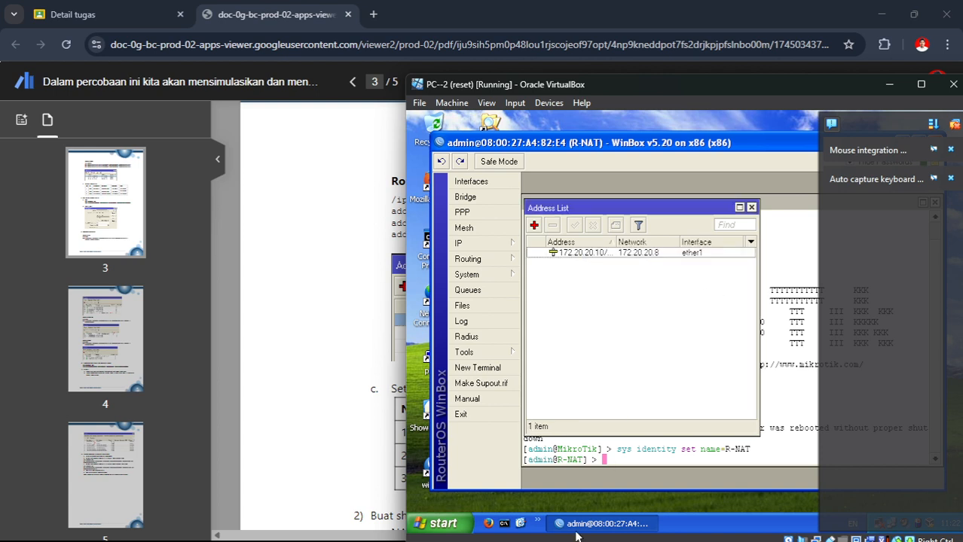
pyautogui.moveTo(332, 533)
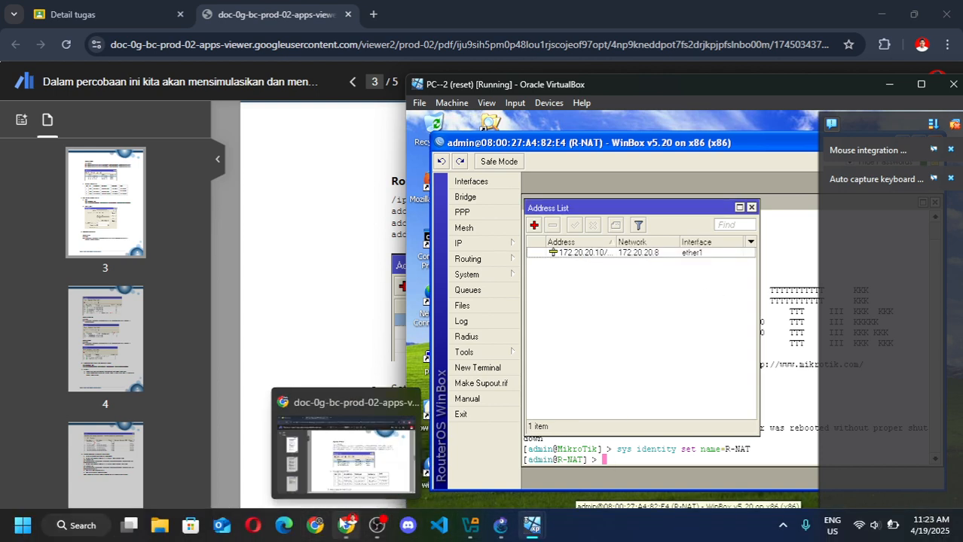
pyautogui.moveTo(329, 458)
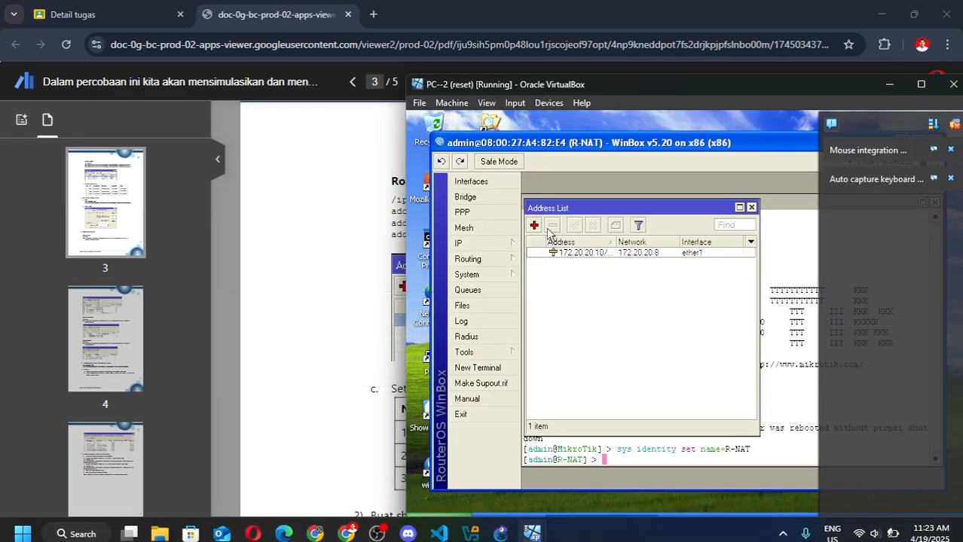
# Step: Add the address 172.20.20.11/29 with network 172.20.20.8 on interface ether1 of R-NAT
pyautogui.click(534, 226)
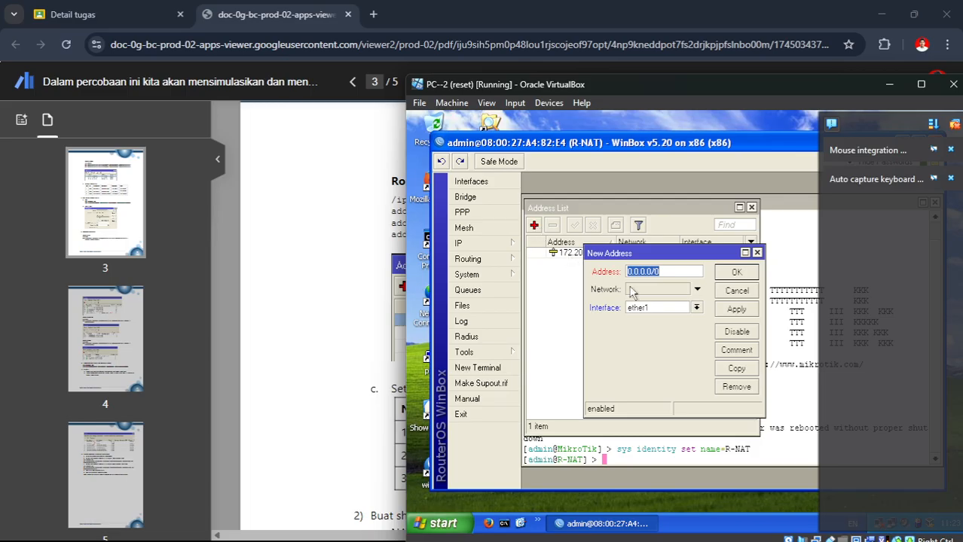
pyautogui.write('172.20.20.11')
pyautogui.click(665, 290)
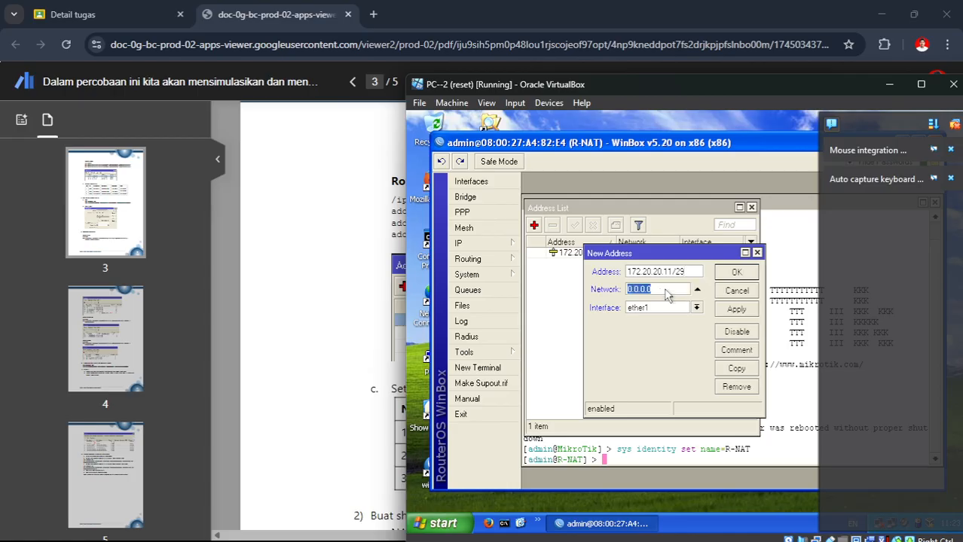
pyautogui.write('172.20.20.8')
pyautogui.click(736, 308)
pyautogui.click(750, 275)
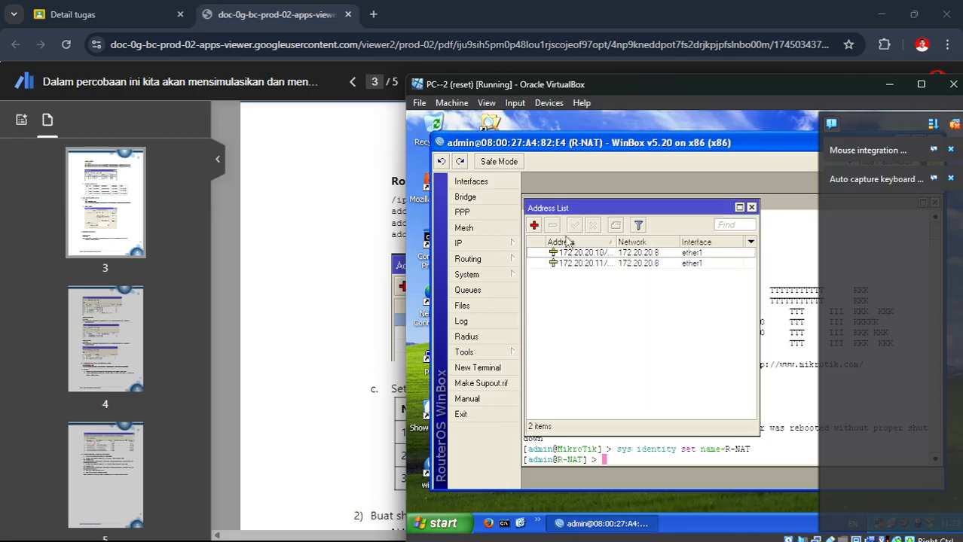
# Step: Add the address 192.168.2.1/24 with network 192.168.2.0 on interface ether2 of R-NAT
pyautogui.click(534, 226)
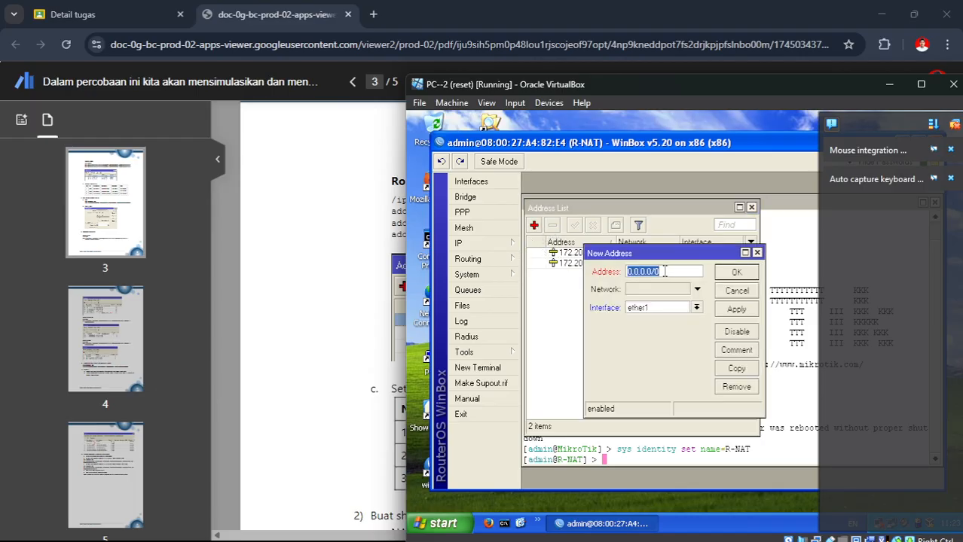
pyautogui.write('192.168.2.1/24')
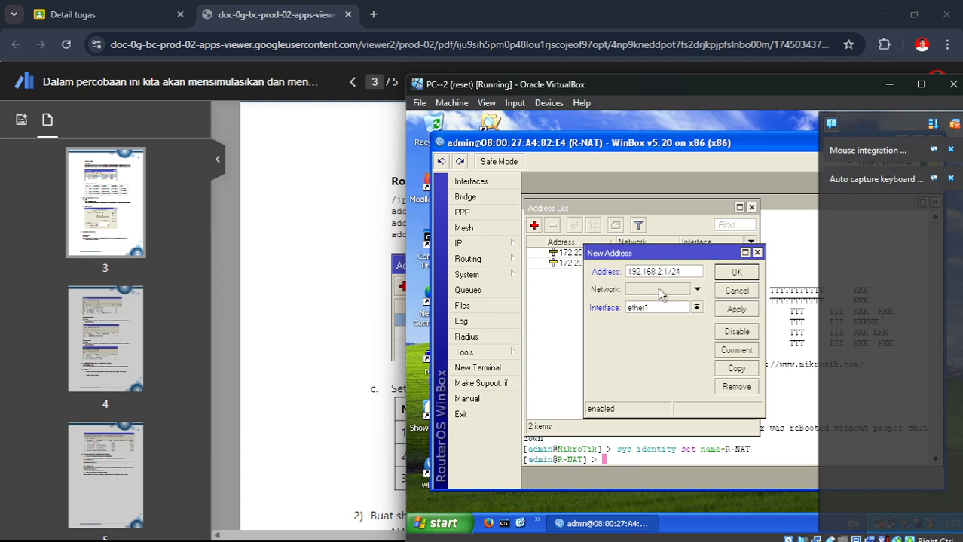
pyautogui.click(661, 290)
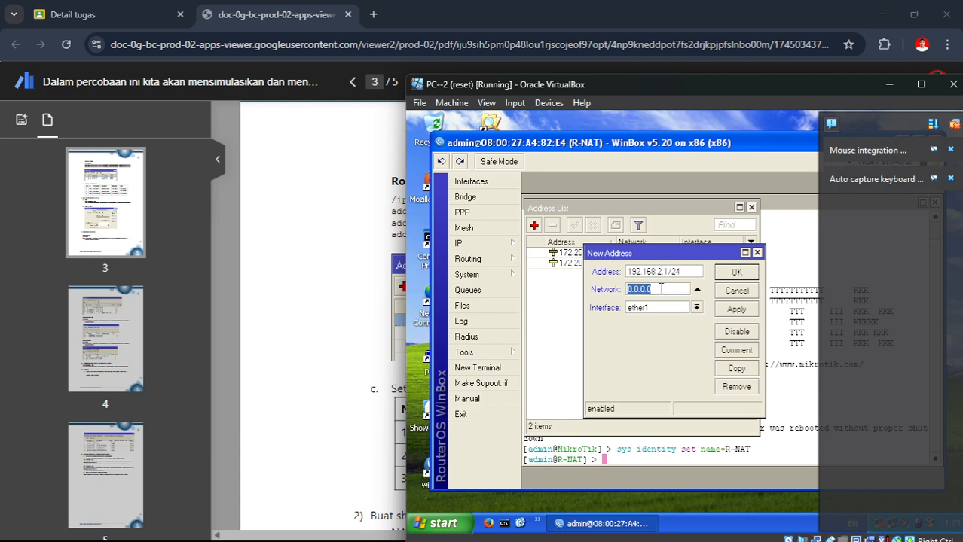
pyautogui.write('192.168.2')
pyautogui.click(736, 309)
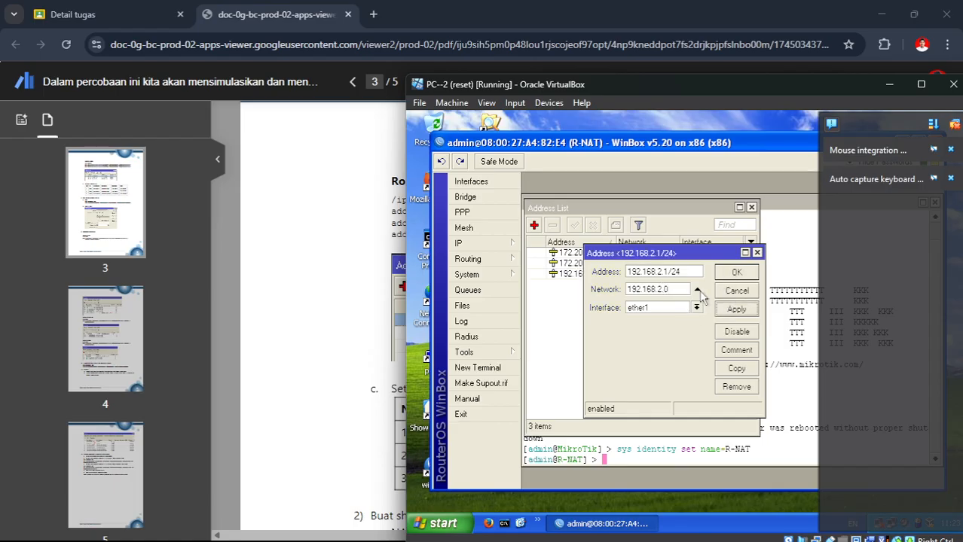
pyautogui.click(695, 307)
pyautogui.click(683, 325)
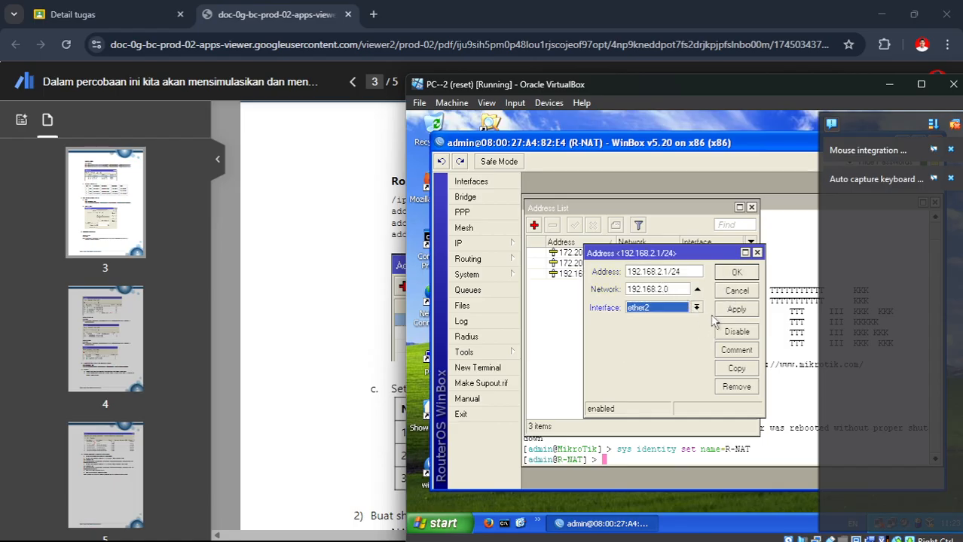
pyautogui.click(722, 313)
pyautogui.click(736, 274)
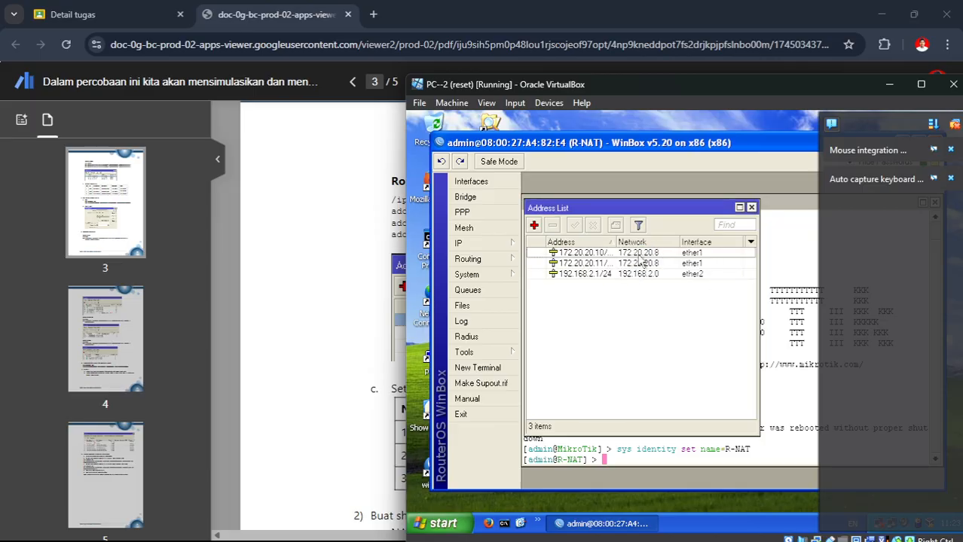
# Step: Switch to the Chrome lab sheet and read the PC IP address table and the section that follows it
pyautogui.moveTo(454, 535)
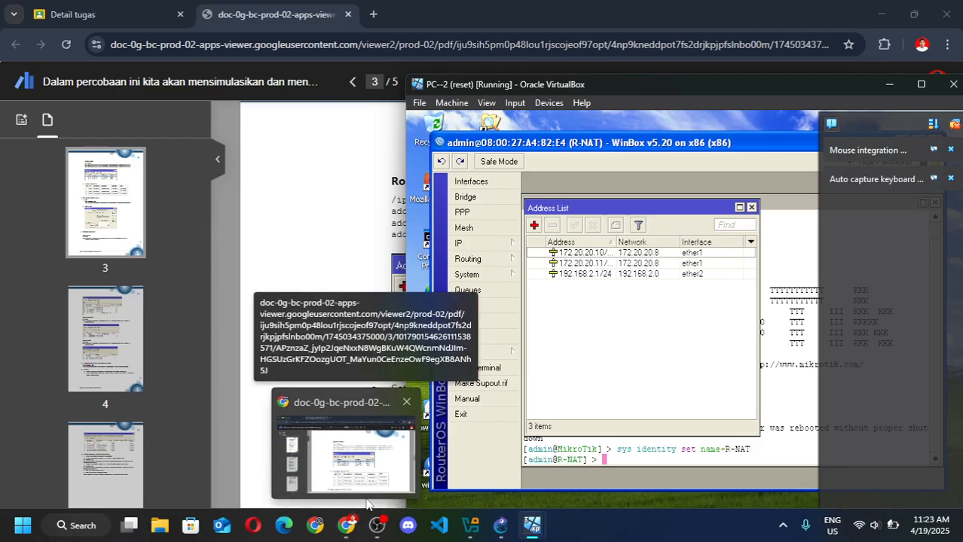
pyautogui.moveTo(364, 504)
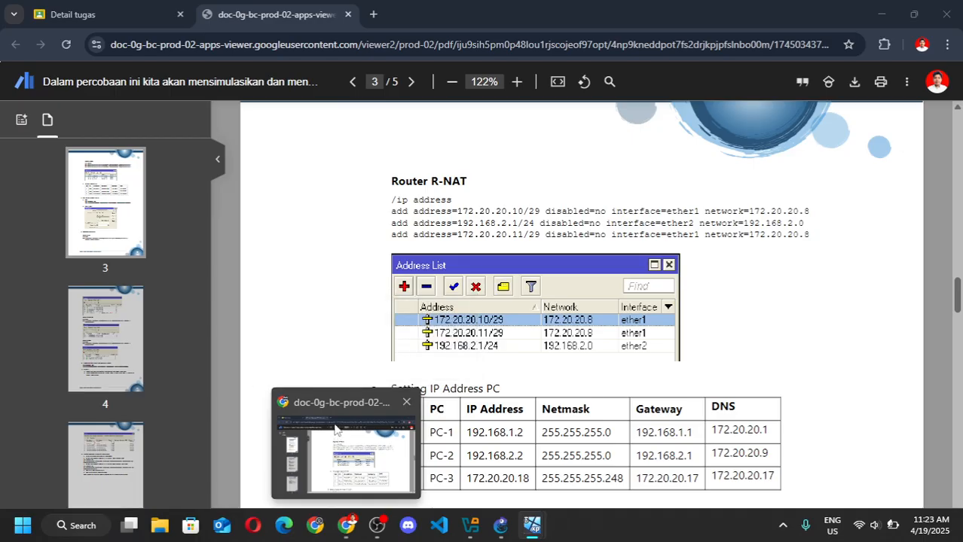
pyautogui.click(335, 429)
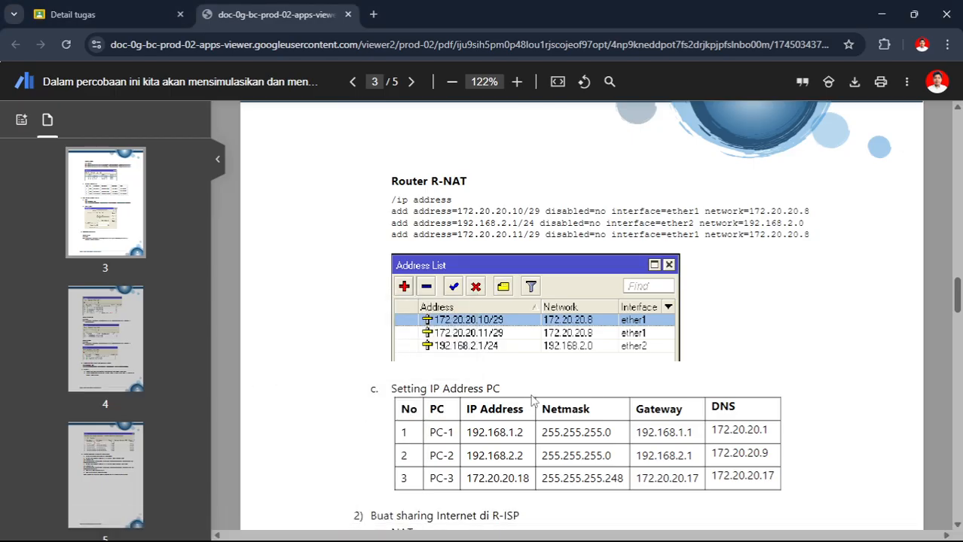
pyautogui.scroll(-2, 525, 401)
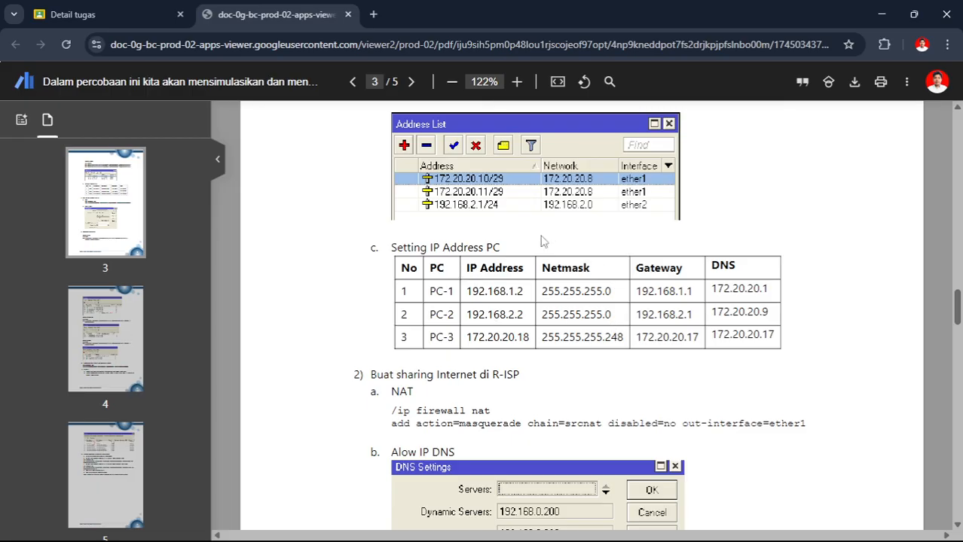
pyautogui.scroll(-2, 477, 290)
pyautogui.scroll(2, 483, 308)
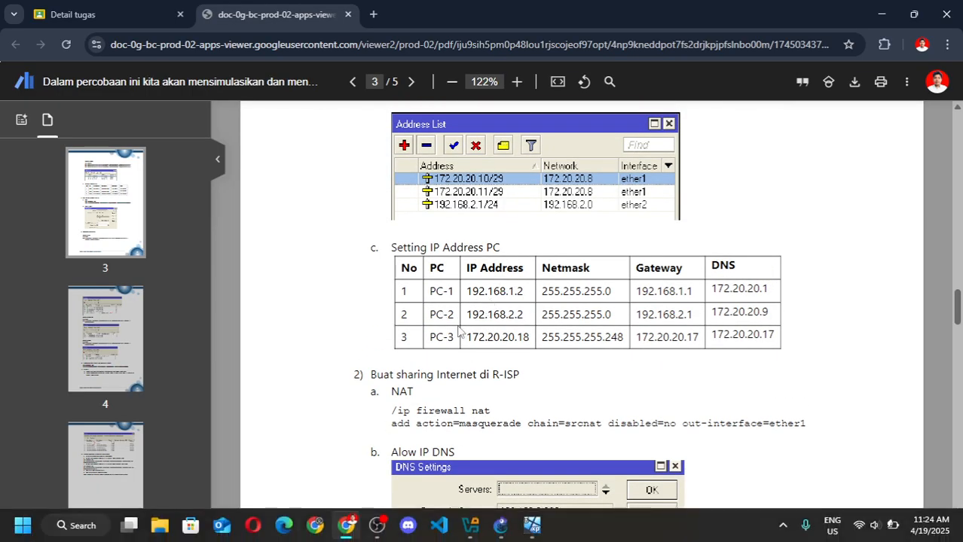
# Step: Switch to the PC--1 virtual machine and set its Local Area Connection TCP/IP properties to use a manual IP address
pyautogui.moveTo(559, 536)
pyautogui.click(255, 461)
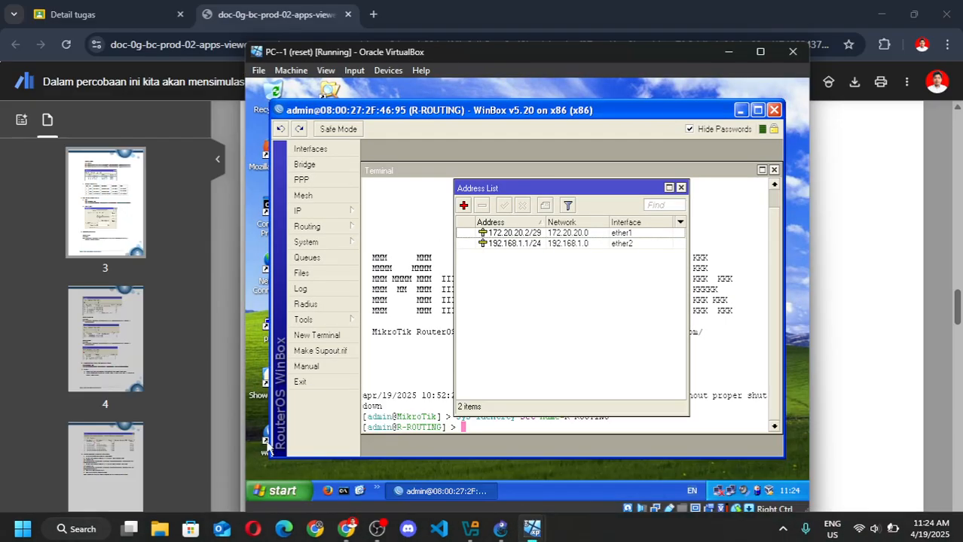
pyautogui.doubleClick(735, 493)
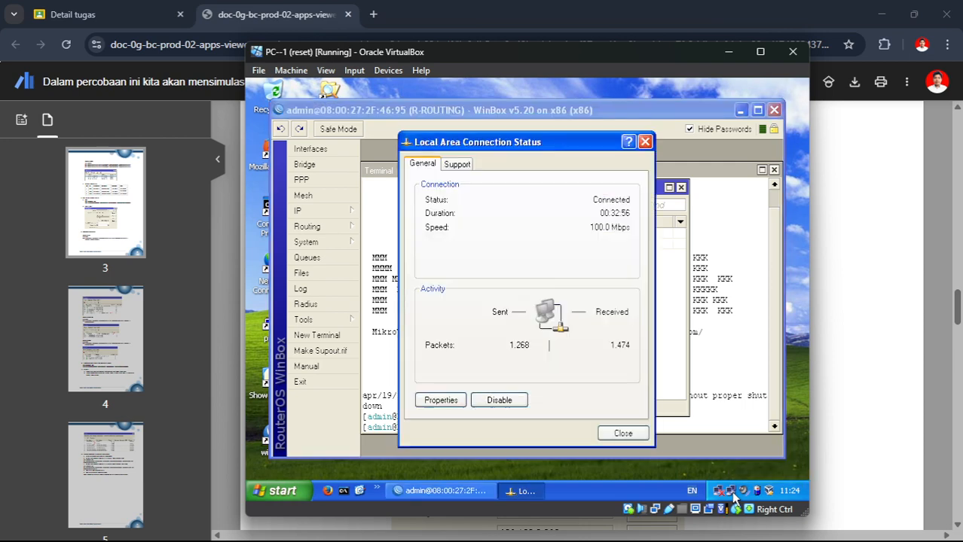
pyautogui.click(454, 400)
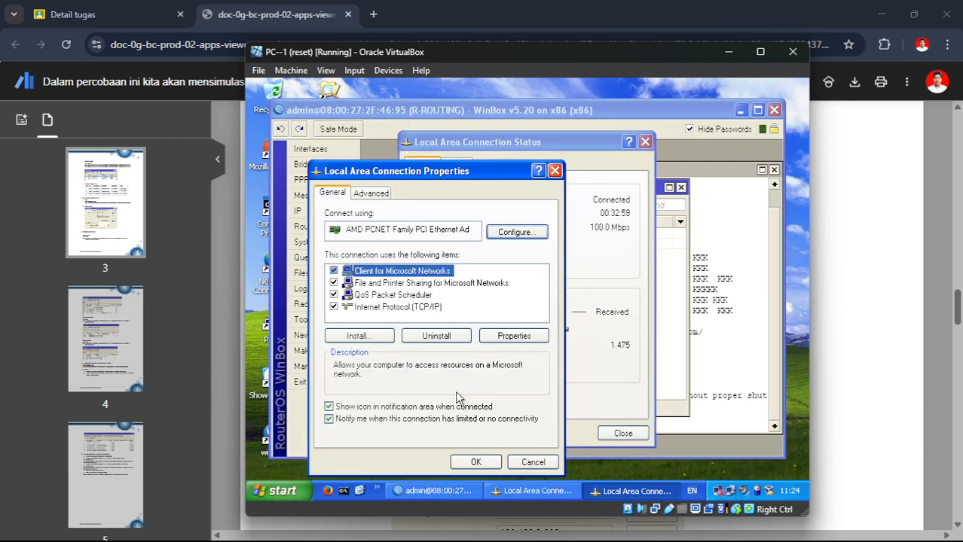
pyautogui.click(434, 308)
pyautogui.click(489, 337)
pyautogui.click(356, 269)
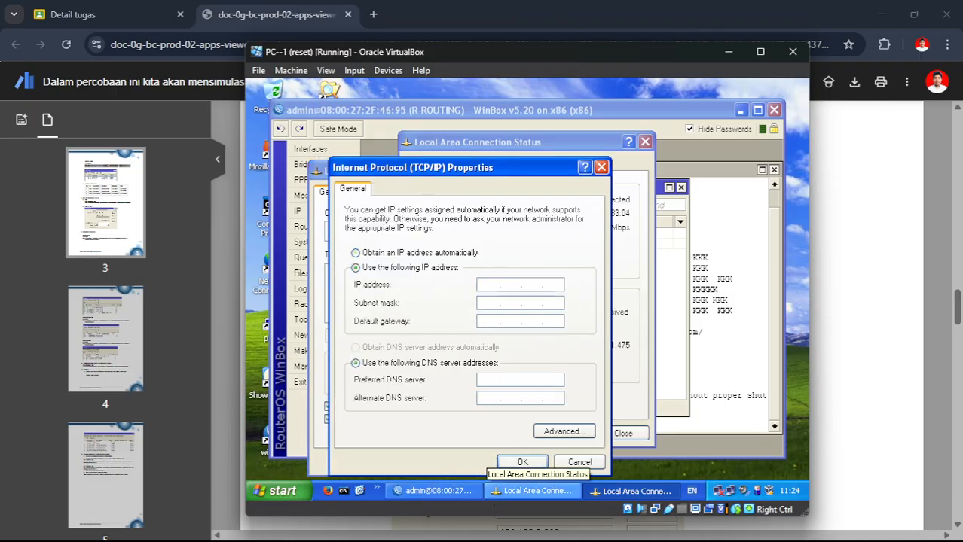
# Step: Set PC--1's IP address to 192.168.1.2, subnet mask to 255.255.255.0, default gateway to 192.168.1.1 and preferred DNS server to 172.20.20.1
pyautogui.moveTo(298, 453)
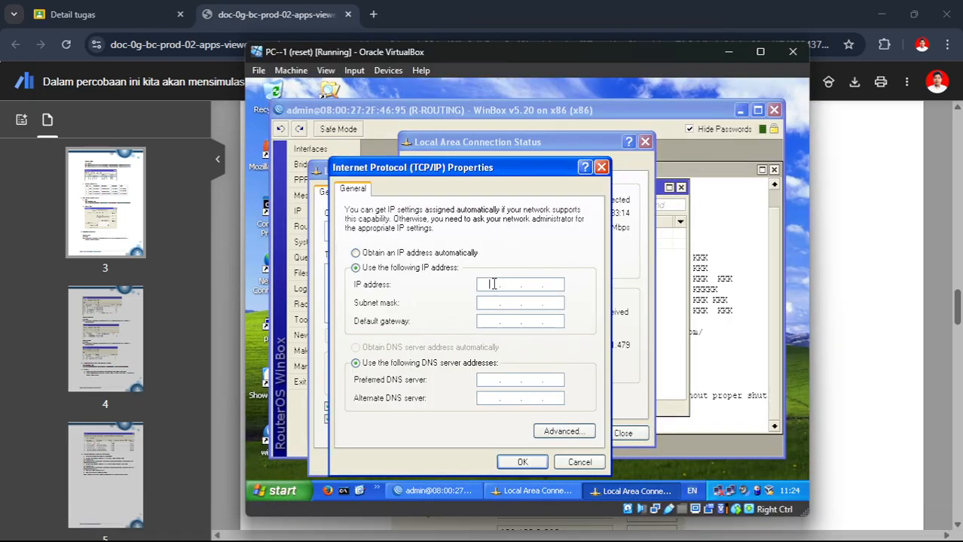
pyautogui.write('192 . 168 . 1 . 2')
pyautogui.click(494, 302)
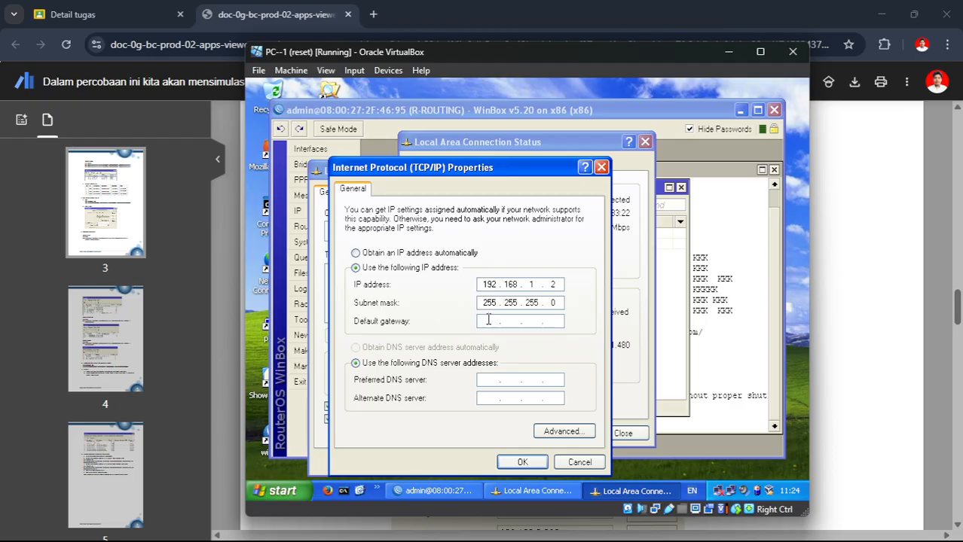
pyautogui.click(488, 319)
pyautogui.write('192 . ')
pyautogui.write('168')
pyautogui.write('20')
pyautogui.moveTo(348, 527)
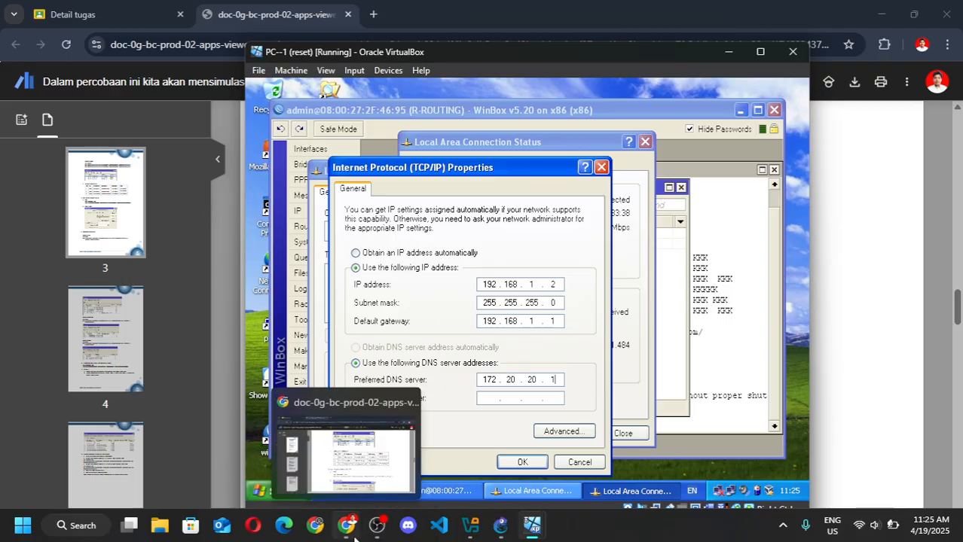
pyautogui.click(336, 465)
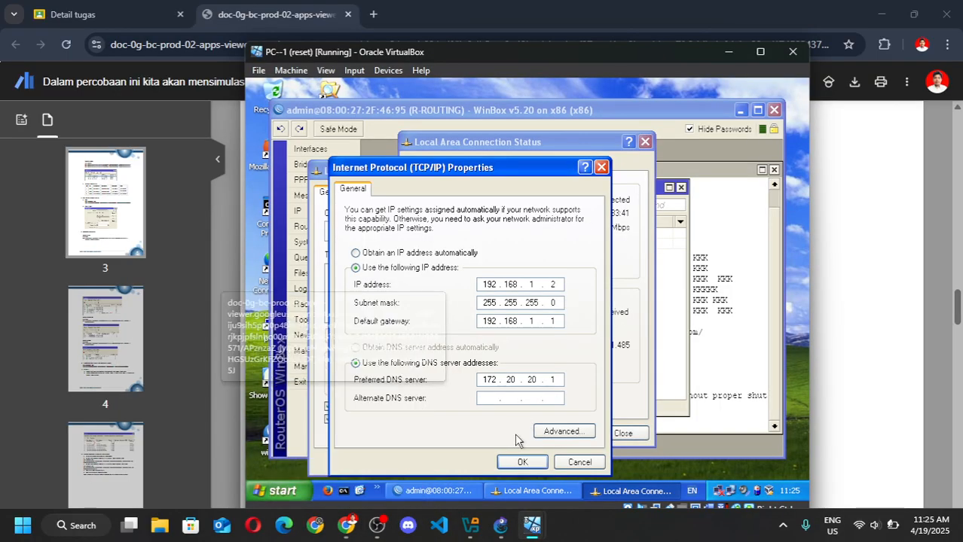
# Step: Save the TCP/IP settings of PC--1 and close its Local Area Connection properties and status windows
pyautogui.click(511, 458)
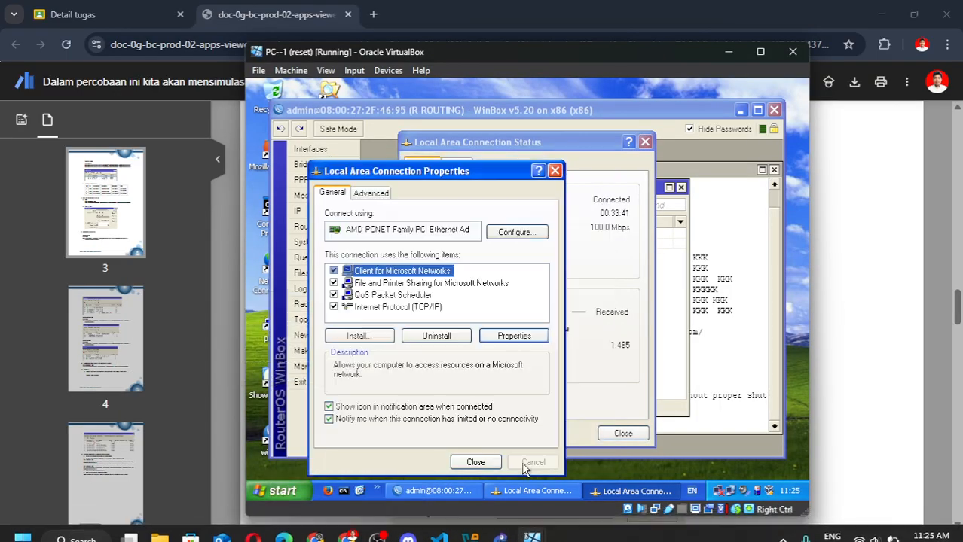
pyautogui.click(473, 462)
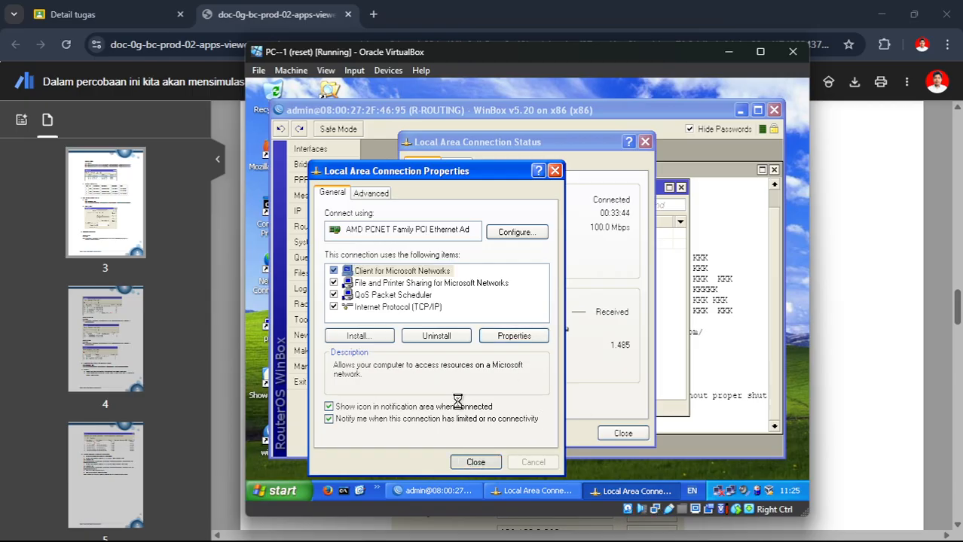
pyautogui.moveTo(532, 537)
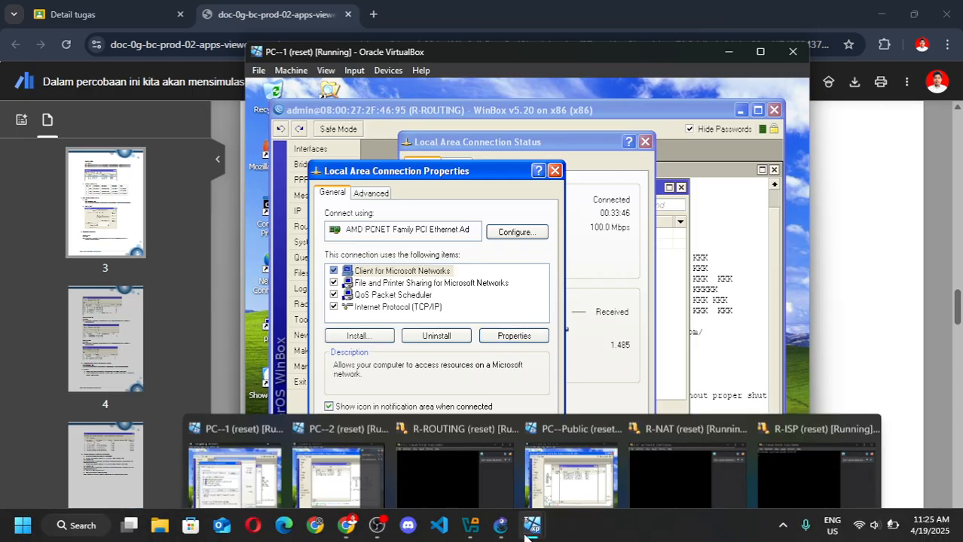
pyautogui.moveTo(373, 464)
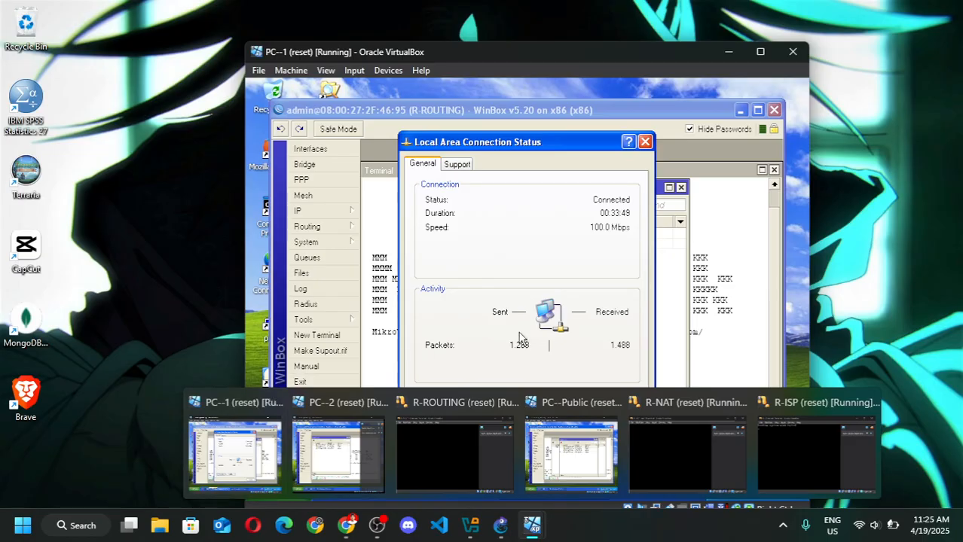
pyautogui.click(235, 452)
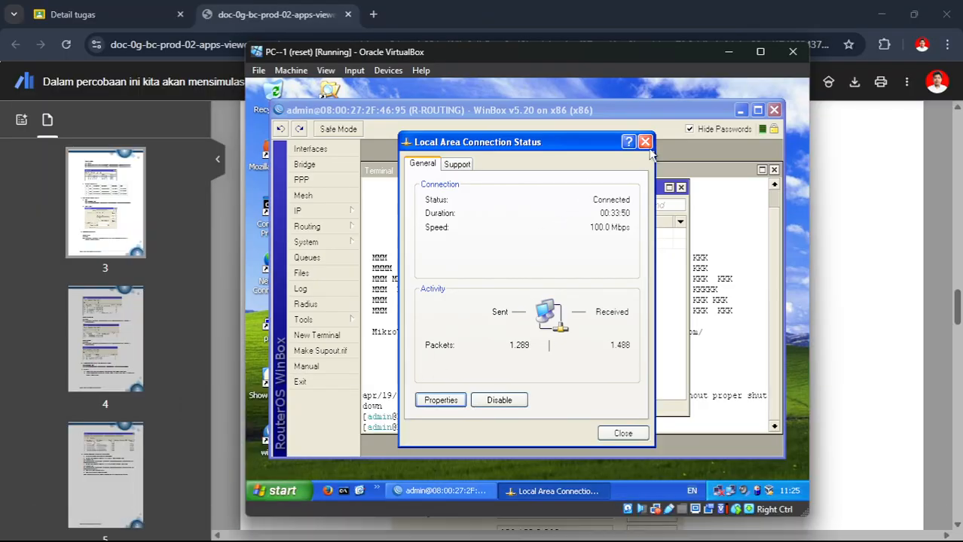
pyautogui.click(645, 142)
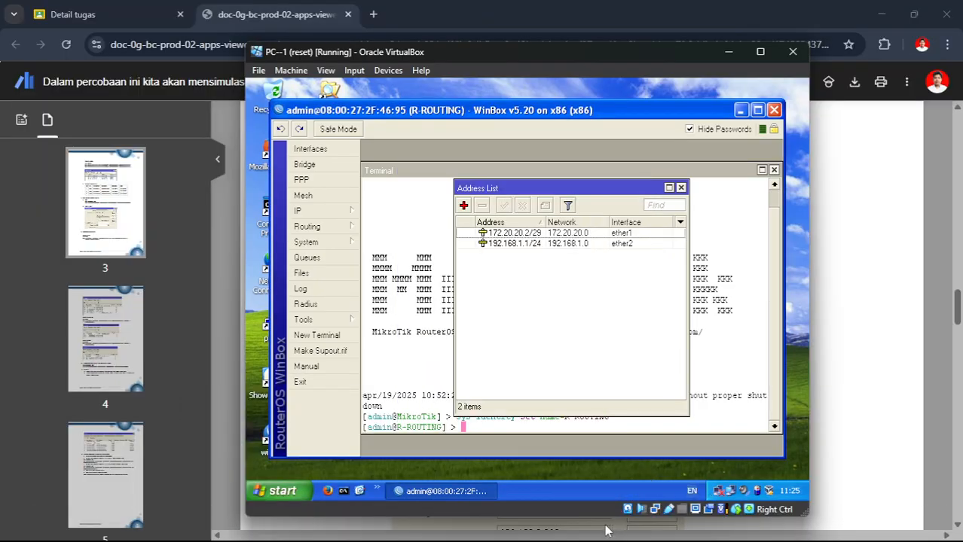
# Step: Switch to the PC--2 virtual machine and set its Local Area Connection TCP/IP properties to use a manual IP address
pyautogui.moveTo(531, 531)
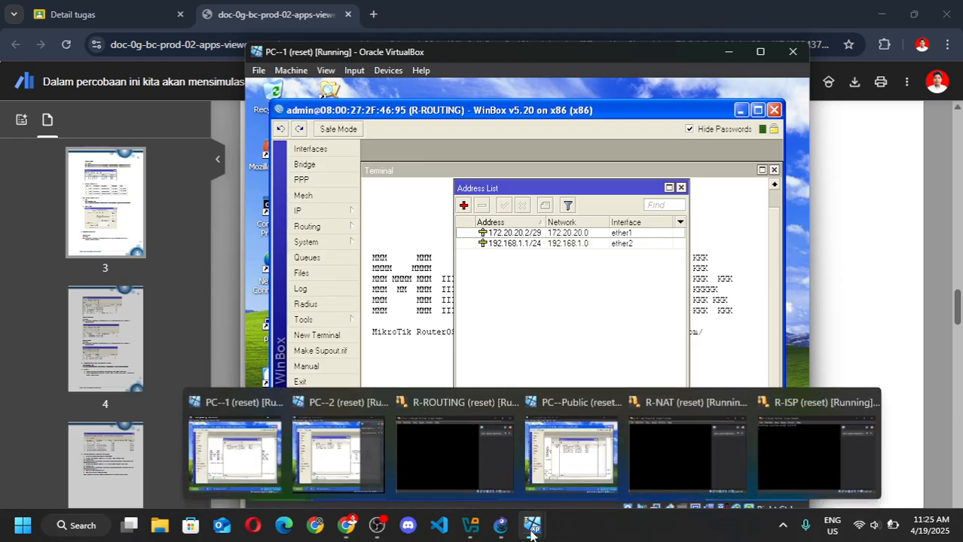
pyautogui.click(337, 452)
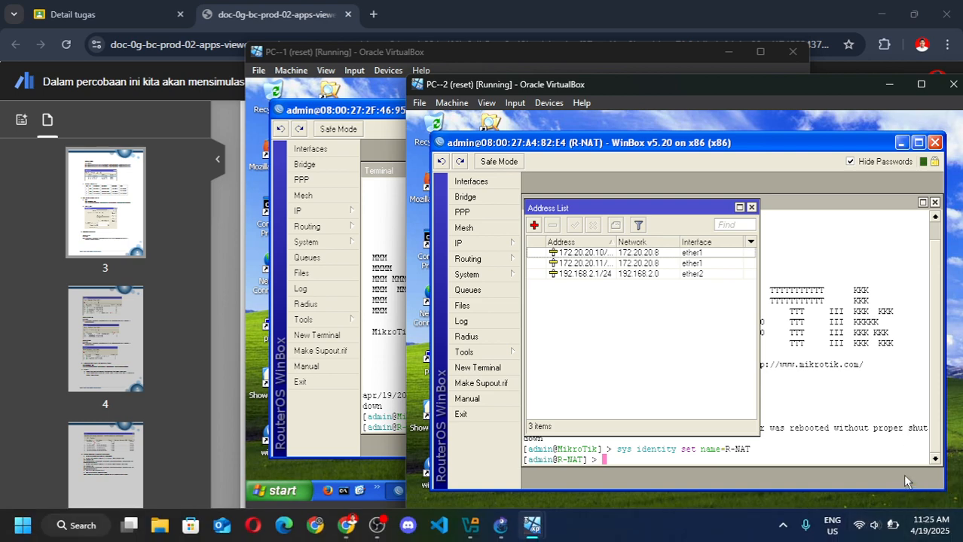
pyautogui.doubleClick(901, 523)
pyautogui.click(602, 437)
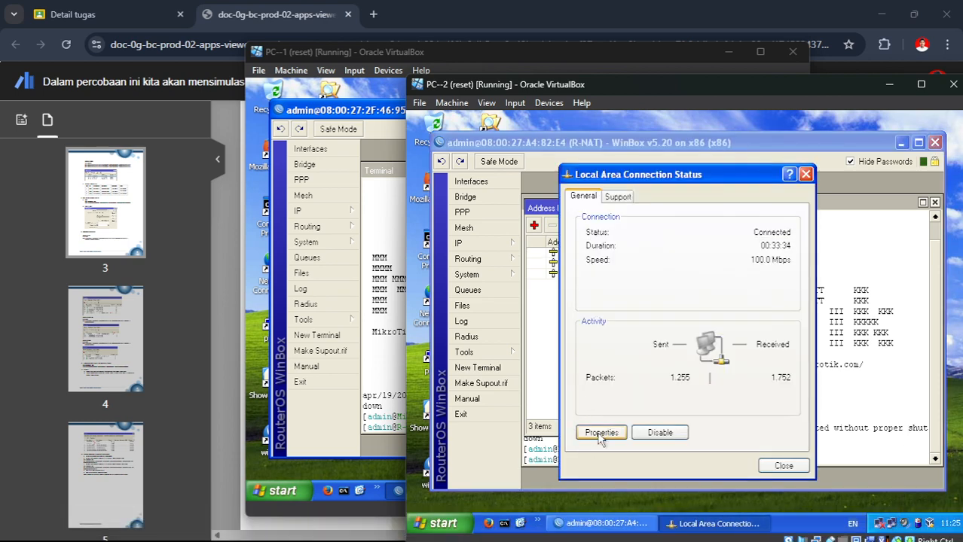
pyautogui.click(531, 278)
pyautogui.click(627, 307)
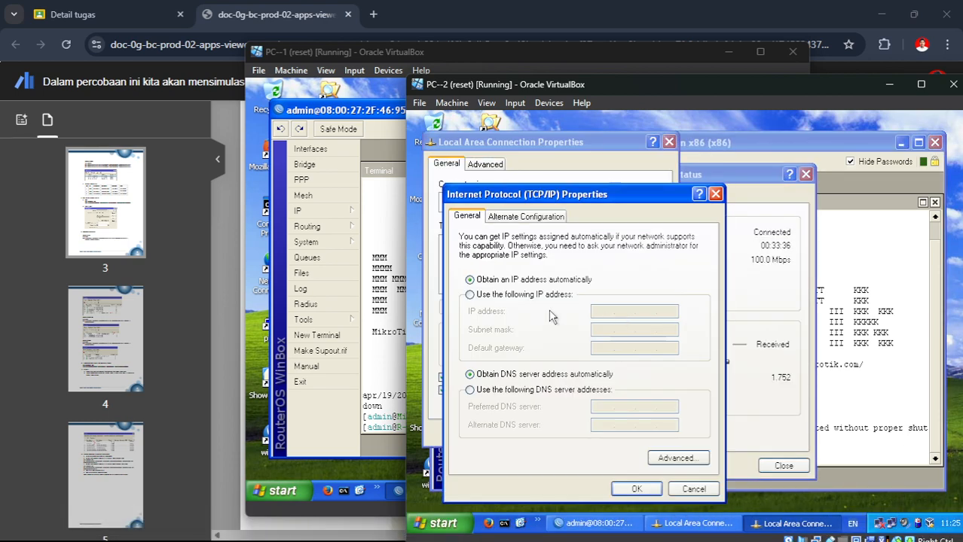
pyautogui.click(525, 294)
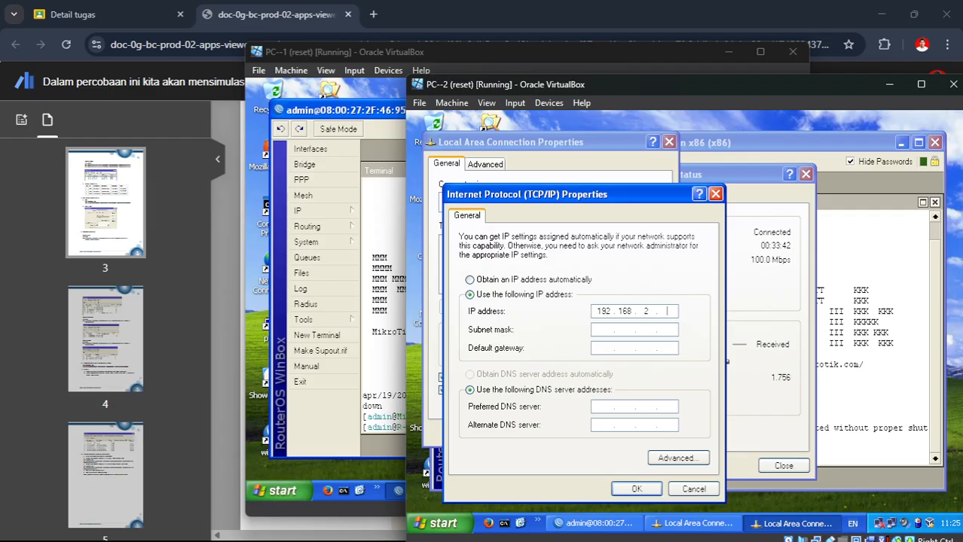
# Step: Give PC--2 IP 192.168.2.2, mask 255.255.255.0, gateway 192.168.2.1 and the lab sheet's DNS server, then save and close the connection properties
pyautogui.click(604, 329)
pyautogui.click(605, 347)
pyautogui.write('192 . 168 . ')
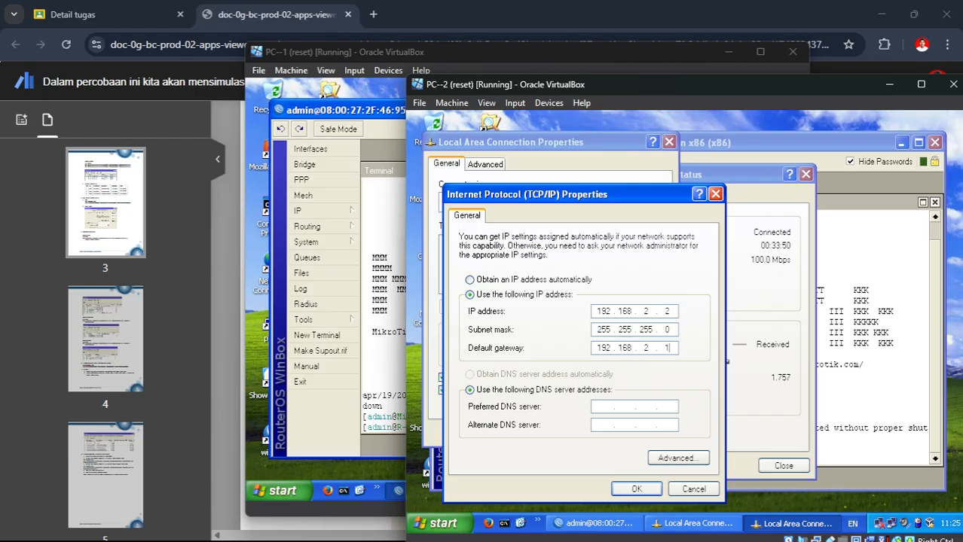
pyautogui.write('2 . 1')
pyautogui.click(603, 406)
pyautogui.click(616, 491)
pyautogui.click(584, 433)
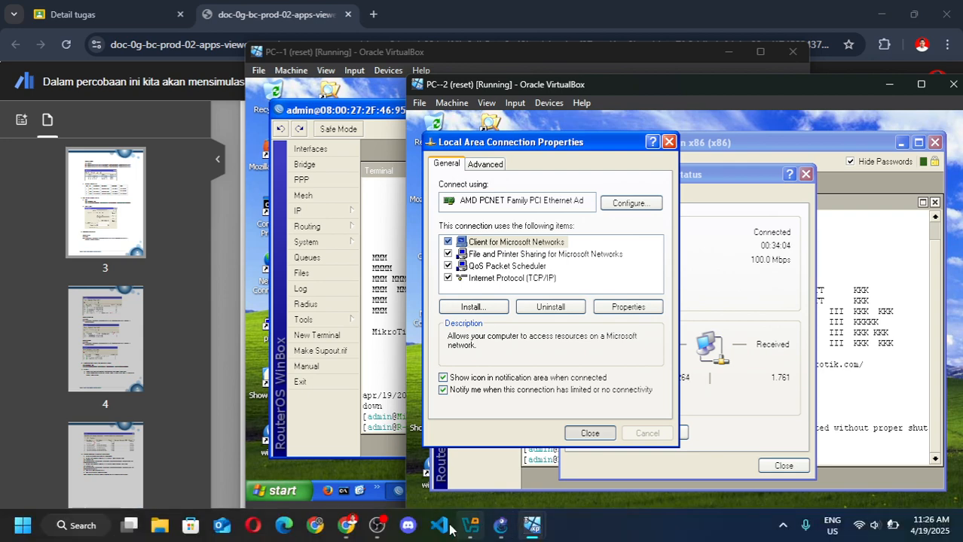
# Step: Switch to the PC--Public virtual machine and set its Local Area Connection TCP/IP properties to use a manual IP address
pyautogui.moveTo(336, 529)
pyautogui.moveTo(334, 457)
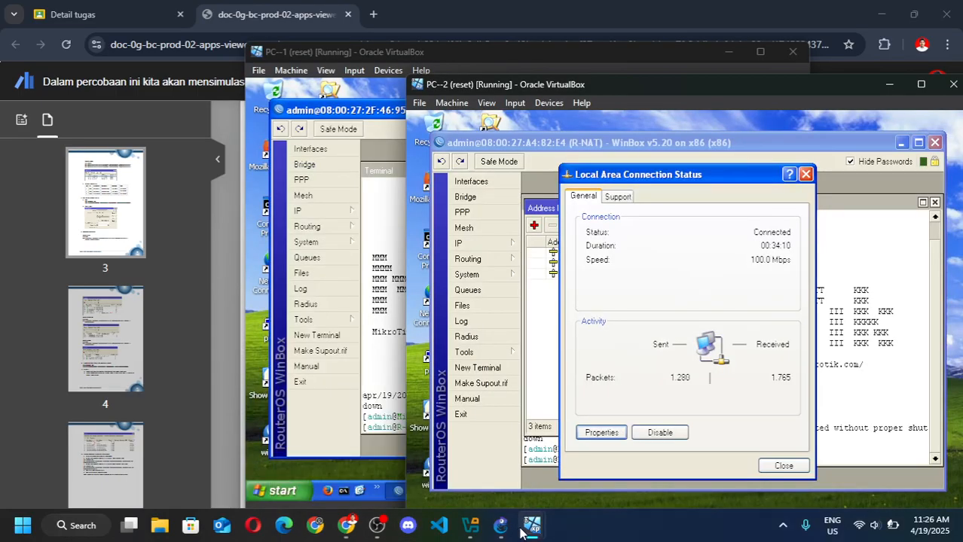
pyautogui.moveTo(532, 525)
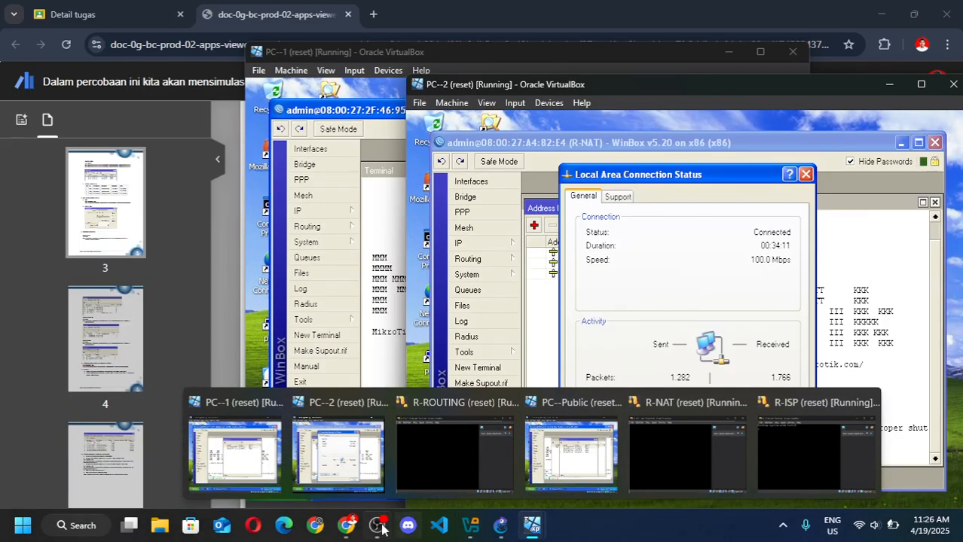
pyautogui.moveTo(377, 525)
pyautogui.moveTo(370, 457)
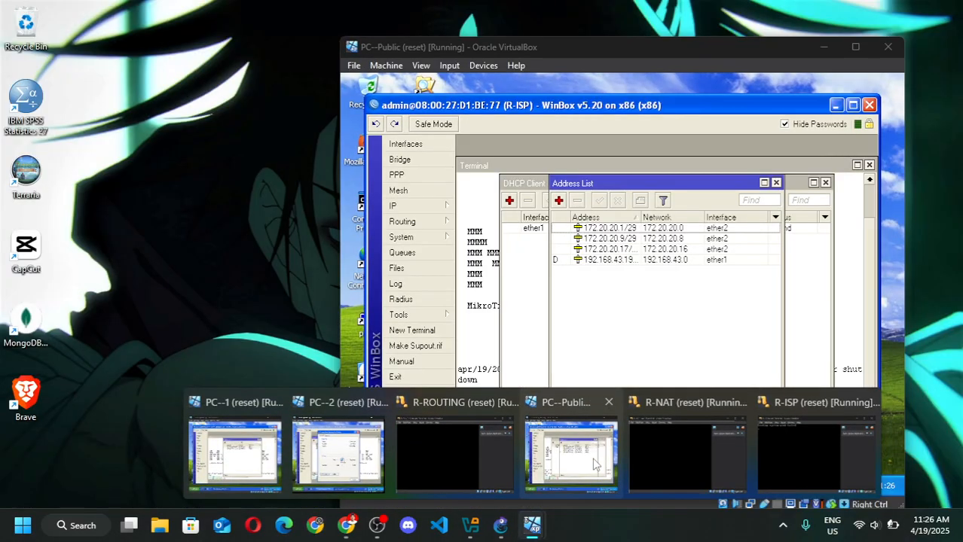
pyautogui.click(574, 467)
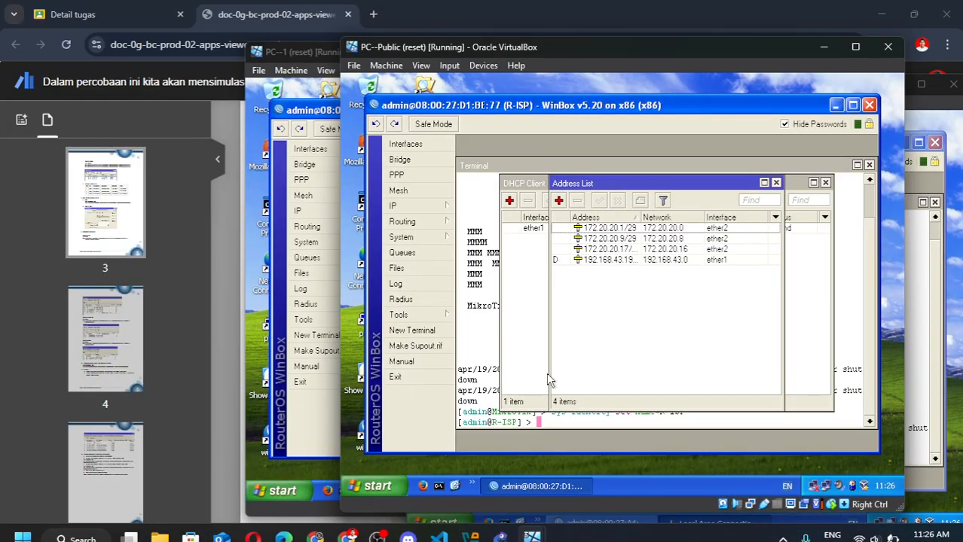
pyautogui.doubleClick(826, 490)
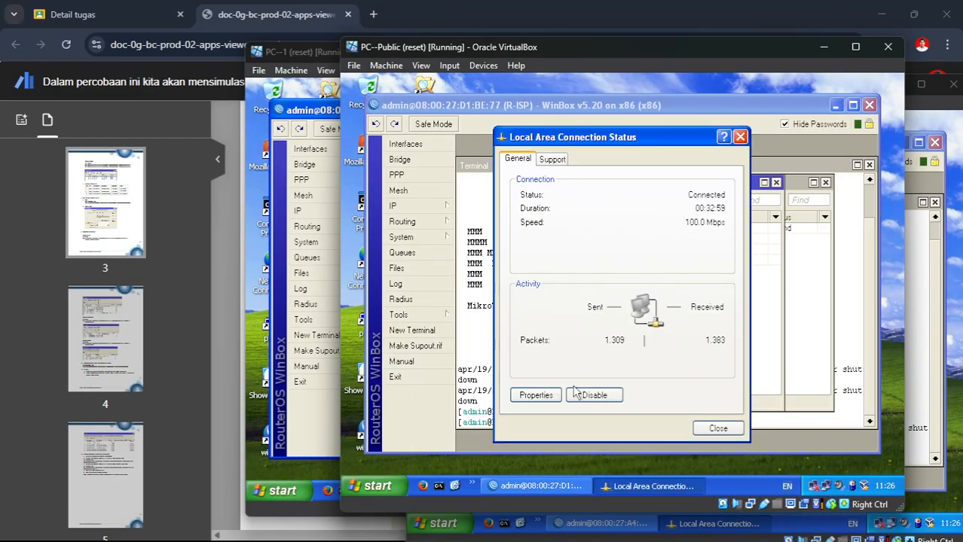
pyautogui.click(531, 396)
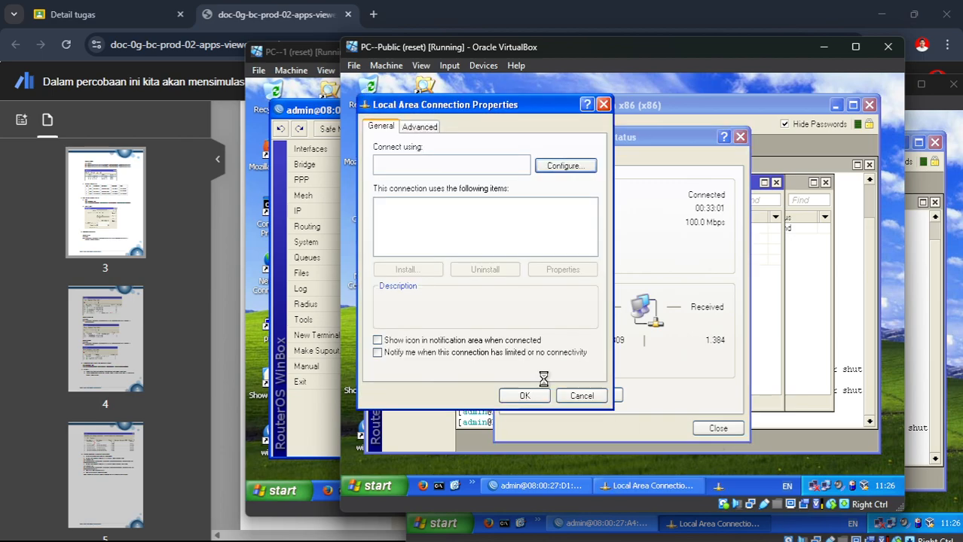
pyautogui.click(444, 240)
pyautogui.click(562, 269)
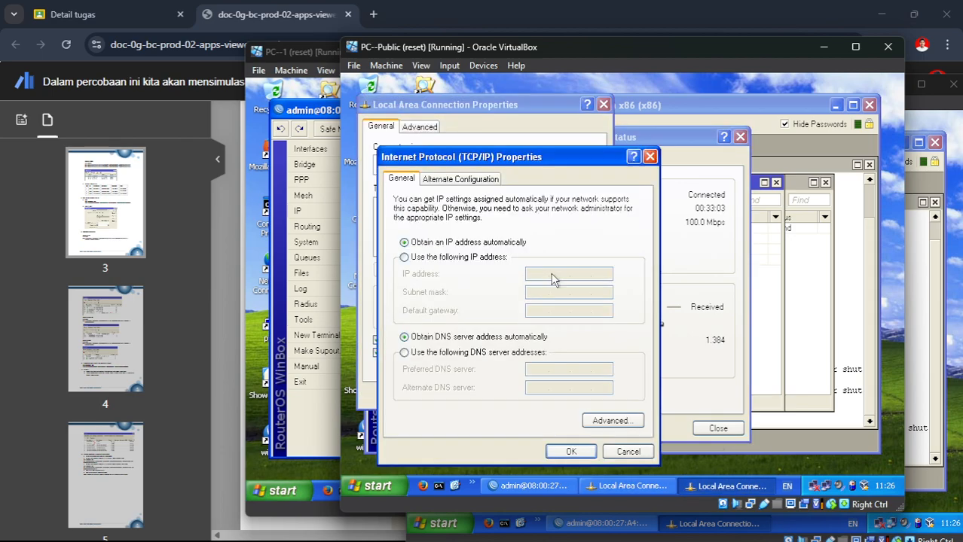
pyautogui.click(461, 257)
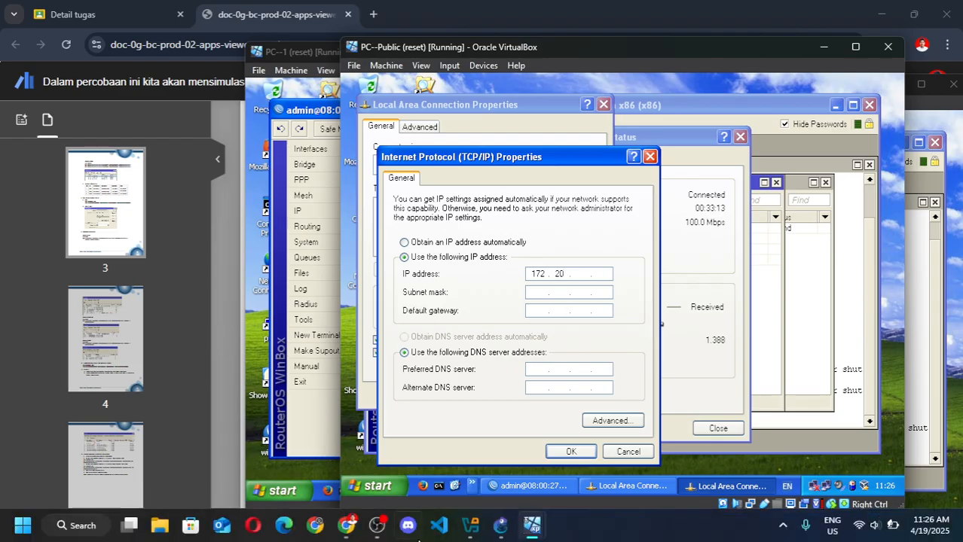
# Step: Set PC--Public's IP address to 172.20.20.18, subnet mask to 255.255.255.248 and default gateway to 172.20.20.17
pyautogui.click(359, 476)
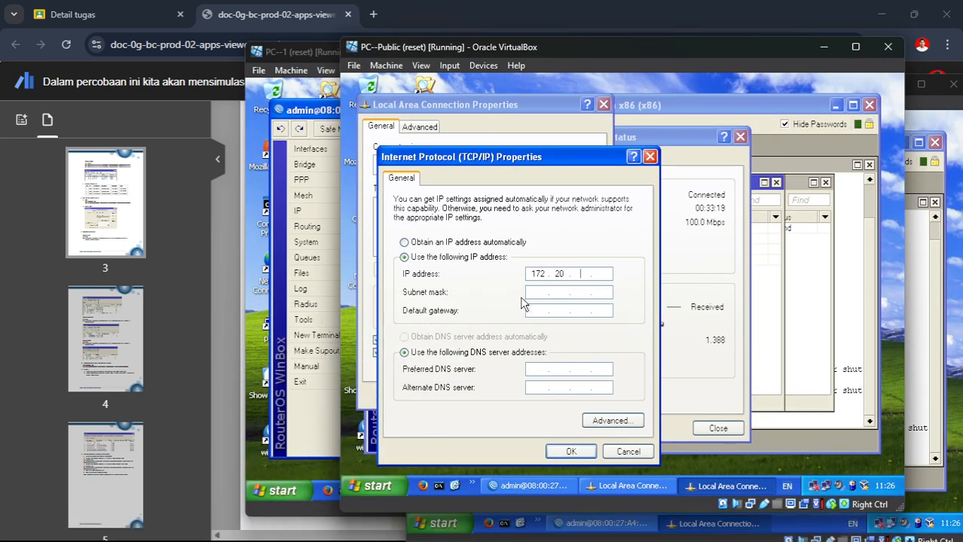
pyautogui.write('20')
pyautogui.click(530, 293)
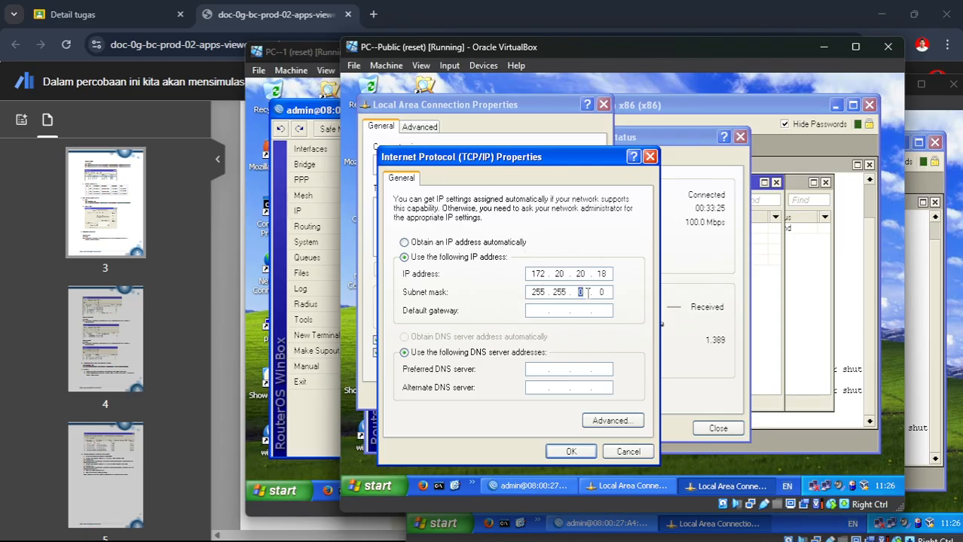
pyautogui.write('255')
pyautogui.moveTo(452, 541)
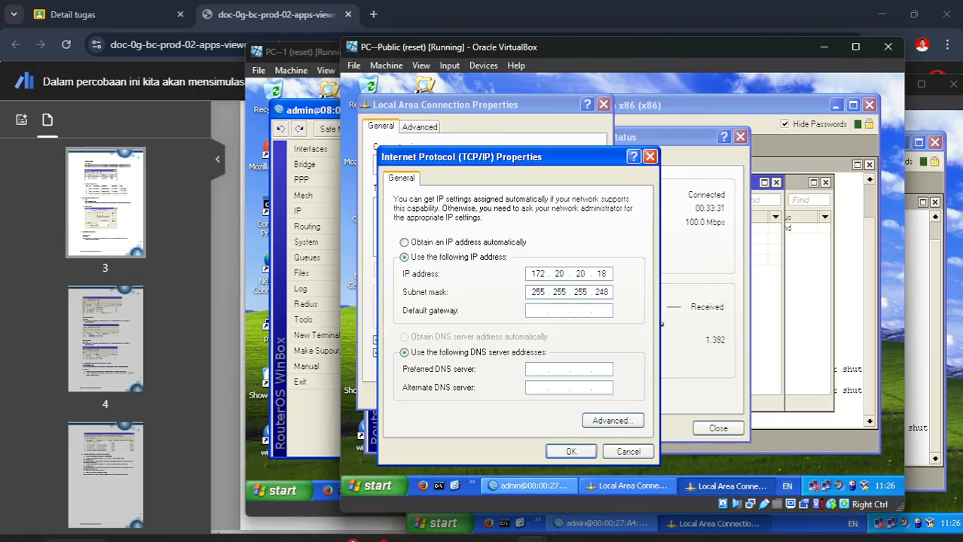
pyautogui.moveTo(348, 527)
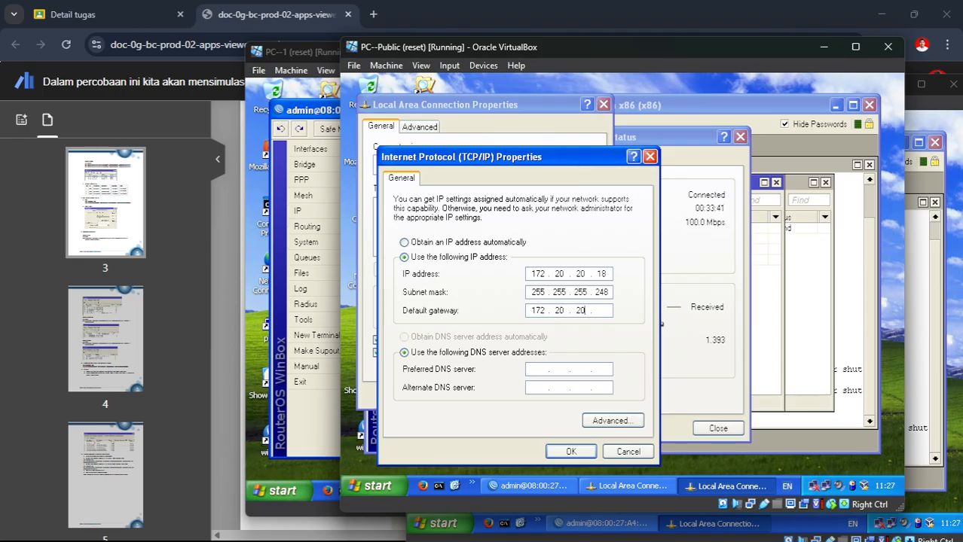
pyautogui.write('. 20 . 20 . 17')
# Step: Save the TCP/IP settings of PC--Public and close its Local Area Connection properties and status windows
pyautogui.click(558, 451)
pyautogui.click(525, 396)
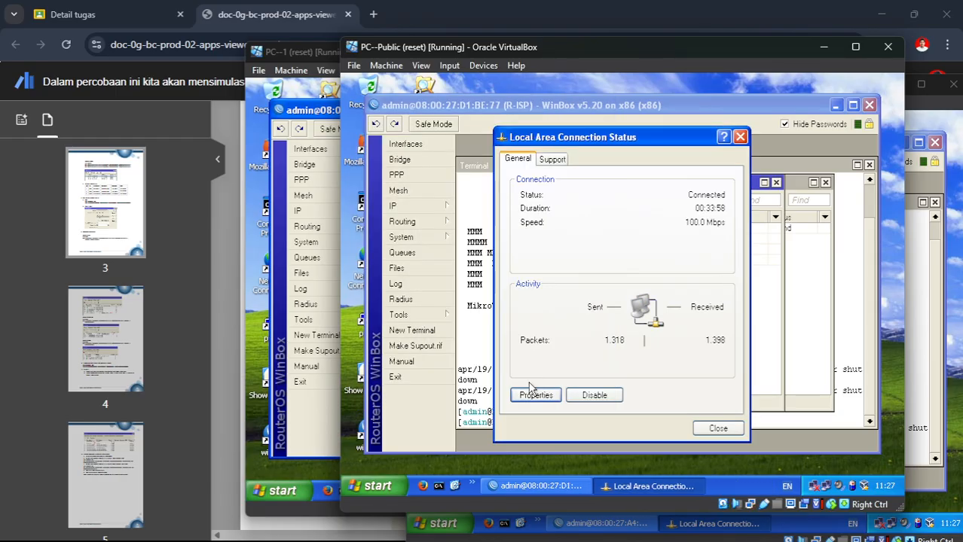
pyautogui.click(715, 428)
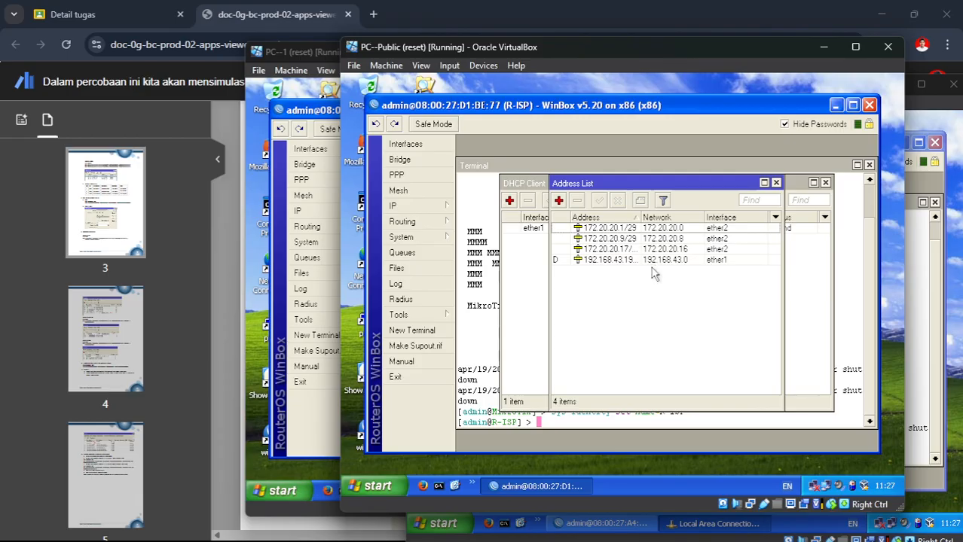
# Step: Open the firewall of R-ISP in WinBox and view its tracked connections
pyautogui.click(444, 208)
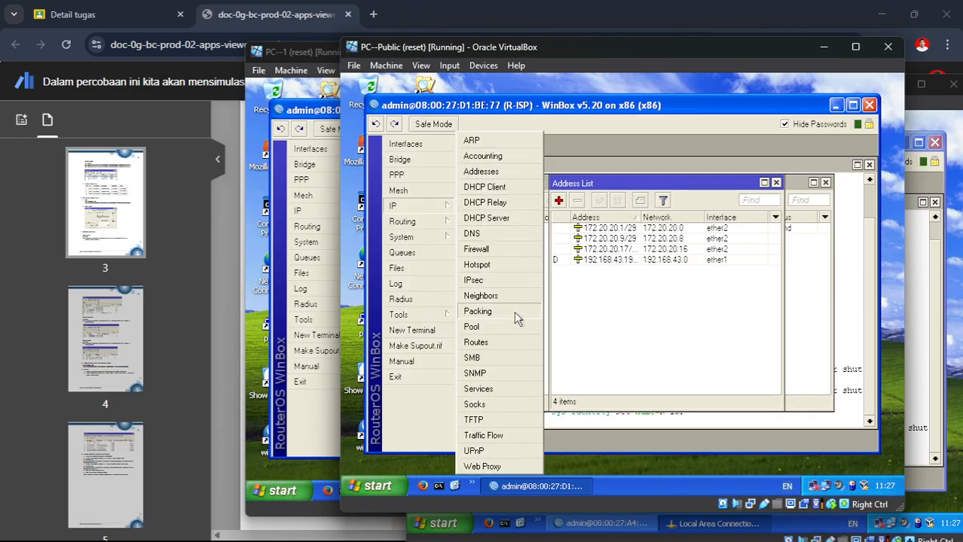
pyautogui.click(493, 248)
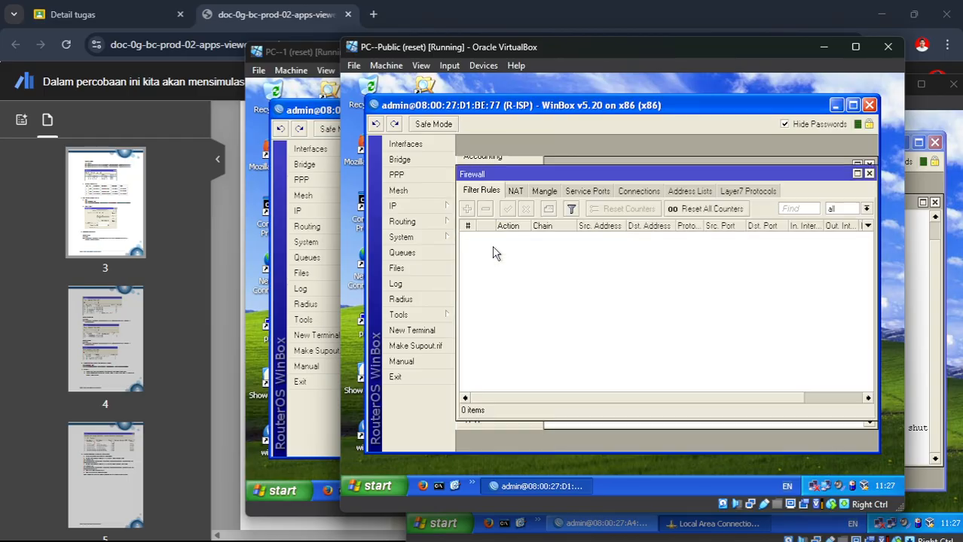
pyautogui.click(639, 195)
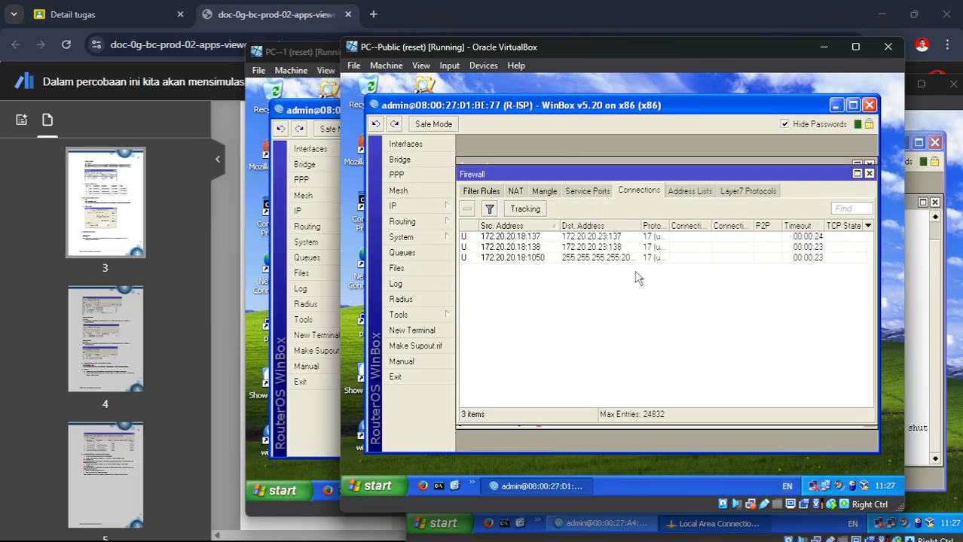
# Step: Read the lab sheet's section on sharing Internet on R-ISP, covering the NAT rule and the DNS settings
pyautogui.moveTo(697, 540)
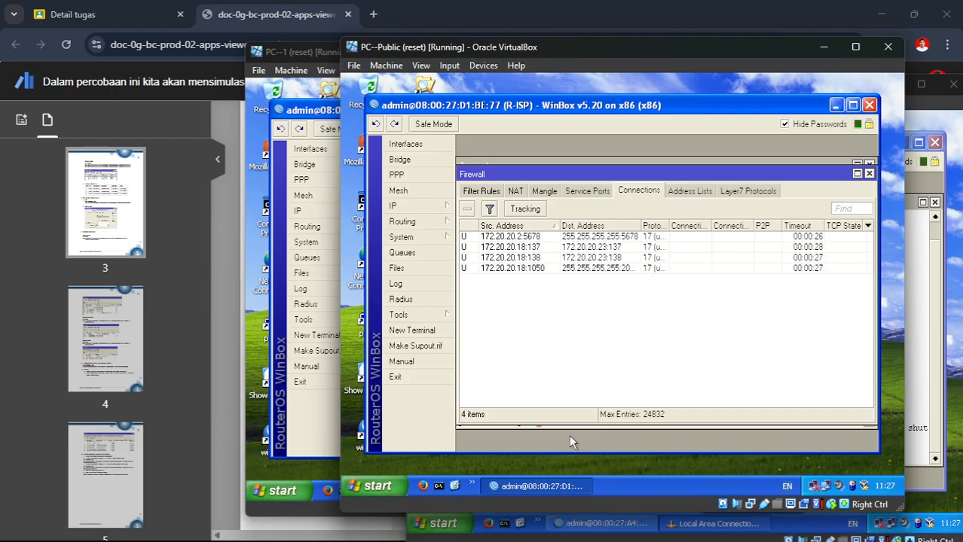
pyautogui.moveTo(475, 515)
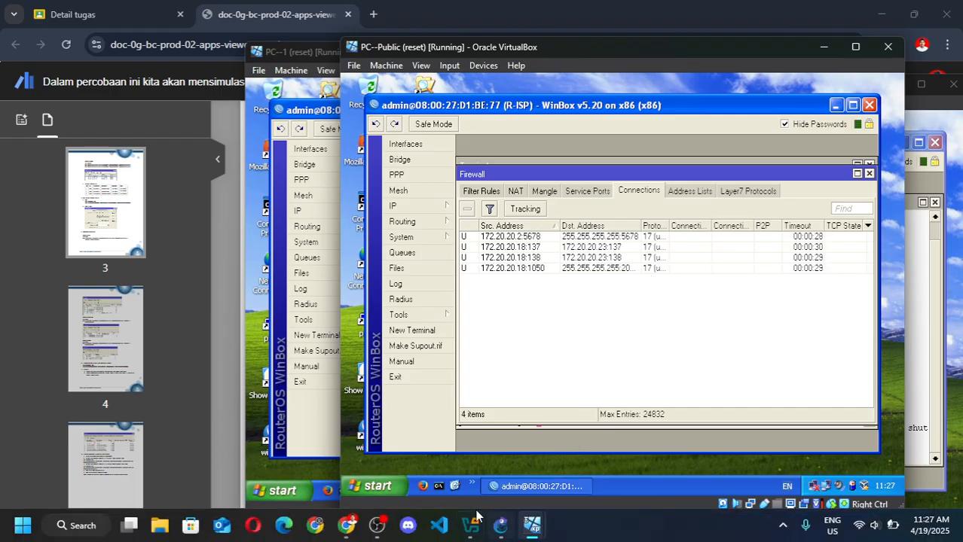
pyautogui.click(346, 525)
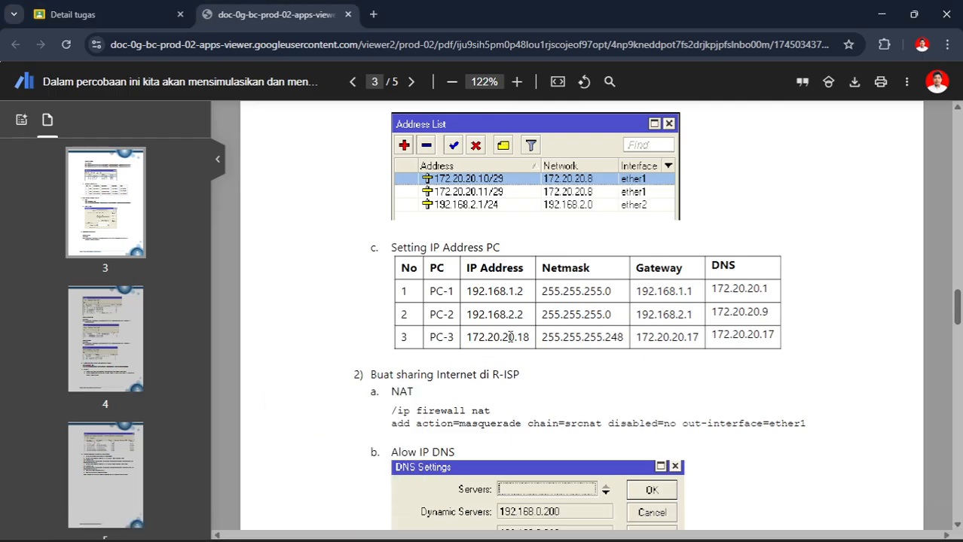
pyautogui.scroll(-1, 503, 356)
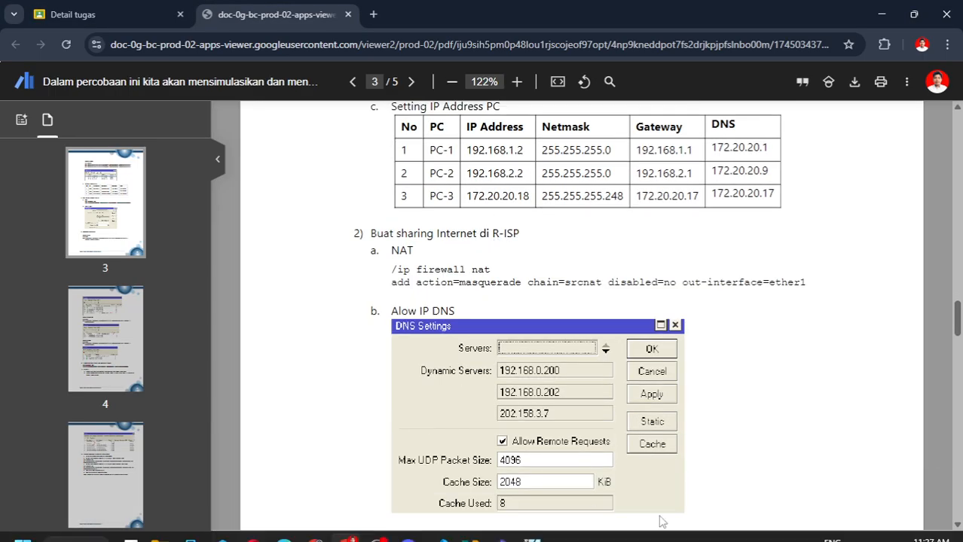
pyautogui.moveTo(531, 525)
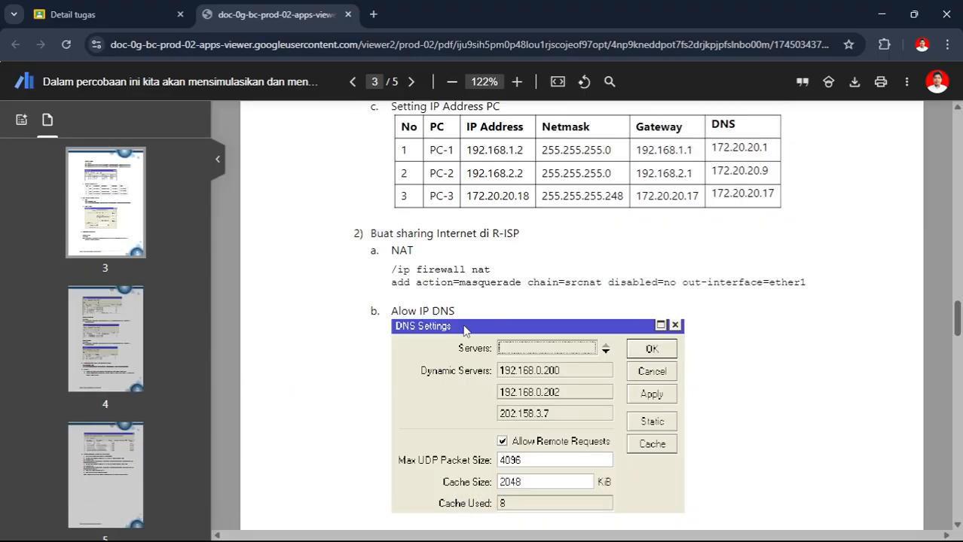
pyautogui.scroll(-1, 566, 165)
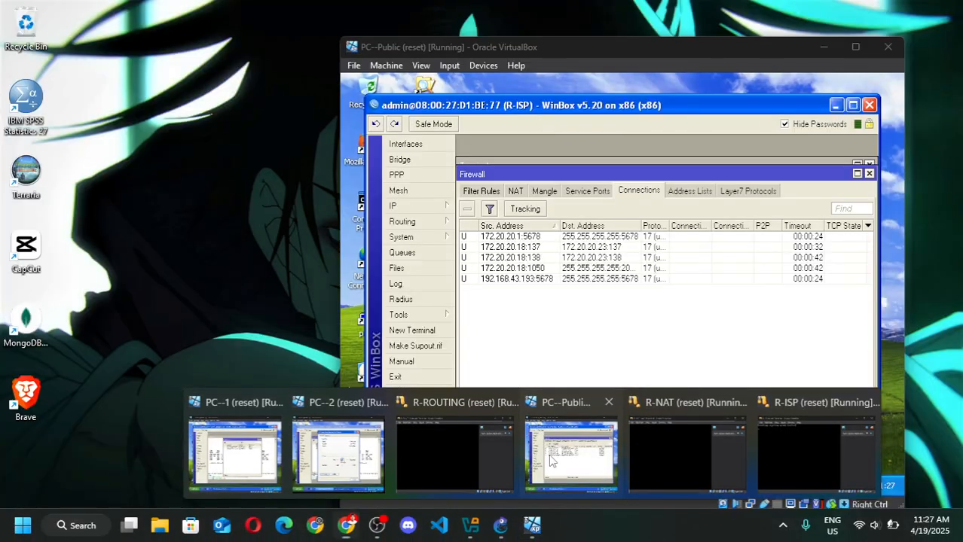
# Step: Return to PC--Public and open R-ISP's existing srcnat rule to check its chain, out-interface and action
pyautogui.click(550, 461)
pyautogui.click(403, 206)
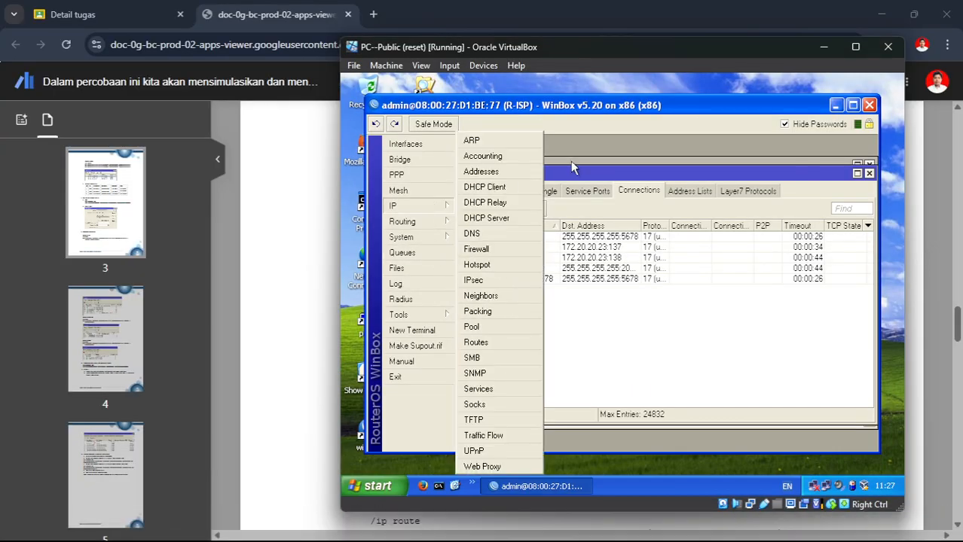
pyautogui.click(479, 249)
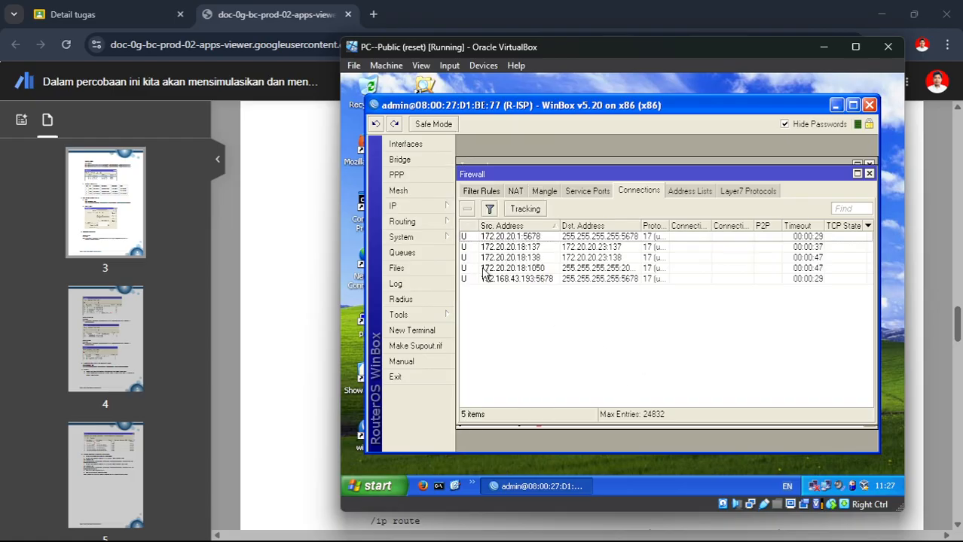
pyautogui.click(523, 190)
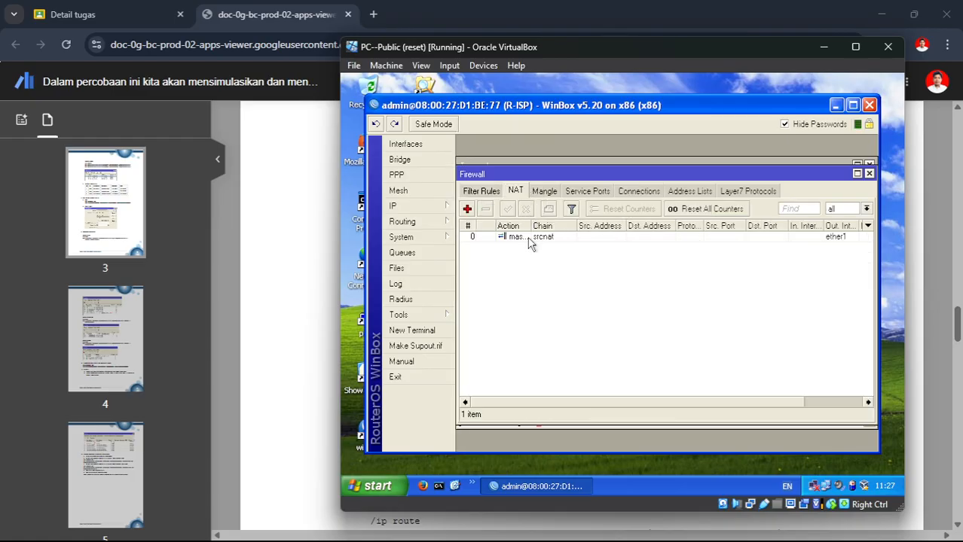
pyautogui.doubleClick(600, 235)
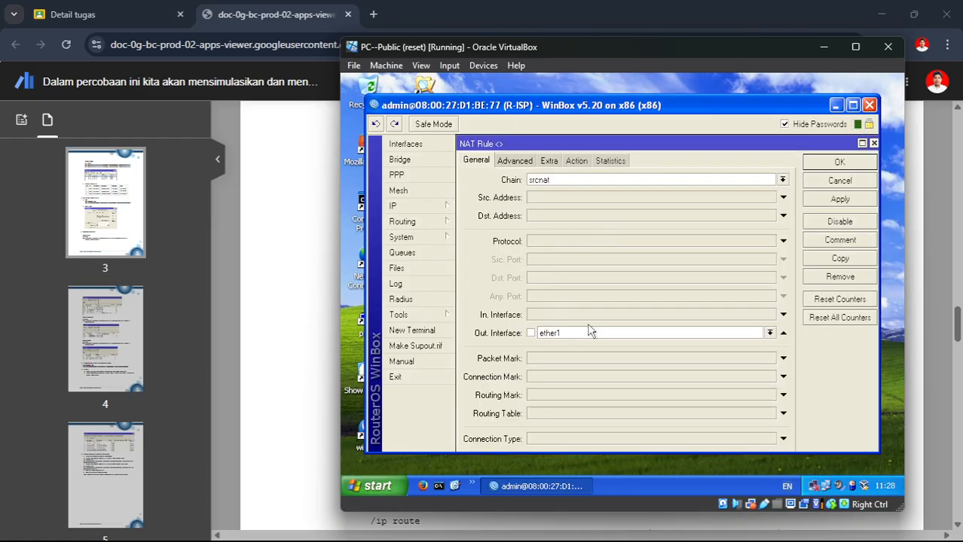
pyautogui.click(588, 162)
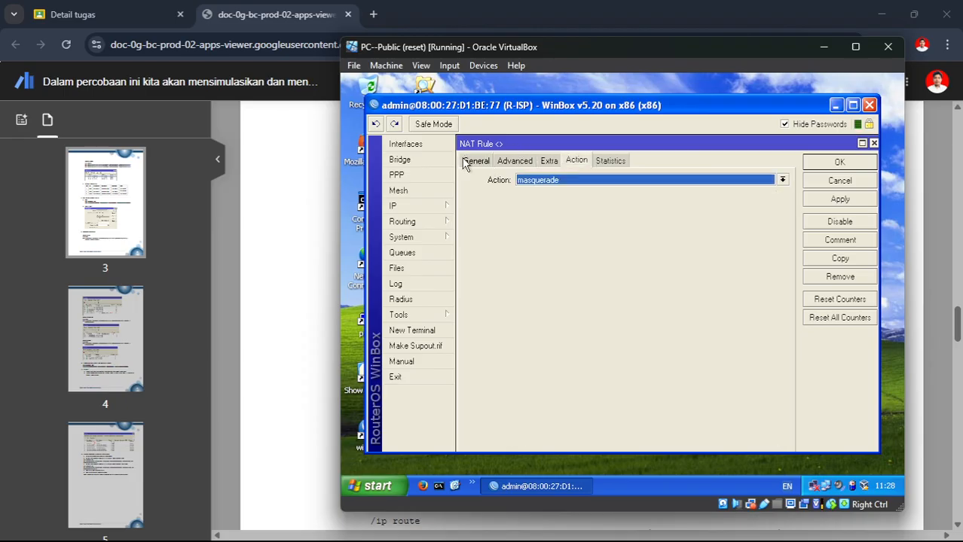
pyautogui.click(467, 163)
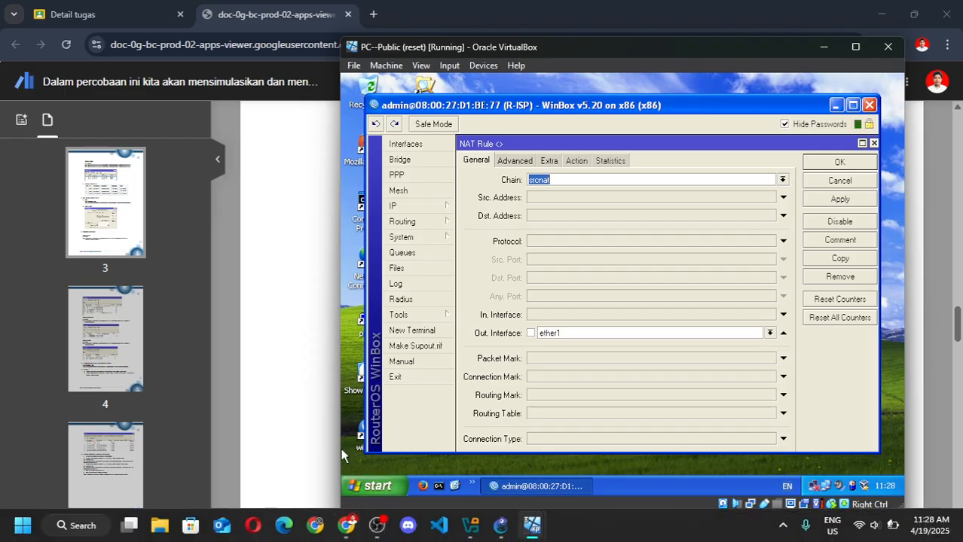
# Step: Compare R-ISP's DNS settings on PC--Public with the lab sheet's DNS section, including Allow Remote Requests, and accept them
pyautogui.click(344, 525)
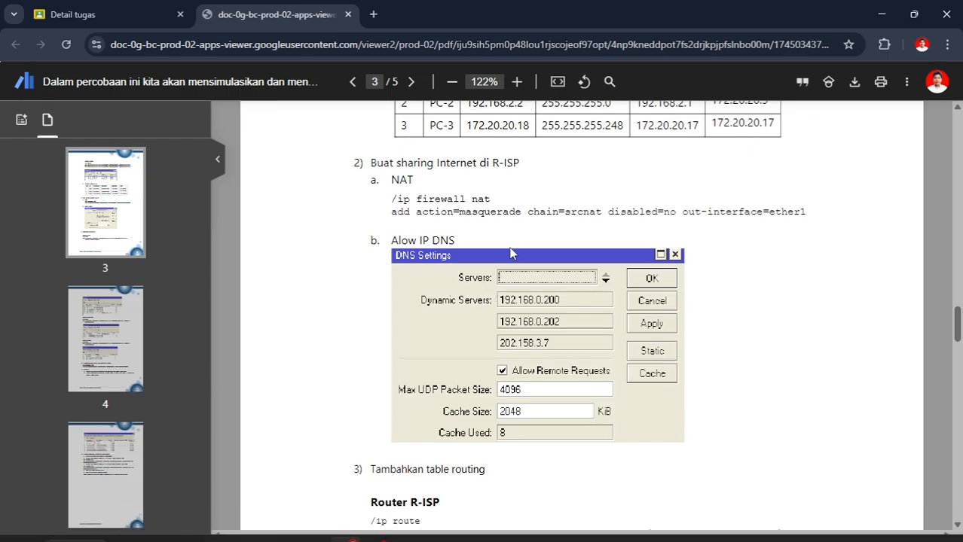
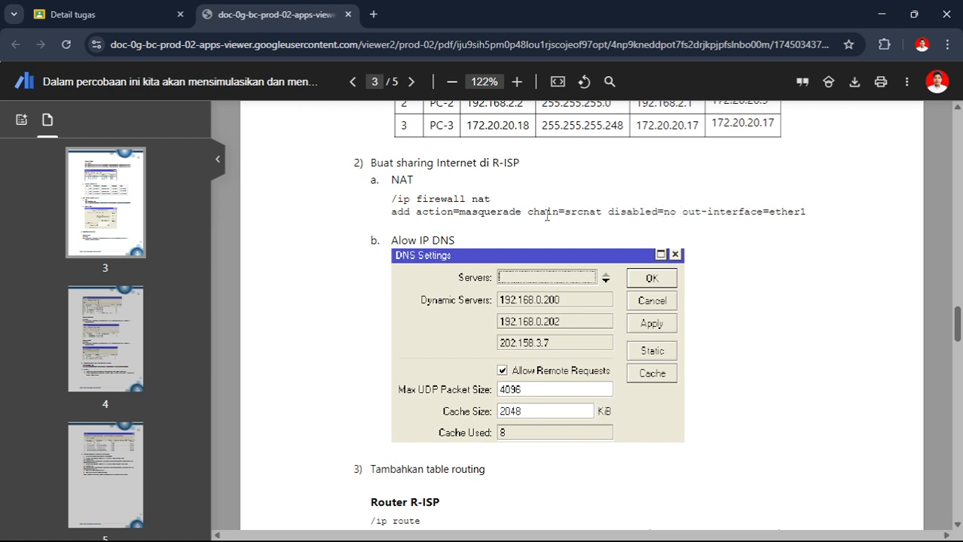
pyautogui.scroll(-1, 514, 327)
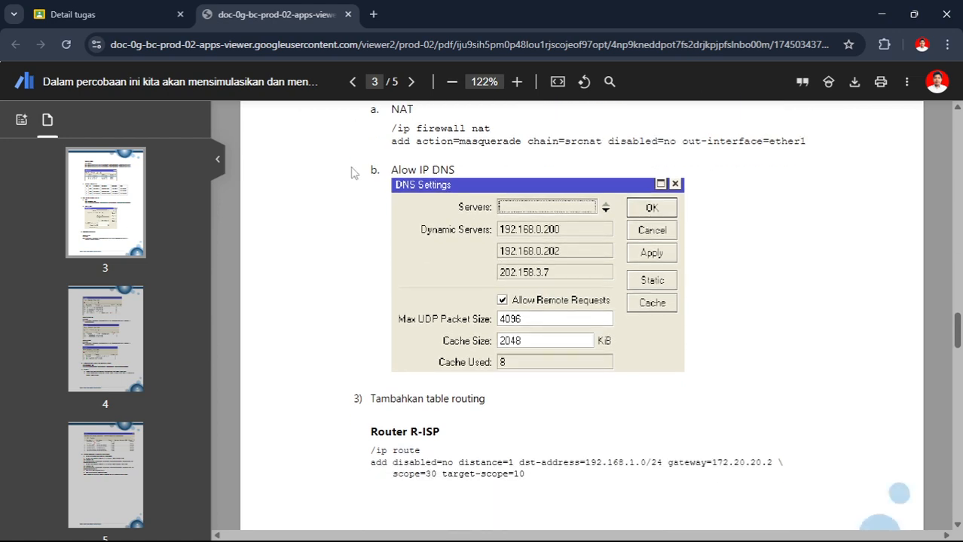
pyautogui.moveTo(532, 525)
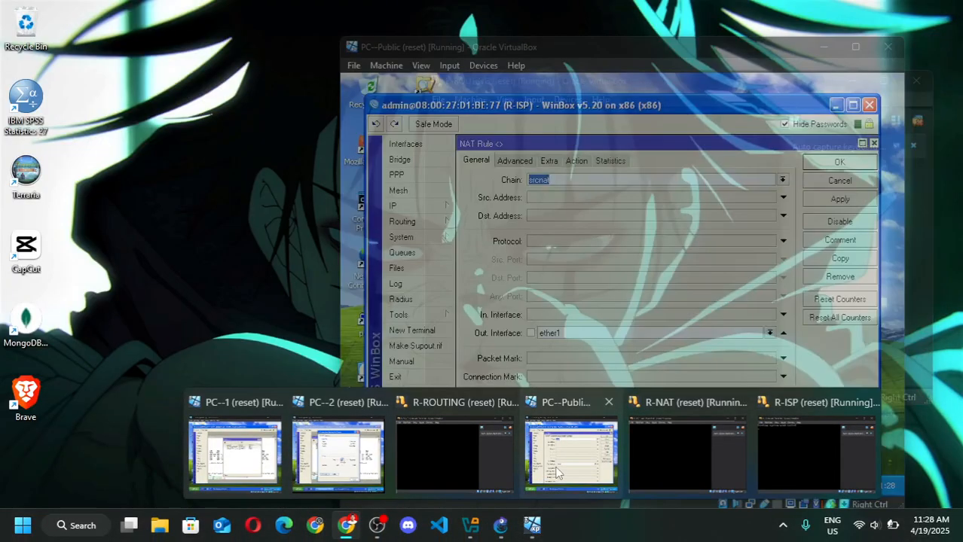
pyautogui.click(571, 454)
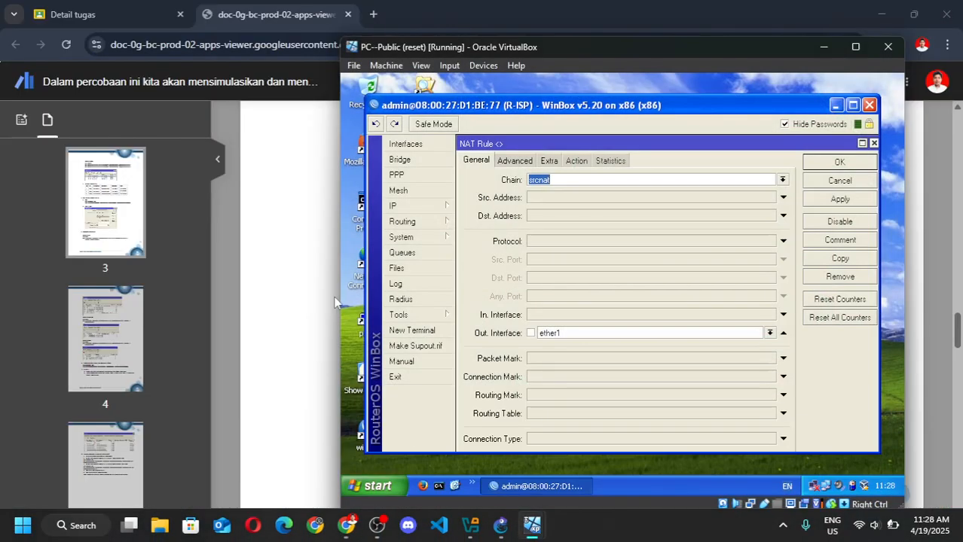
pyautogui.click(397, 220)
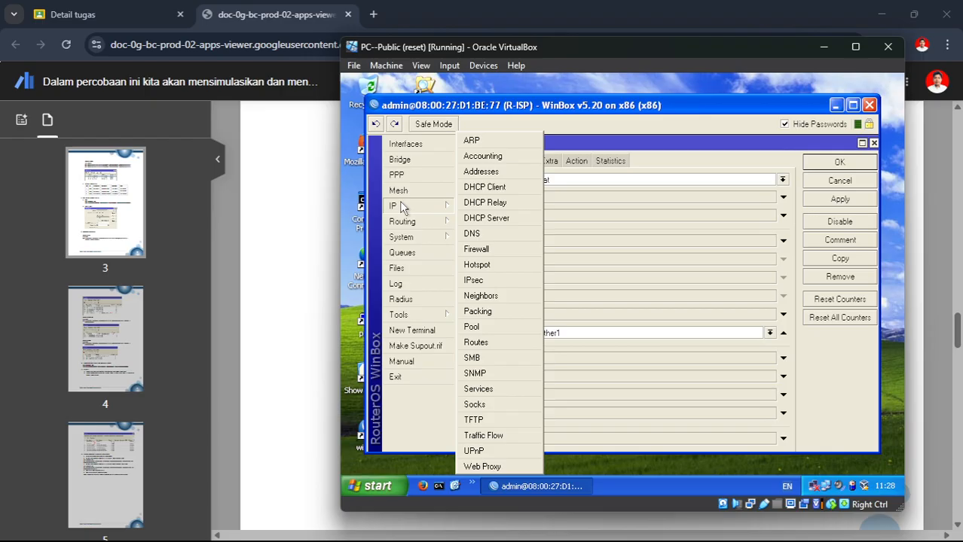
pyautogui.click(496, 235)
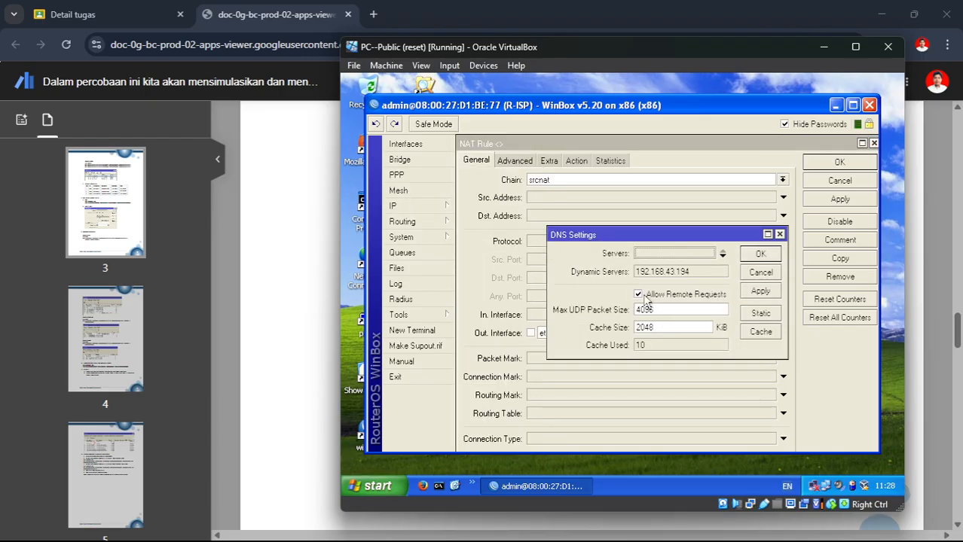
pyautogui.click(759, 256)
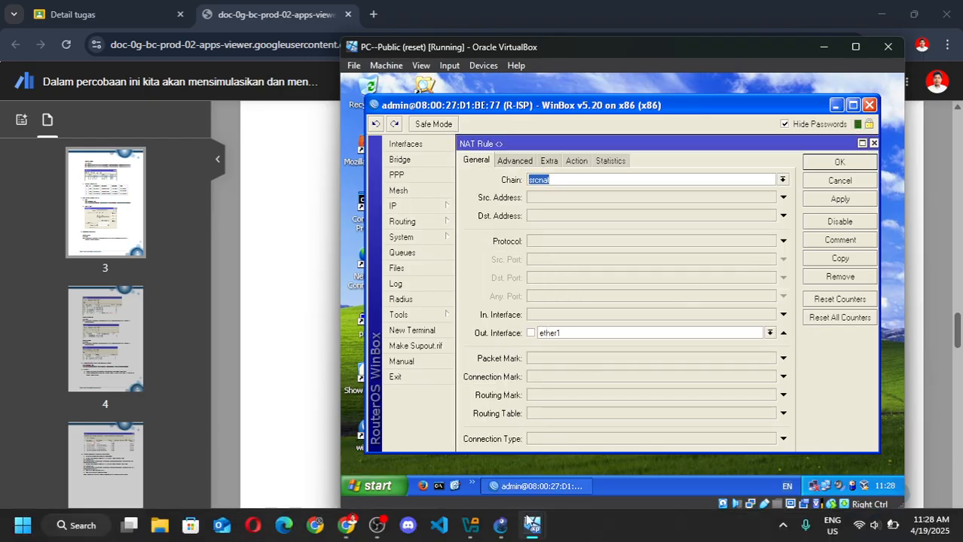
# Step: Look up the static route for Router R-ISP in the lab sheet and open R-ISP's route list on PC--Public
pyautogui.moveTo(345, 525)
pyautogui.click(322, 440)
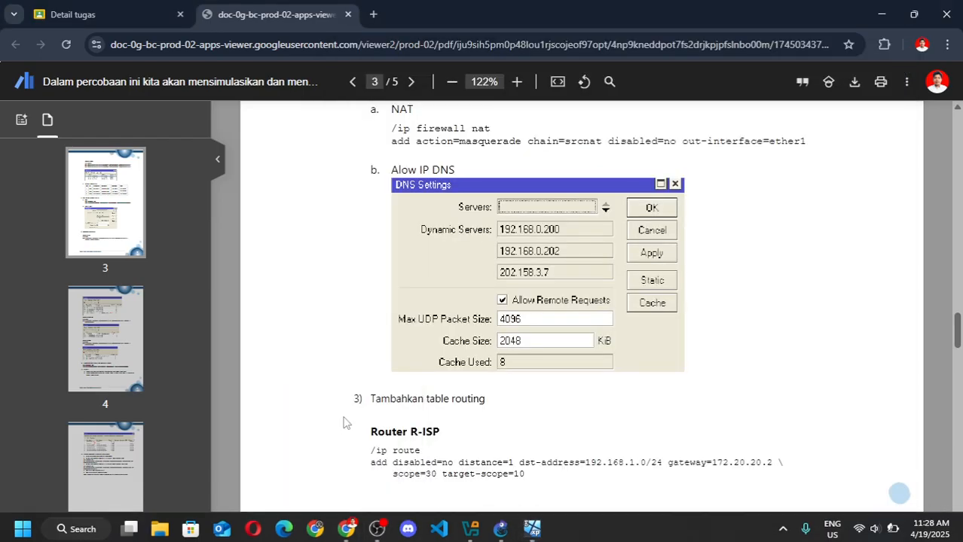
pyautogui.scroll(-1, 345, 420)
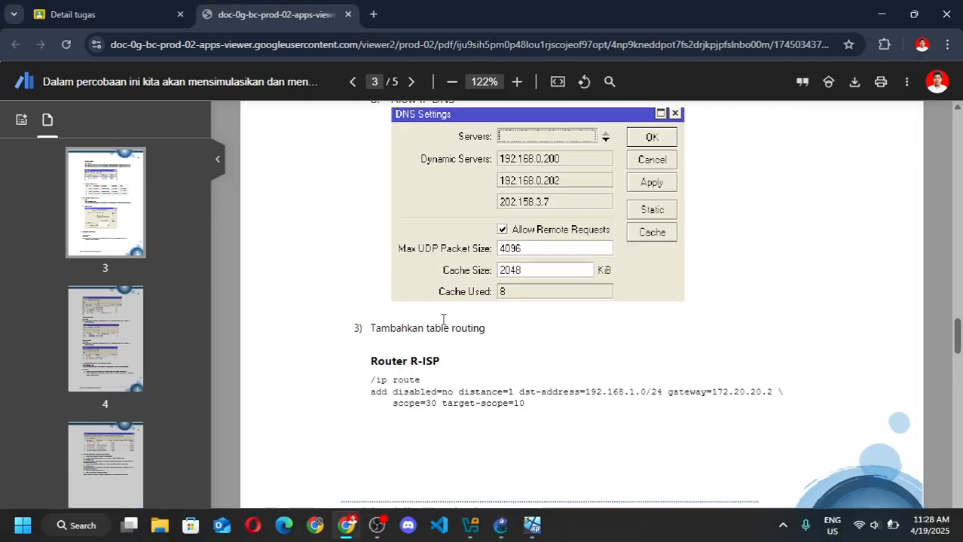
pyautogui.scroll(-1, 422, 305)
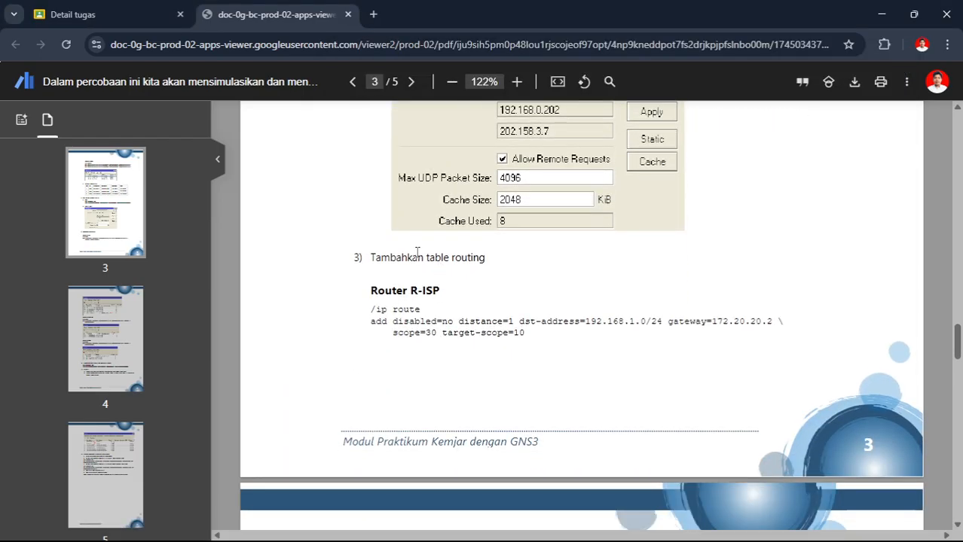
pyautogui.scroll(-1, 462, 356)
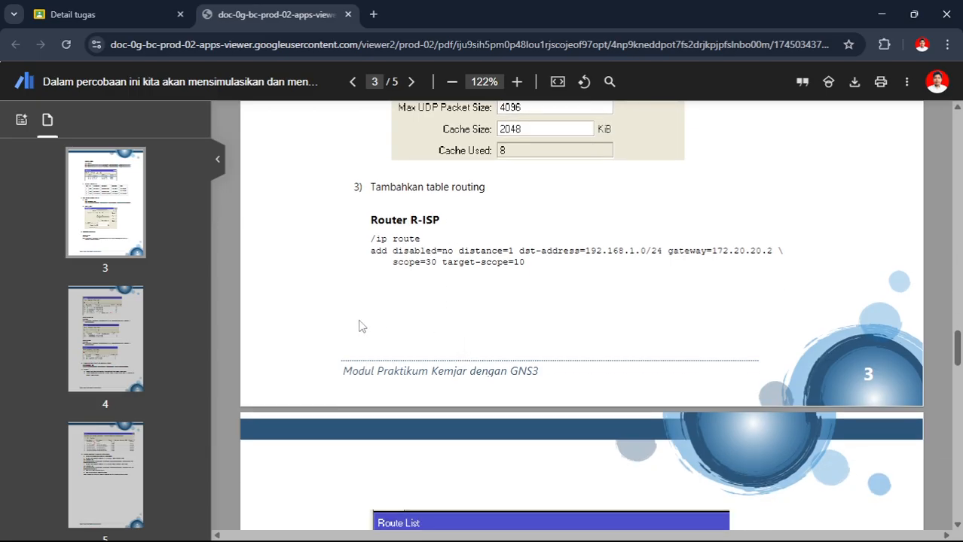
pyautogui.moveTo(537, 526)
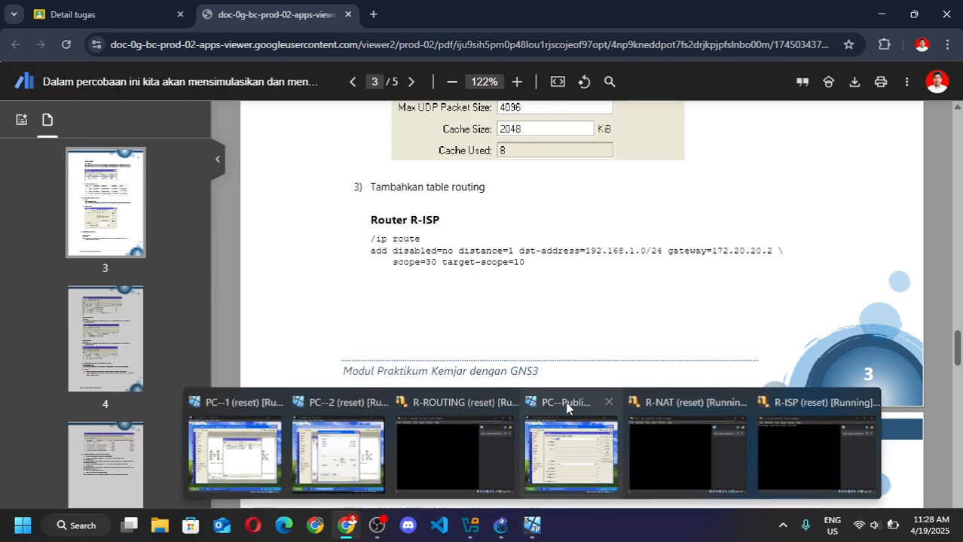
pyautogui.click(572, 425)
pyautogui.click(422, 207)
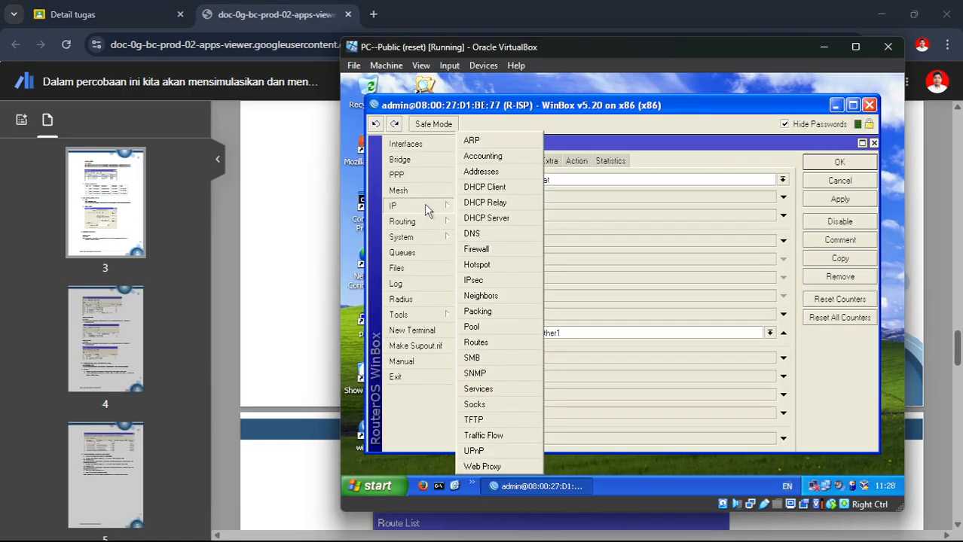
pyautogui.click(501, 343)
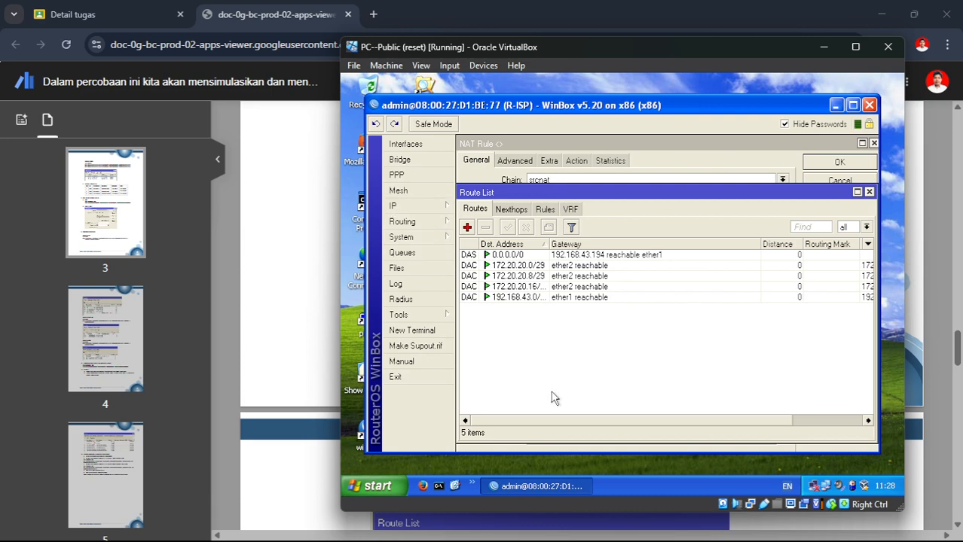
# Step: Check the lab sheet's example route list for R-ISP, including the entry for 192.168.1.0/24
pyautogui.moveTo(507, 533)
pyautogui.moveTo(346, 525)
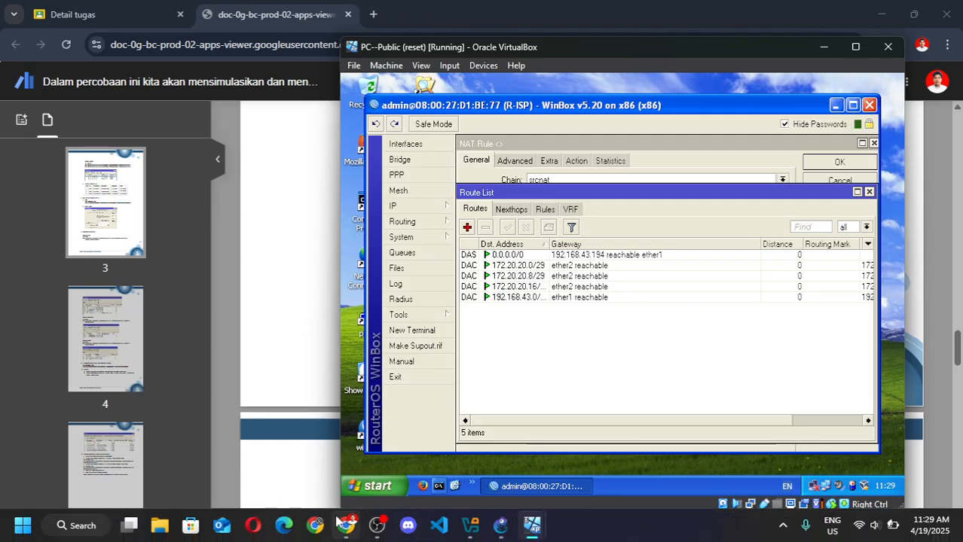
pyautogui.click(346, 525)
pyautogui.scroll(-5, 482, 408)
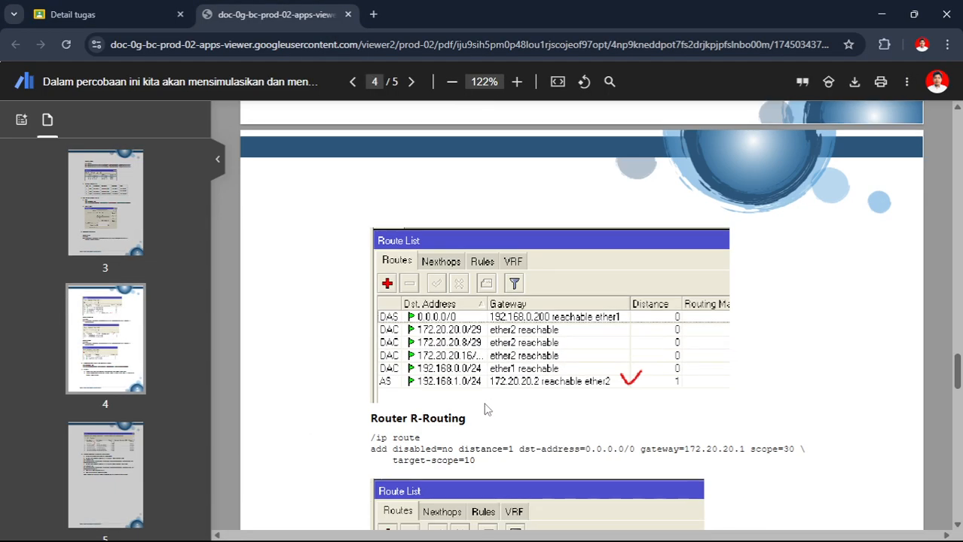
pyautogui.scroll(-1, 485, 407)
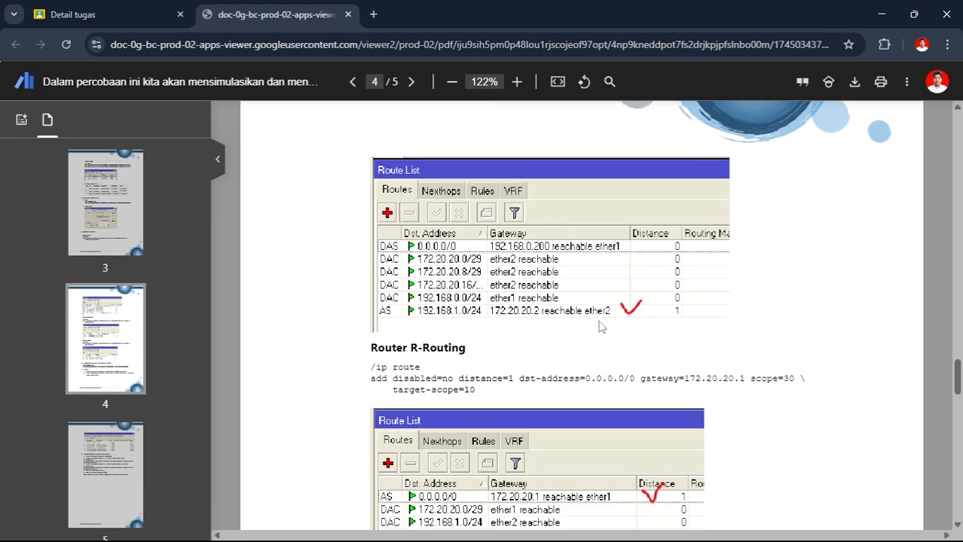
# Step: Add a static route on R-ISP from PC--Public with destination 192.168.1.0/24 and gateway 172.20.20.2
pyautogui.moveTo(615, 527)
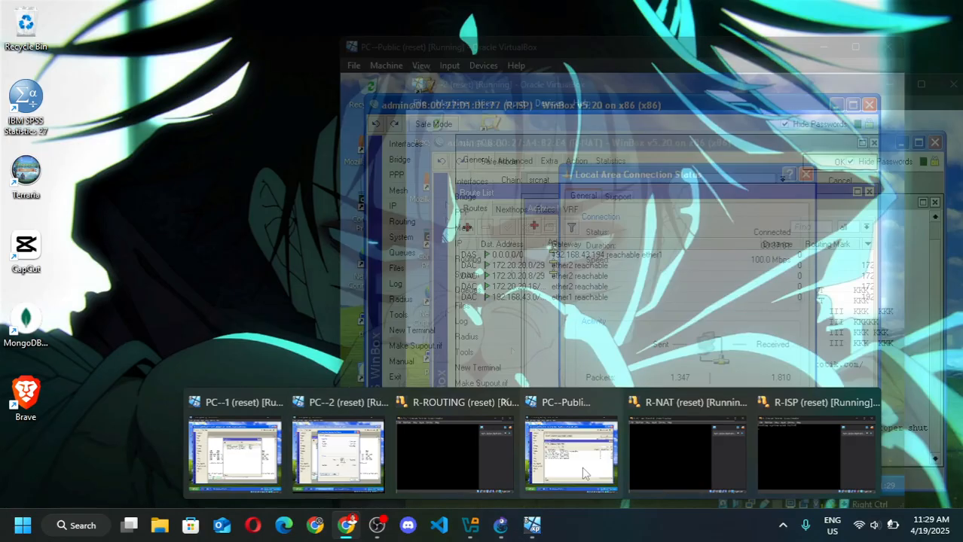
pyautogui.click(581, 467)
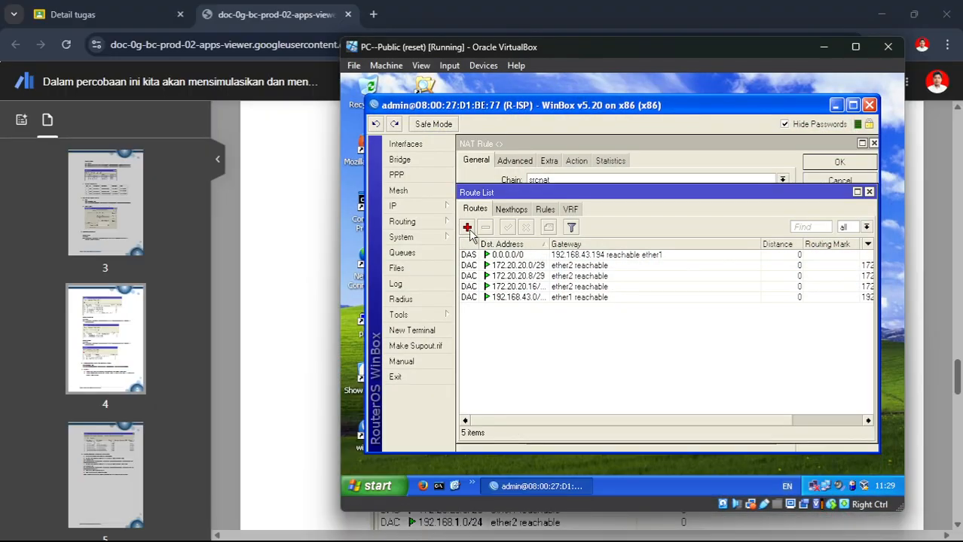
pyautogui.click(467, 227)
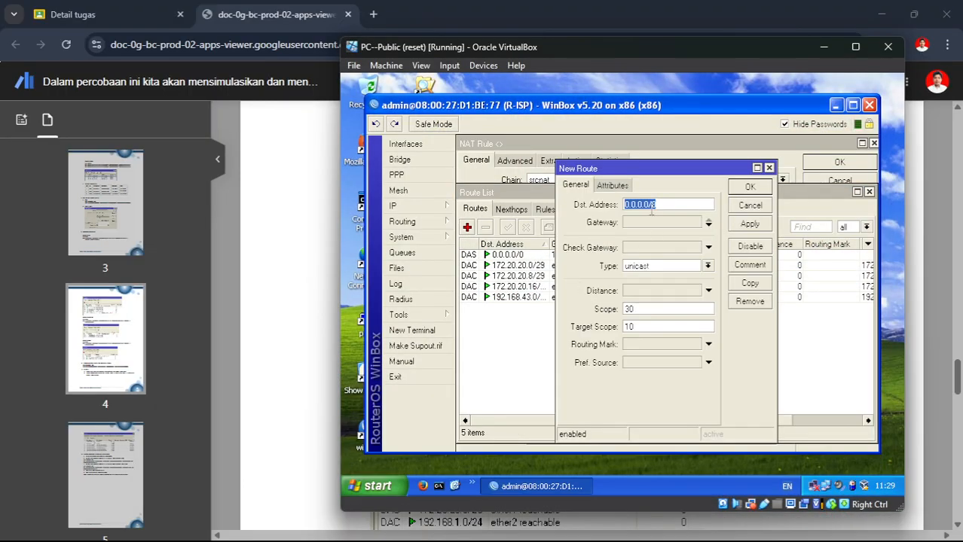
pyautogui.write('192.168.1')
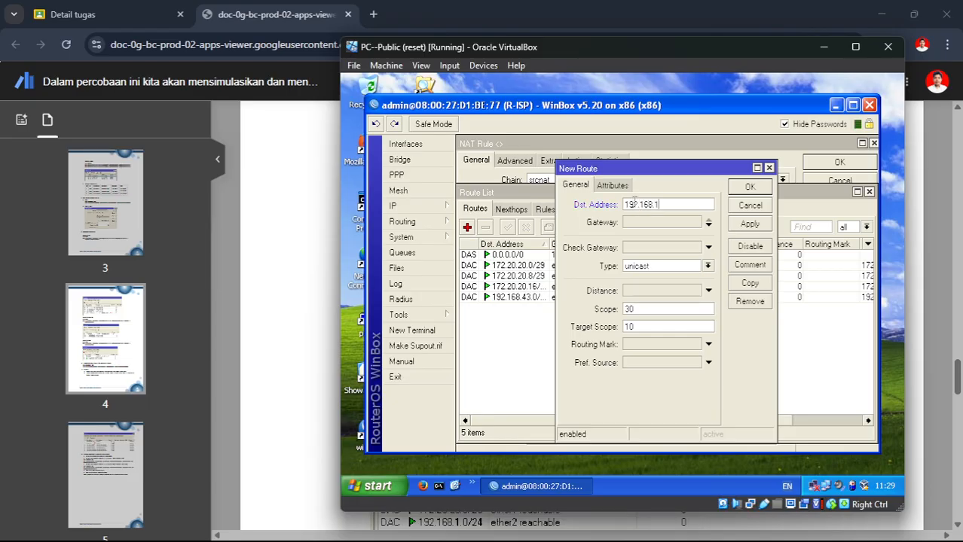
pyautogui.write('.0/24')
pyautogui.click(708, 222)
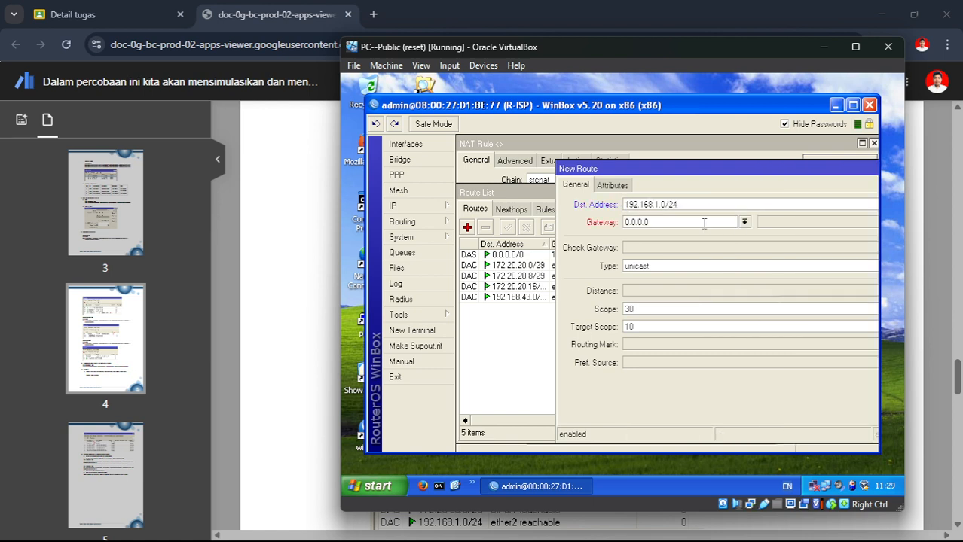
pyautogui.doubleClick(673, 223)
pyautogui.write('172.2')
pyautogui.moveTo(723, 169); pyautogui.dragTo(538, 176)
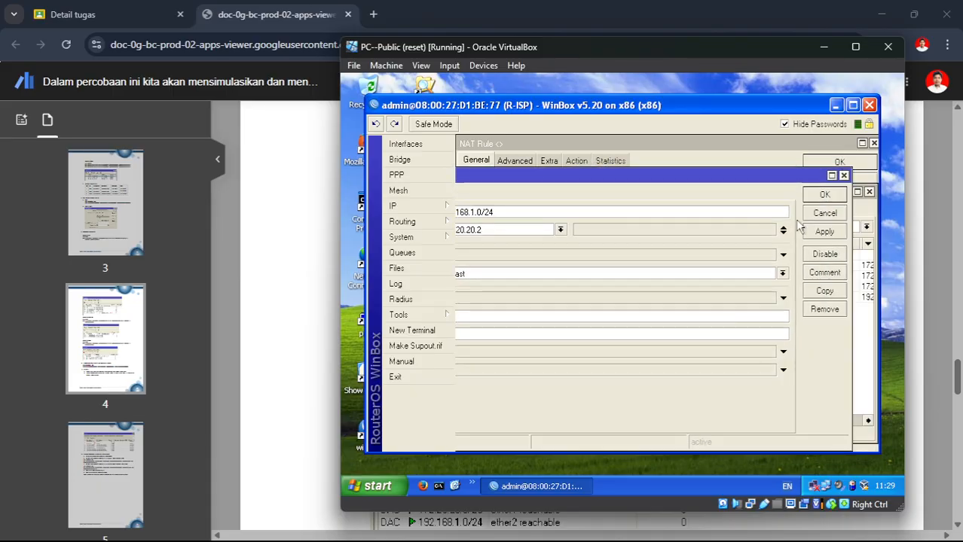
pyautogui.click(825, 231)
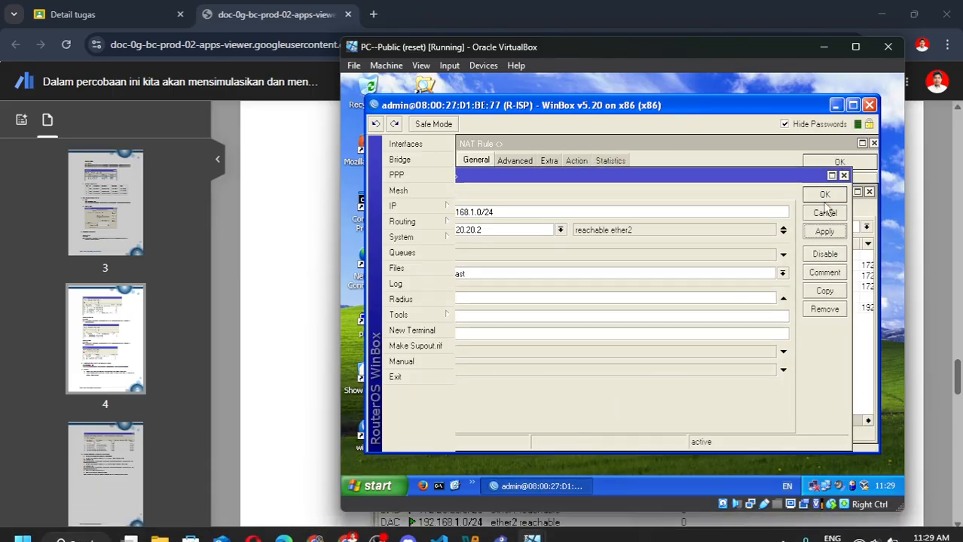
pyautogui.click(824, 194)
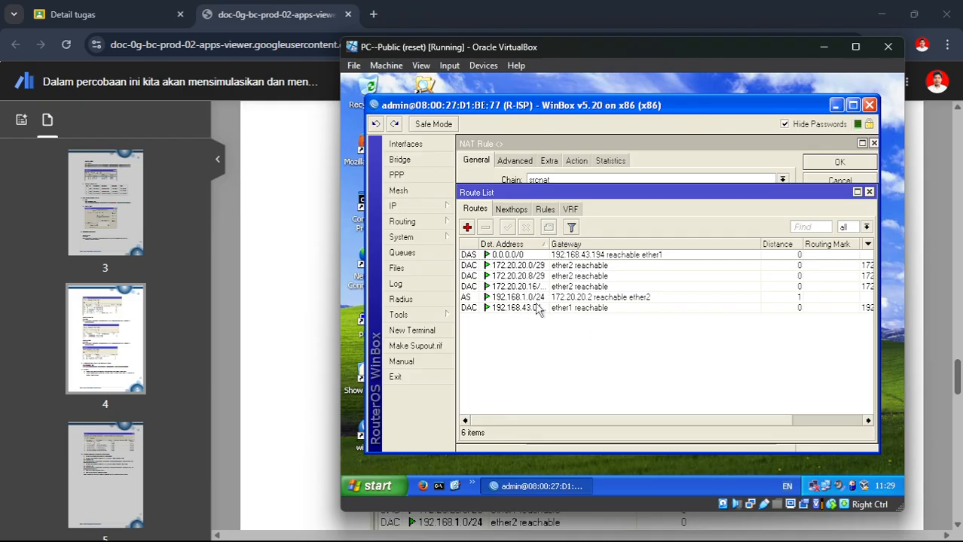
# Step: Look up the default route for Router R-Routing in the lab sheet and switch to PC--1
pyautogui.moveTo(352, 520)
pyautogui.moveTo(354, 441)
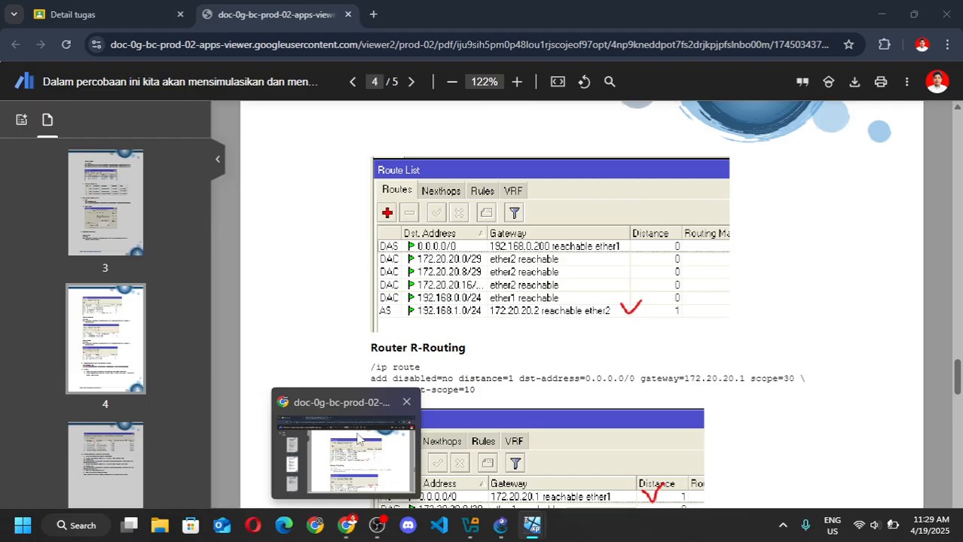
pyautogui.click(358, 440)
pyautogui.scroll(-3, 597, 350)
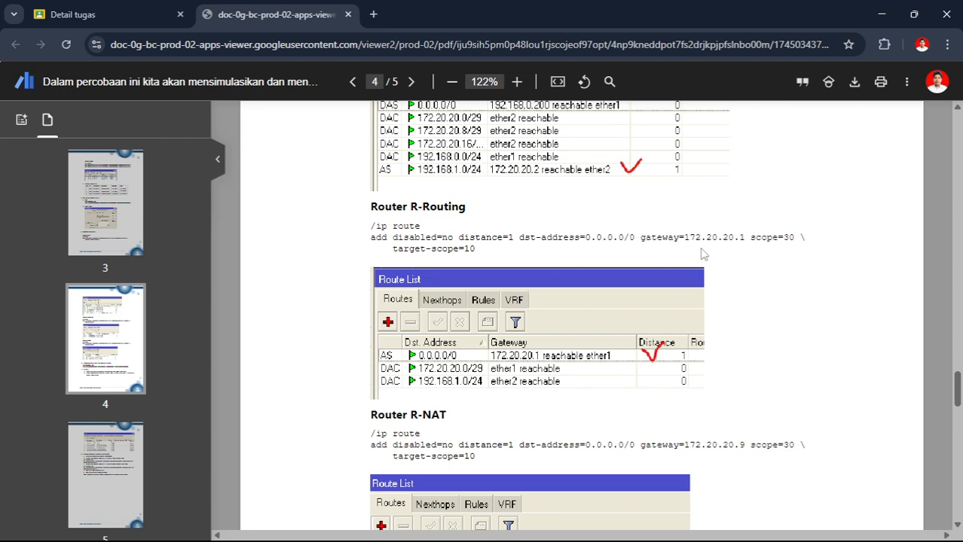
pyautogui.moveTo(533, 527)
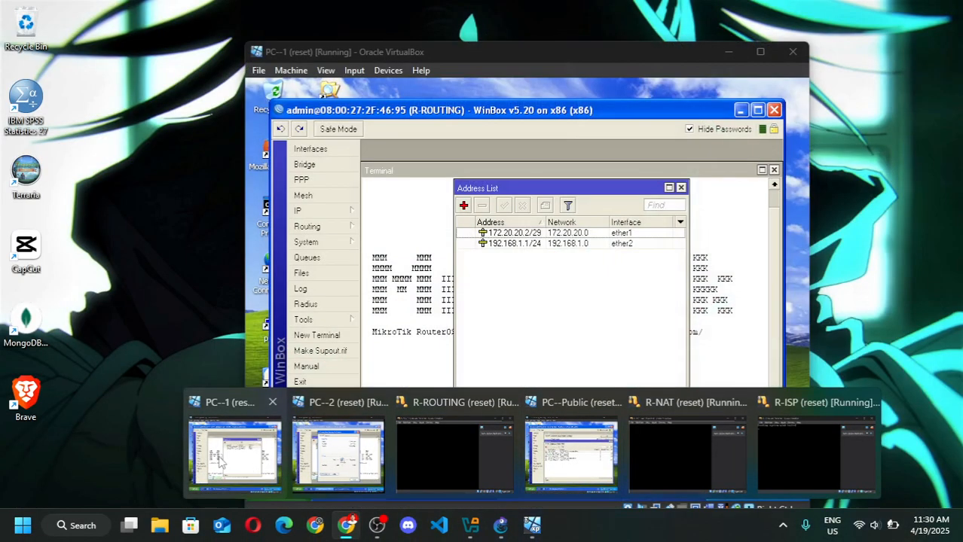
# Step: Switch to the PC--1 virtual machine, open R-ROUTING's IP route list and start a new route
pyautogui.click(235, 456)
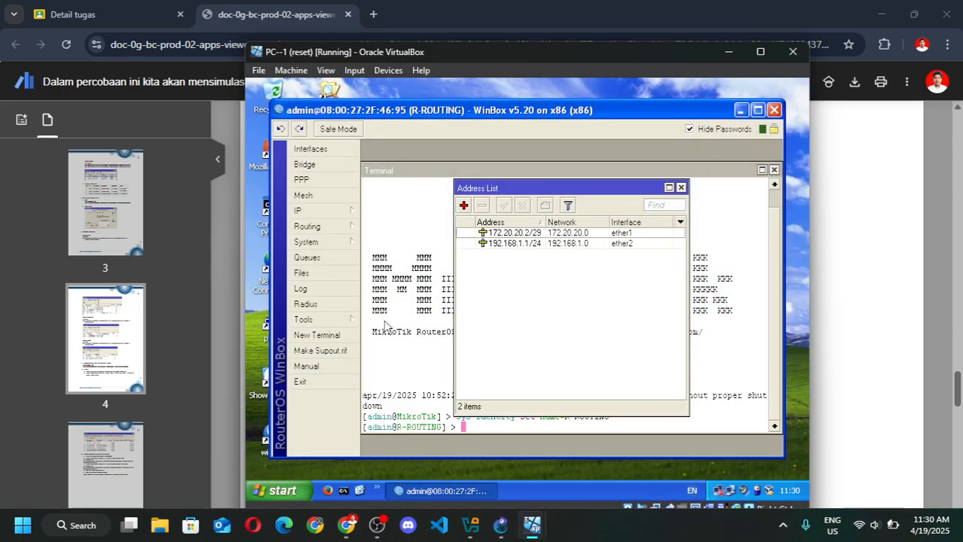
pyautogui.click(306, 211)
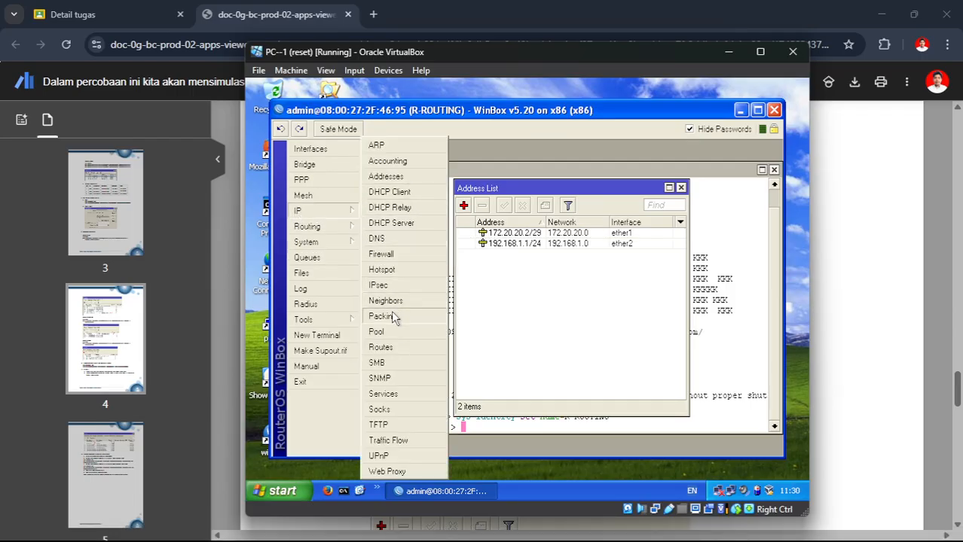
pyautogui.click(380, 348)
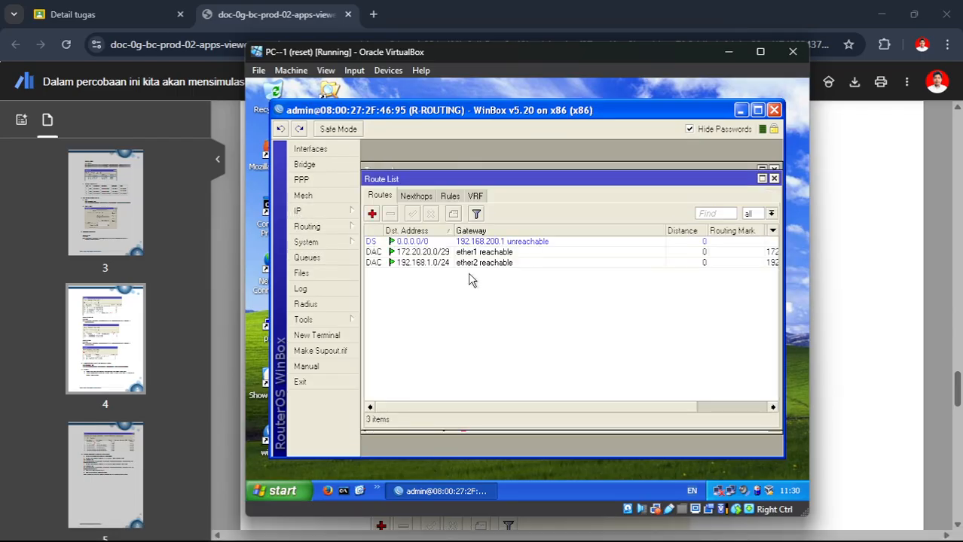
pyautogui.click(371, 213)
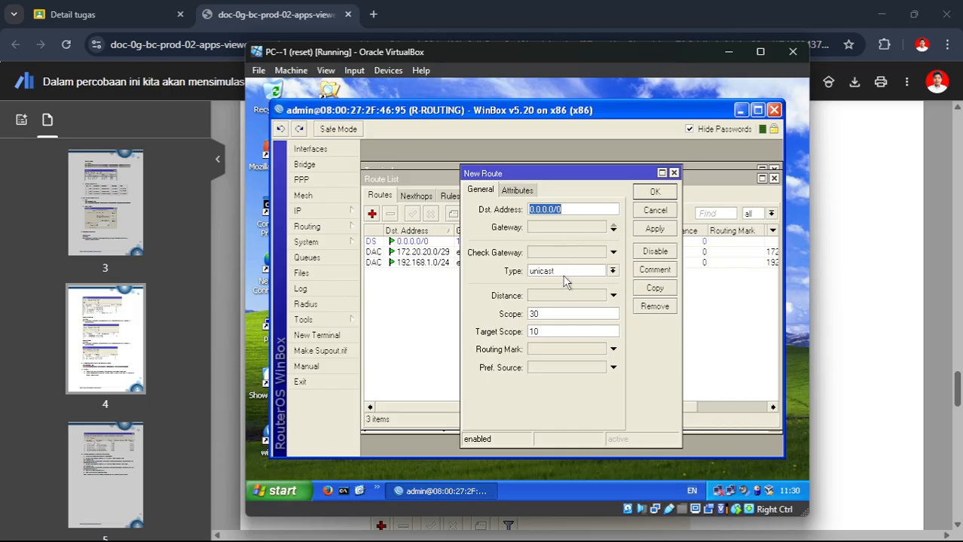
pyautogui.click(568, 228)
pyautogui.doubleClick(558, 229)
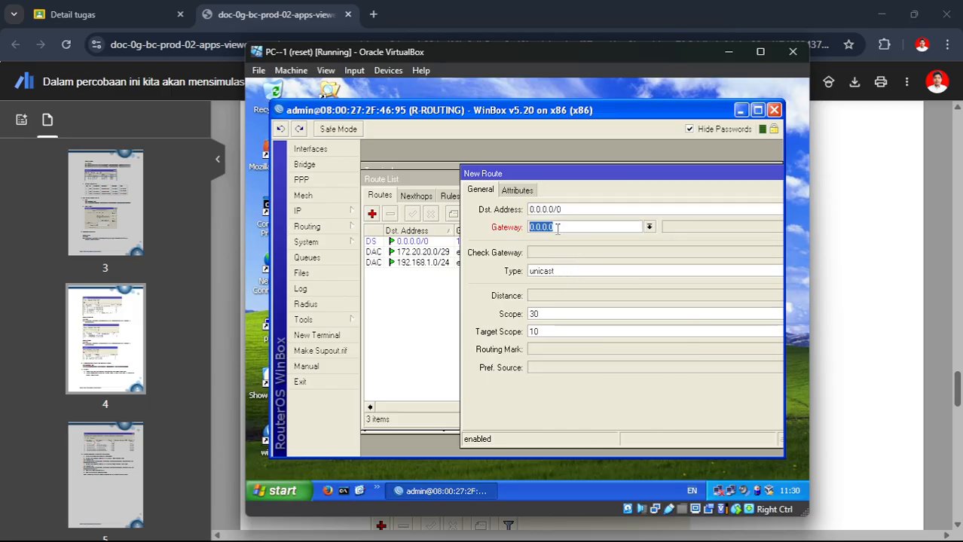
pyautogui.write('17')
pyautogui.press('BackSpace')
pyautogui.press('BackSpace')
pyautogui.press('BackSpace')
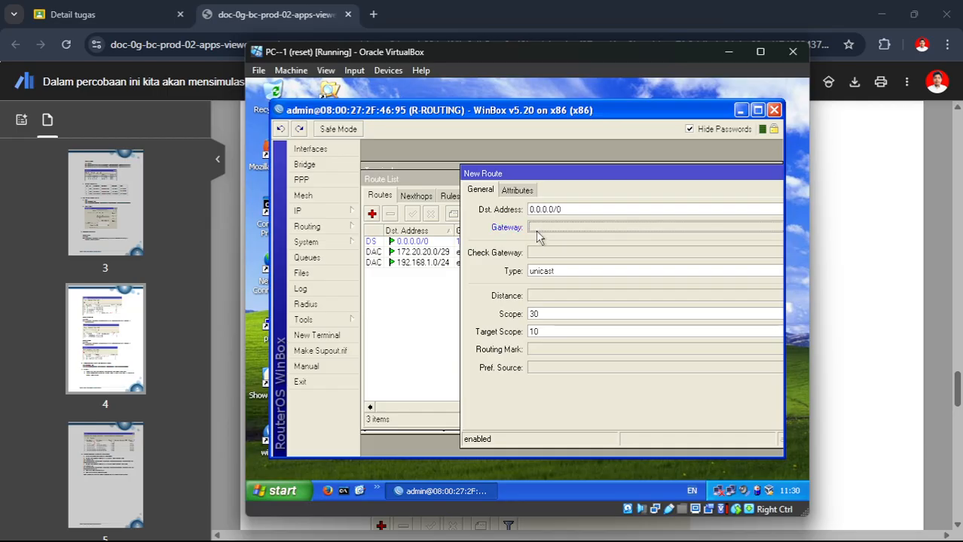
# Step: Set the new 0.0.0.0/0 route's gateway to 172.20.20.1 and save it on R-ROUTING
pyautogui.click(534, 230)
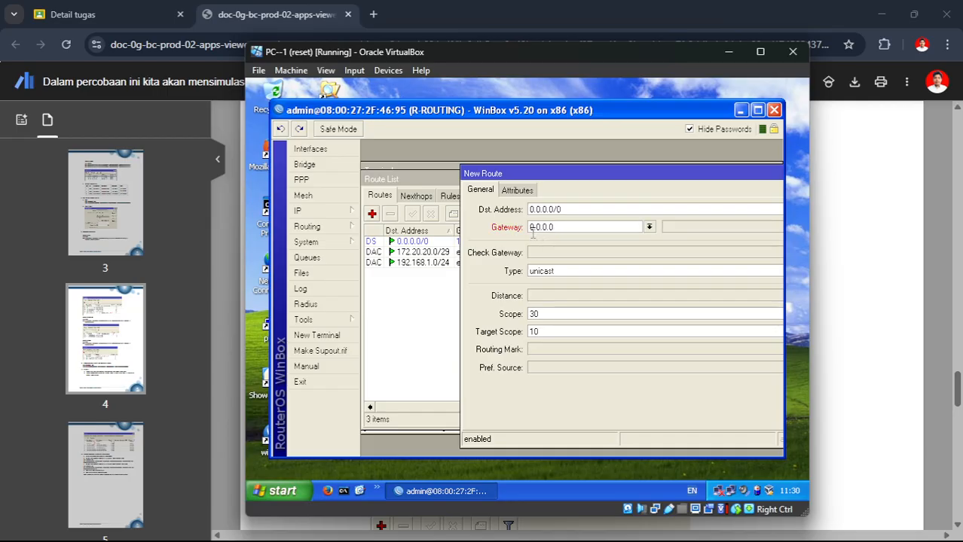
pyautogui.doubleClick(572, 228)
pyautogui.write('172.20.20.')
pyautogui.moveTo(595, 176)
pyautogui.mouseDown()
pyautogui.moveTo(426, 222)
pyautogui.moveTo(552, 200)
pyautogui.moveTo(577, 179)
pyautogui.mouseUp()
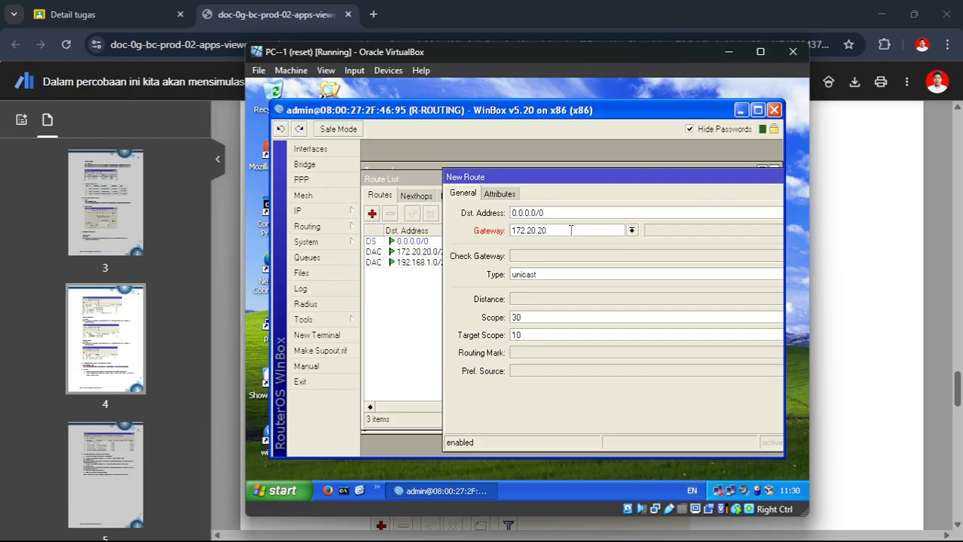
pyautogui.moveTo(593, 177); pyautogui.dragTo(447, 176)
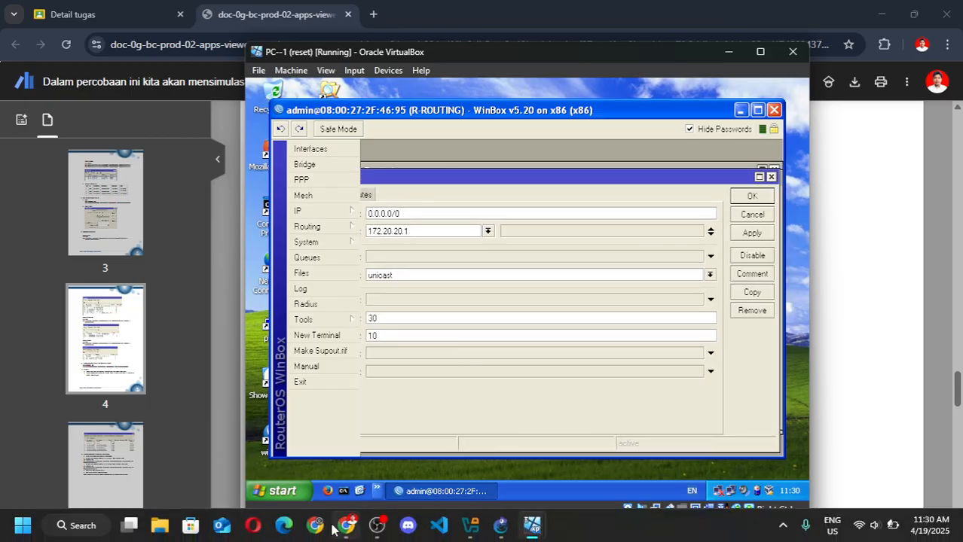
pyautogui.moveTo(345, 525)
pyautogui.click(333, 464)
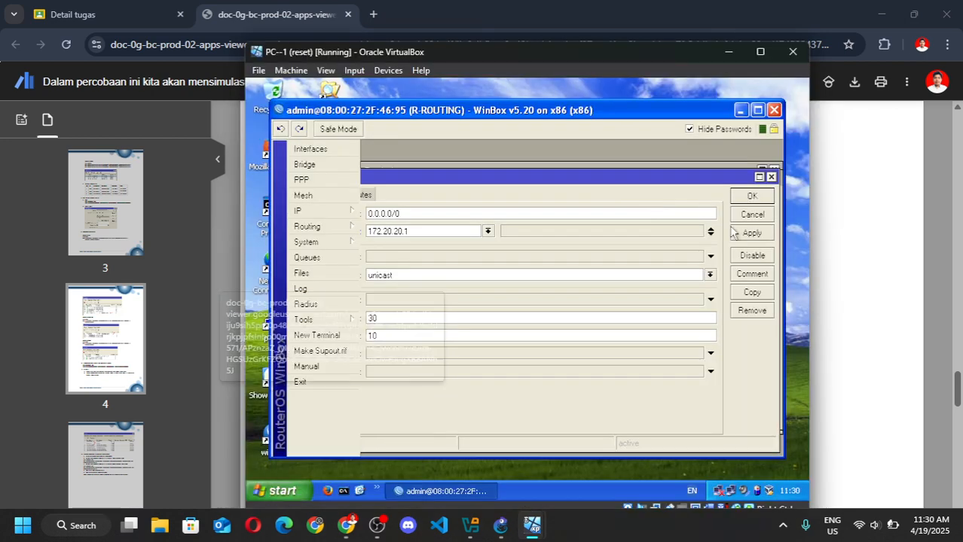
pyautogui.click(744, 231)
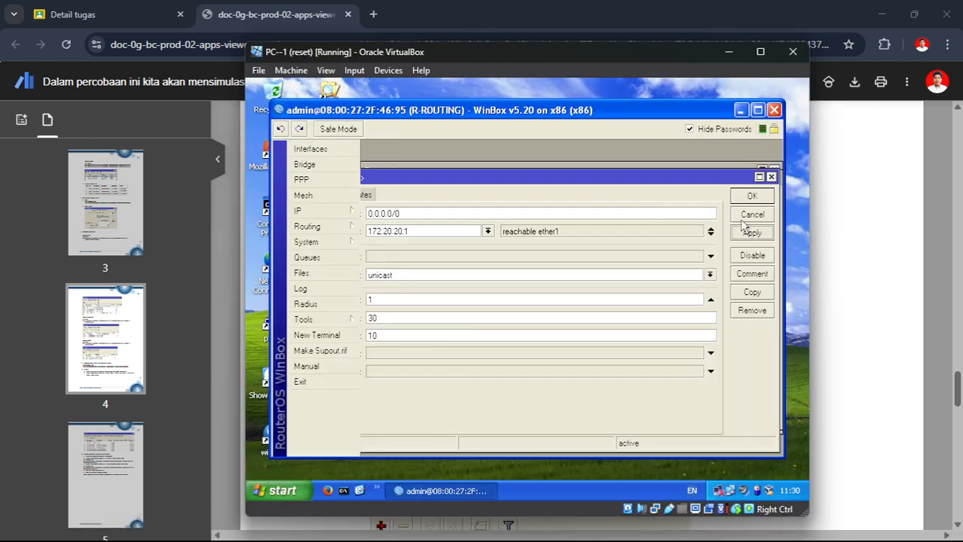
pyautogui.click(752, 195)
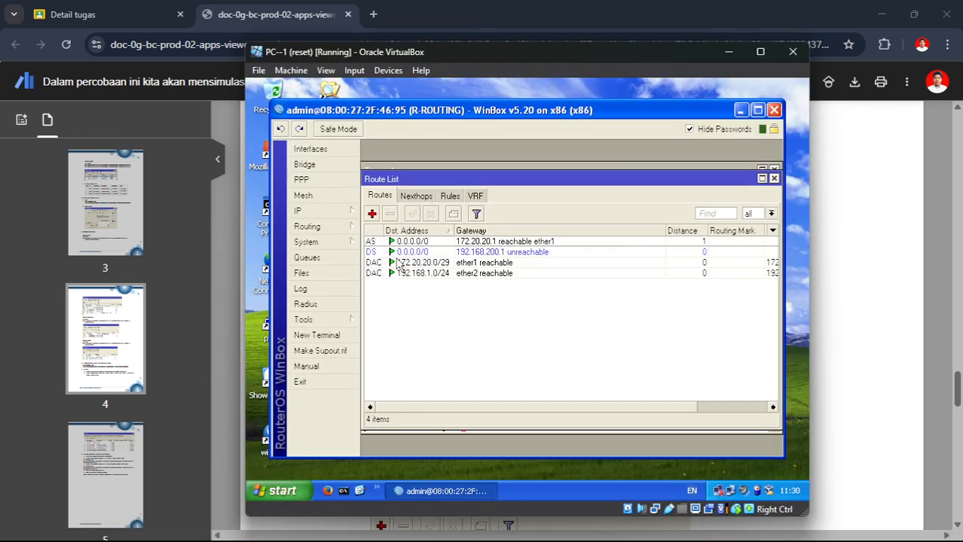
# Step: Check the route lists in the lab guide and remove R-ROUTING's unreachable default route via 192.168.200.1
pyautogui.moveTo(346, 525)
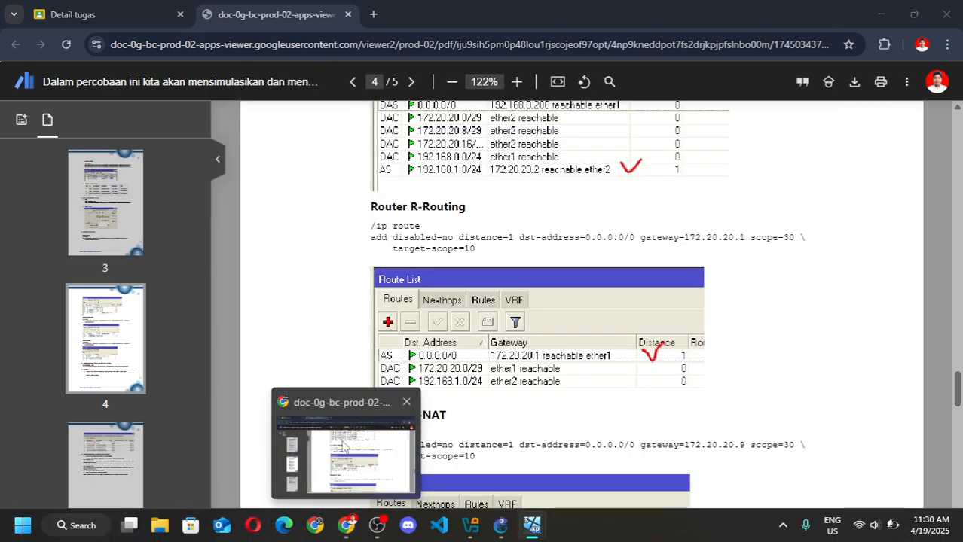
pyautogui.click(343, 446)
pyautogui.scroll(-3, 408, 389)
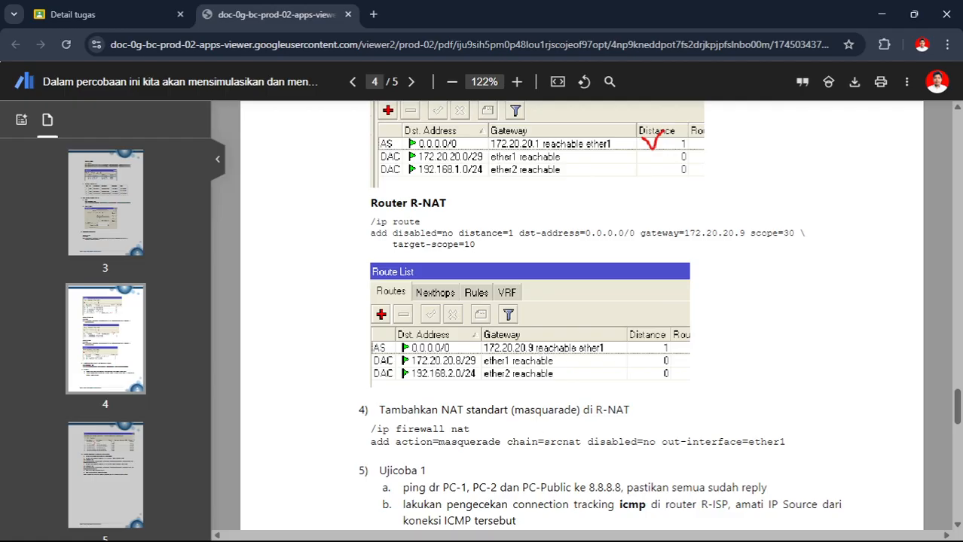
pyautogui.moveTo(532, 525)
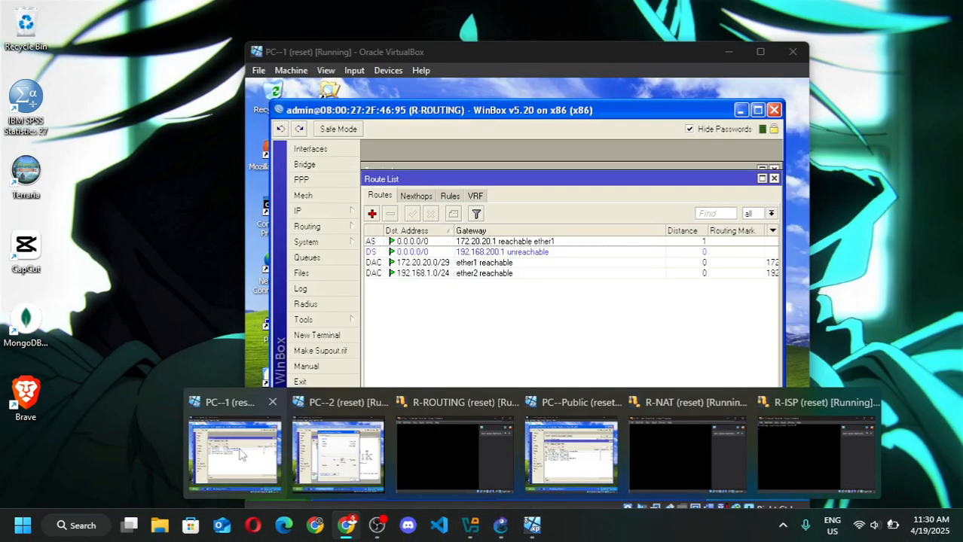
pyautogui.click(239, 452)
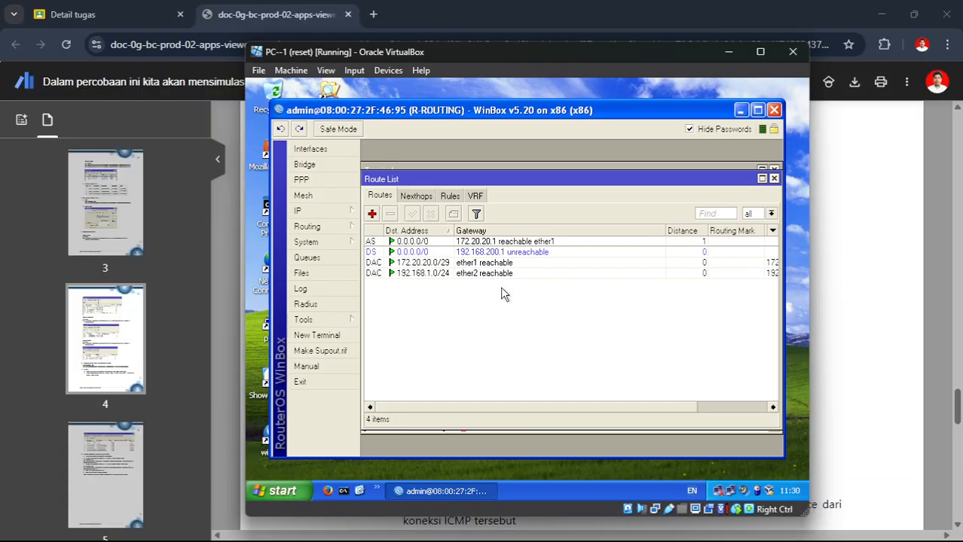
pyautogui.click(543, 253)
pyautogui.doubleClick(543, 253)
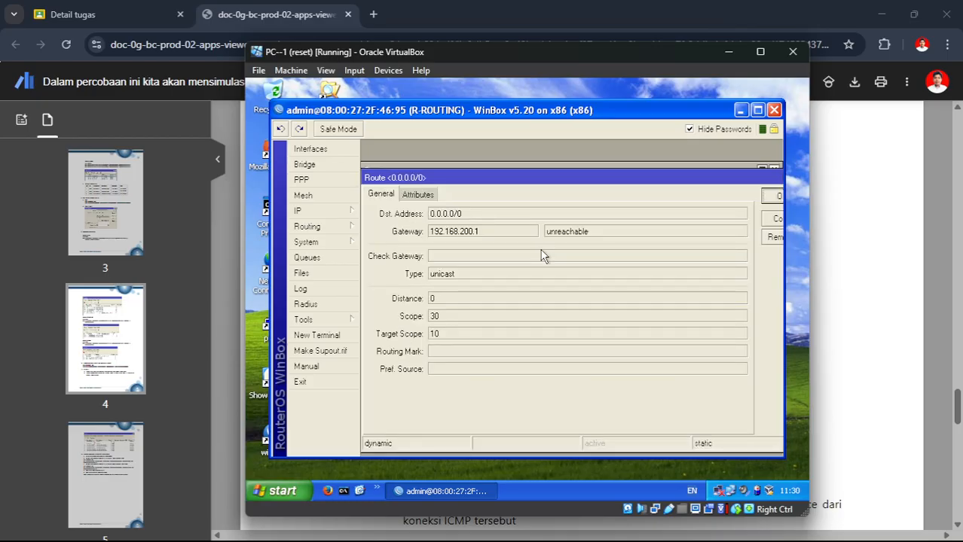
pyautogui.click(776, 195)
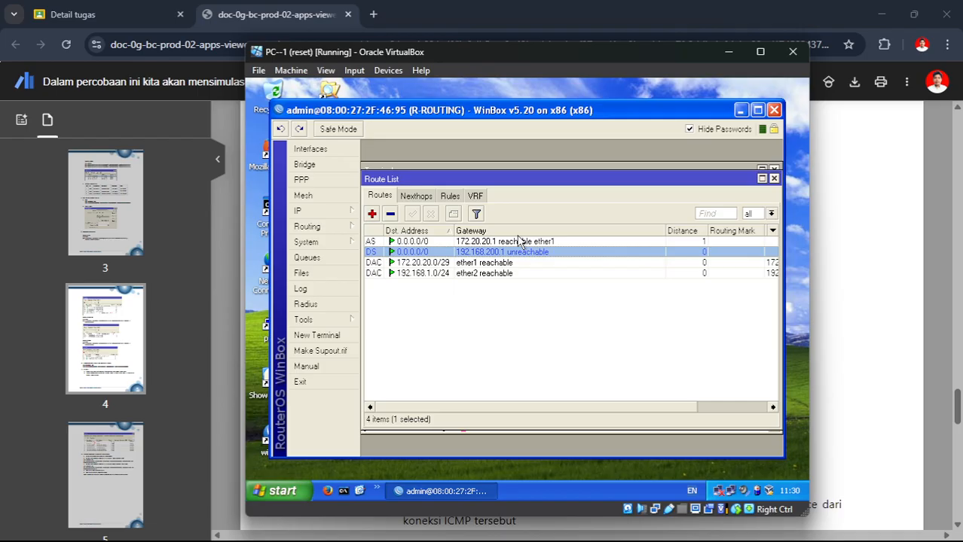
pyautogui.click(390, 215)
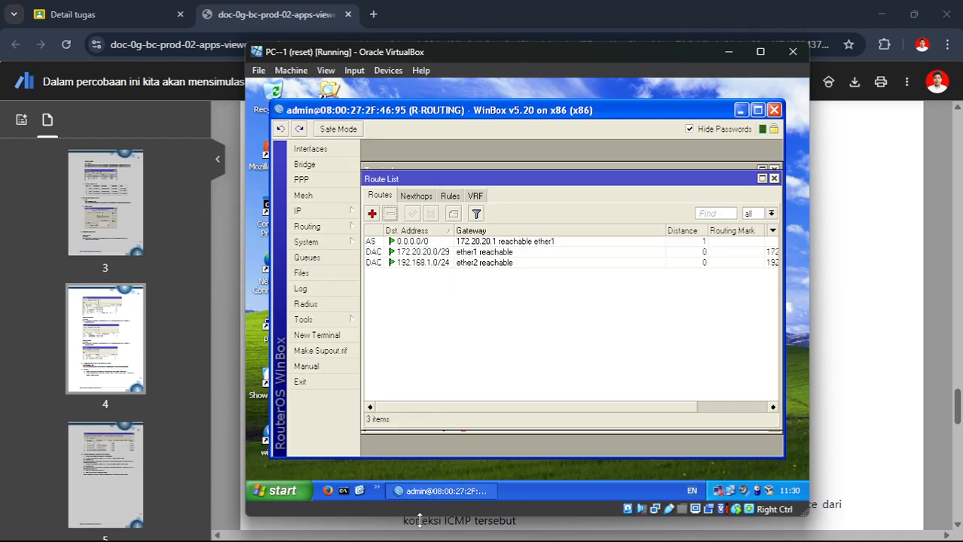
# Step: Switch to the PC--2 virtual machine and close its Local Area Connection Status dialog
pyautogui.moveTo(419, 538)
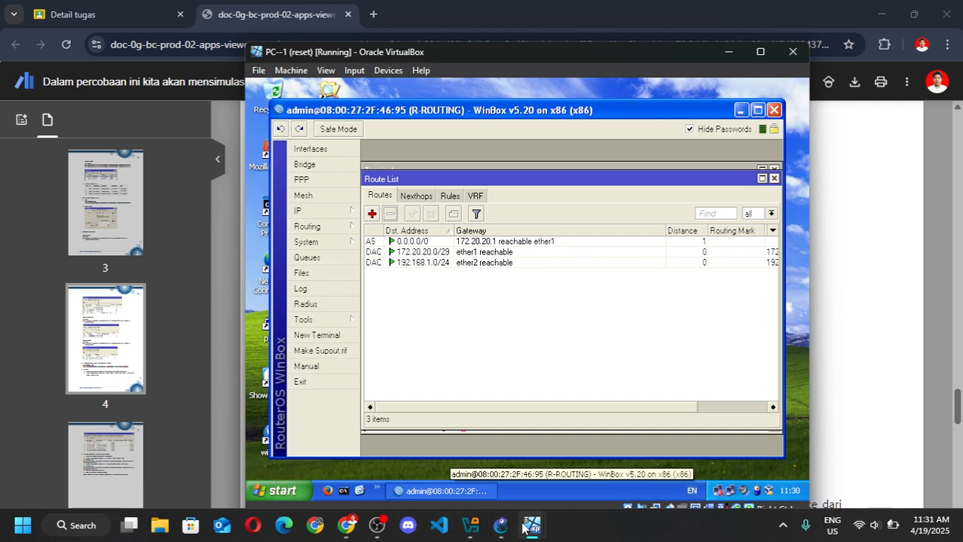
pyautogui.moveTo(350, 529)
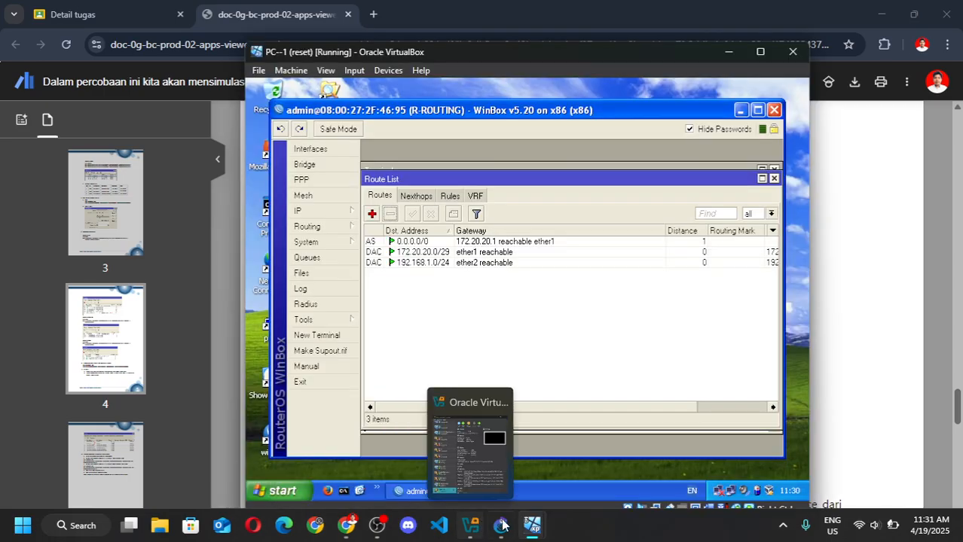
pyautogui.moveTo(532, 525)
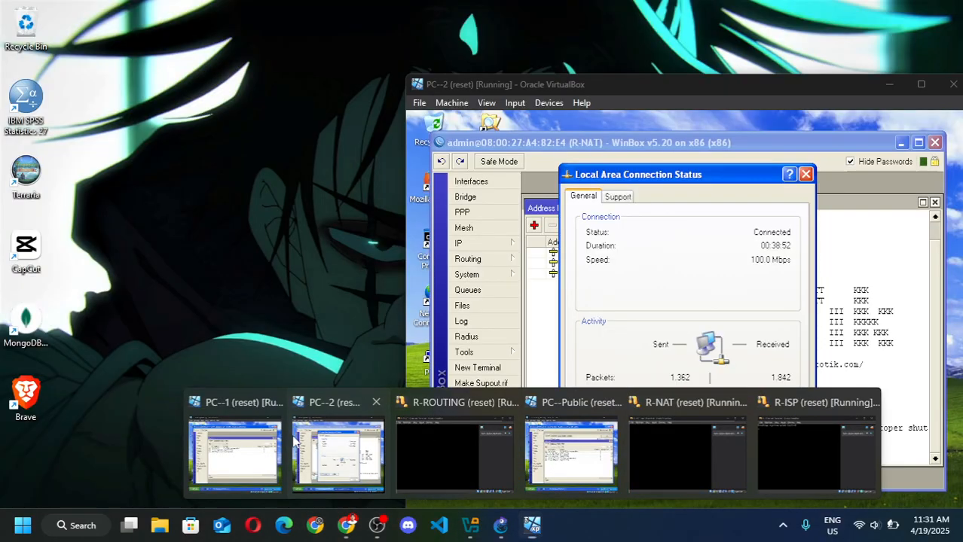
pyautogui.click(296, 440)
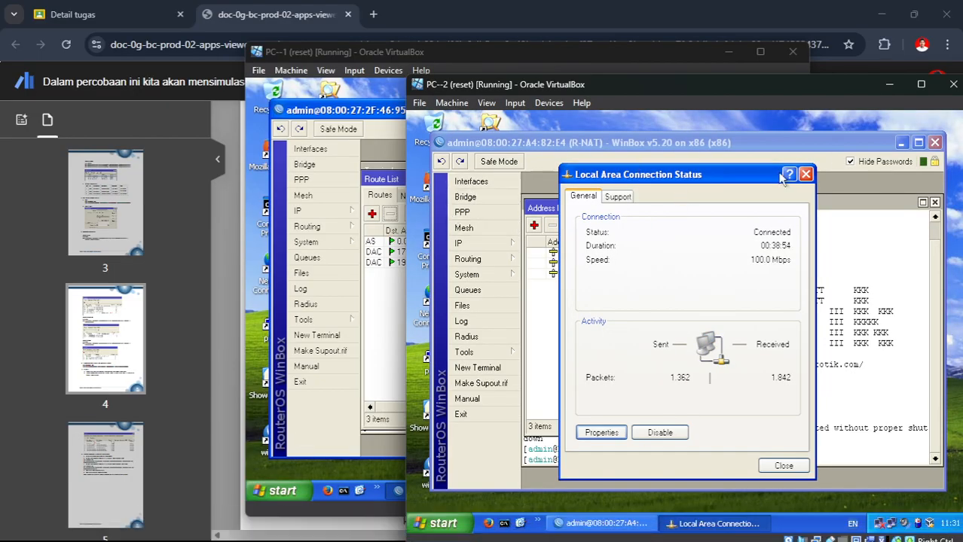
pyautogui.click(806, 174)
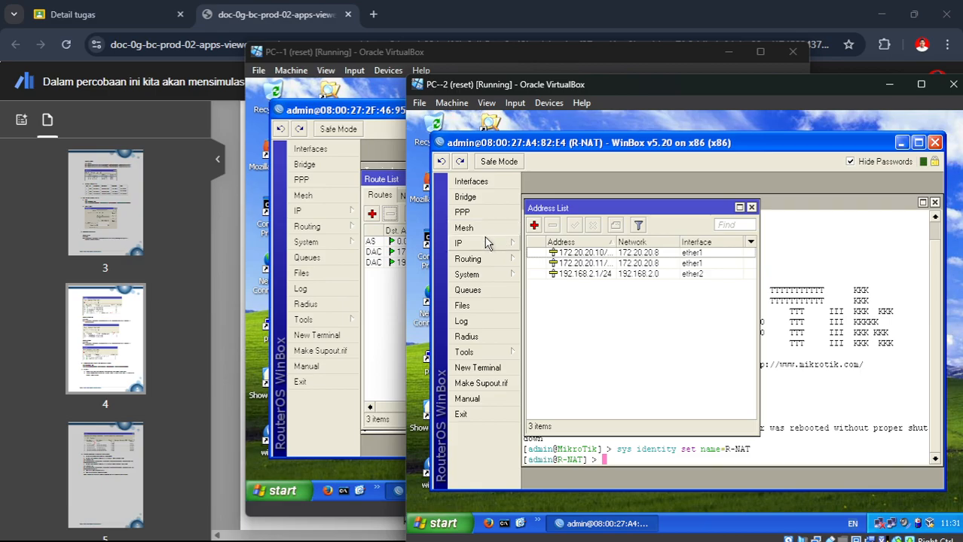
# Step: Open R-NAT's IP route list and remove the unreachable default route via 192.168.200.1
pyautogui.click(486, 242)
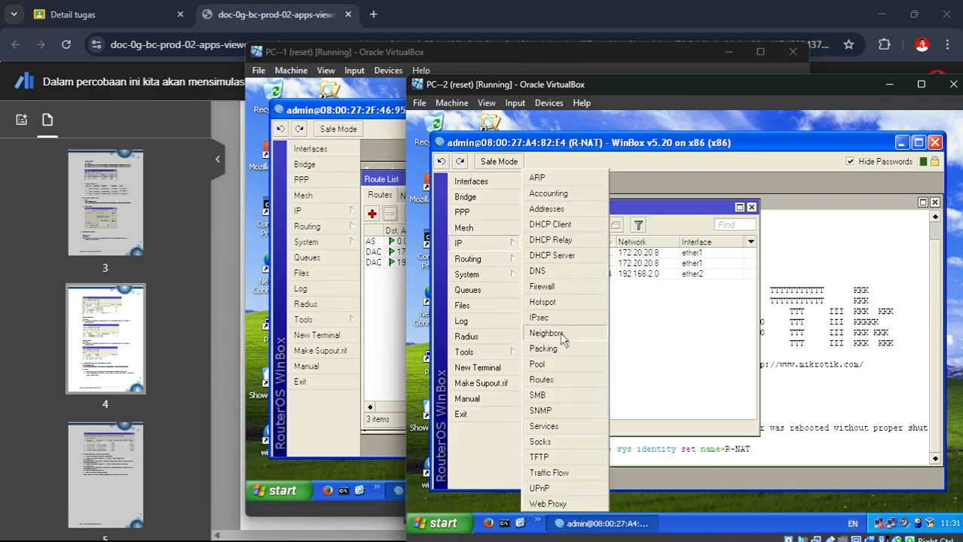
pyautogui.click(567, 381)
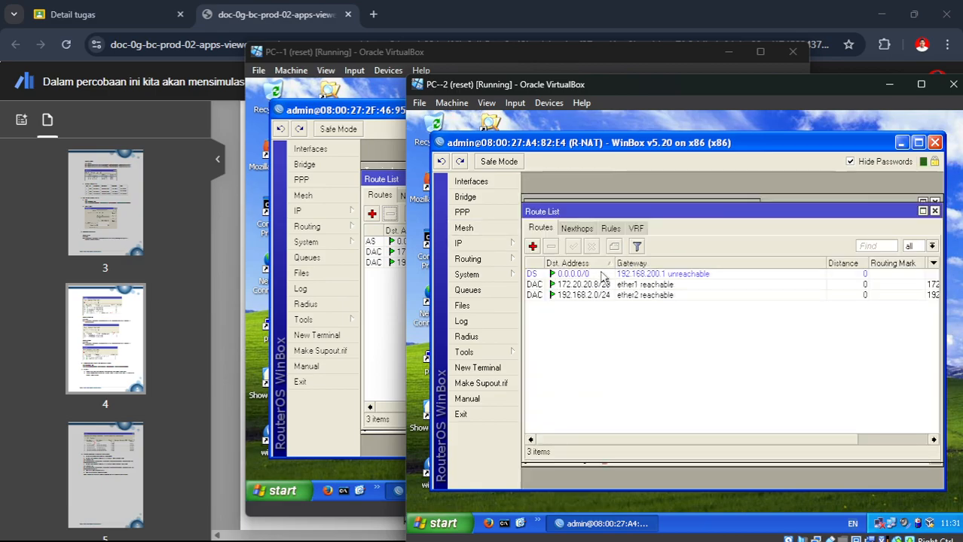
pyautogui.click(602, 276)
pyautogui.click(552, 248)
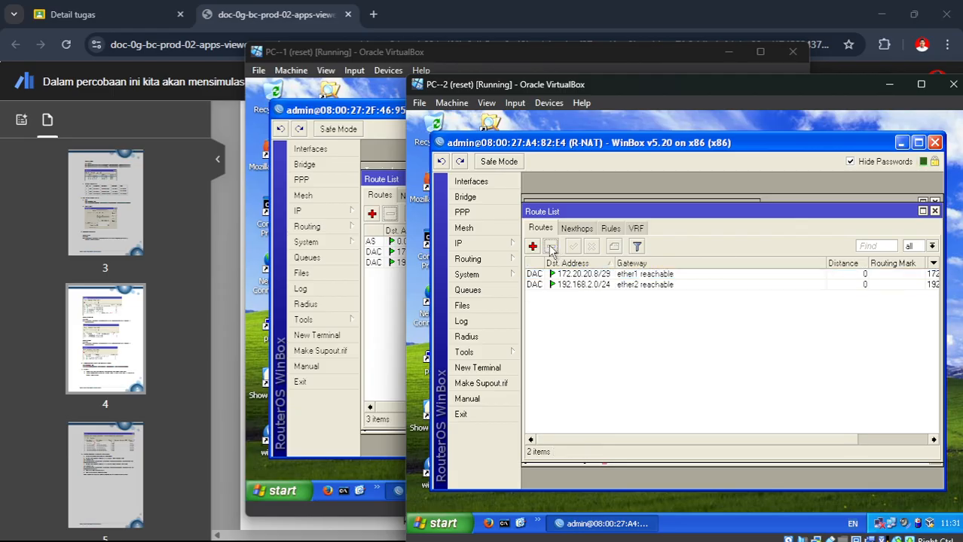
# Step: Add a default route for 0.0.0.0/0 with gateway 172.20.20.9 on R-NAT
pyautogui.click(533, 247)
pyautogui.click(699, 259)
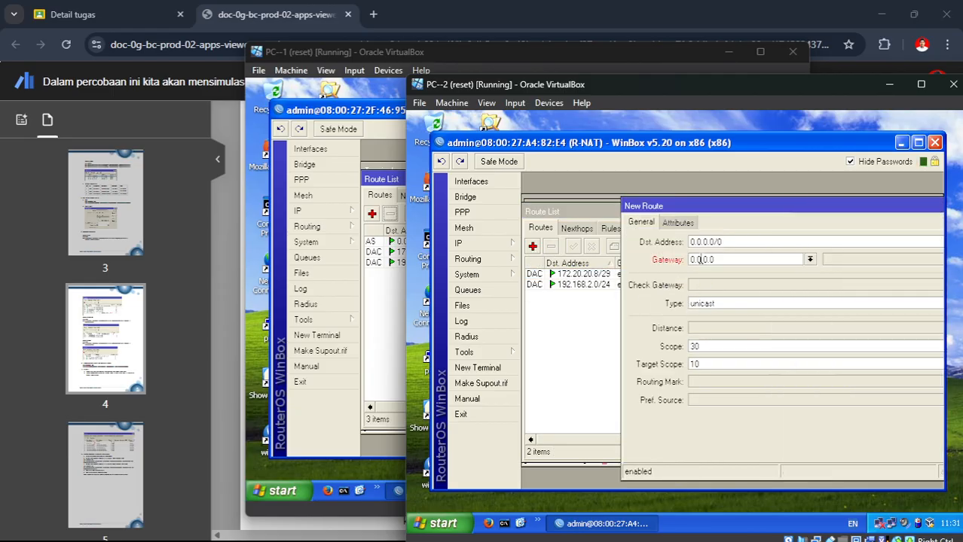
pyautogui.doubleClick(733, 259)
pyautogui.write('172.20.20.9')
pyautogui.moveTo(776, 209); pyautogui.dragTo(587, 231)
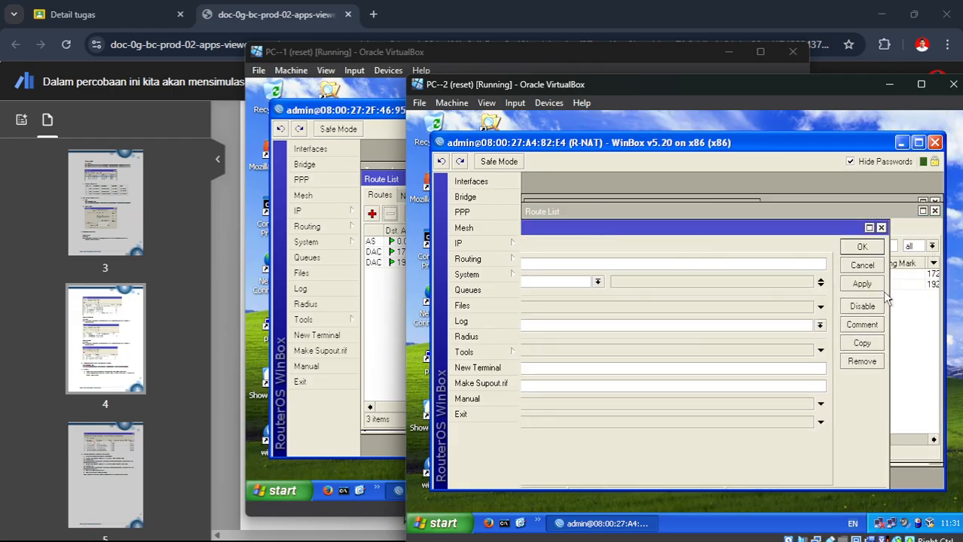
pyautogui.click(884, 248)
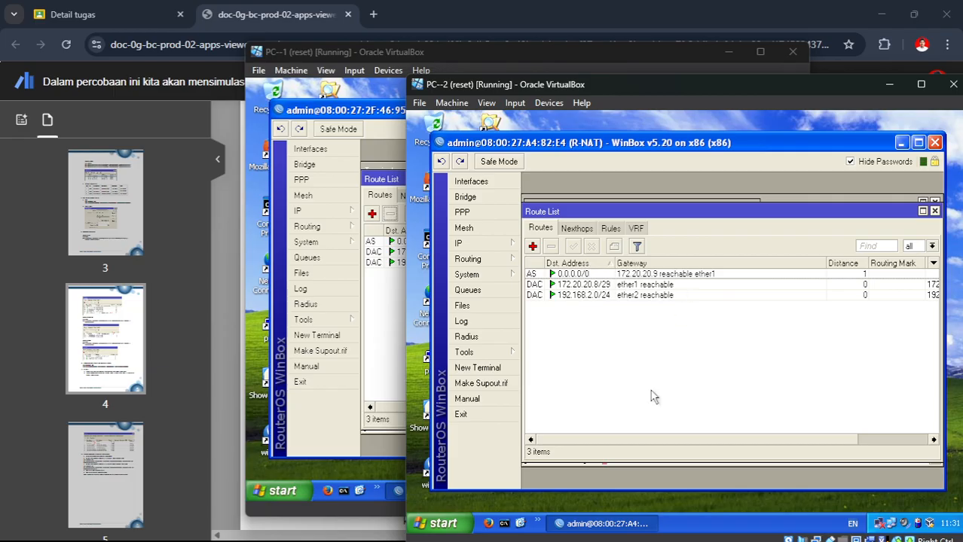
# Step: Read the lab guide's instructions for masquerade NAT on R-NAT and return to PC--2's WinBox session
pyautogui.moveTo(568, 507)
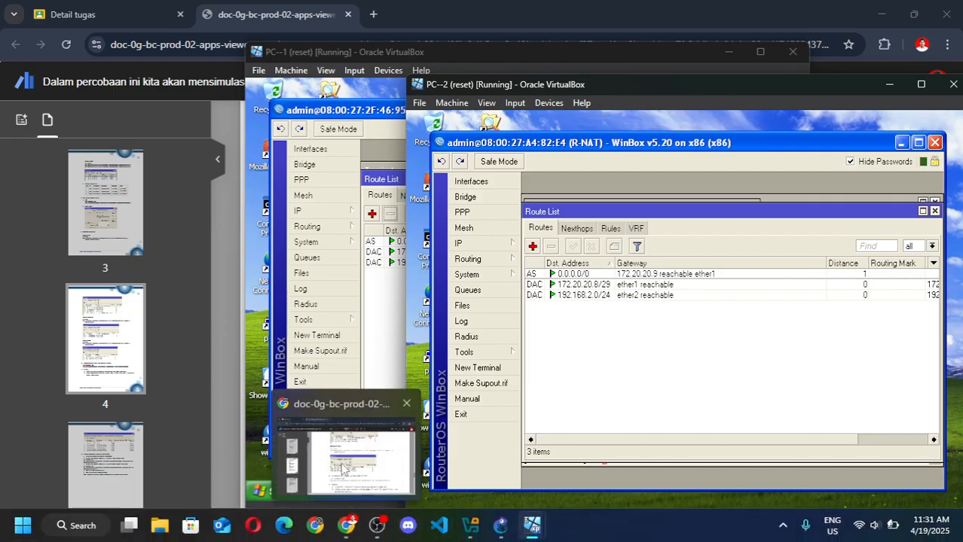
pyautogui.click(347, 525)
pyautogui.scroll(-2, 495, 367)
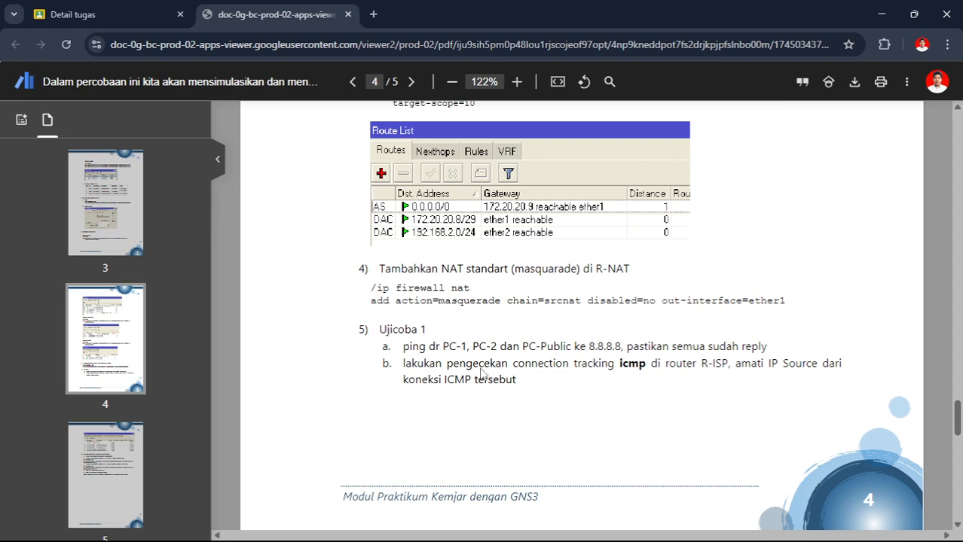
pyautogui.scroll(1, 497, 263)
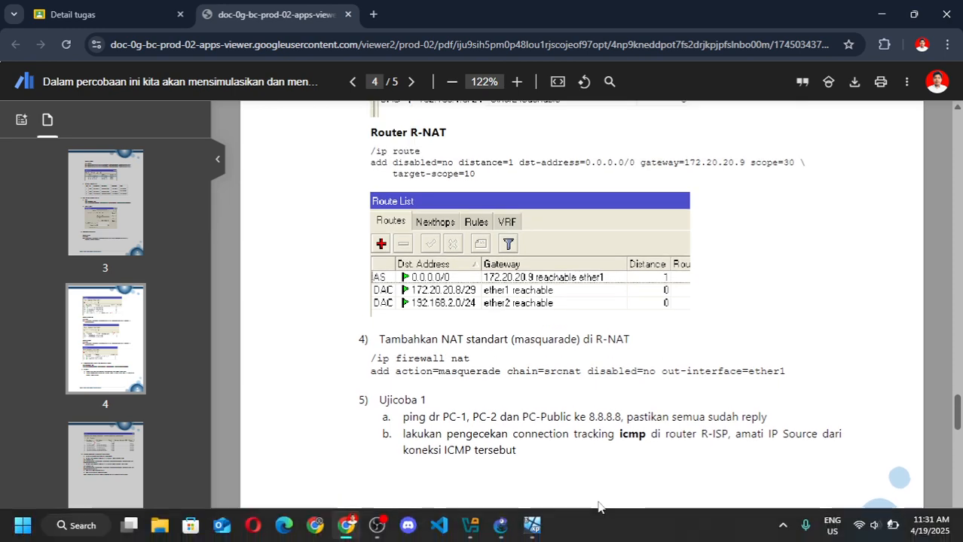
pyautogui.moveTo(532, 525)
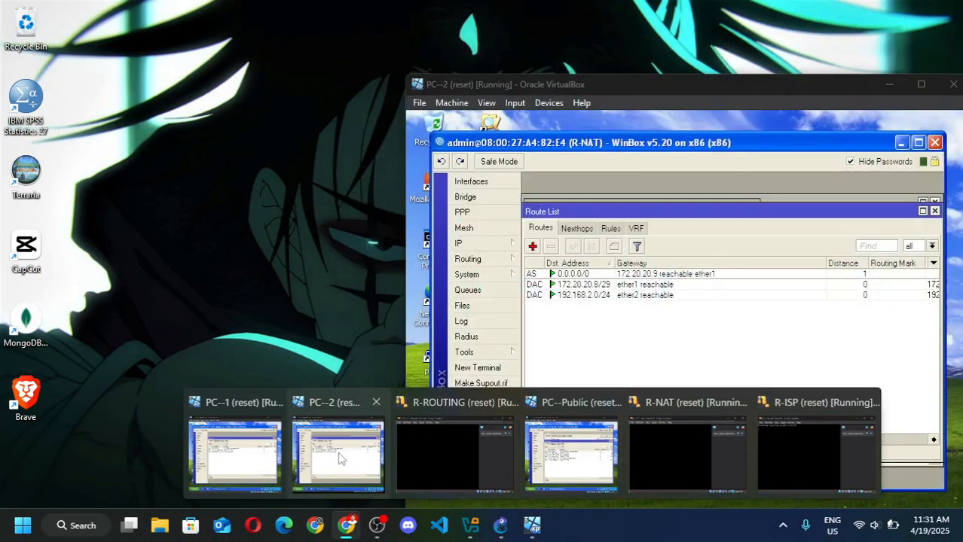
pyautogui.click(338, 452)
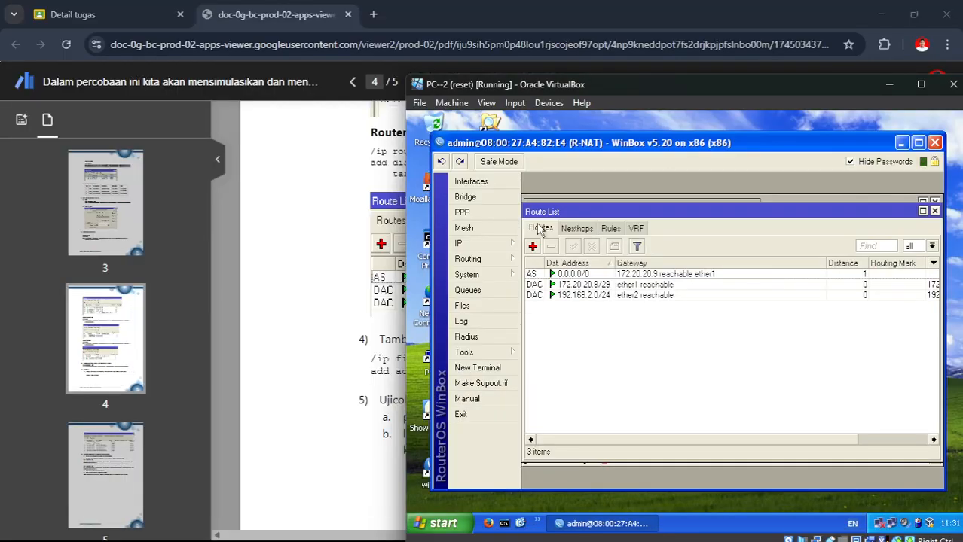
# Step: Open the existing srcnat rule in R-NAT's firewall NAT list, check its out-interface and masquerade action, and apply it
pyautogui.moveTo(603, 213)
pyautogui.mouseDown()
pyautogui.moveTo(569, 351)
pyautogui.moveTo(666, 329)
pyautogui.moveTo(591, 200)
pyautogui.mouseUp()
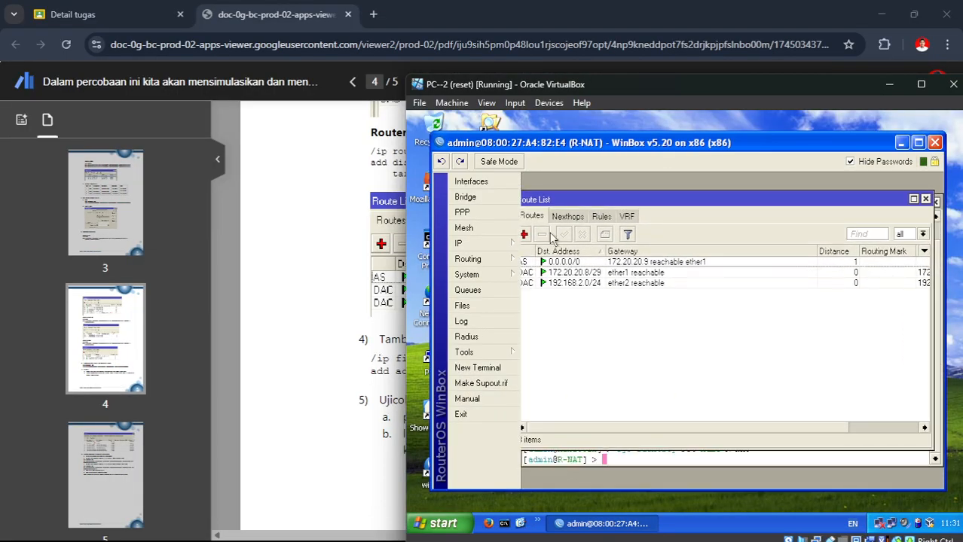
pyautogui.click(485, 245)
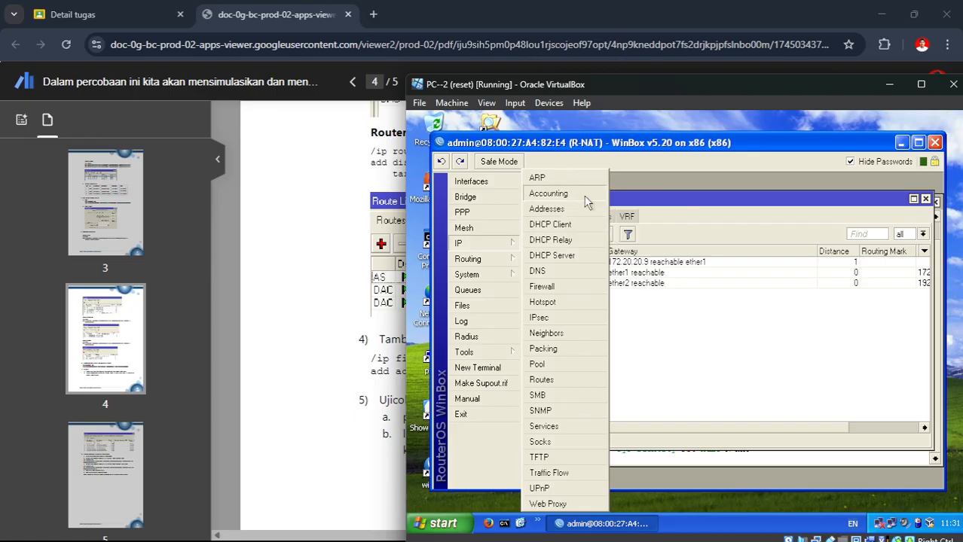
pyautogui.click(568, 290)
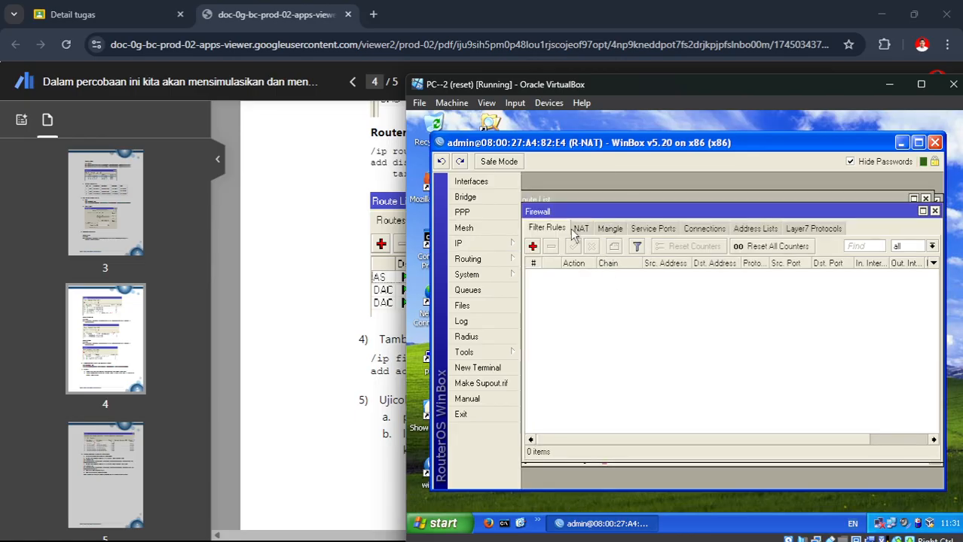
pyautogui.click(580, 228)
pyautogui.click(586, 276)
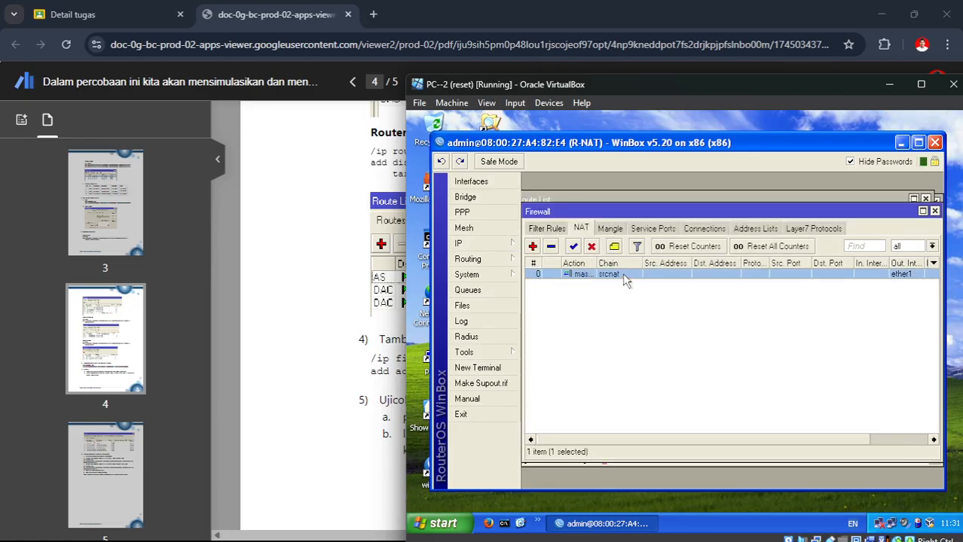
pyautogui.doubleClick(622, 273)
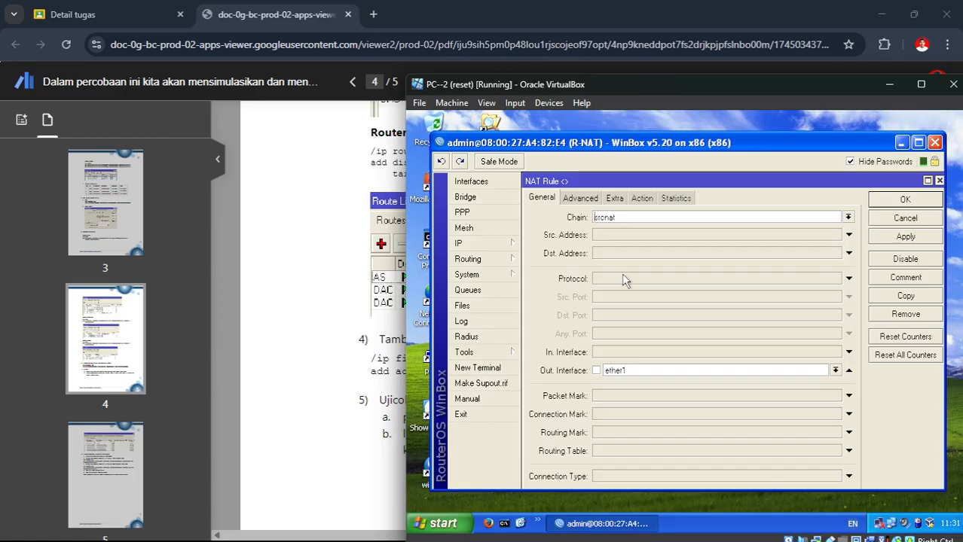
pyautogui.click(642, 198)
pyautogui.click(904, 237)
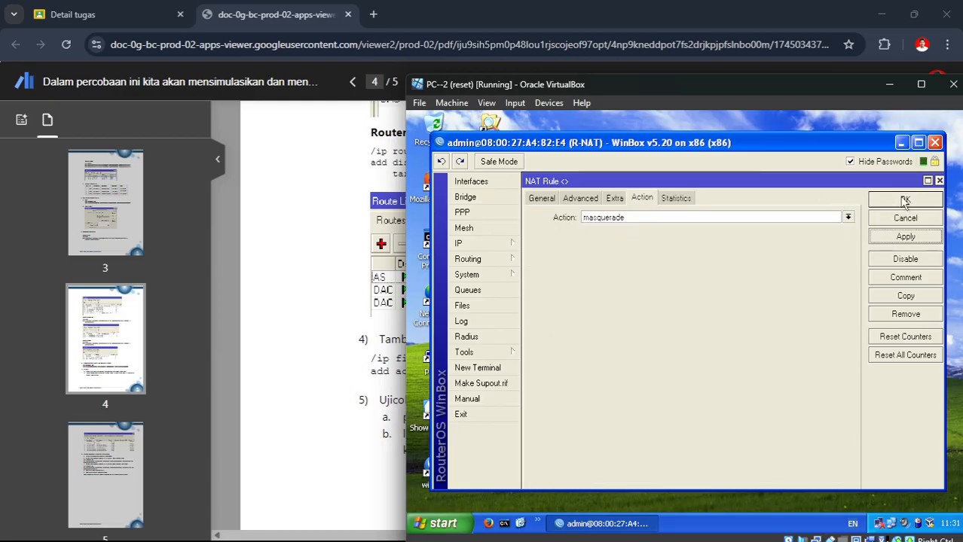
pyautogui.click(904, 200)
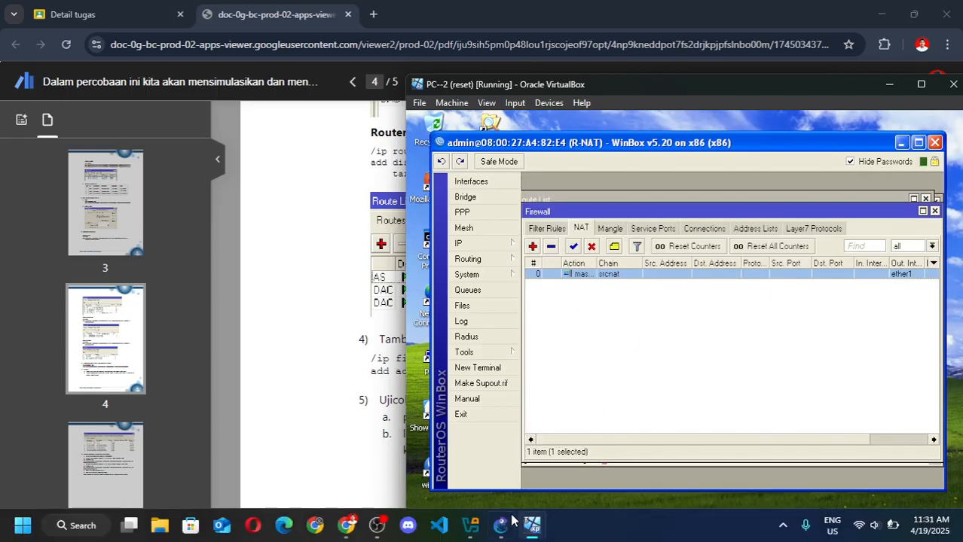
# Step: Read the lab guide's "Ujicoba 1" instructions on ping tests and ICMP connection tracking
pyautogui.moveTo(345, 526)
pyautogui.click(341, 450)
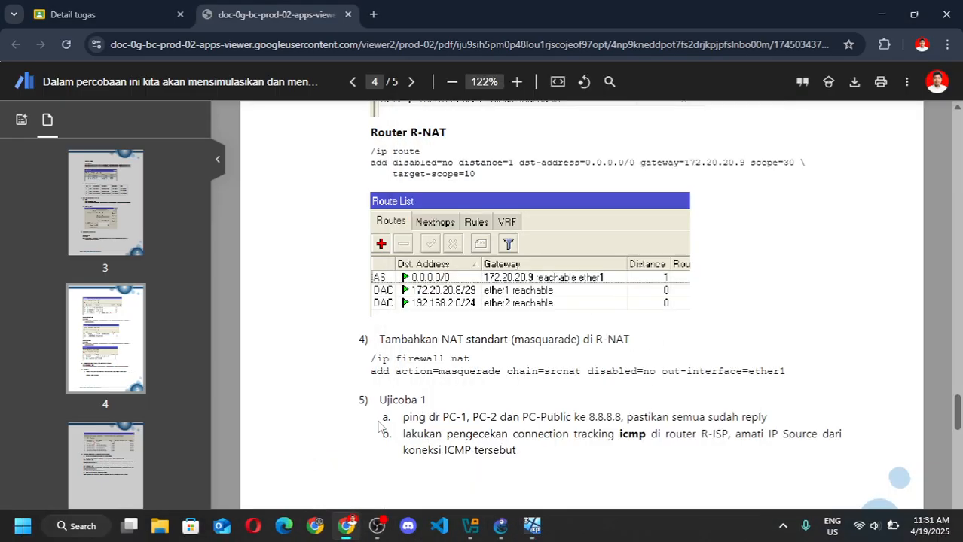
pyautogui.scroll(-1, 635, 386)
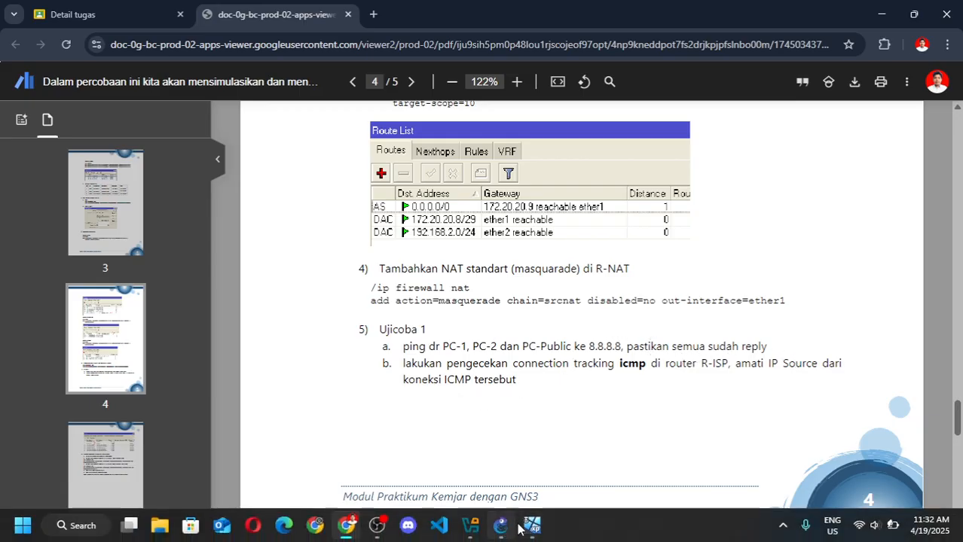
# Step: Switch to the PC--1 virtual machine and run a continuous ping with "ping 8.8.8.8 -t" in Command Prompt
pyautogui.moveTo(532, 525)
pyautogui.click(244, 454)
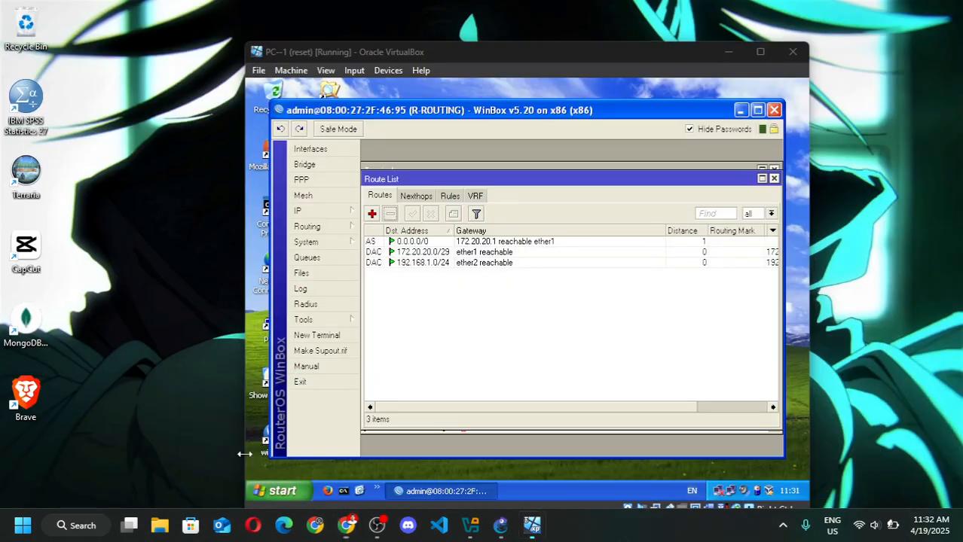
pyautogui.click(340, 493)
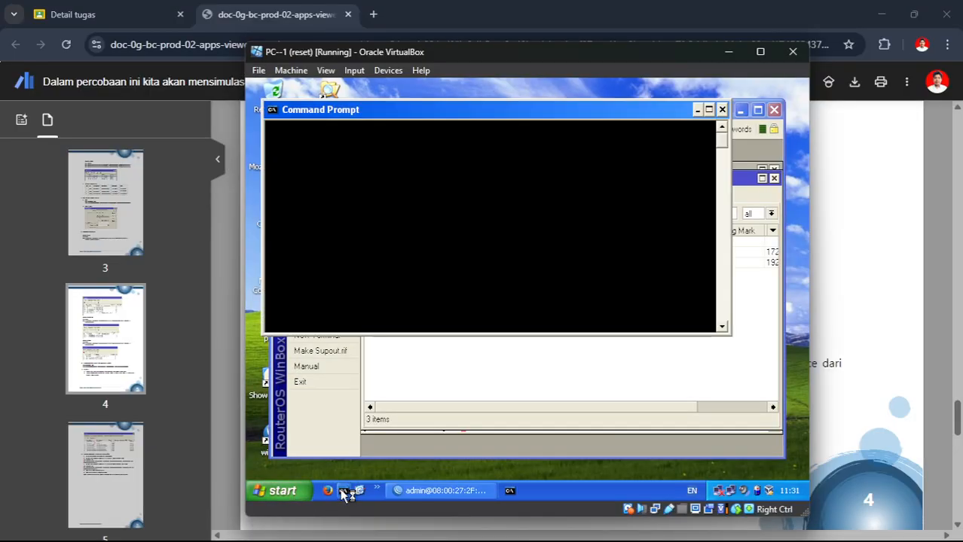
pyautogui.click(332, 496)
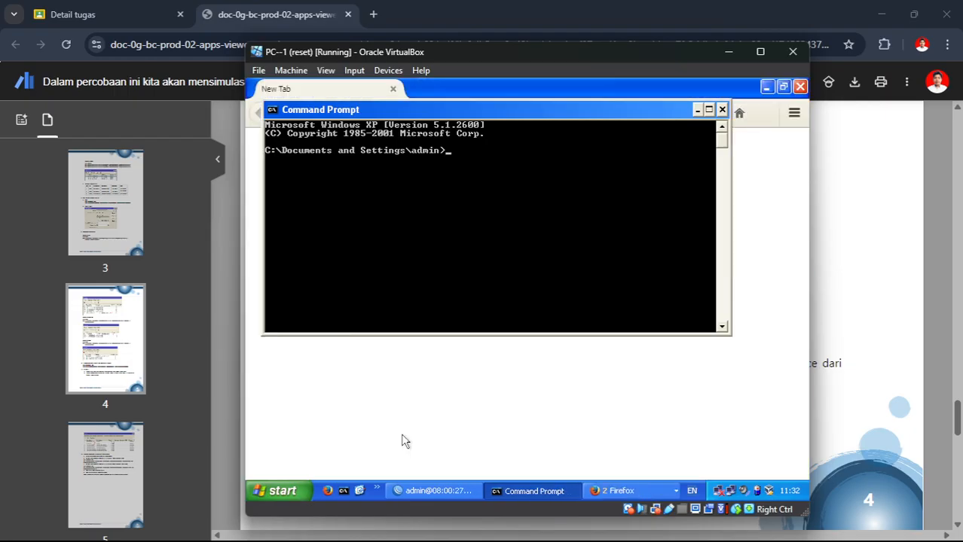
pyautogui.click(673, 494)
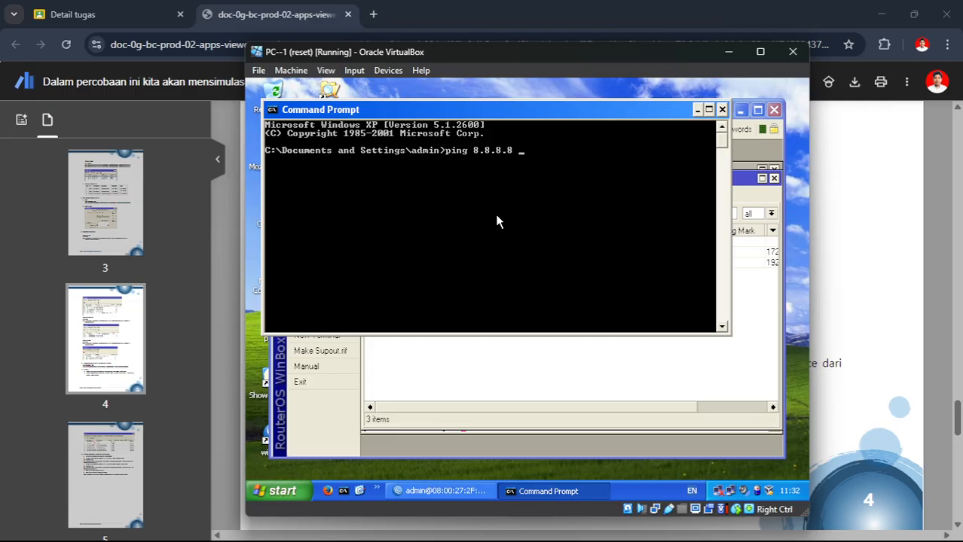
pyautogui.press('Return')
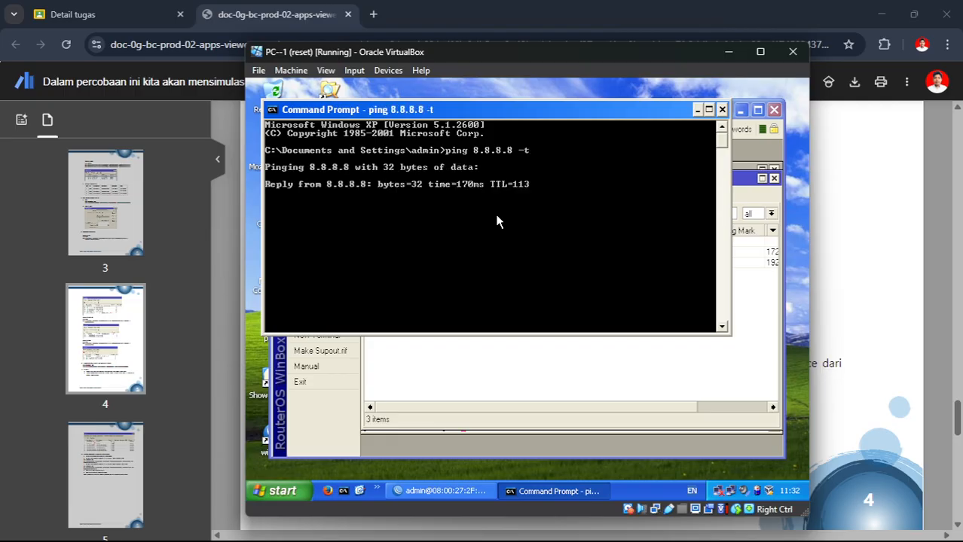
# Step: Switch to the PC--2 virtual machine and run "ping 8.8.8.8 -t" in Command Prompt
pyautogui.moveTo(639, 531)
pyautogui.moveTo(541, 533)
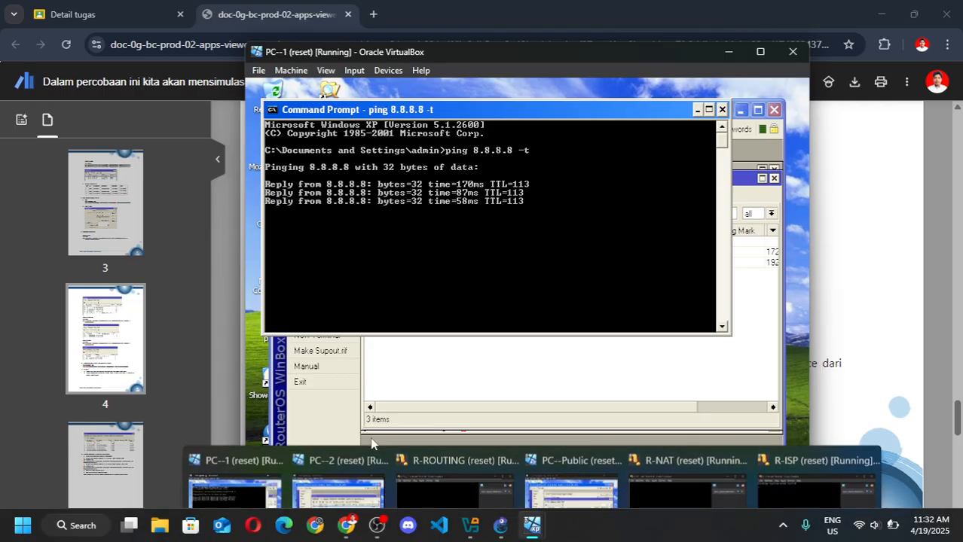
pyautogui.click(335, 486)
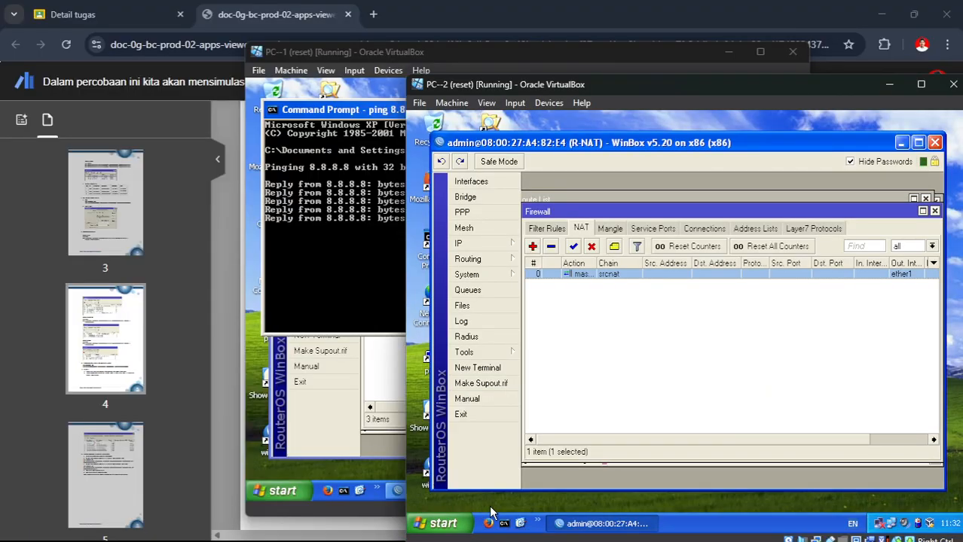
pyautogui.click(503, 523)
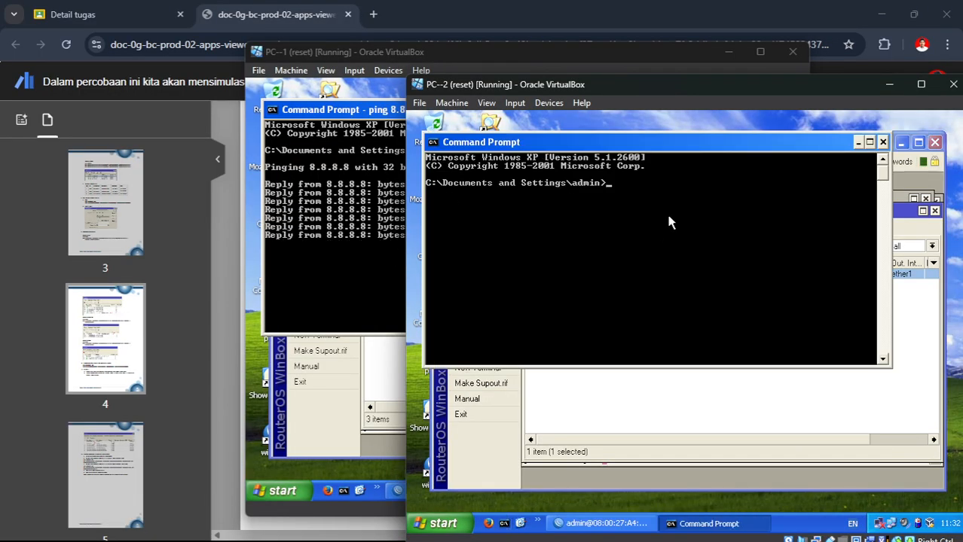
pyautogui.write('pinfg')
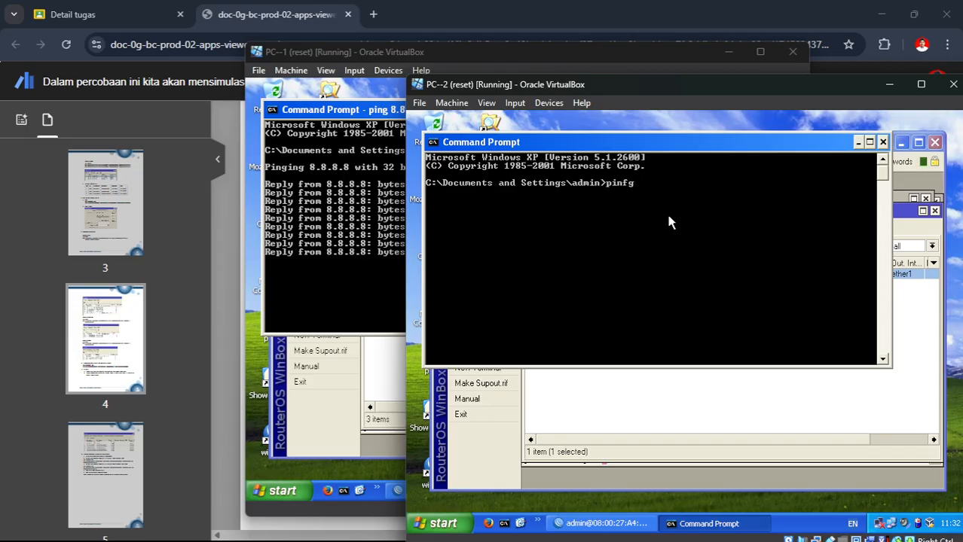
pyautogui.press('BackSpace')
pyautogui.press('BackSpace')
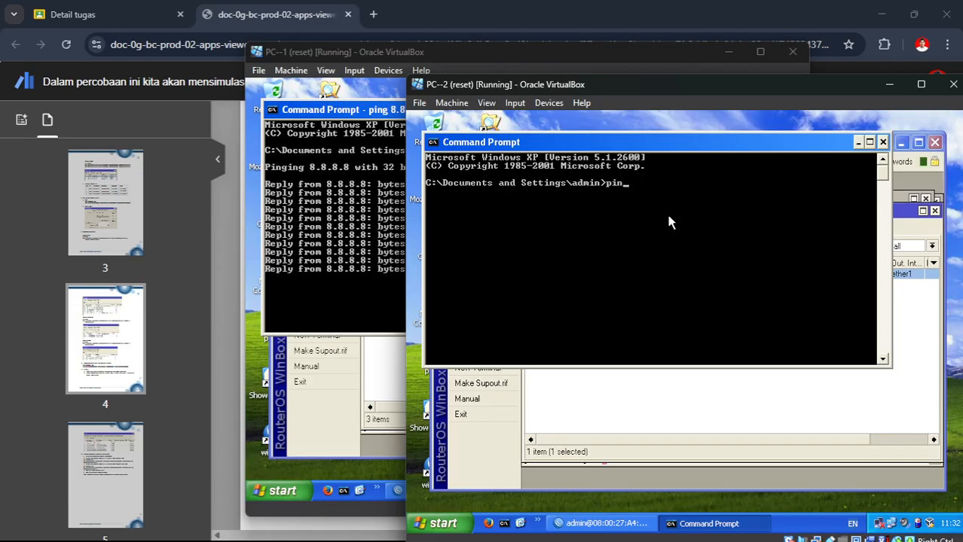
pyautogui.write('g 8.8.8.8 -t')
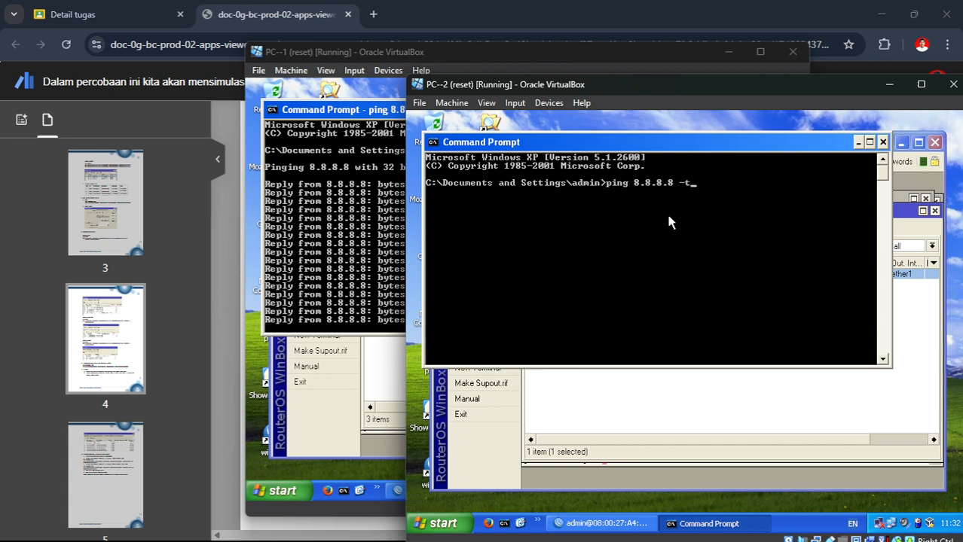
pyautogui.press('Return')
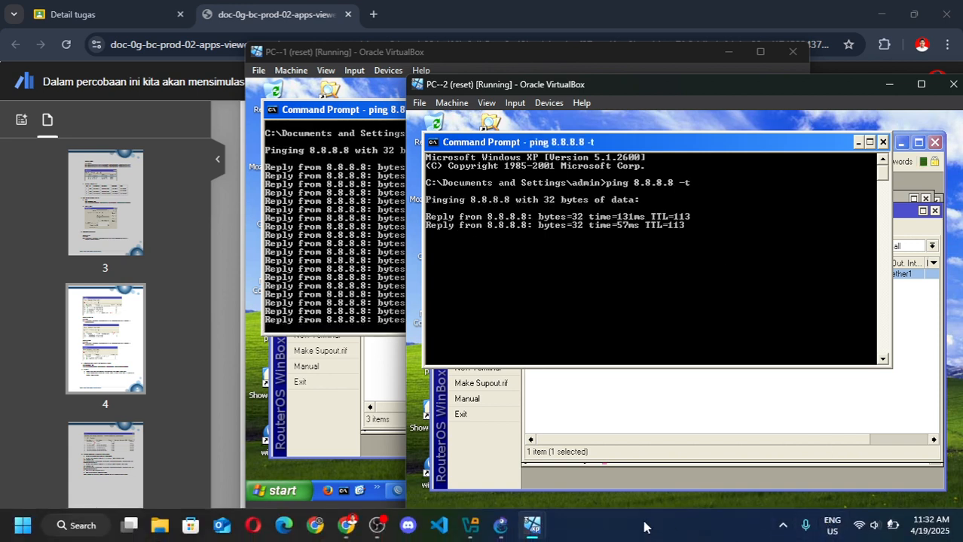
# Step: Bring up the PC--Public virtual machine, move its window aside and run "ping 8.8.8.8 -t" in Command Prompt
pyautogui.moveTo(537, 529)
pyautogui.click(580, 465)
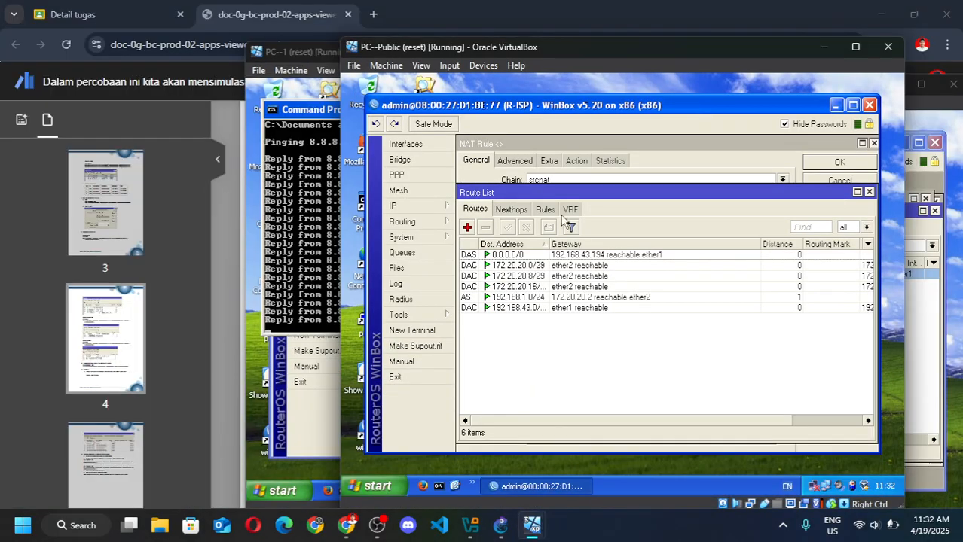
pyautogui.moveTo(535, 79); pyautogui.dragTo(197, 99)
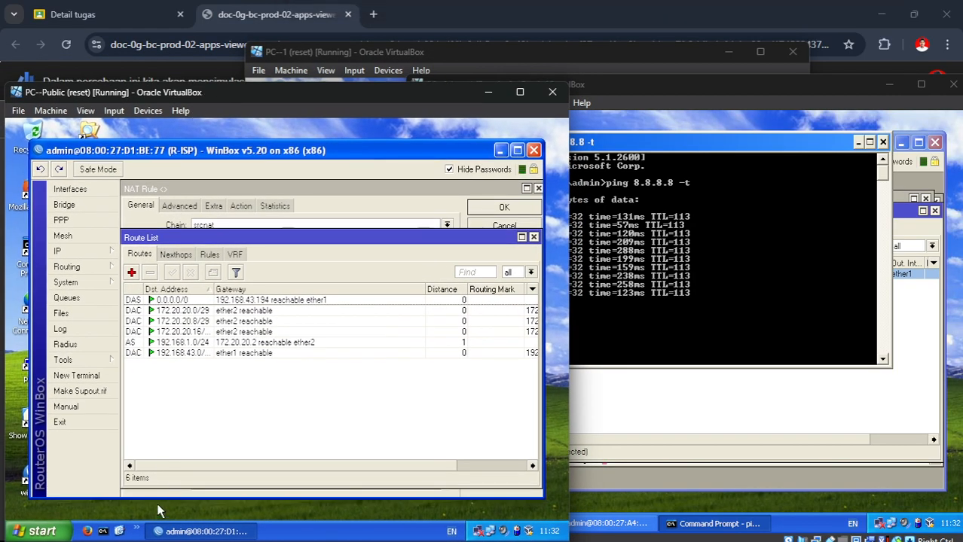
pyautogui.click(102, 531)
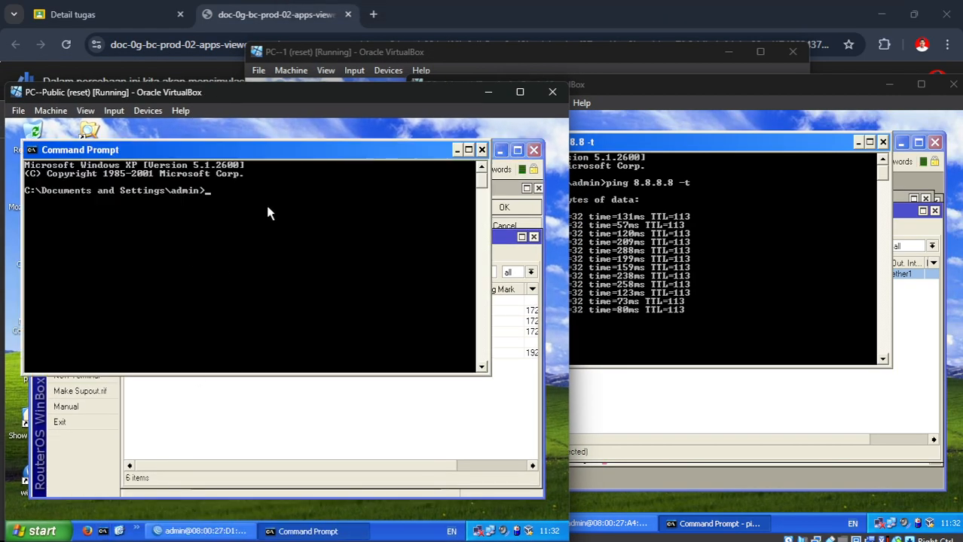
pyautogui.write('ping')
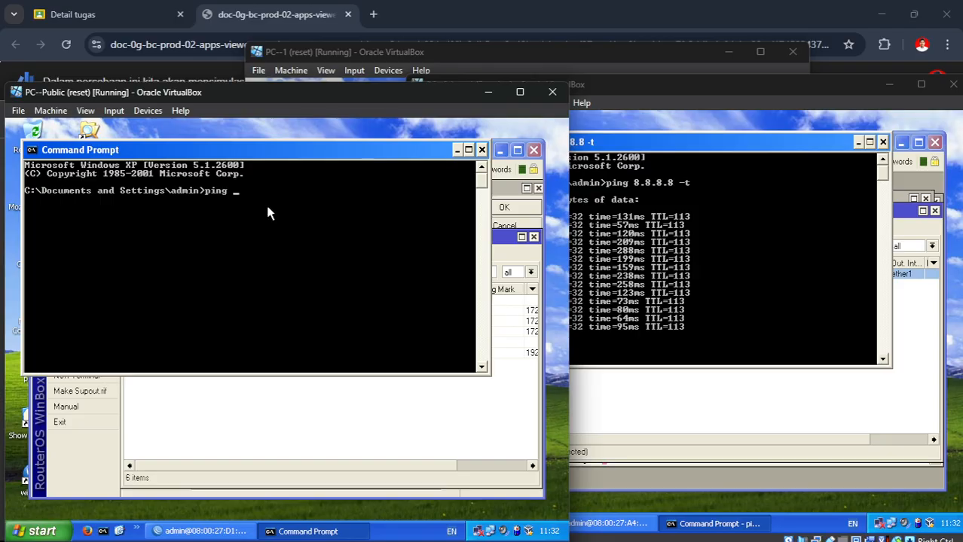
pyautogui.write(' 8.8.8.8')
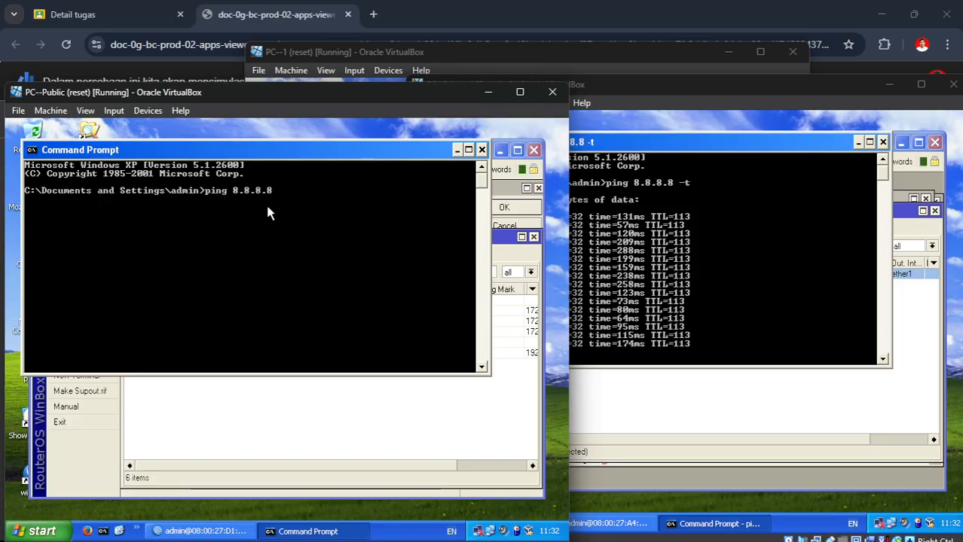
pyautogui.write(' -t')
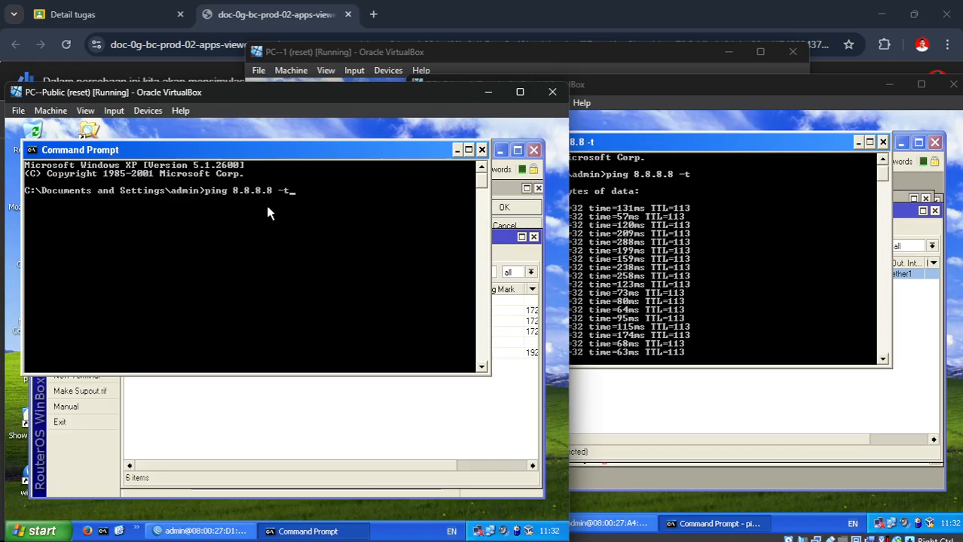
pyautogui.press('Return')
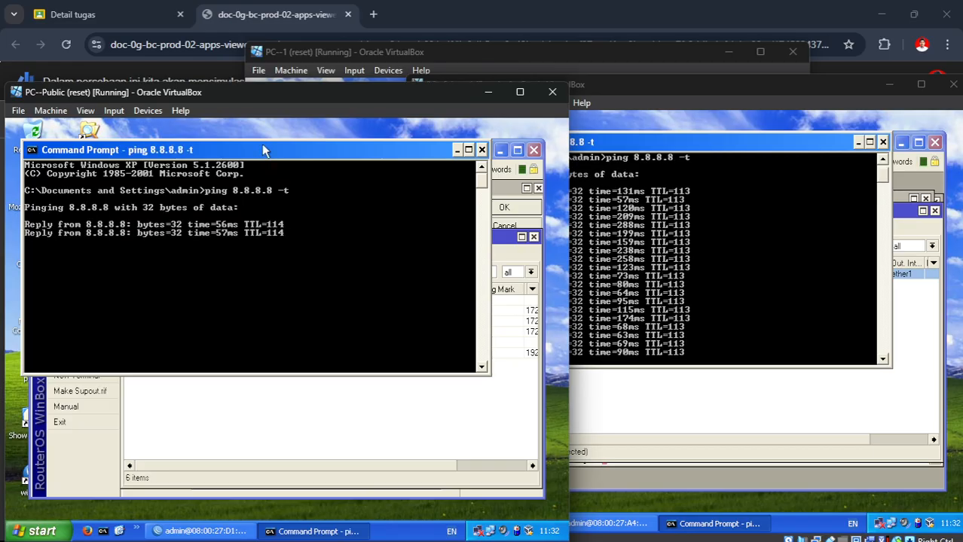
# Step: Move the ping window clear of WinBox, open R-ISP's firewall connection tracking and sort the connections by protocol to examine the ICMP source addresses
pyautogui.moveTo(270, 163); pyautogui.dragTo(318, 339)
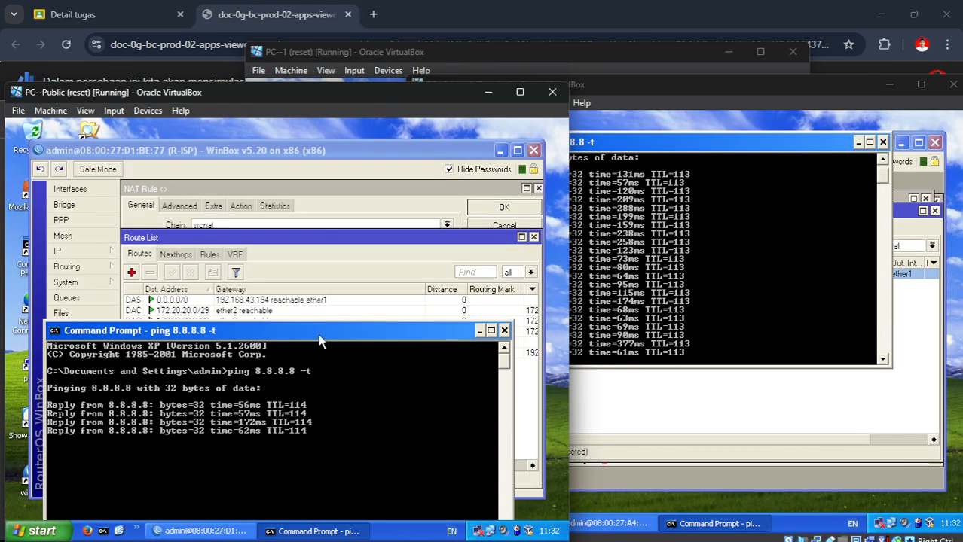
pyautogui.moveTo(467, 332); pyautogui.dragTo(437, 280)
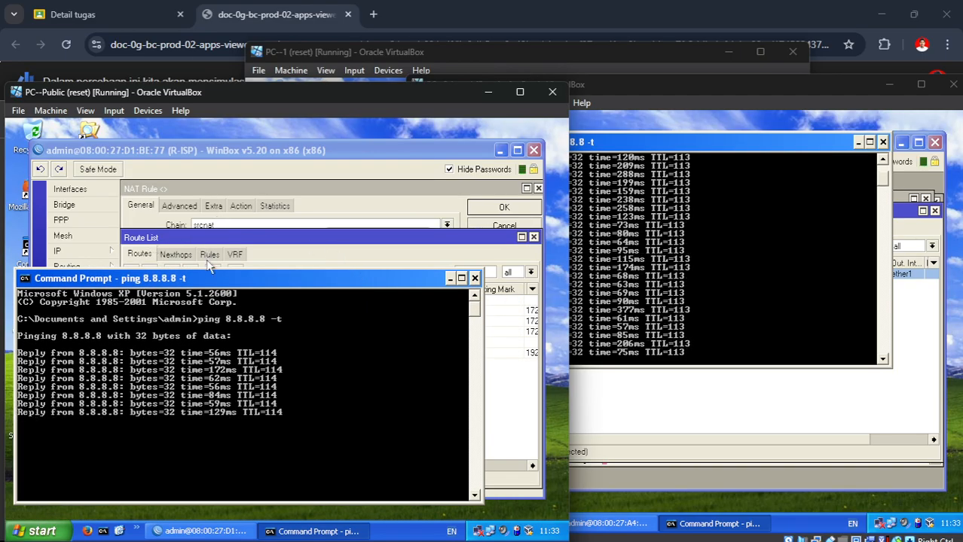
pyautogui.moveTo(195, 282); pyautogui.dragTo(277, 269)
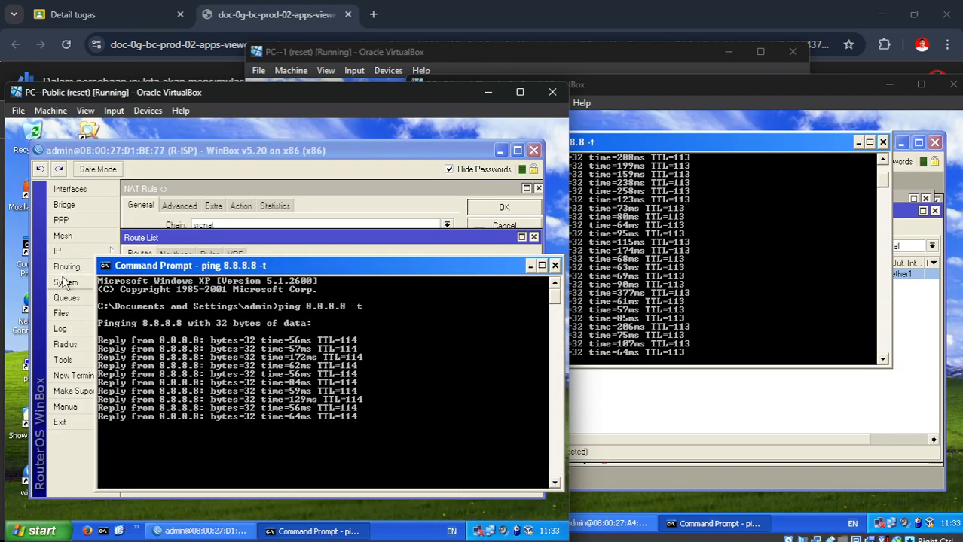
pyautogui.click(58, 251)
pyautogui.click(150, 294)
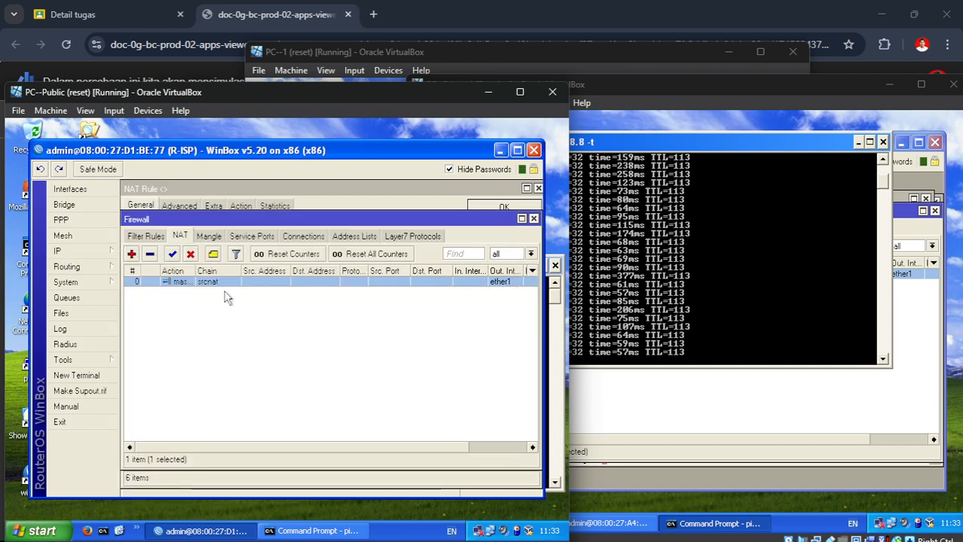
pyautogui.click(303, 237)
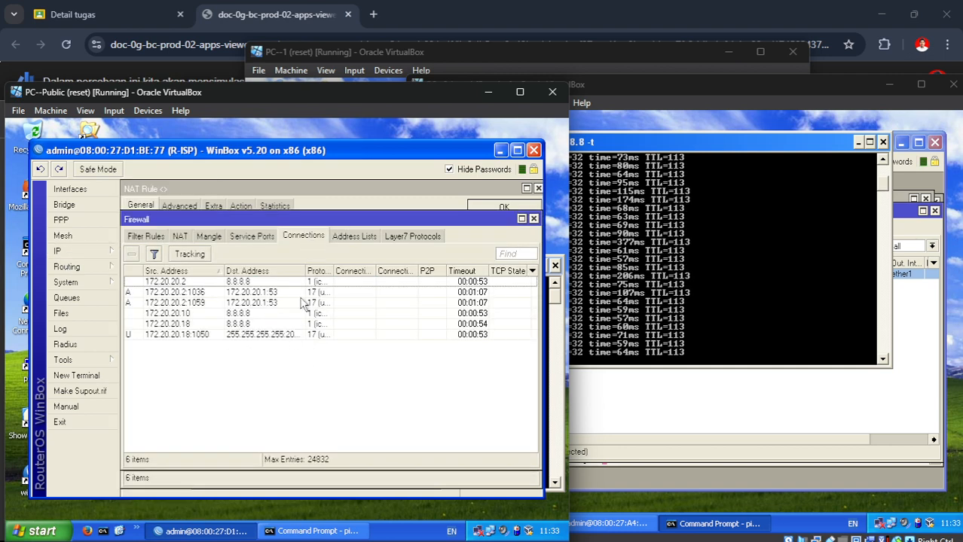
pyautogui.click(313, 272)
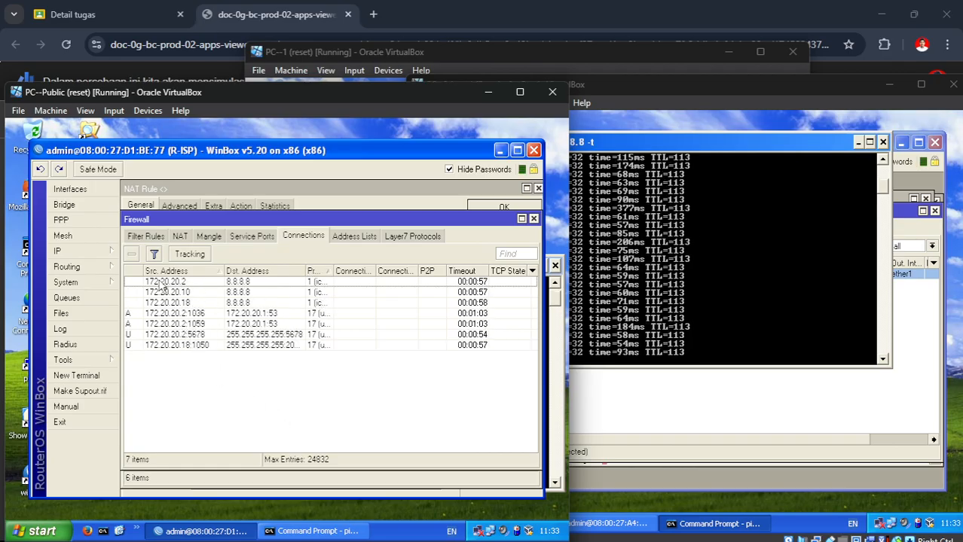
# Step: Compare the ICMP source addresses in R-ISP's connection list with the expected Firewall connections table on page 5 of the lab module in Chrome
pyautogui.moveTo(345, 527)
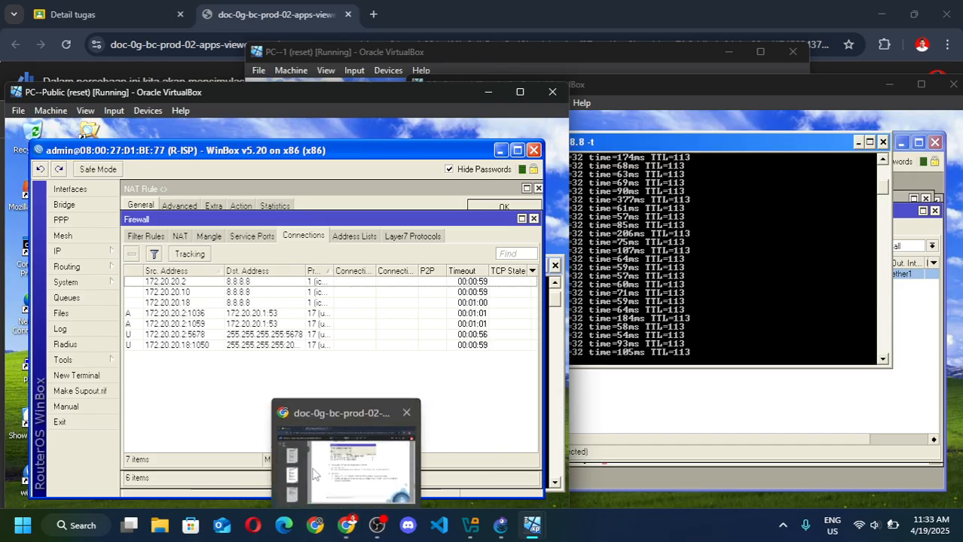
pyautogui.click(312, 471)
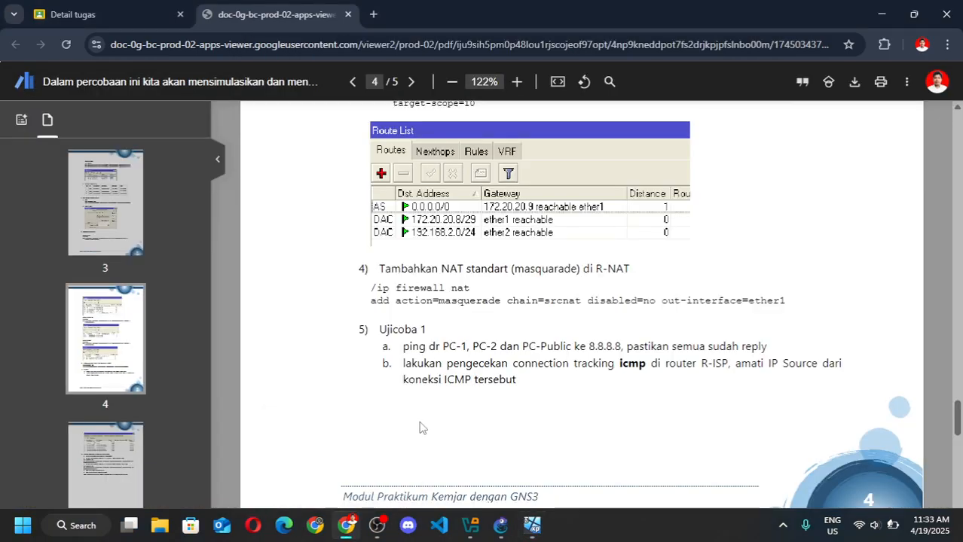
pyautogui.scroll(-5, 422, 421)
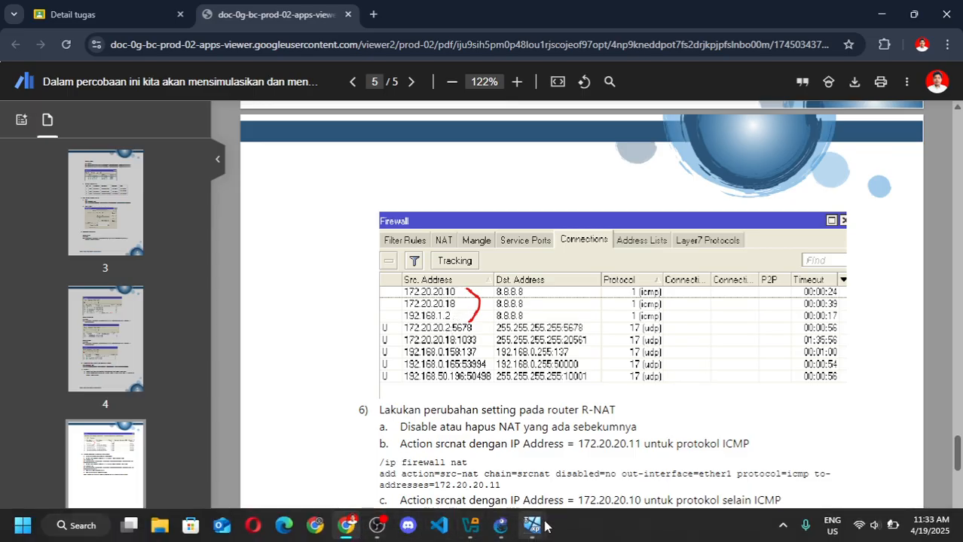
pyautogui.moveTo(532, 525)
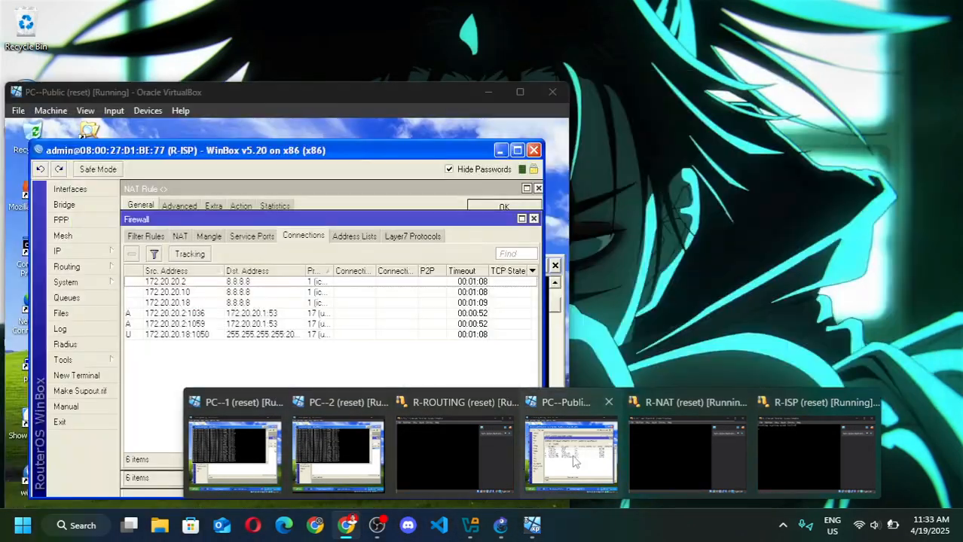
pyautogui.click(574, 461)
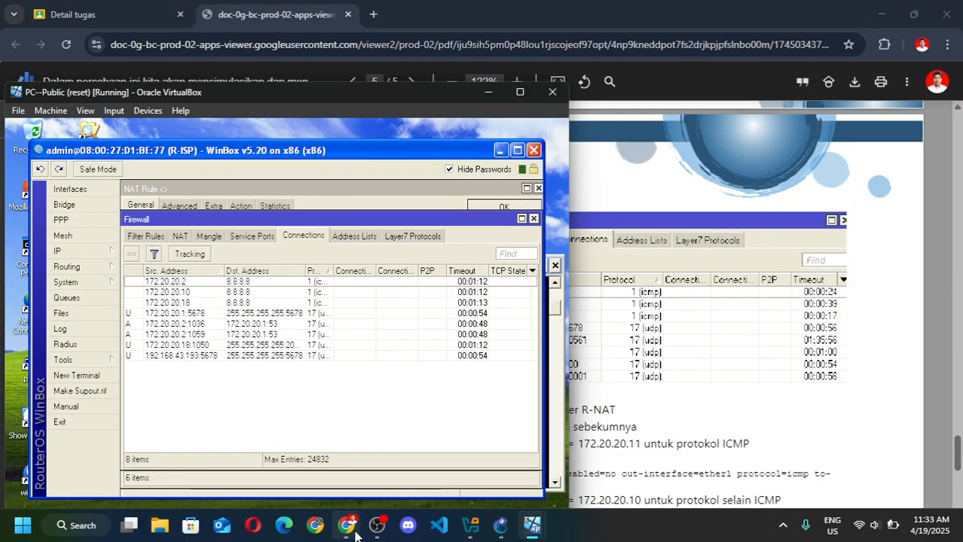
pyautogui.moveTo(375, 529)
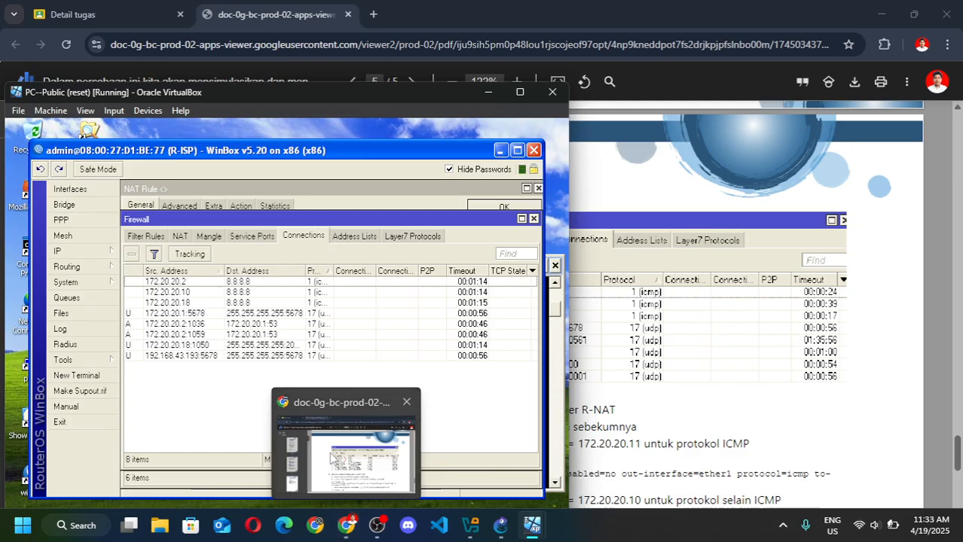
pyautogui.moveTo(331, 456)
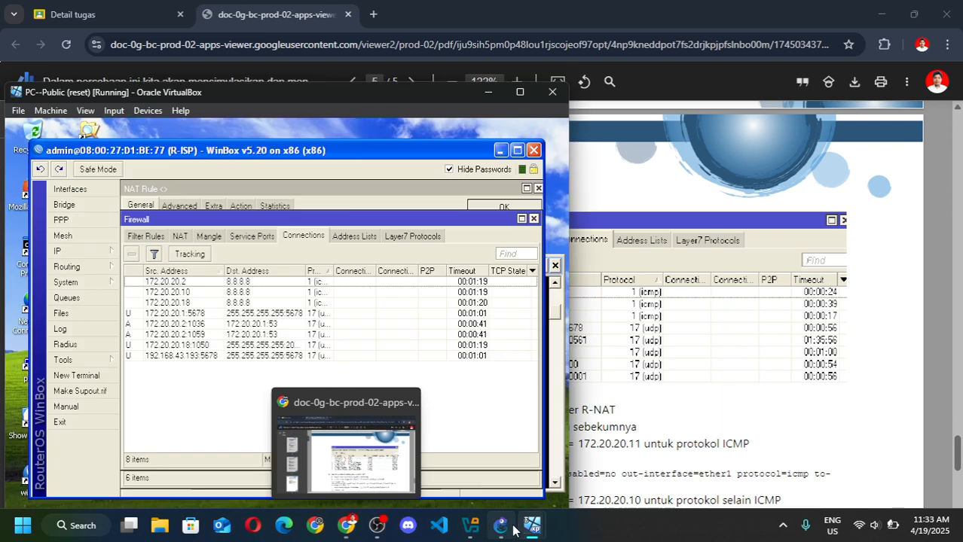
pyautogui.moveTo(525, 532)
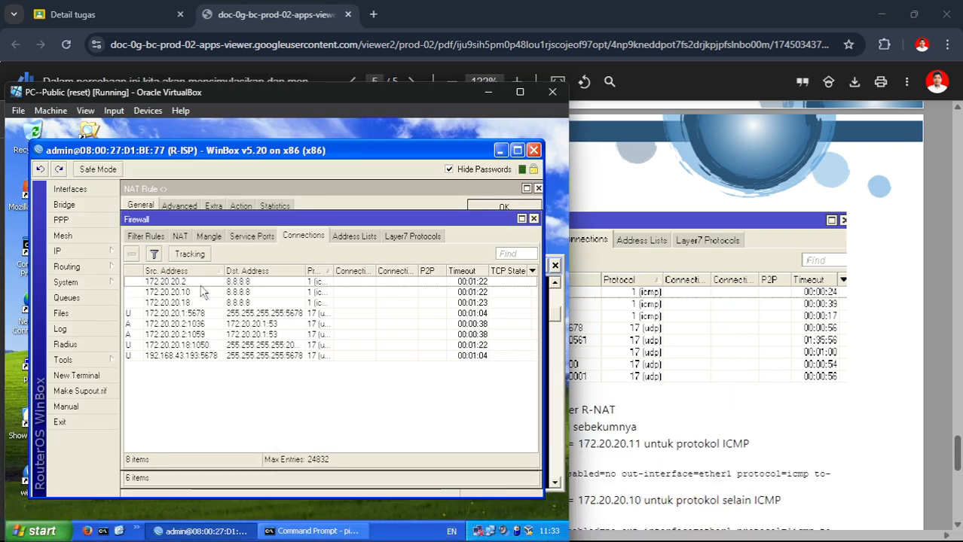
pyautogui.moveTo(346, 525)
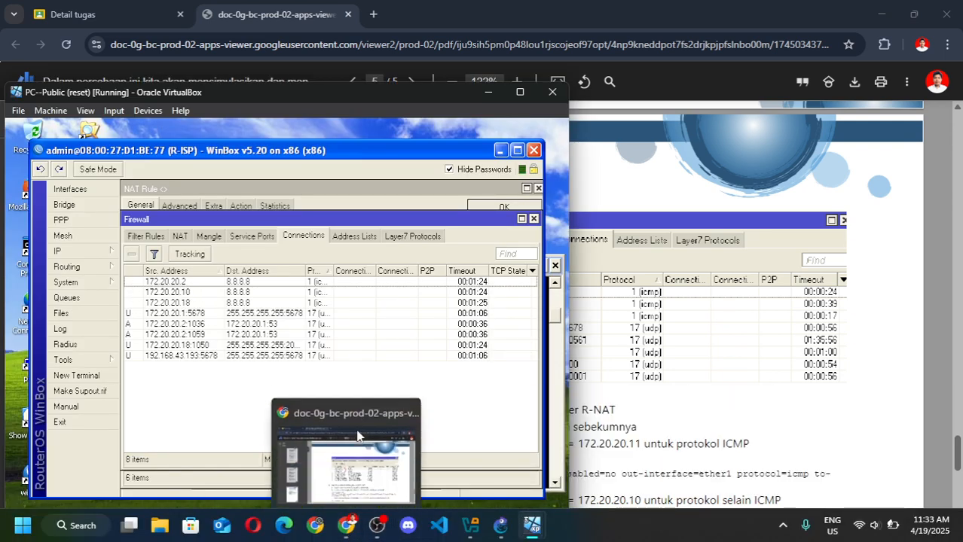
pyautogui.click(357, 436)
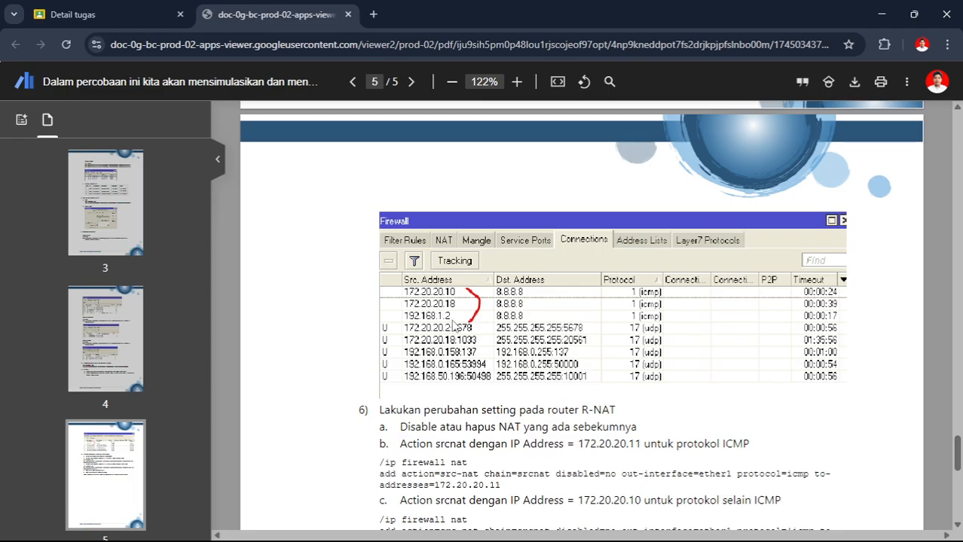
pyautogui.scroll(2, 455, 324)
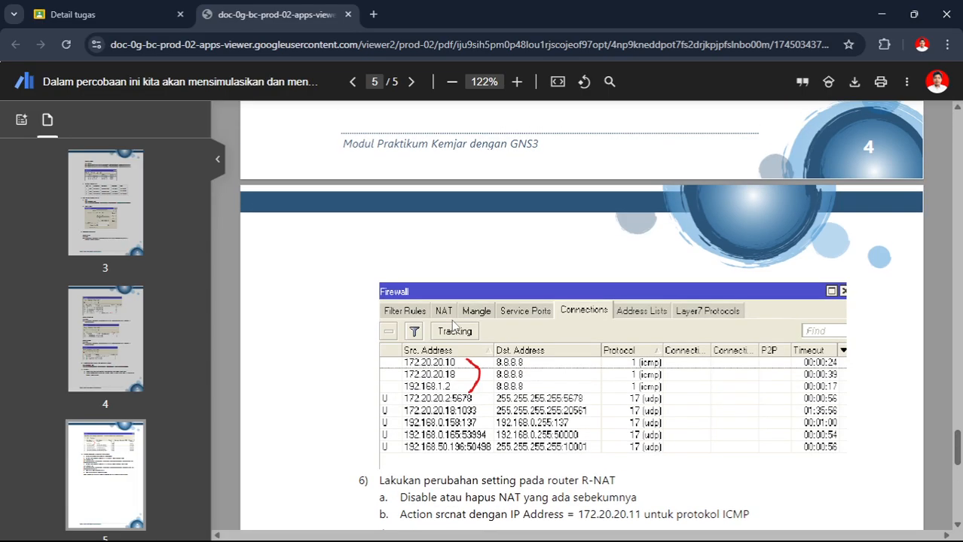
pyautogui.scroll(-2, 515, 497)
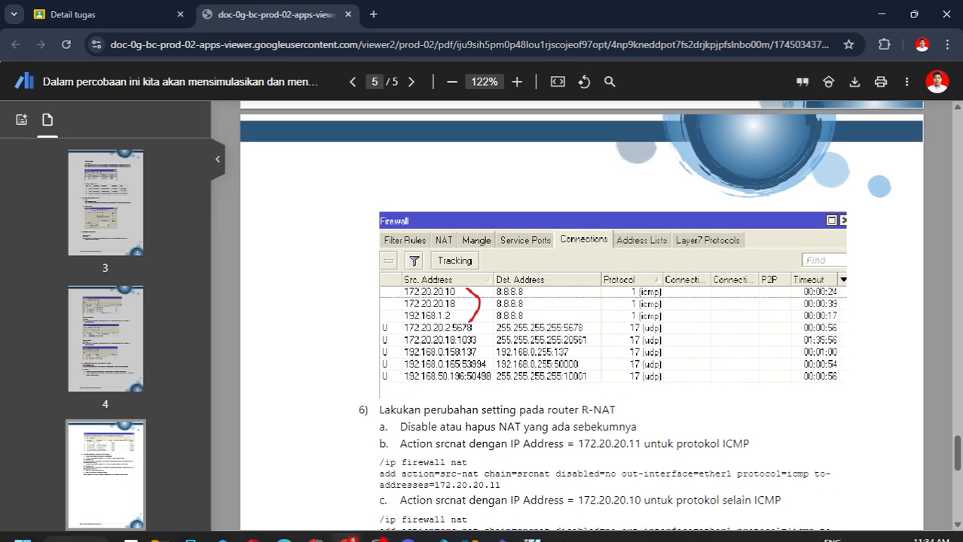
# Step: Switch to the PC--1 virtual machine, stop the running ping and move the Command Prompt window clear of WinBox
pyautogui.moveTo(532, 525)
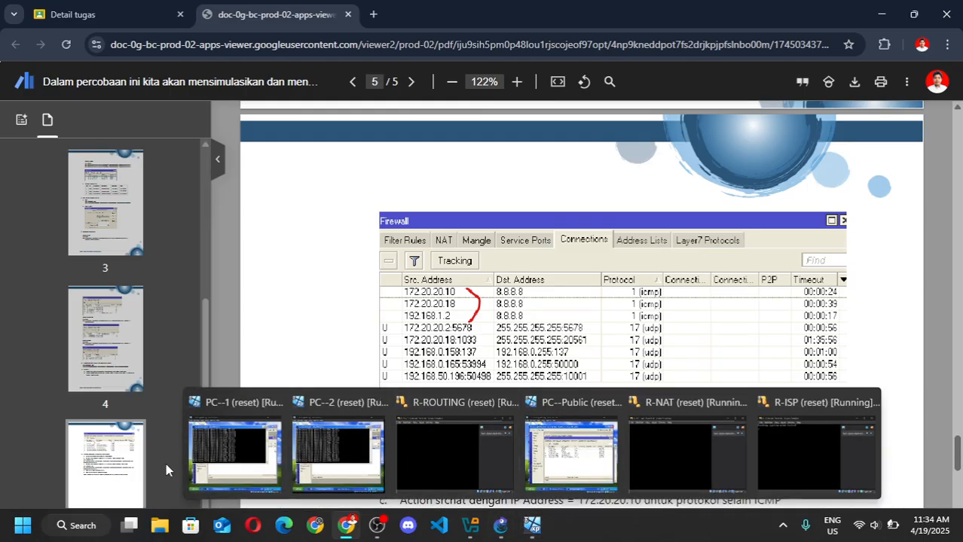
pyautogui.click(233, 452)
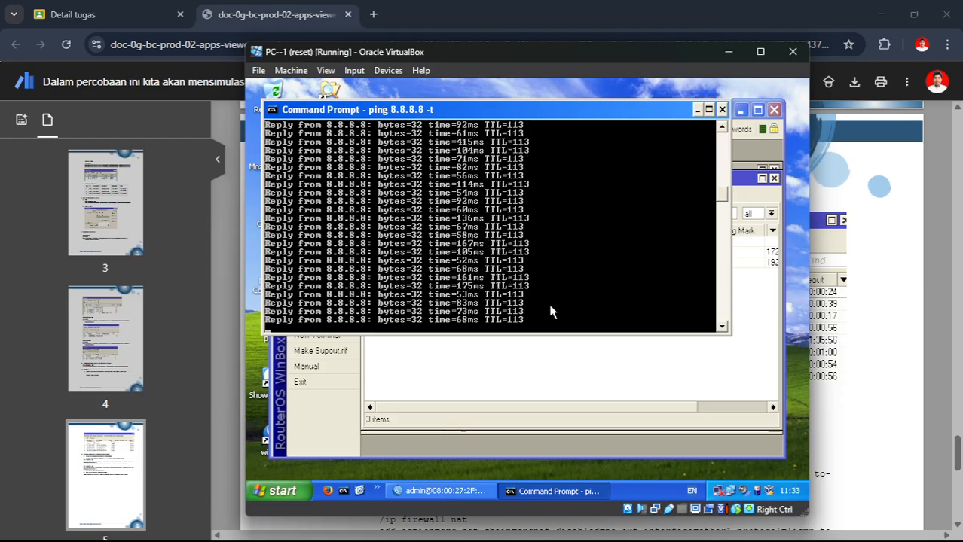
pyautogui.hotkey('ctrl', 'c')
pyautogui.write('C')
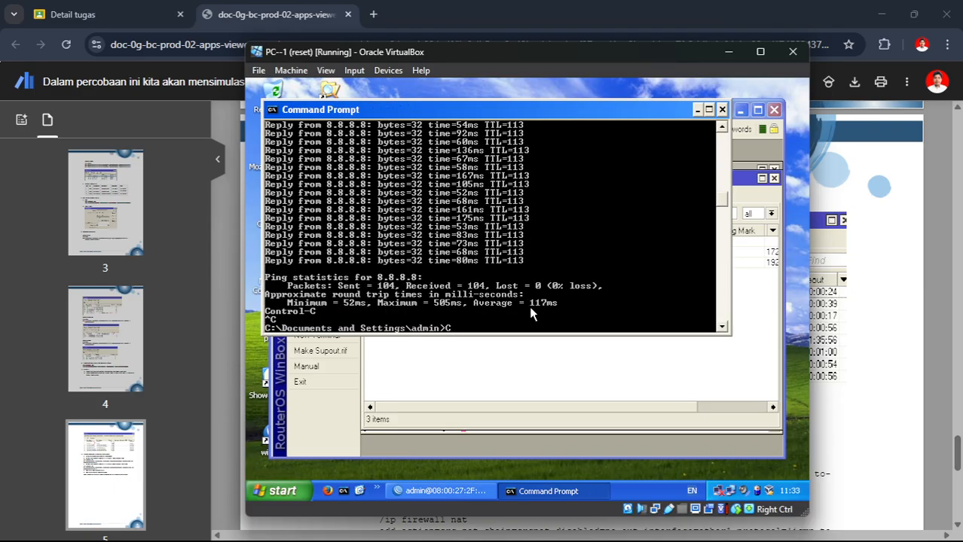
pyautogui.moveTo(529, 113); pyautogui.dragTo(684, 274)
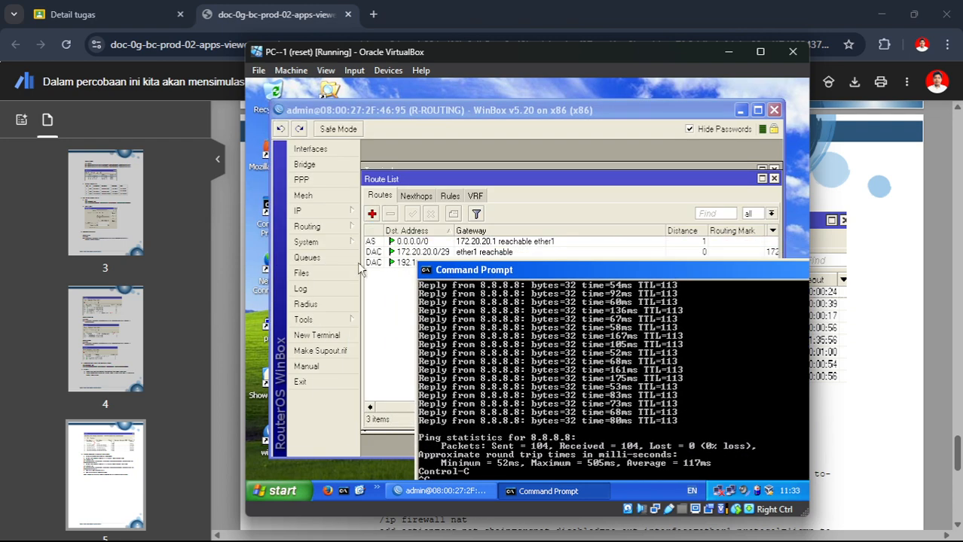
# Step: Disable the srcnat masquerade rule on ether1 in R-ROUTING's firewall NAT list
pyautogui.click(305, 211)
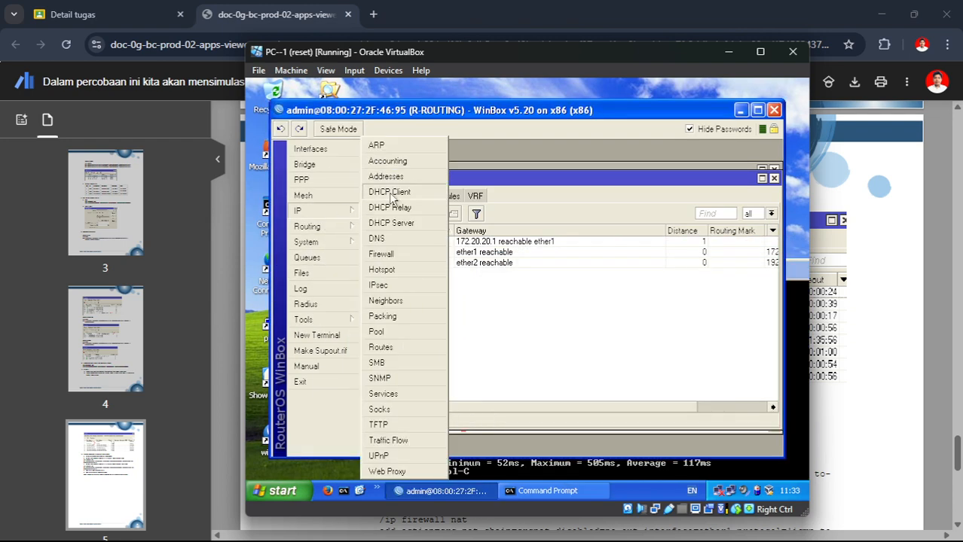
pyautogui.click(411, 255)
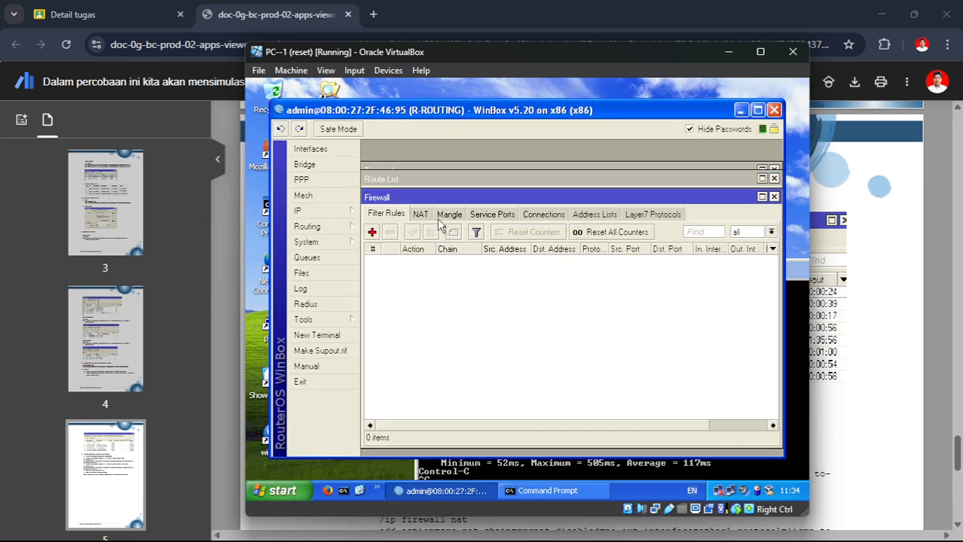
pyautogui.click(420, 215)
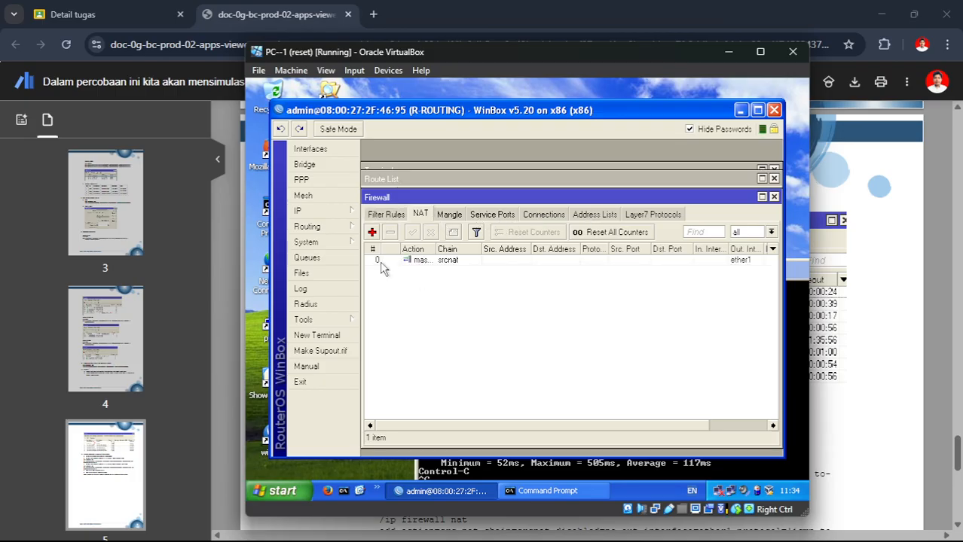
pyautogui.click(389, 260)
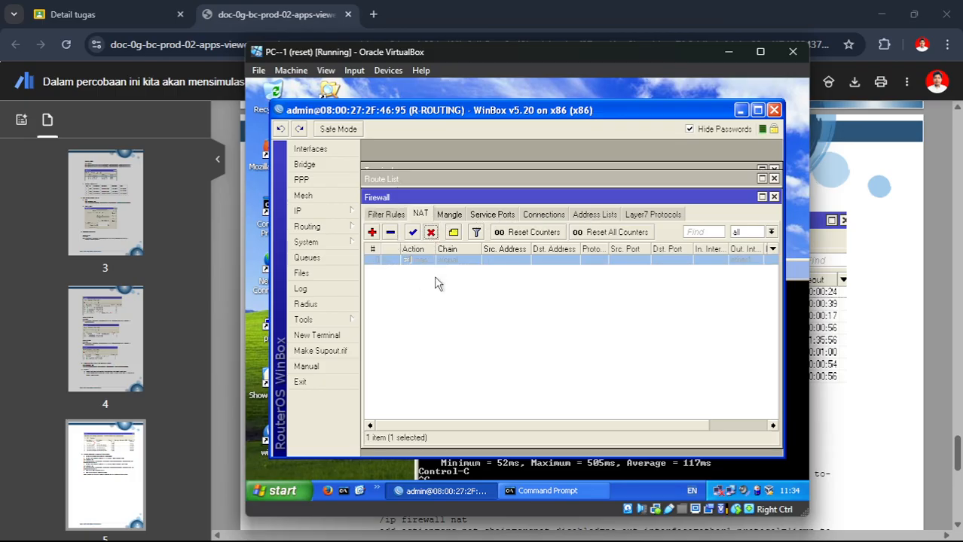
# Step: Bring PC--1's Command Prompt back into view and rerun "ping 8.8.8.8 -t"
pyautogui.click(475, 470)
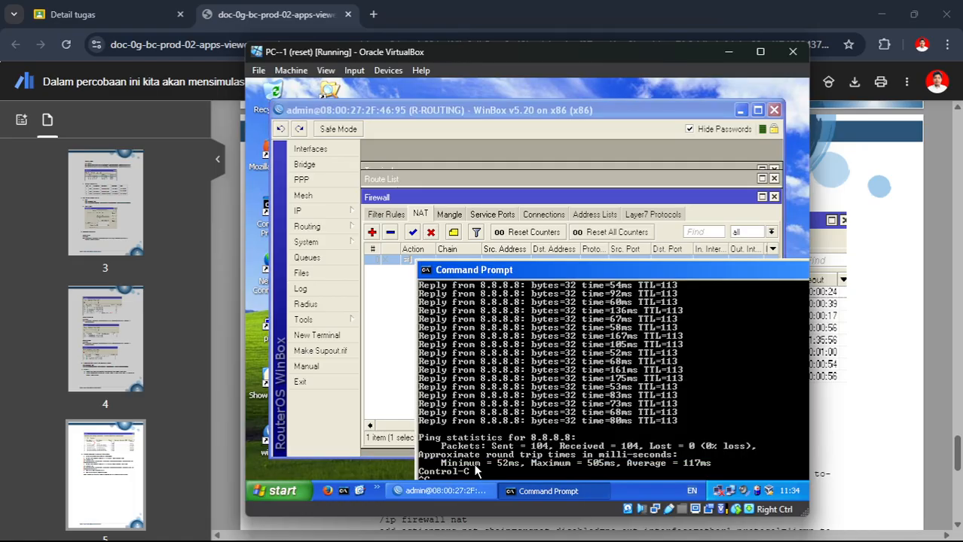
pyautogui.moveTo(550, 269); pyautogui.dragTo(472, 196)
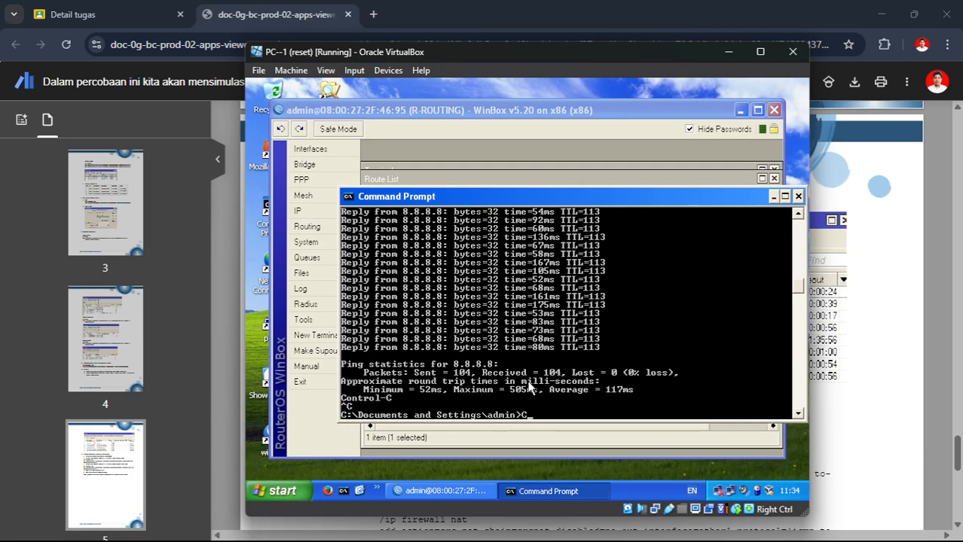
pyautogui.press('BackSpace')
pyautogui.press('Up')
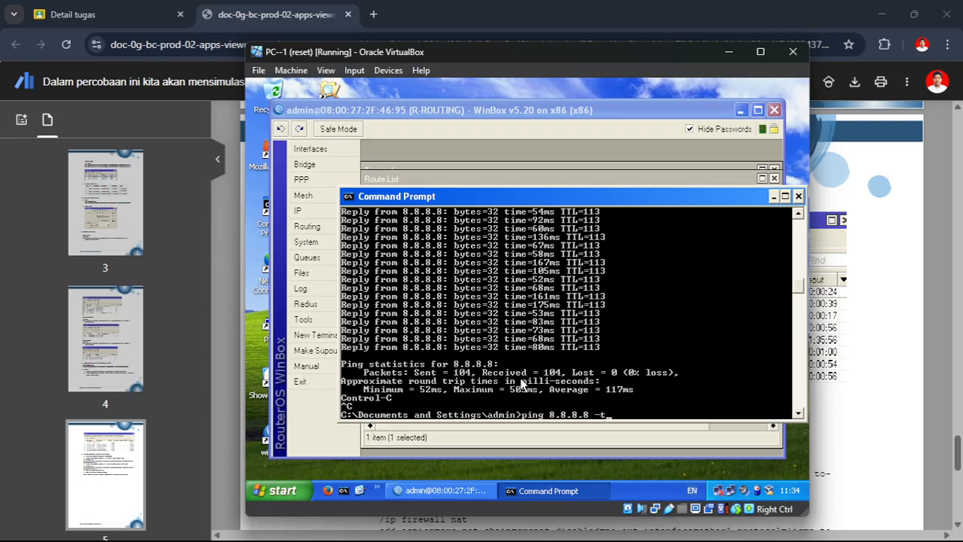
pyautogui.press('Return')
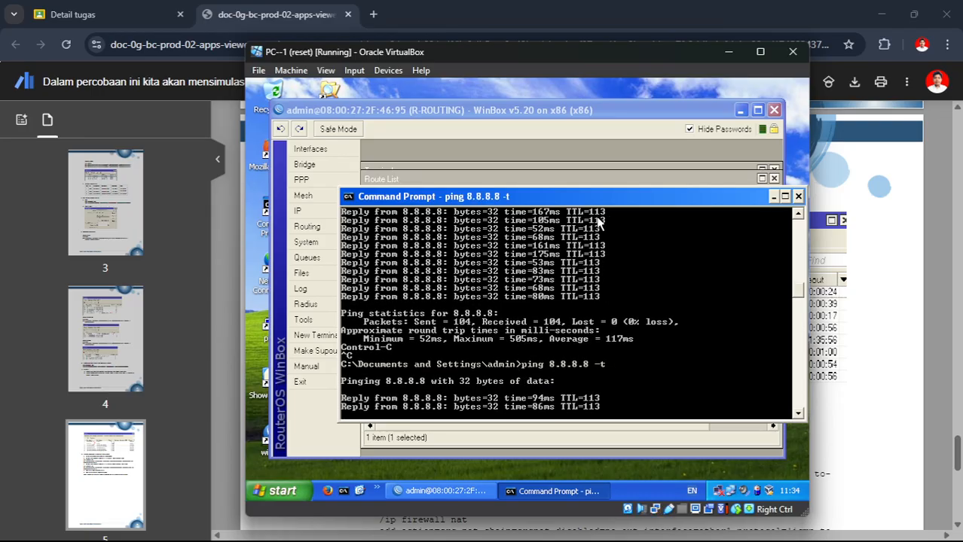
# Step: Switch to the PC--Public virtual machine and check the ICMP source addresses in R-ISP's connection list again
pyautogui.moveTo(413, 540)
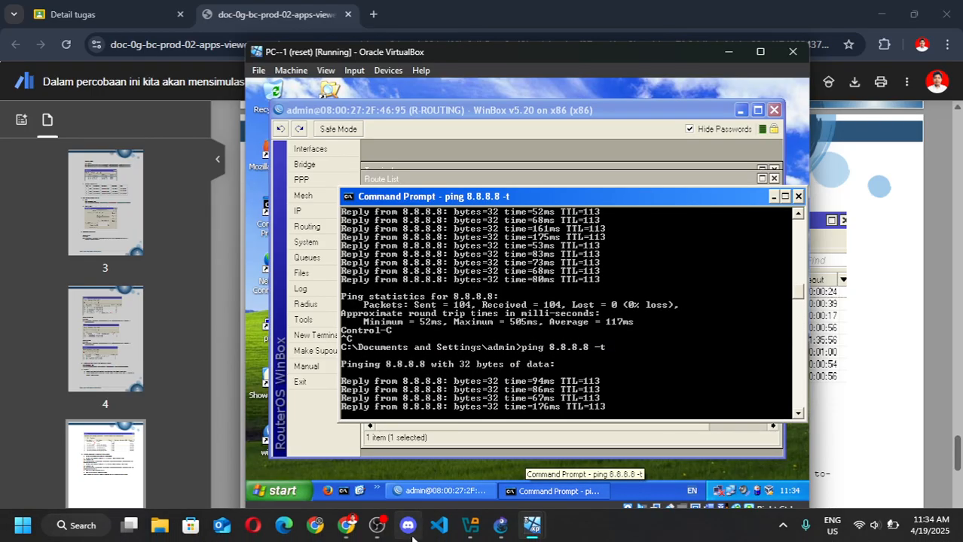
pyautogui.moveTo(531, 525)
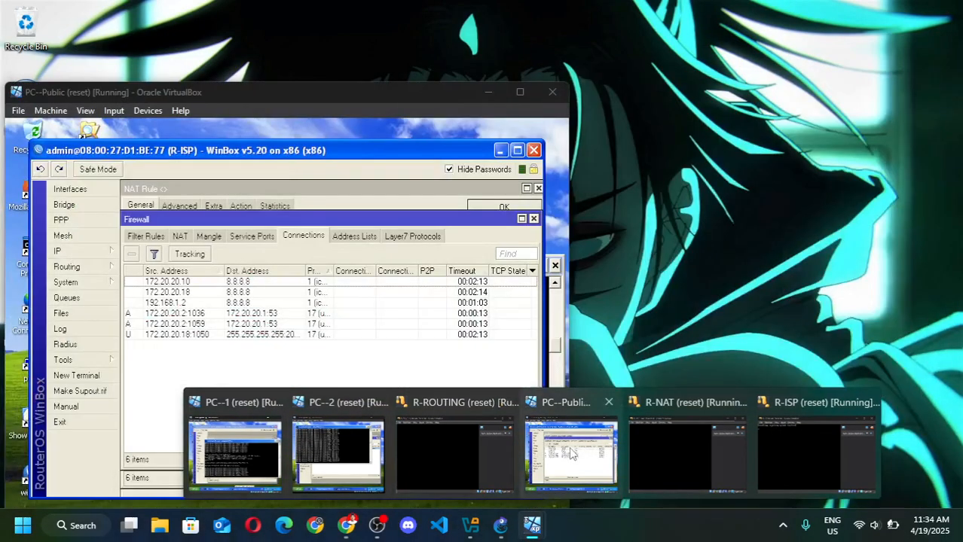
pyautogui.click(570, 452)
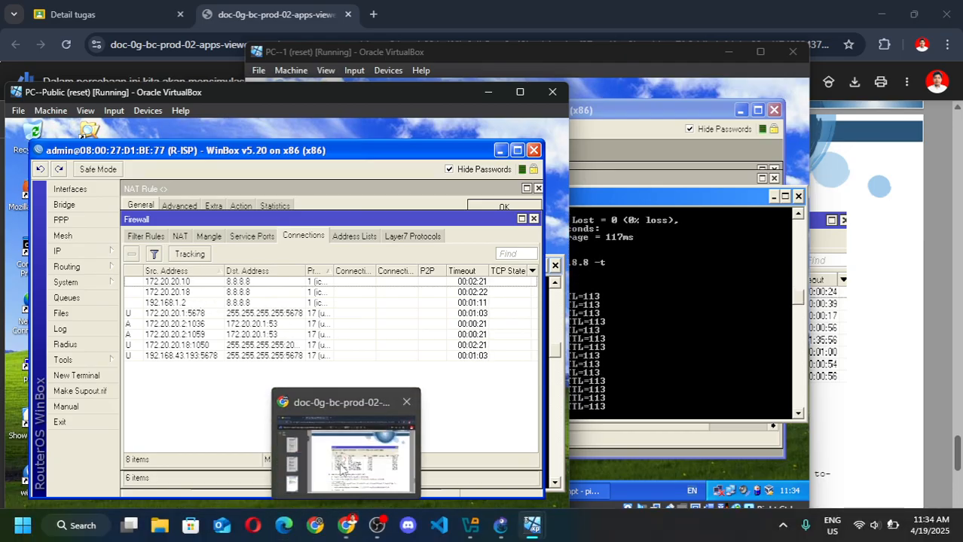
# Step: Shrink the Chrome window, return to the lab module PDF and place the window beside R-ISP's connection list
pyautogui.click(346, 527)
pyautogui.doubleClick(452, 21)
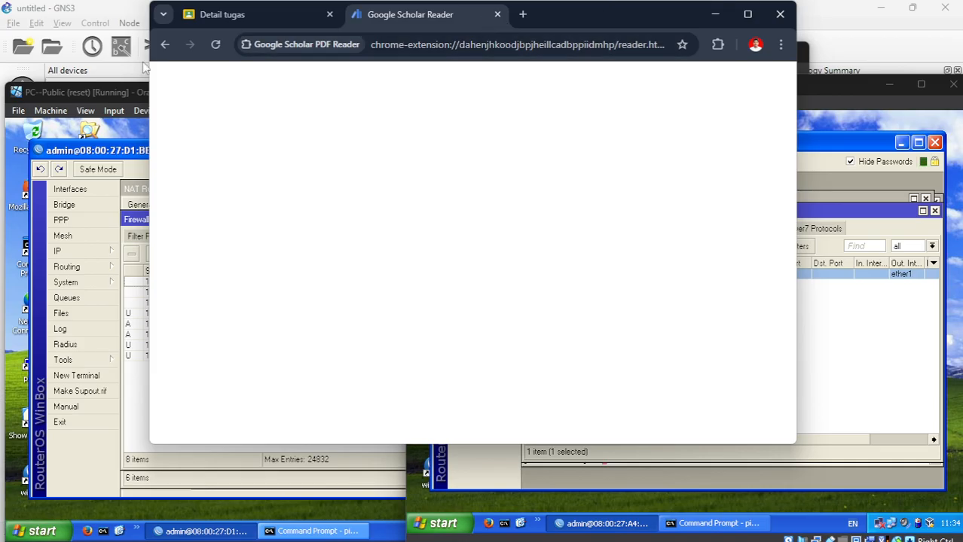
pyautogui.click(164, 46)
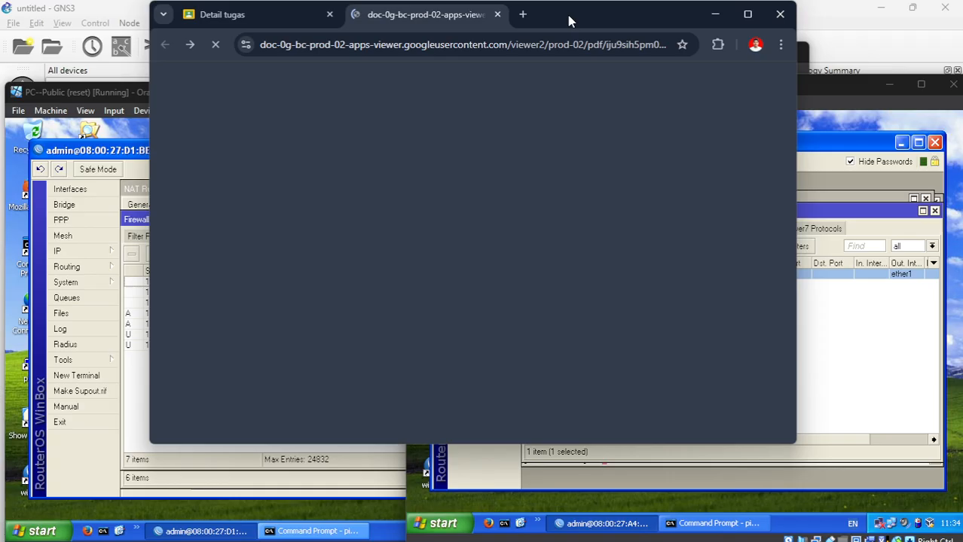
pyautogui.moveTo(568, 15); pyautogui.dragTo(782, 31)
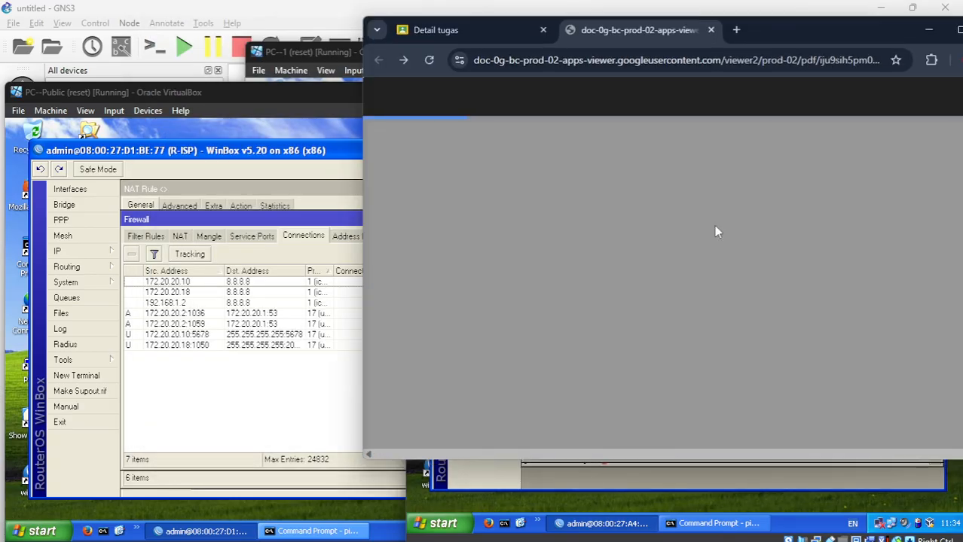
pyautogui.click(461, 30)
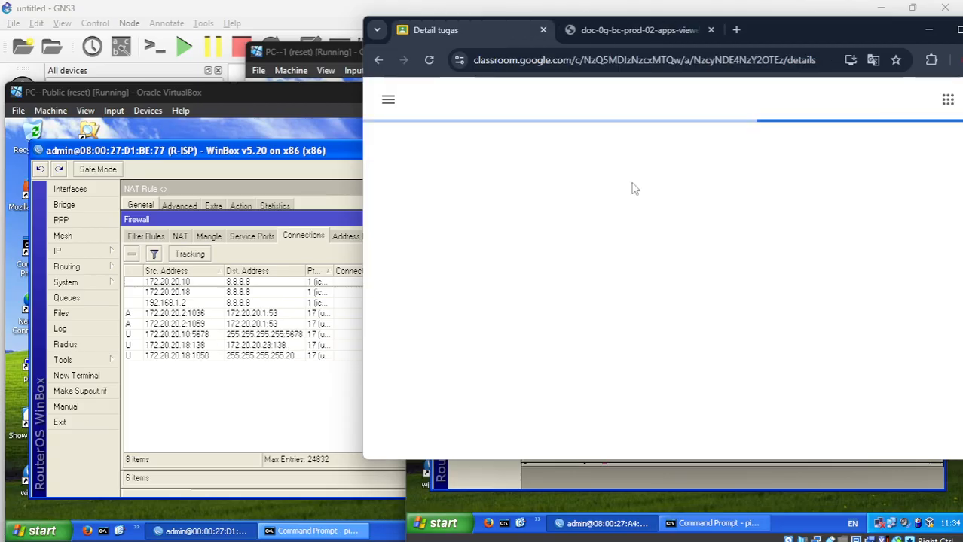
pyautogui.click(678, 30)
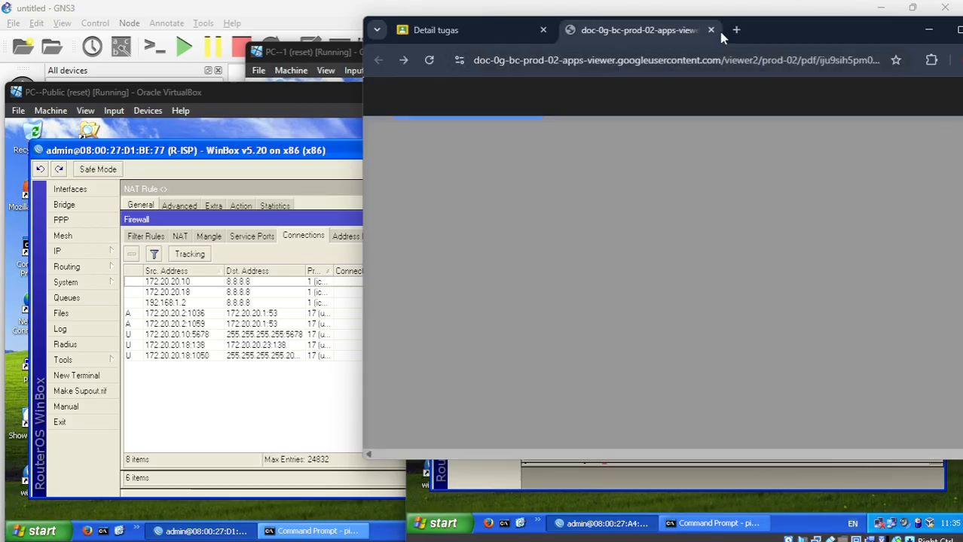
pyautogui.moveTo(785, 32); pyautogui.dragTo(443, 164)
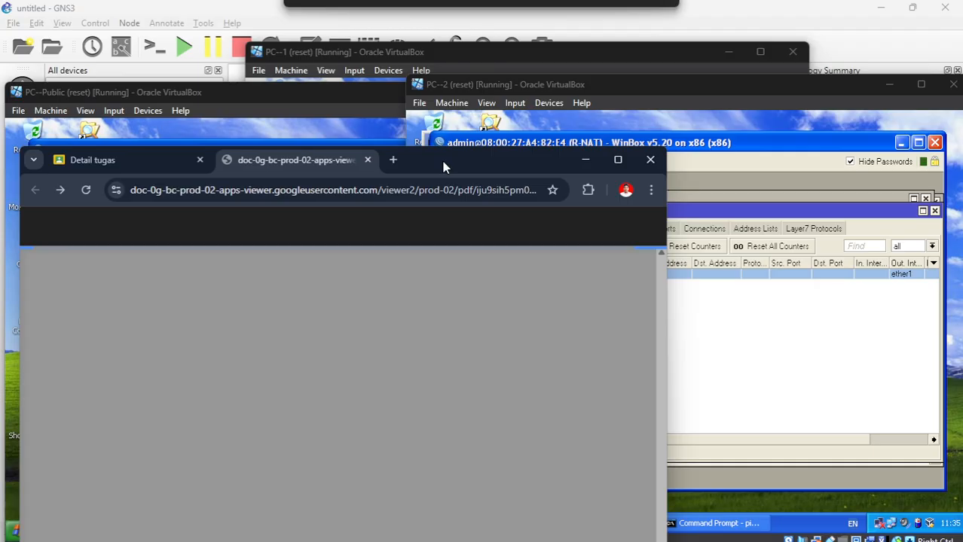
pyautogui.moveTo(442, 162); pyautogui.dragTo(668, 72)
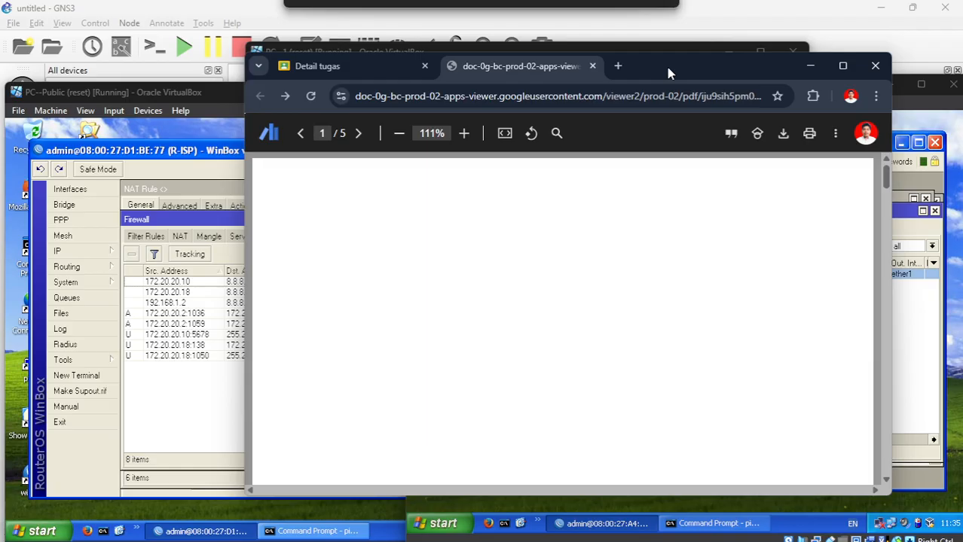
pyautogui.moveTo(667, 71); pyautogui.dragTo(683, 49)
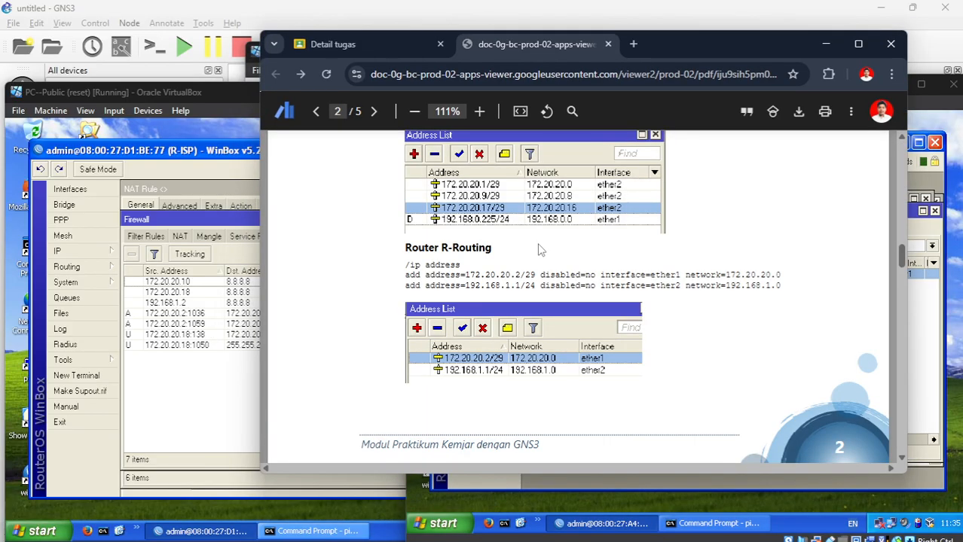
# Step: Compare R-ISP's ICMP connection sources with page 5 of the lab module, and read task 6 on R-NAT in the maximized PDF window
pyautogui.scroll(-15, 539, 250)
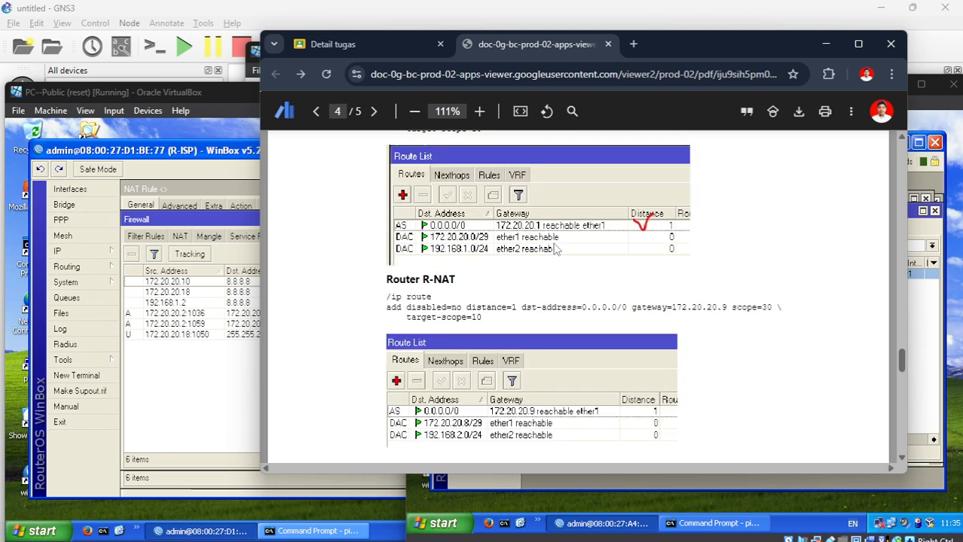
pyautogui.scroll(-5, 555, 250)
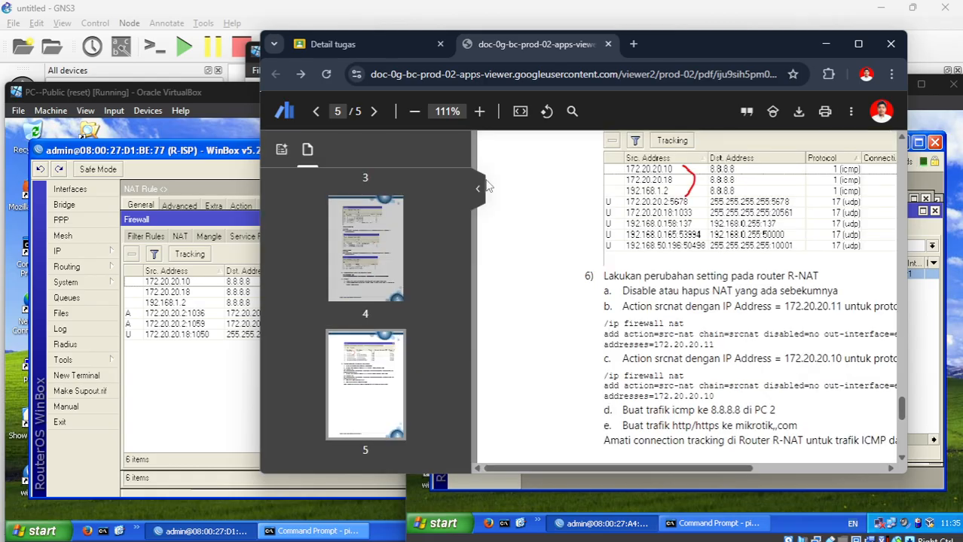
pyautogui.click(479, 189)
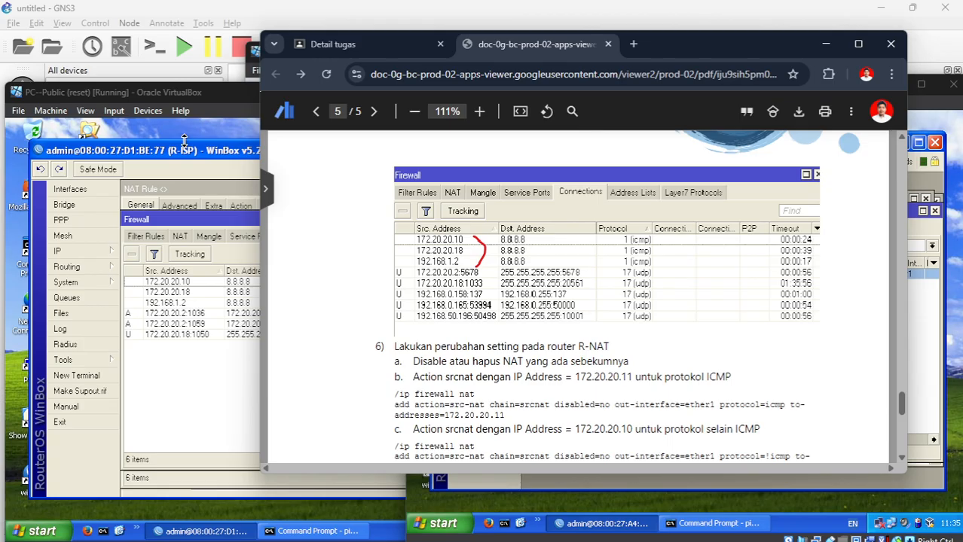
pyautogui.moveTo(188, 96); pyautogui.dragTo(136, 69)
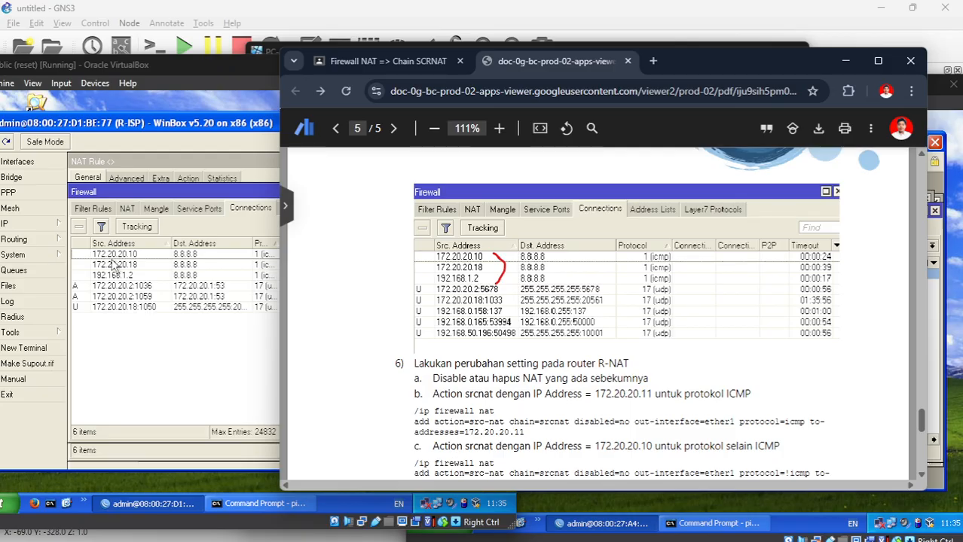
pyautogui.doubleClick(833, 67)
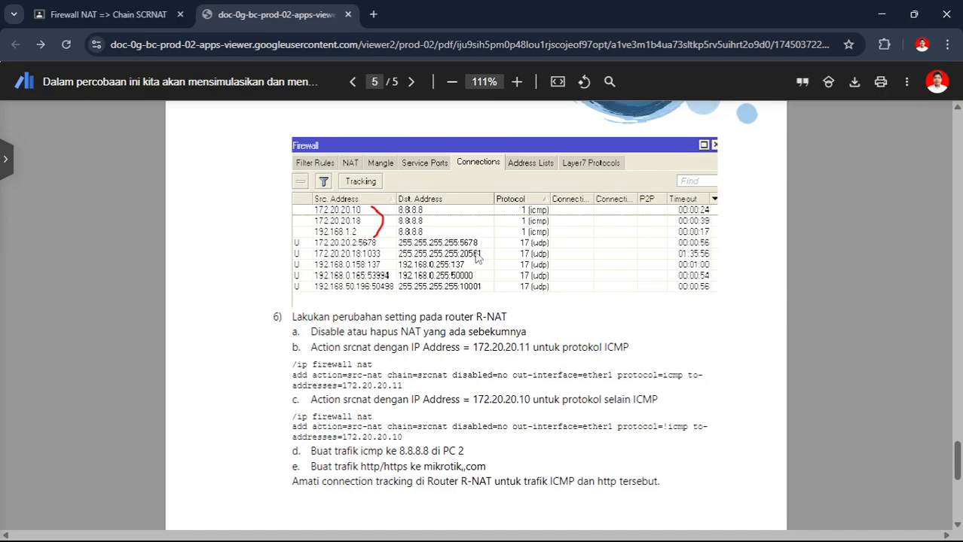
pyautogui.scroll(-1, 475, 260)
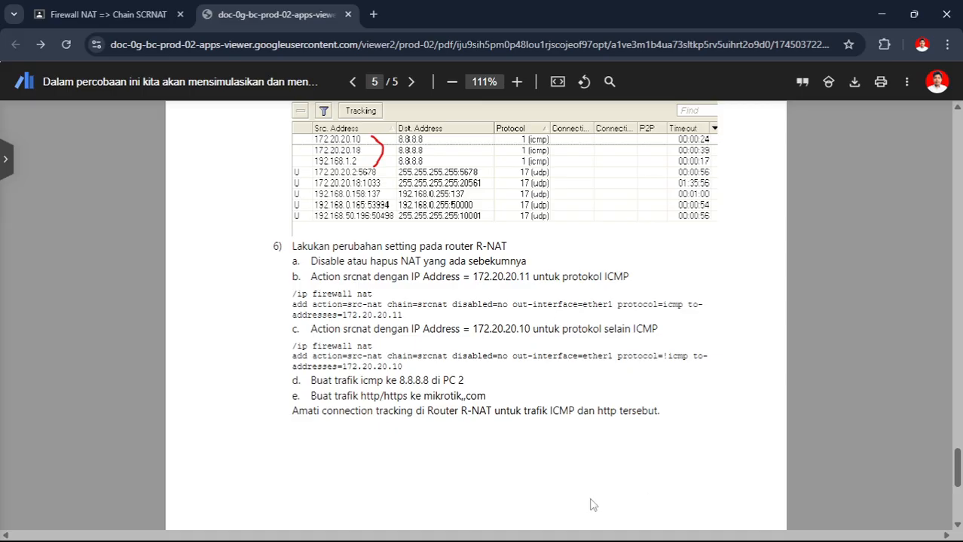
# Step: Bring the PC--Public virtual machine fully into view over the PDF and widen the Protocol column in R-ISP's connection list
pyautogui.moveTo(532, 527)
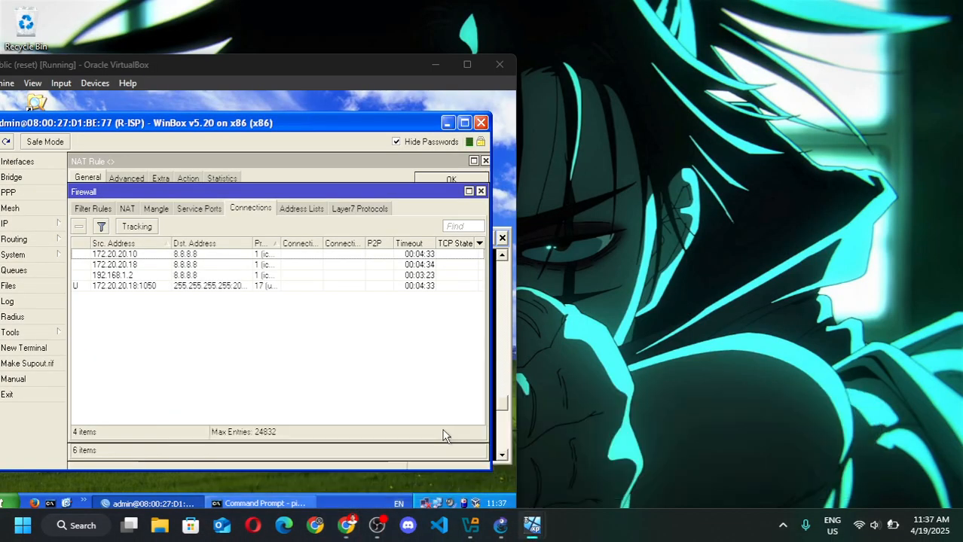
pyautogui.click(544, 482)
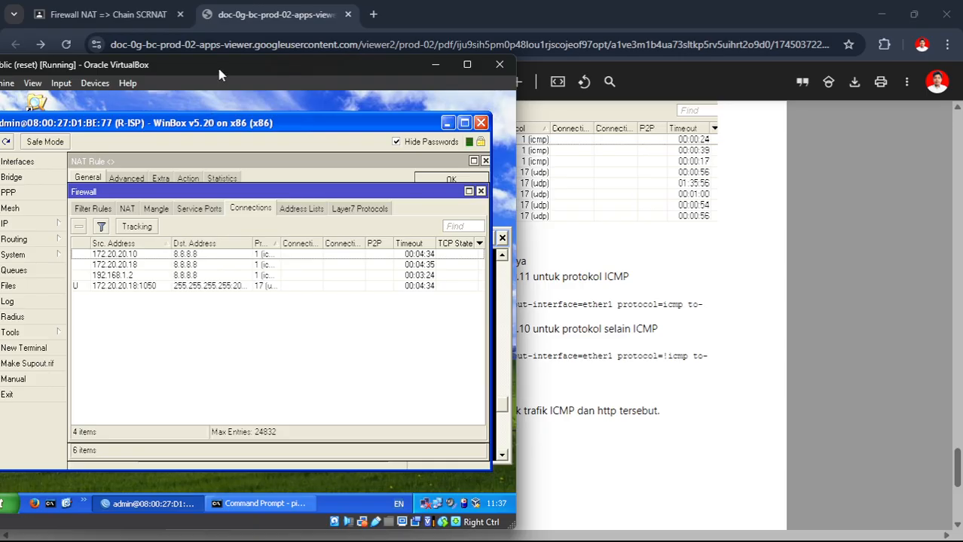
pyautogui.moveTo(218, 74); pyautogui.dragTo(507, 80)
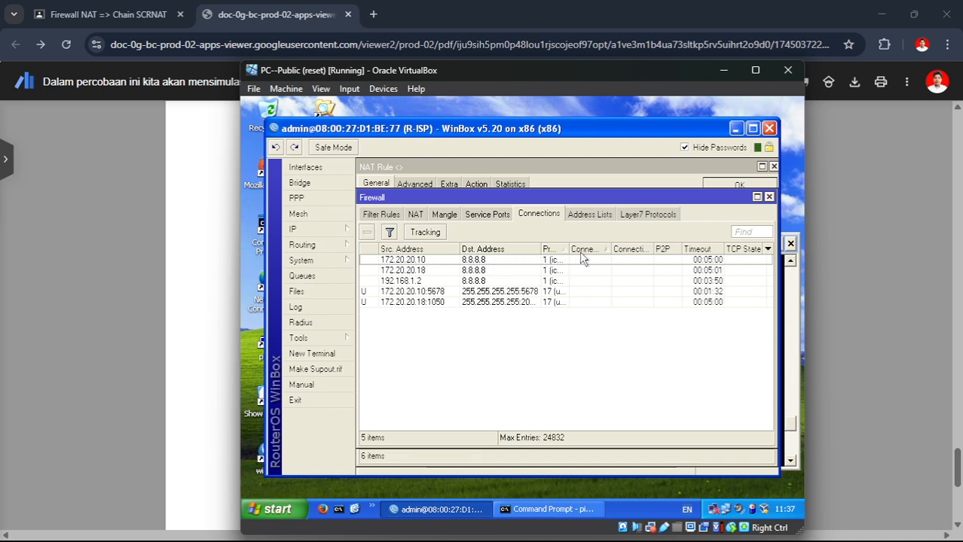
pyautogui.moveTo(569, 249); pyautogui.dragTo(586, 264)
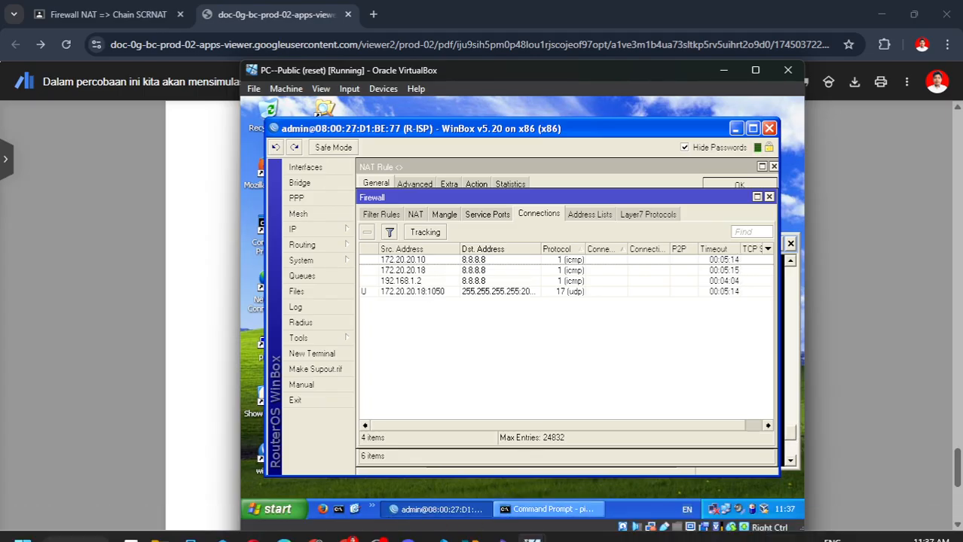
# Step: Switch to the PC--2 virtual machine and disable the srcnat masquerade rule on ether1 in R-NAT's firewall NAT list
pyautogui.moveTo(531, 525)
pyautogui.click(312, 426)
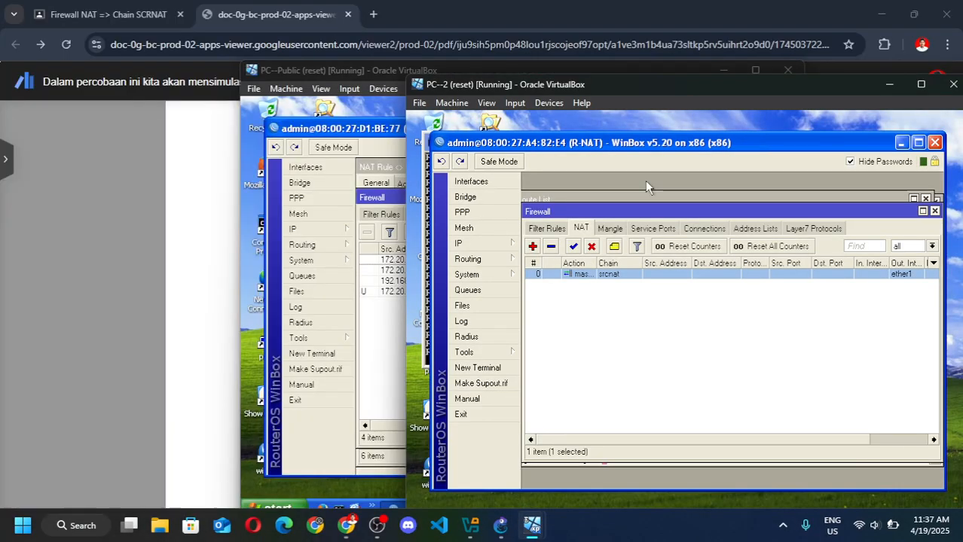
pyautogui.moveTo(673, 143); pyautogui.dragTo(665, 138)
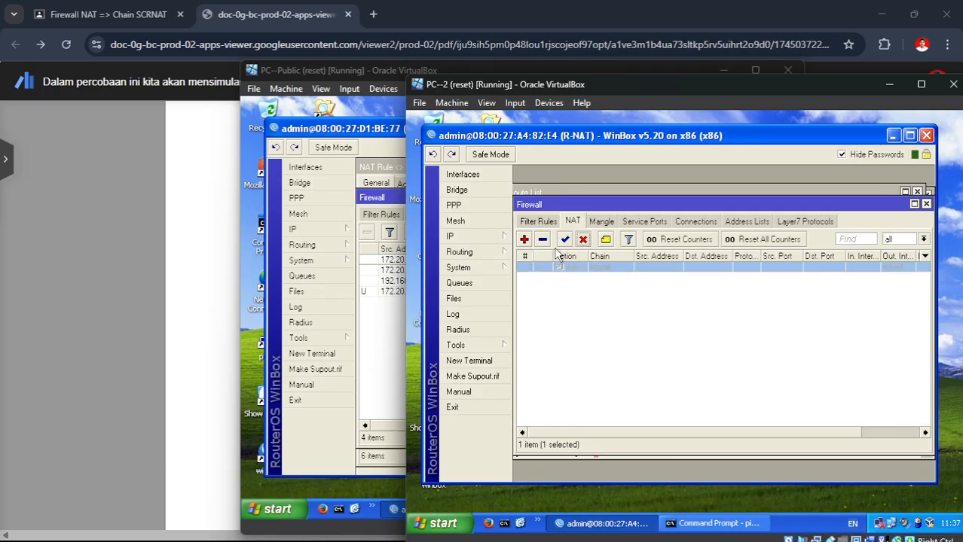
# Step: Start a new NAT rule on R-NAT with action src-nat and To Addresses 172.20.20.11
pyautogui.click(525, 239)
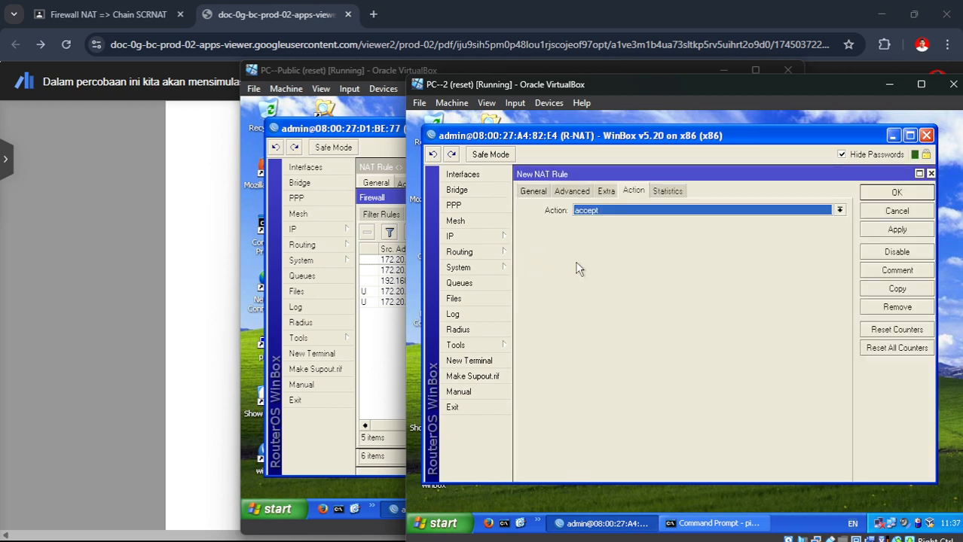
pyautogui.click(629, 211)
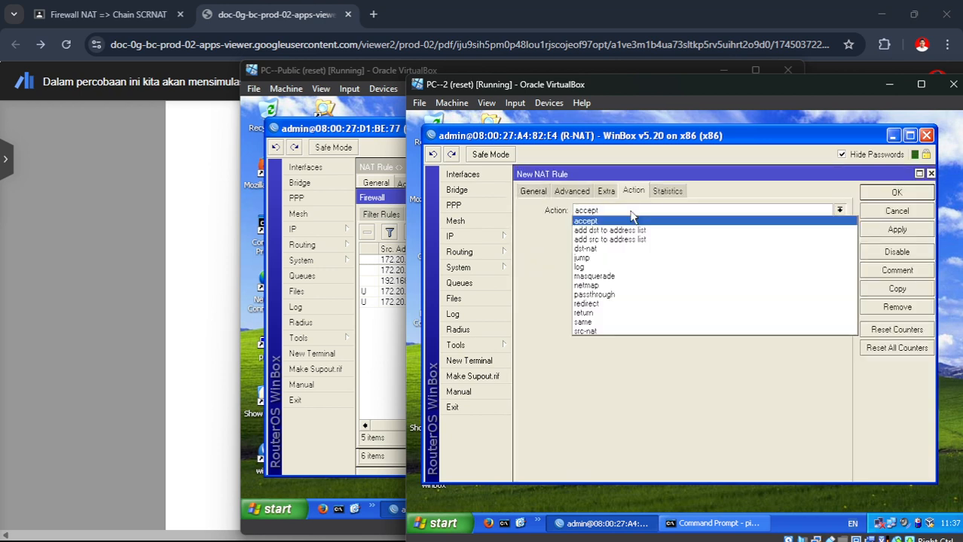
pyautogui.click(585, 332)
pyautogui.click(590, 229)
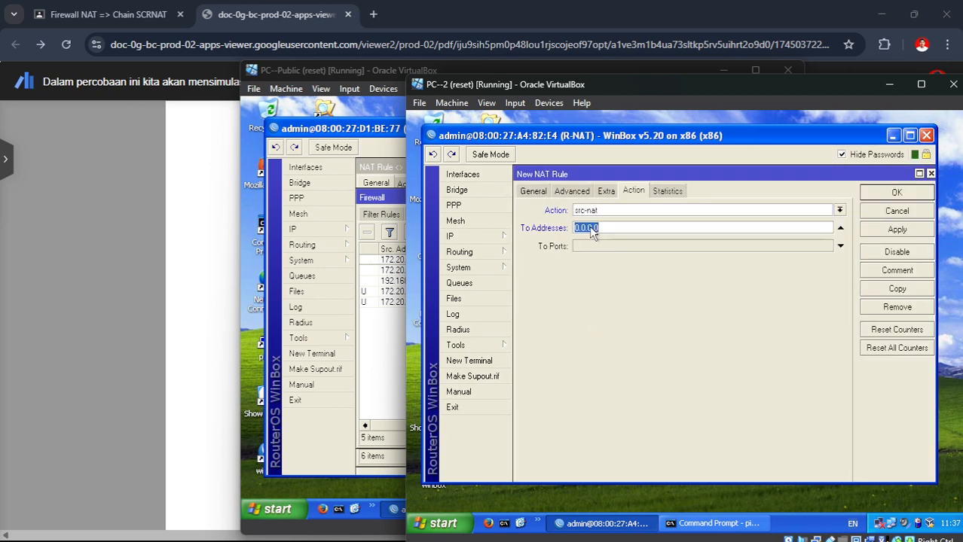
pyautogui.write('172.20.20.11')
# Step: Limit the new srcnat rule to protocol icmp and out interface ether1, and save it
pyautogui.moveTo(346, 525)
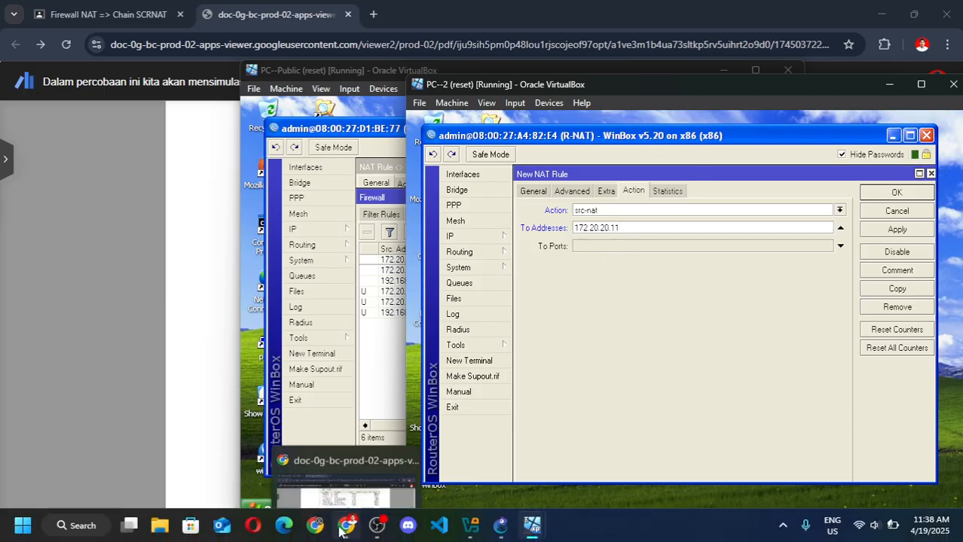
pyautogui.moveTo(352, 447)
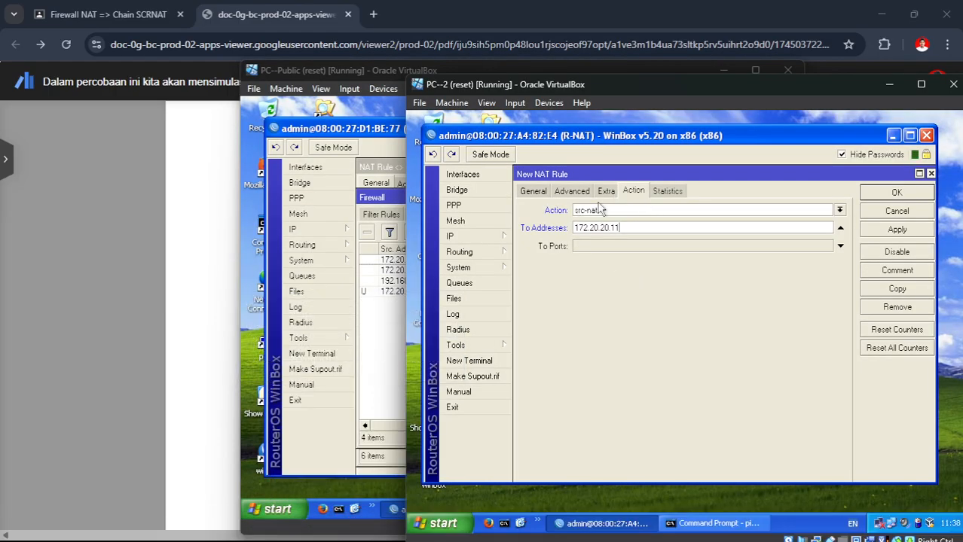
pyautogui.click(533, 191)
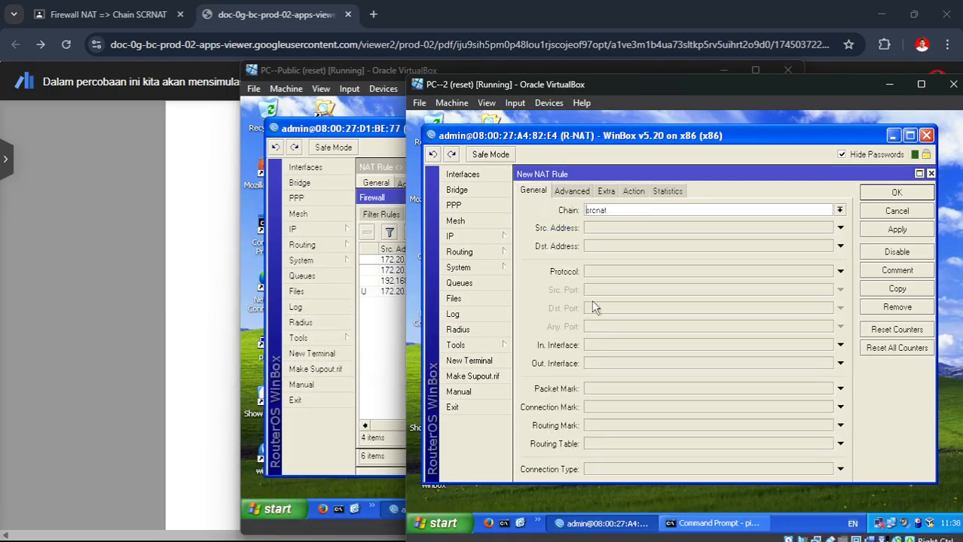
pyautogui.click(611, 362)
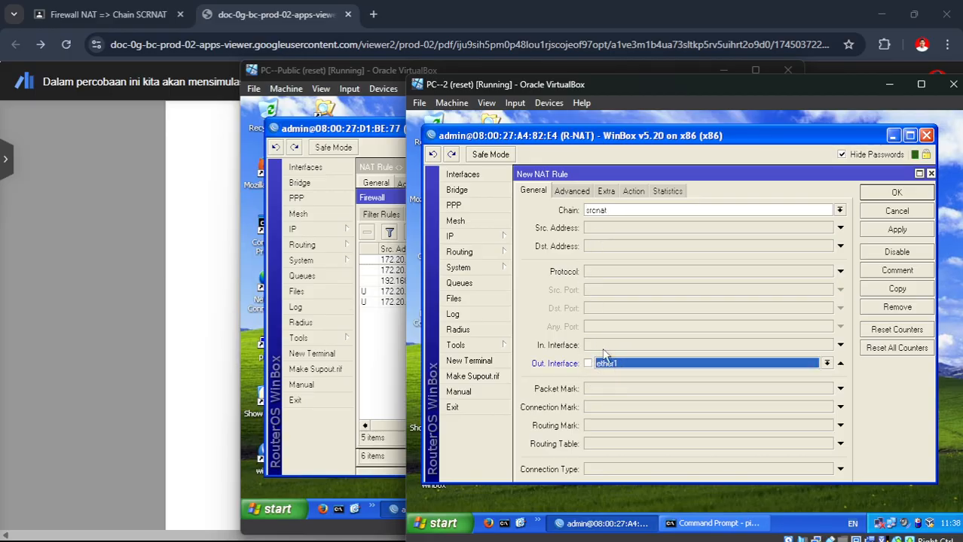
pyautogui.click(606, 273)
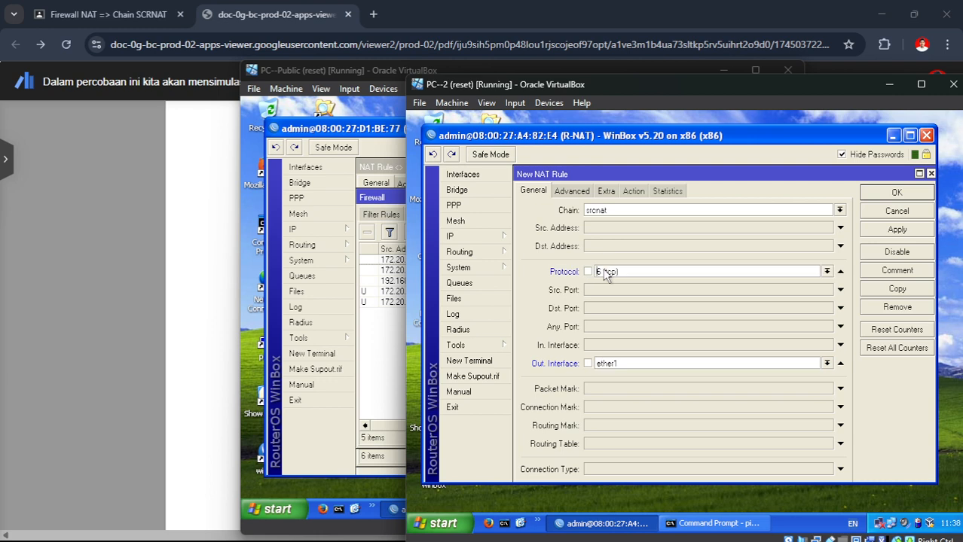
pyautogui.click(826, 271)
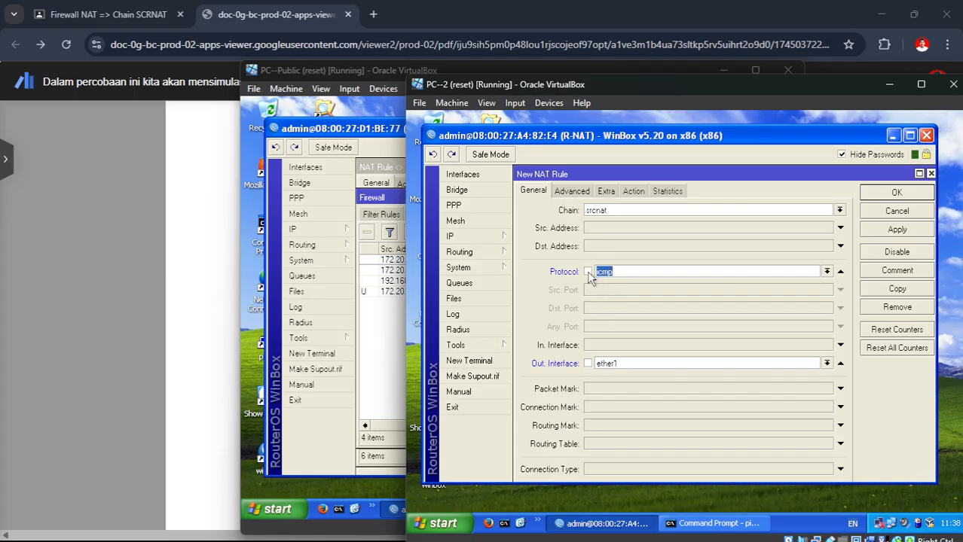
pyautogui.click(589, 272)
pyautogui.click(904, 232)
pyautogui.click(899, 194)
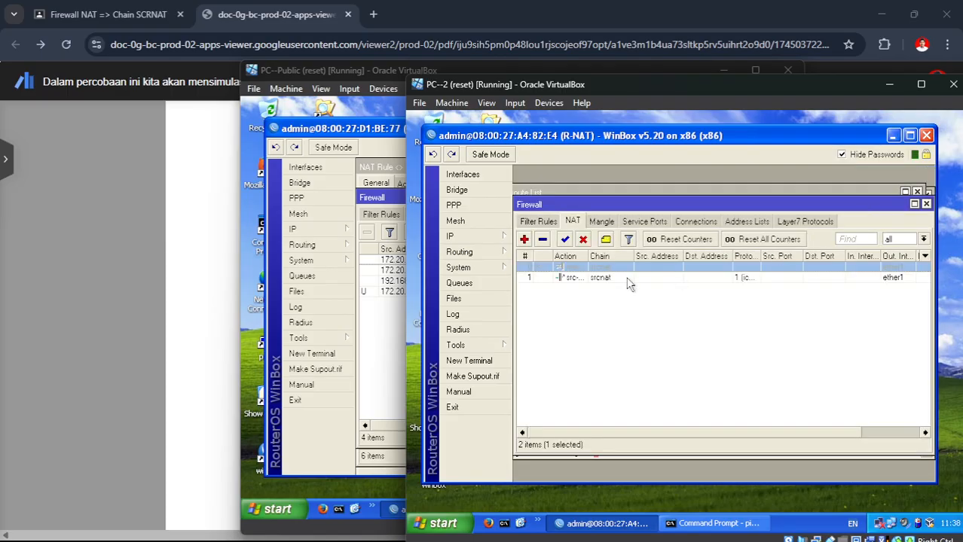
# Step: Start a second srcnat rule on R-NAT that matches every protocol except icmp, with out interface ether1
pyautogui.click(520, 240)
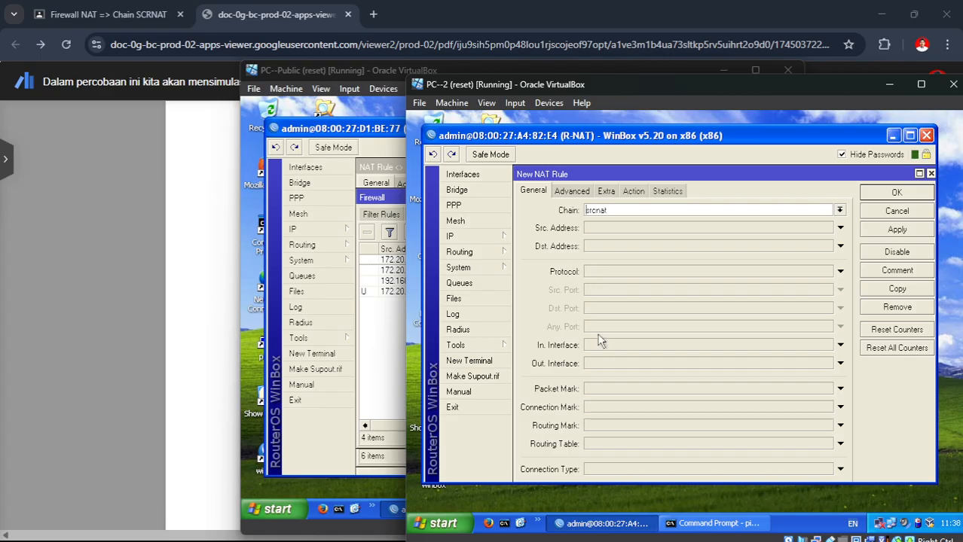
pyautogui.click(611, 271)
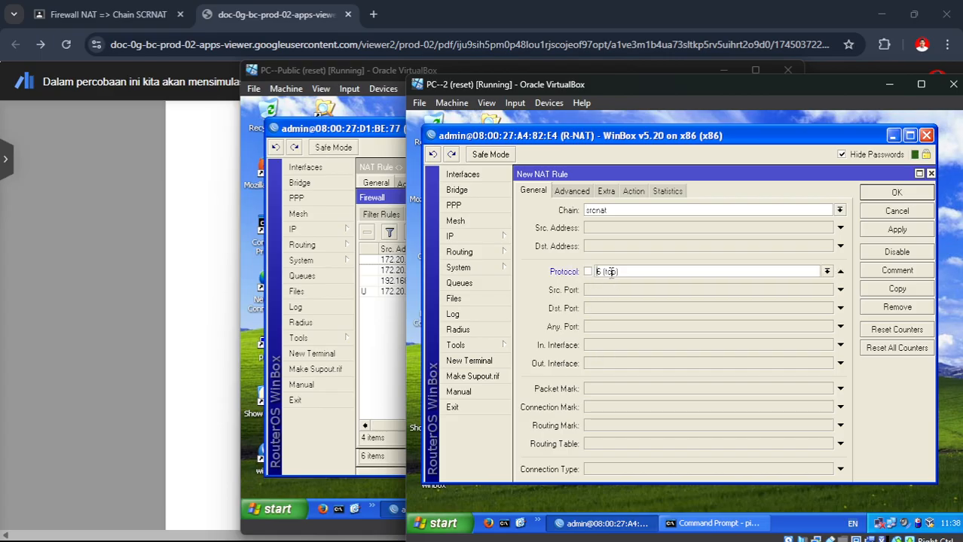
pyautogui.click(827, 271)
pyautogui.click(706, 272)
pyautogui.click(588, 272)
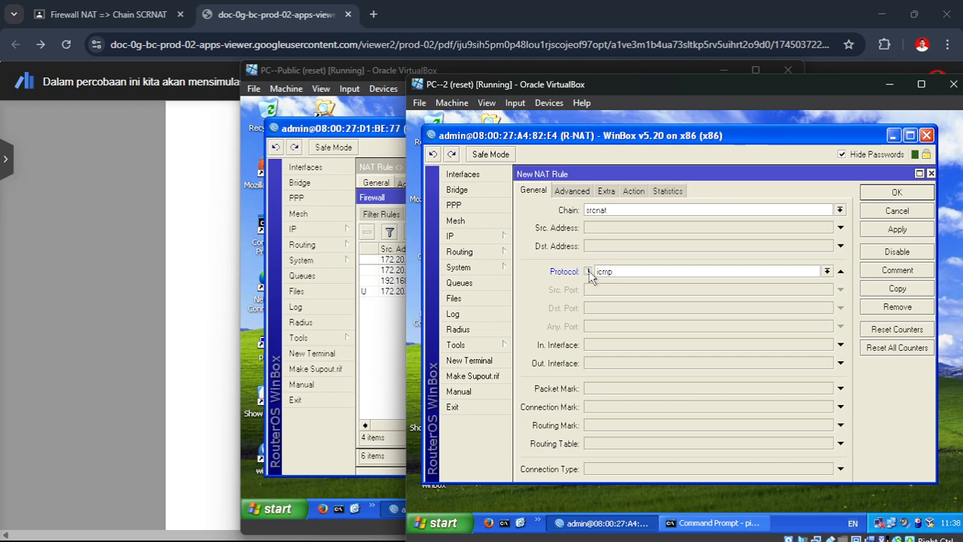
pyautogui.click(595, 363)
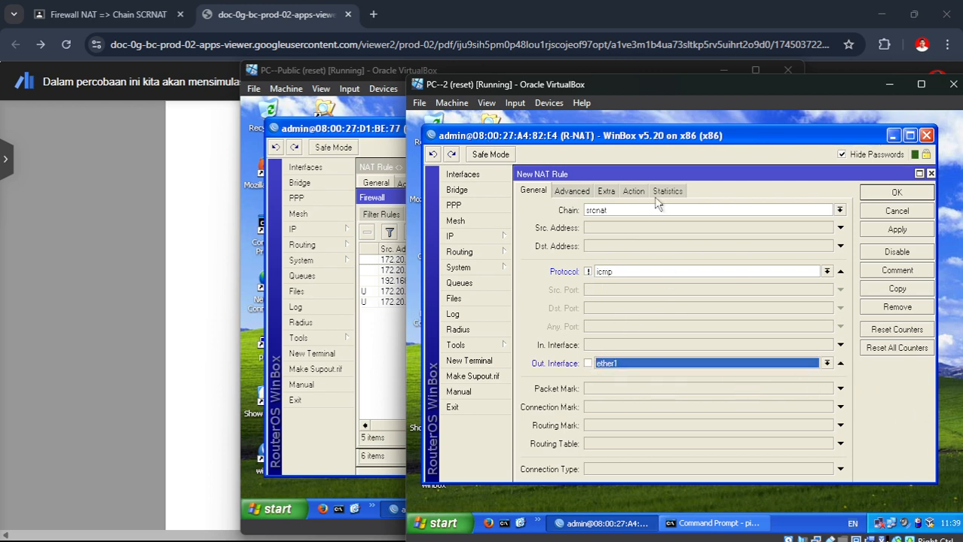
# Step: Give the second rule the action src-nat with To Addresses 172.20.20.10, and save it
pyautogui.click(630, 191)
pyautogui.click(601, 213)
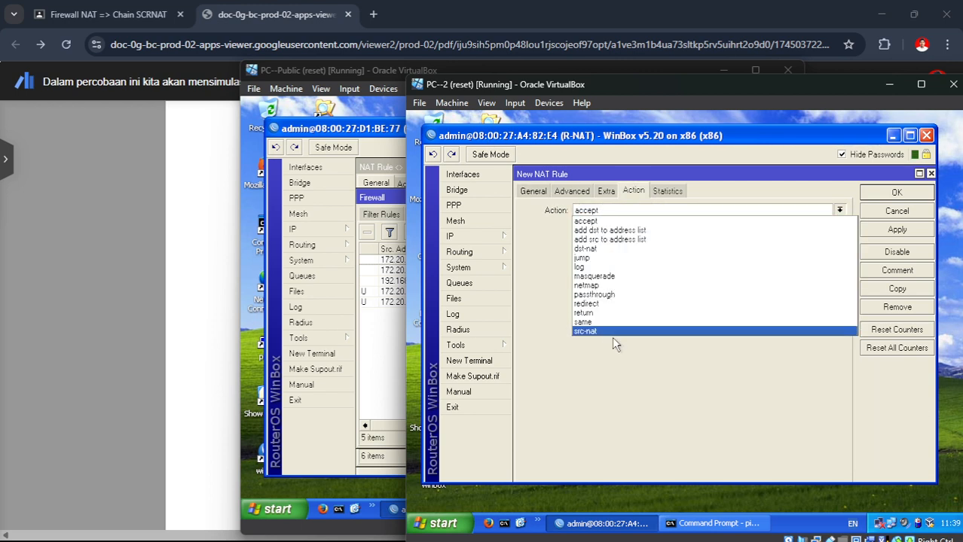
pyautogui.click(614, 341)
pyautogui.click(594, 230)
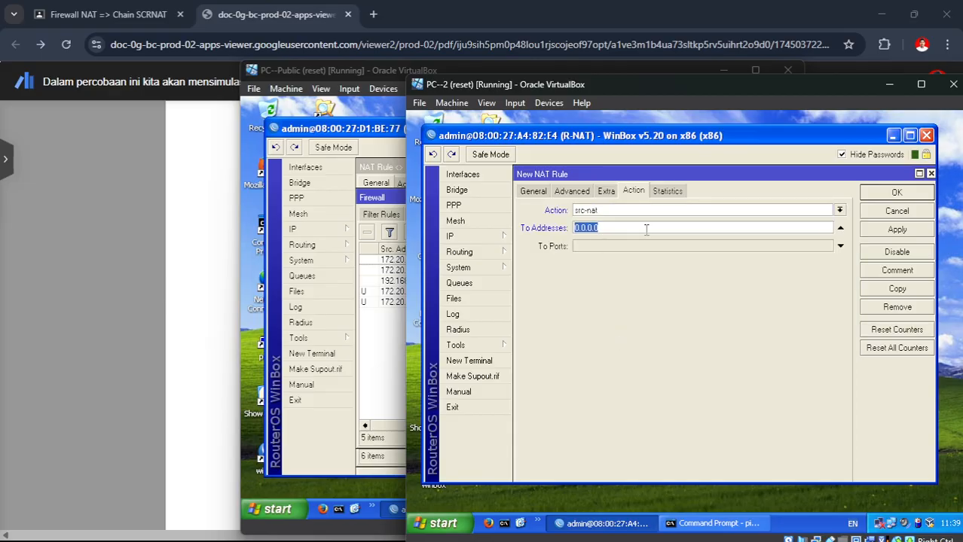
pyautogui.write('172.20.20.10')
pyautogui.click(885, 231)
pyautogui.click(898, 193)
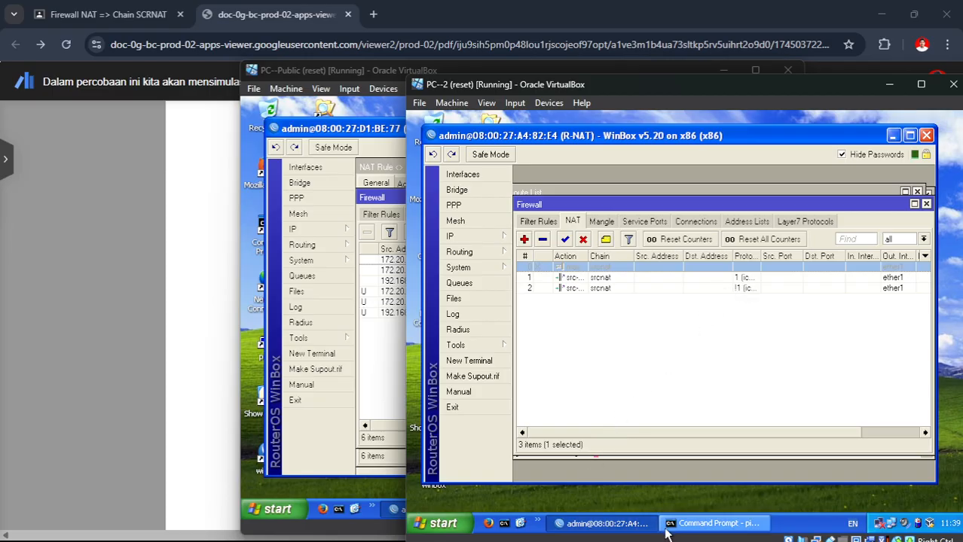
# Step: Check PC--2's running ping to 8.8.8.8, and check the ICMP sources in R-ISP's connection list on PC--Public
pyautogui.click(712, 524)
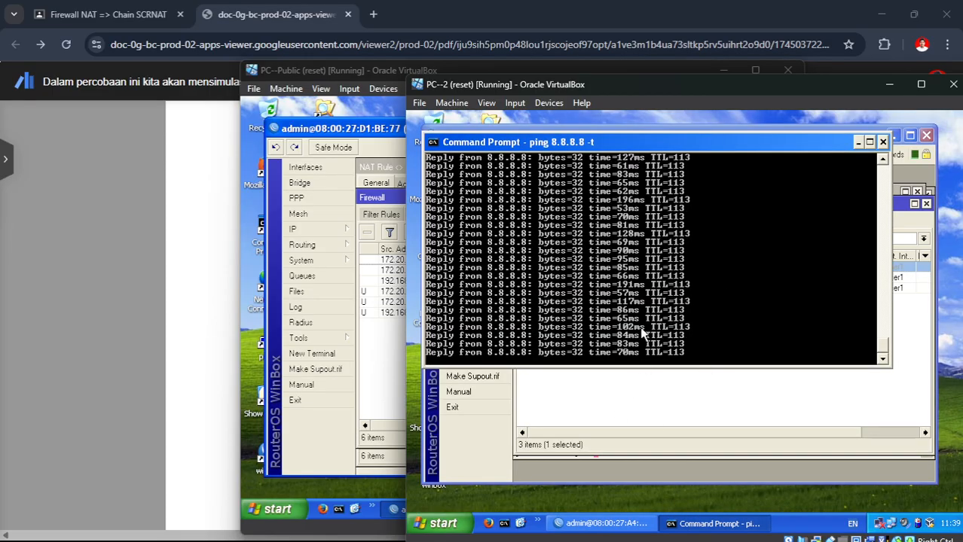
pyautogui.click(859, 143)
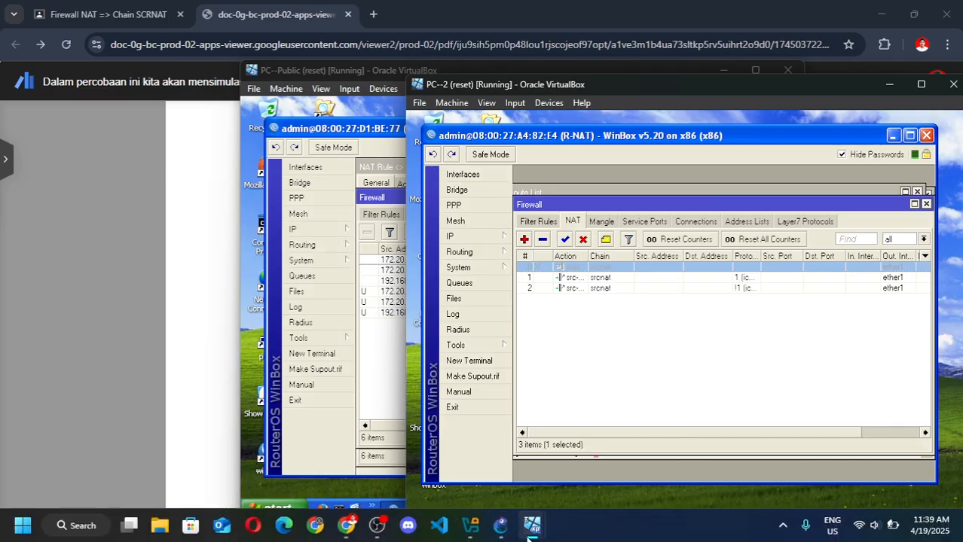
pyautogui.moveTo(539, 518)
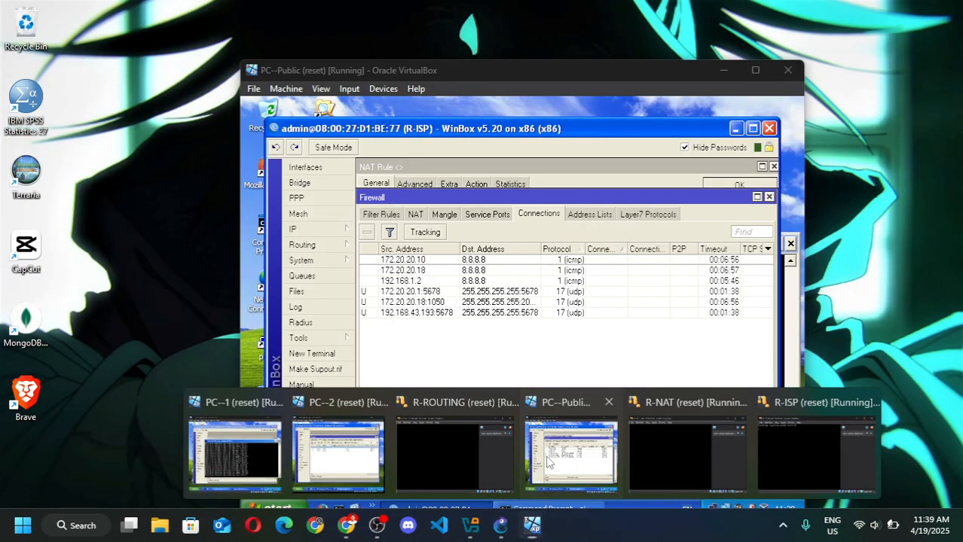
pyautogui.click(547, 461)
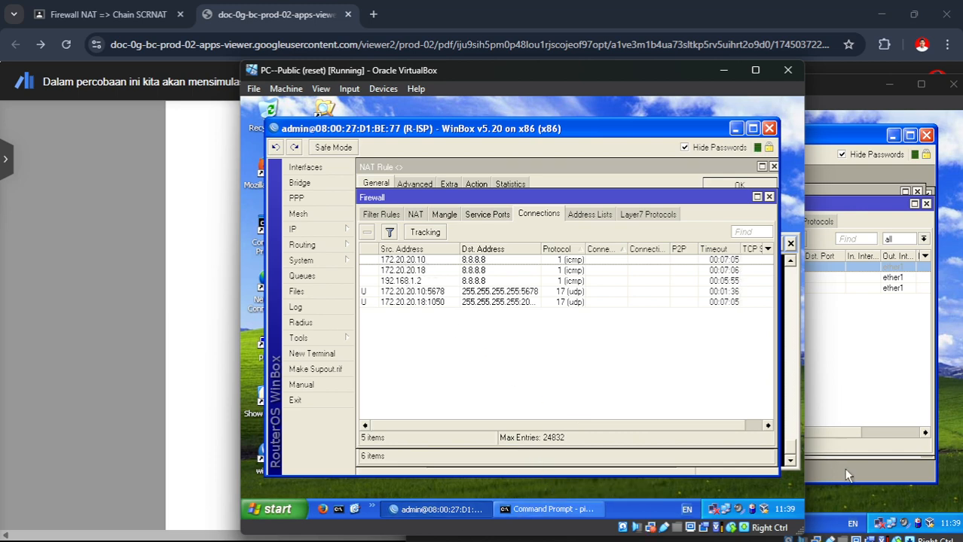
# Step: Return to PC--2's Command Prompt and stop the continuous ping to 8.8.8.8
pyautogui.click(891, 504)
pyautogui.click(712, 523)
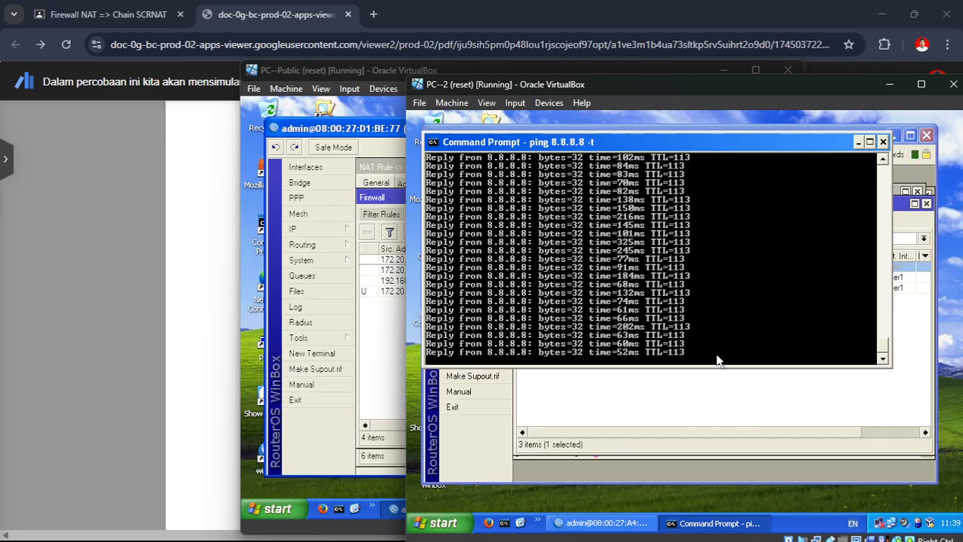
pyautogui.hotkey('ctrl', 'c')
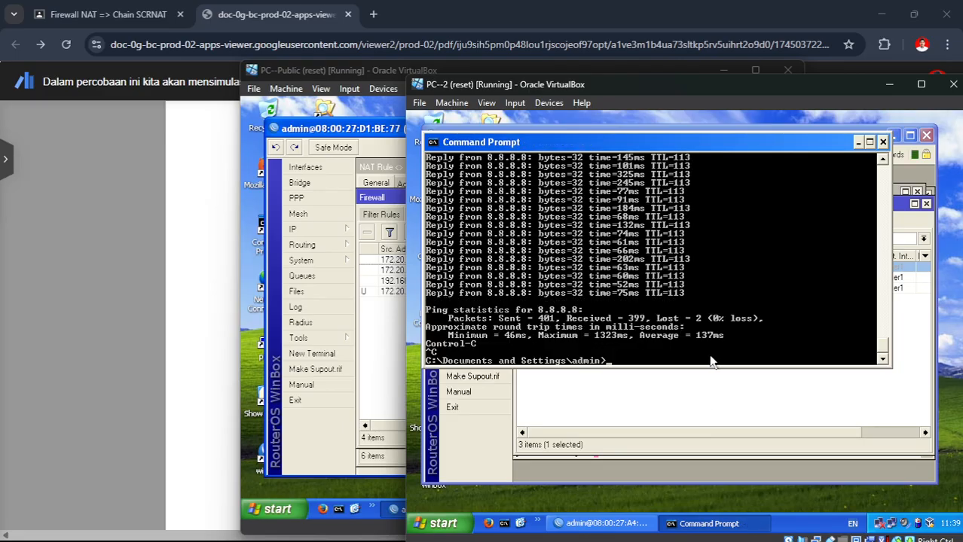
# Step: Restart the continuous ping to 8.8.8.8 on PC--2 and minimise its Command Prompt
pyautogui.press('Up')
pyautogui.press('Return')
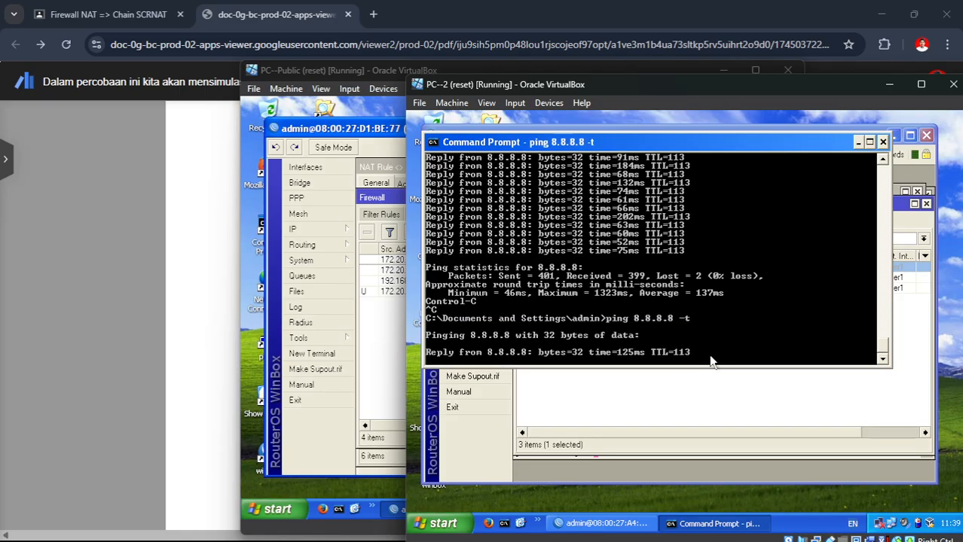
pyautogui.click(858, 143)
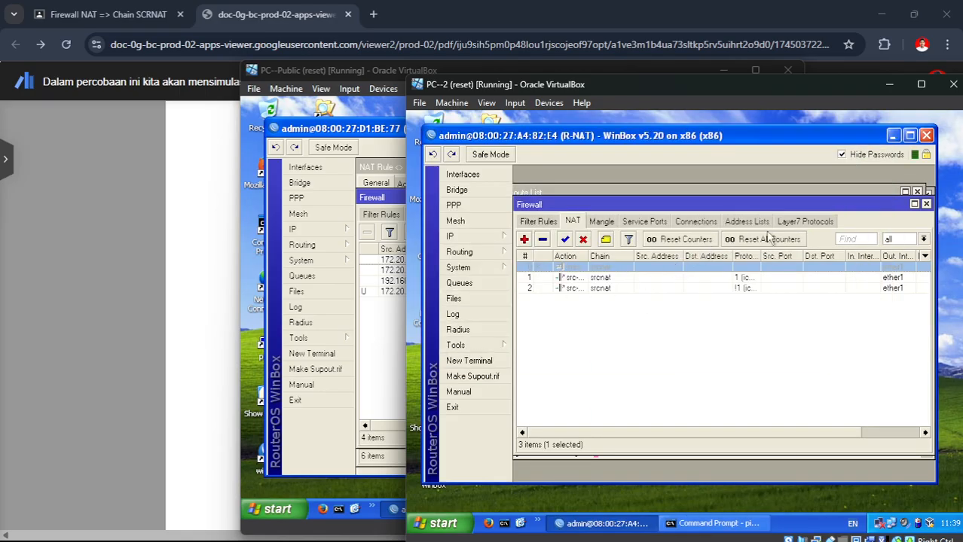
# Step: Review the action of R-NAT's ICMP src-nat rule, and check the ICMP sources in R-ISP's connection list on PC--Public
pyautogui.moveTo(717, 434); pyautogui.dragTo(625, 411)
pyautogui.doubleClick(620, 277)
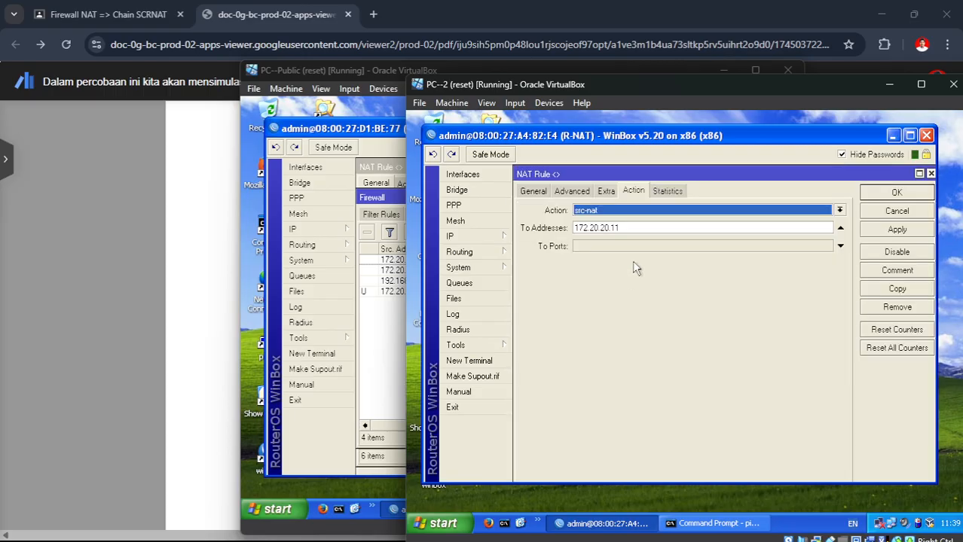
pyautogui.click(896, 229)
pyautogui.click(896, 192)
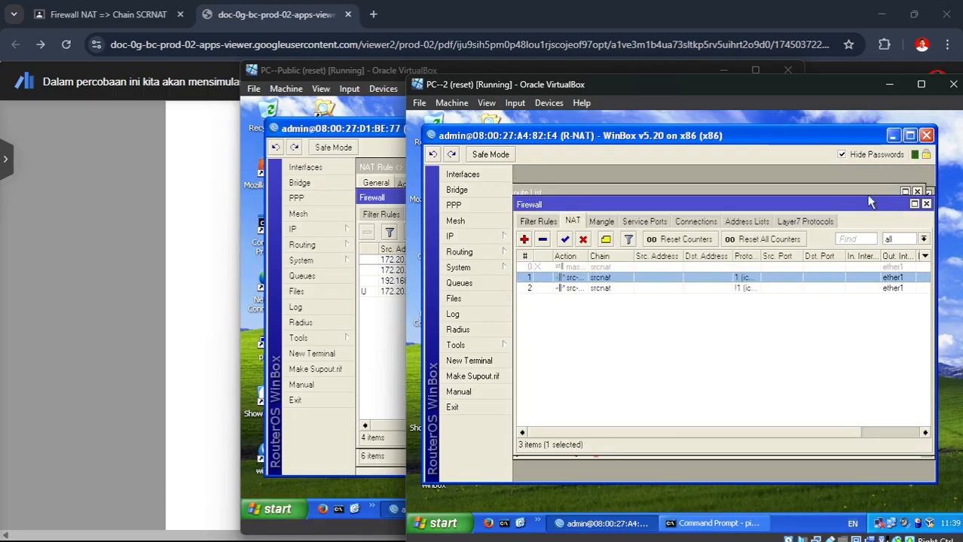
pyautogui.click(364, 329)
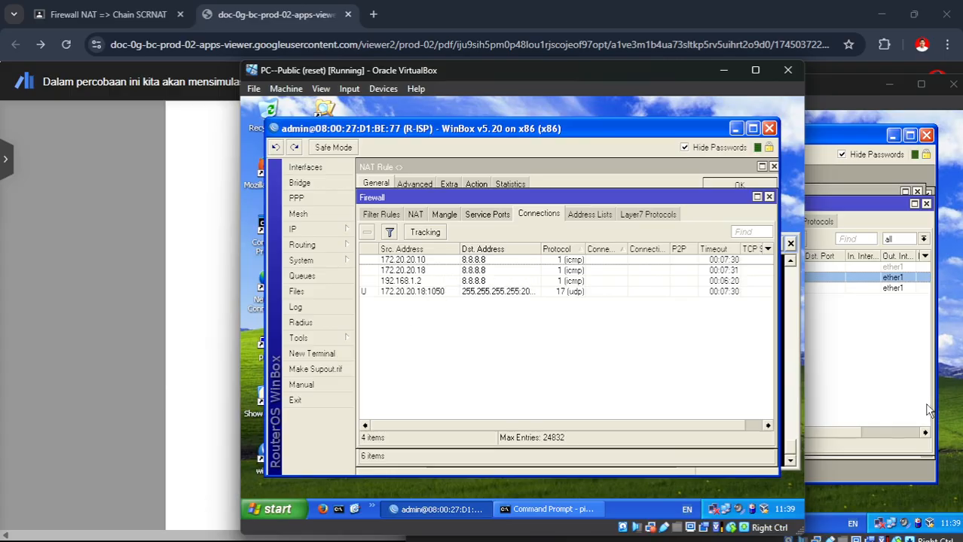
pyautogui.click(910, 389)
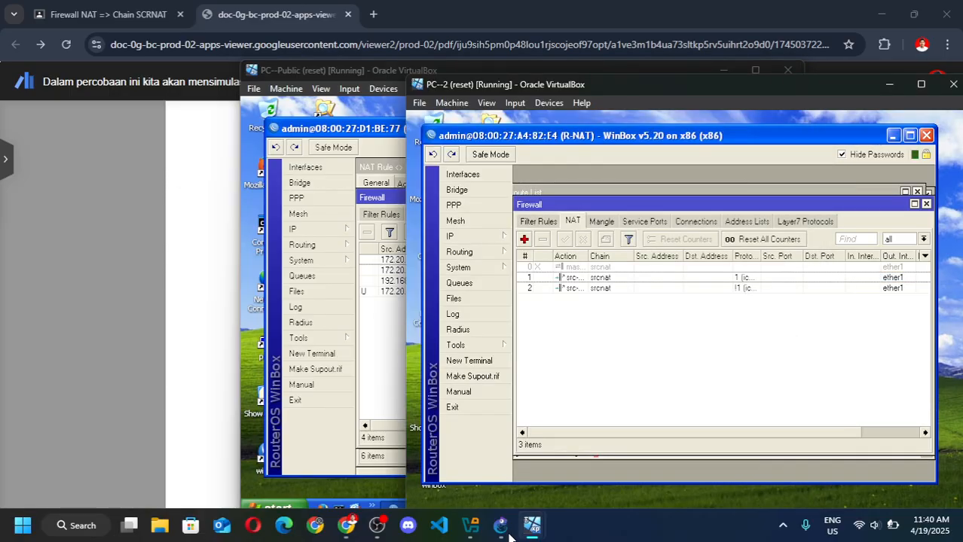
# Step: Reread part 6 of the lab instructions in the browser, and return to the PC--2 virtual machine
pyautogui.moveTo(346, 525)
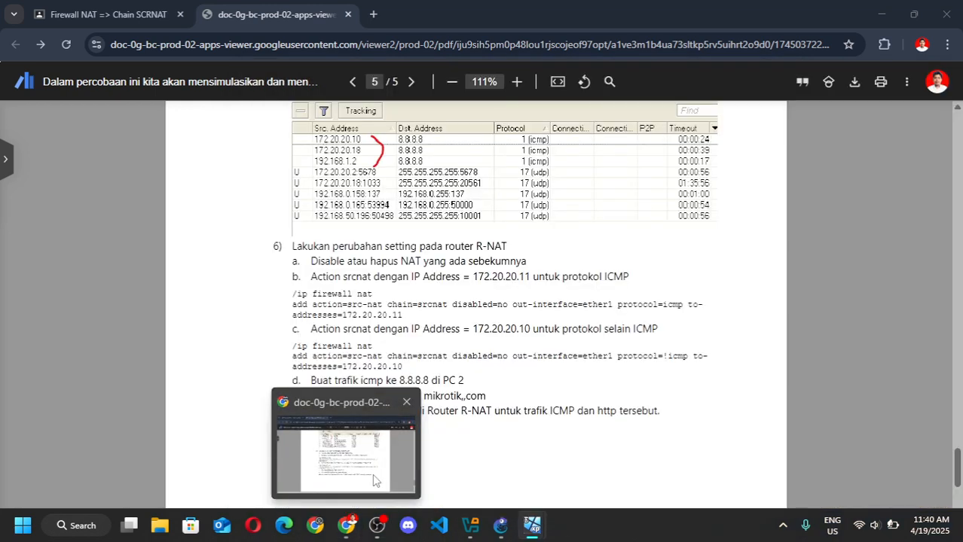
pyautogui.click(375, 480)
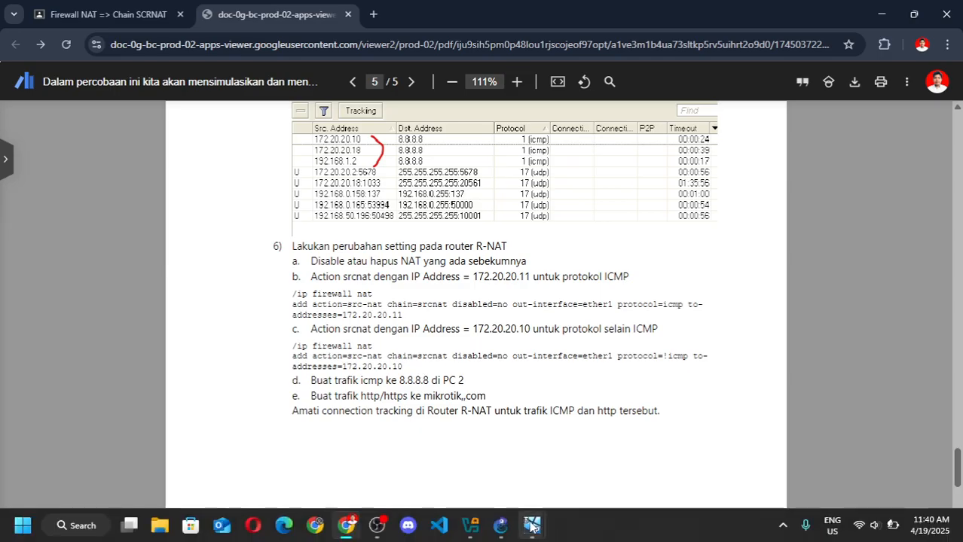
pyautogui.moveTo(532, 525)
pyautogui.moveTo(413, 427)
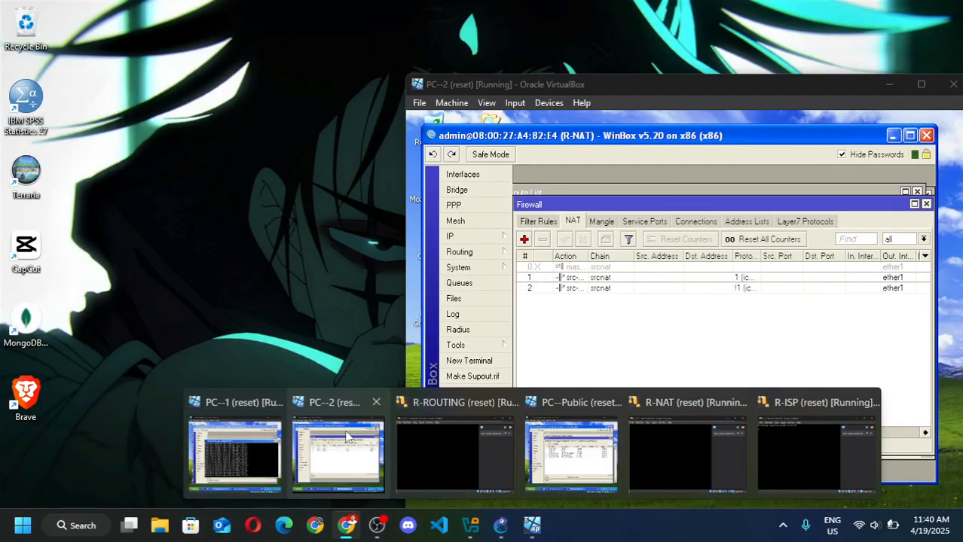
pyautogui.click(347, 436)
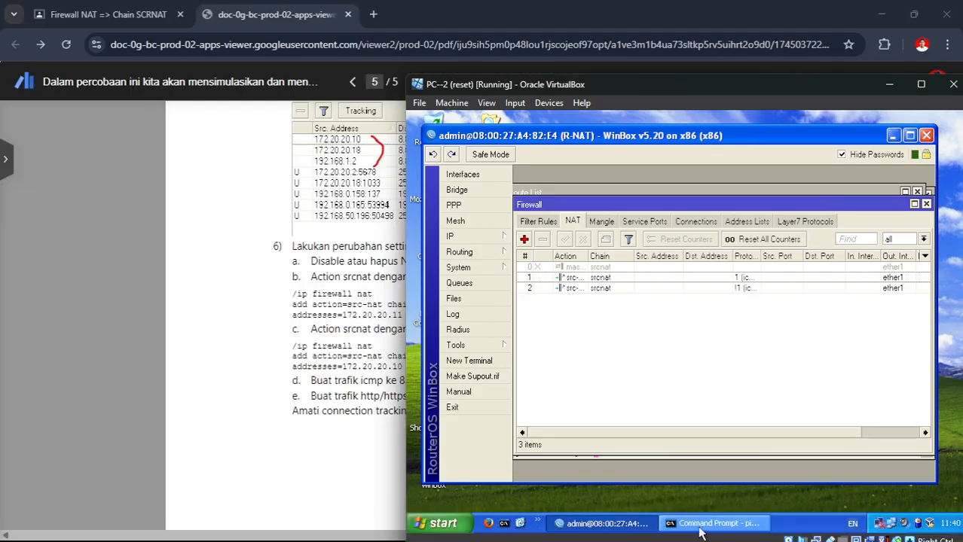
# Step: Check PC--2's running ping to 8.8.8.8 against the tracked connections of R-ISP on PC--Public
pyautogui.click(698, 524)
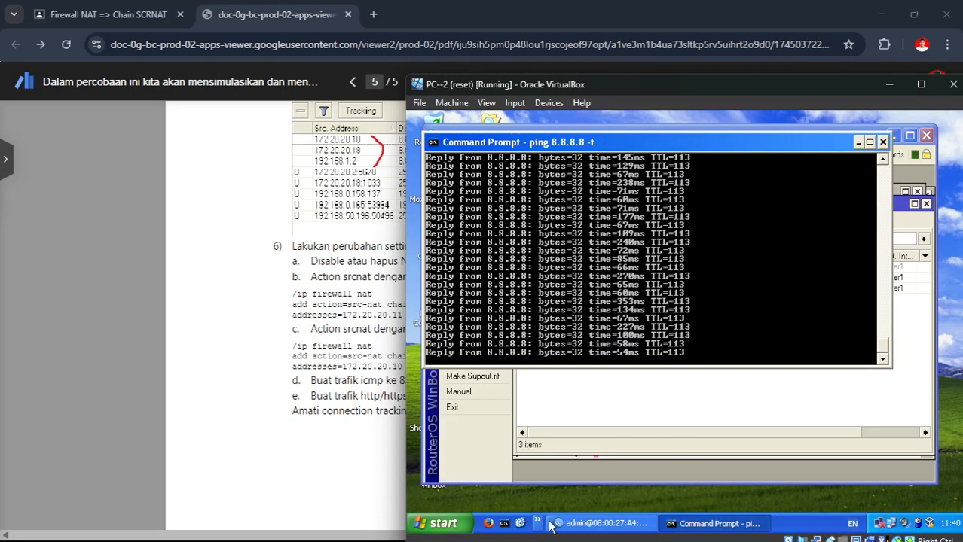
pyautogui.moveTo(527, 531)
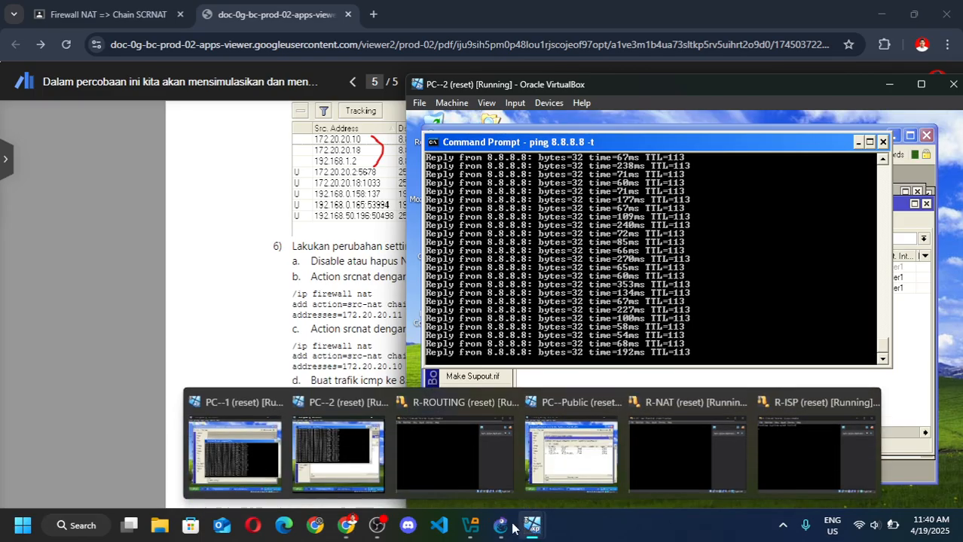
pyautogui.click(573, 484)
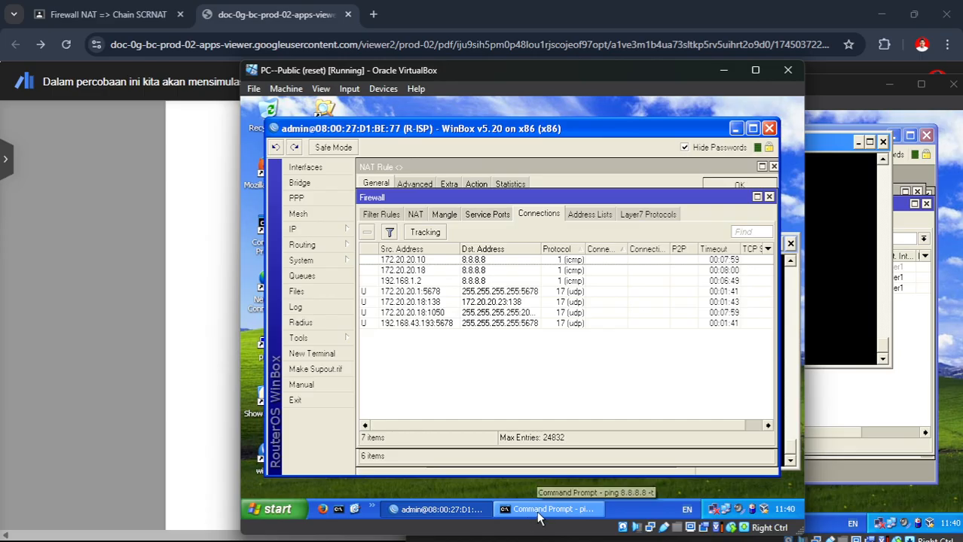
# Step: Inspect the byte and packet counters of R-NAT's NAT rules, and open the ICMP src-nat rule
pyautogui.click(878, 384)
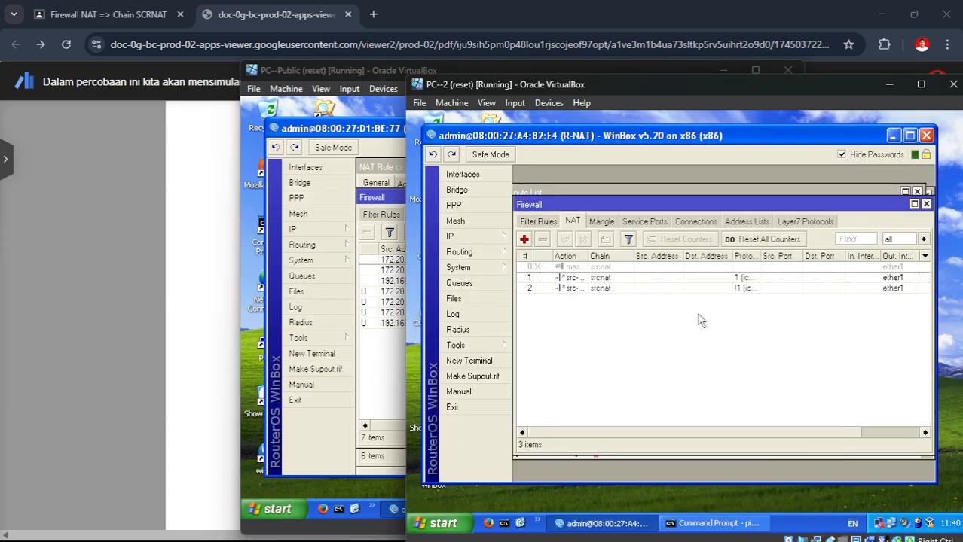
pyautogui.moveTo(700, 434); pyautogui.dragTo(796, 431)
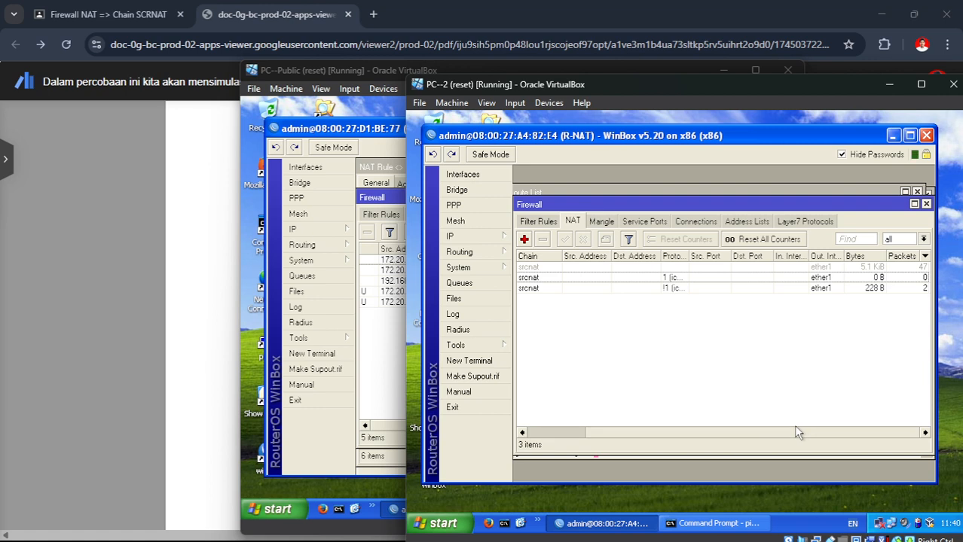
pyautogui.moveTo(798, 433); pyautogui.dragTo(657, 440)
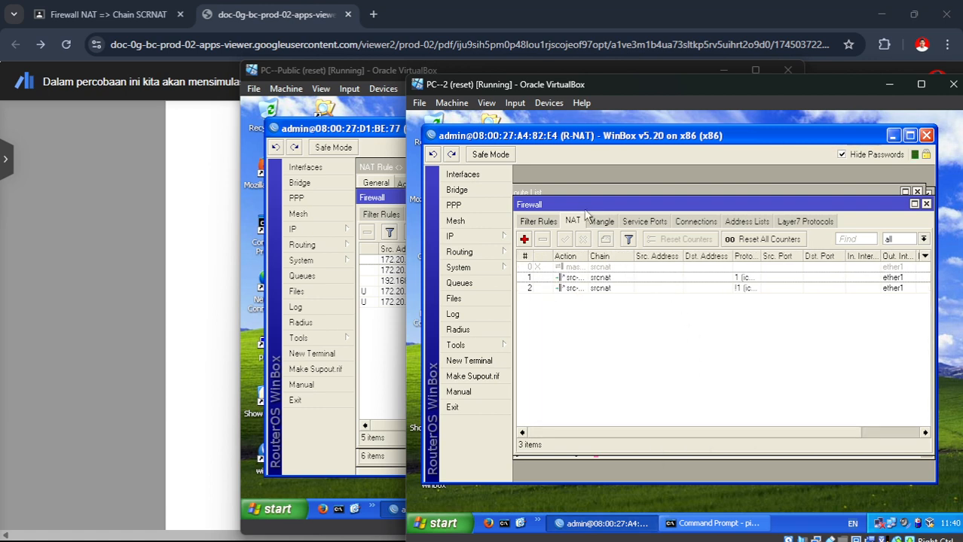
pyautogui.doubleClick(586, 277)
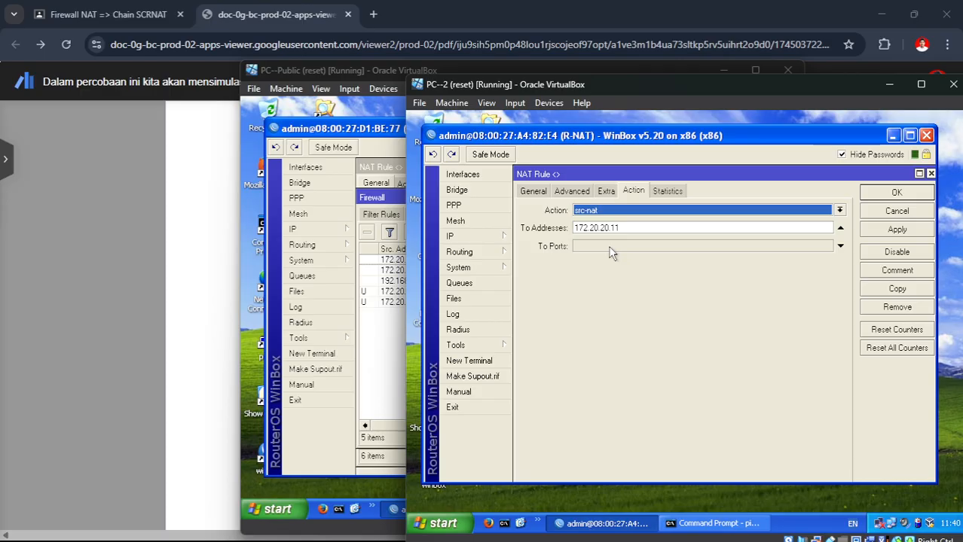
# Step: Reread the end of the lab instructions in the browser, and recheck R-ISP's connection list on PC--Public
pyautogui.moveTo(591, 541)
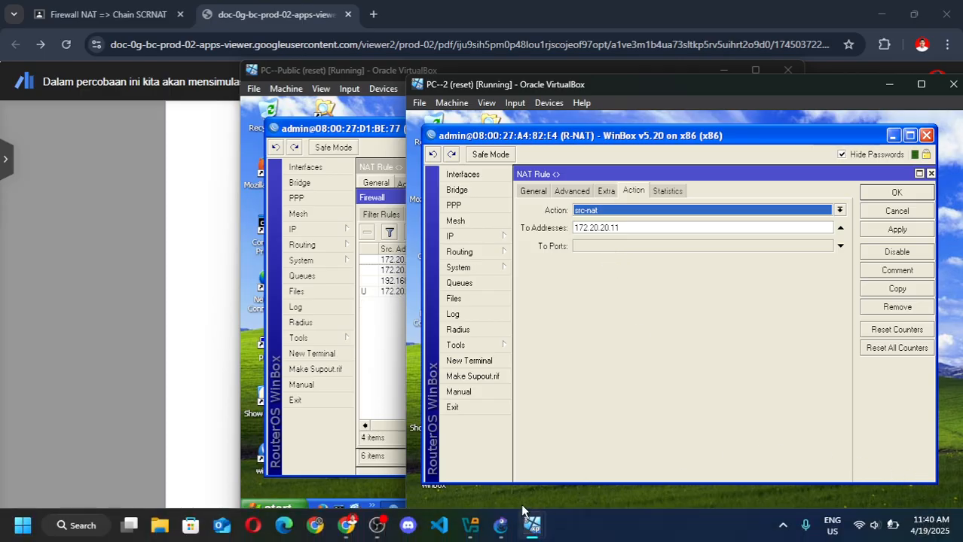
pyautogui.click(347, 527)
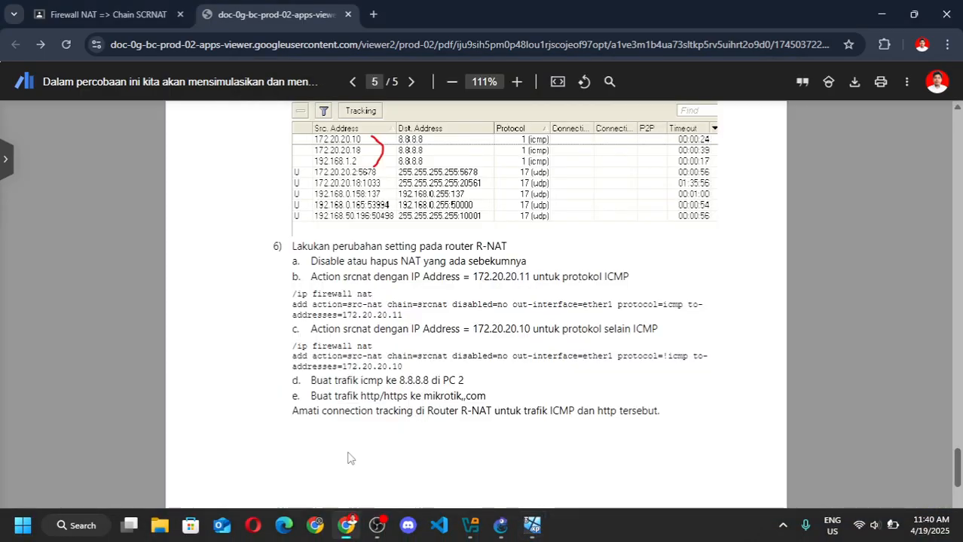
pyautogui.scroll(-1, 496, 381)
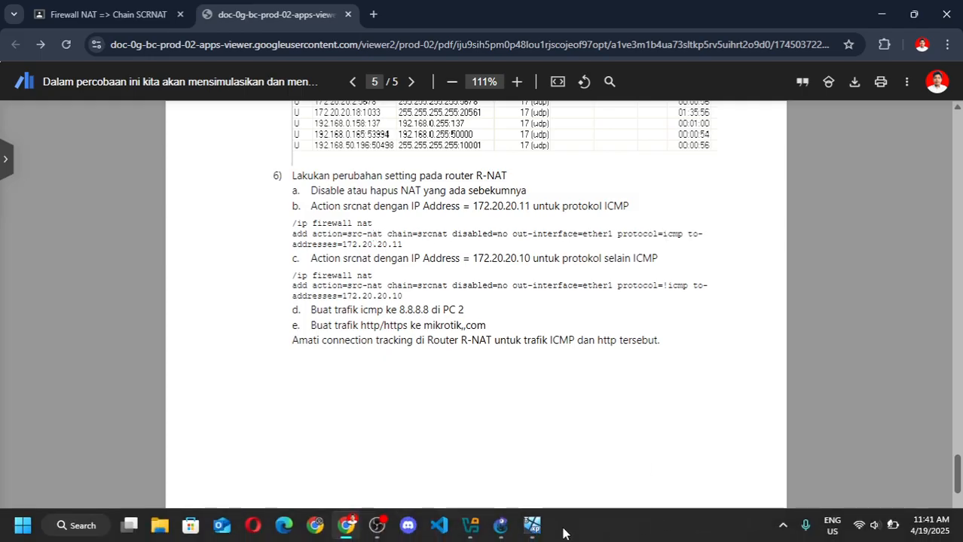
pyautogui.moveTo(532, 526)
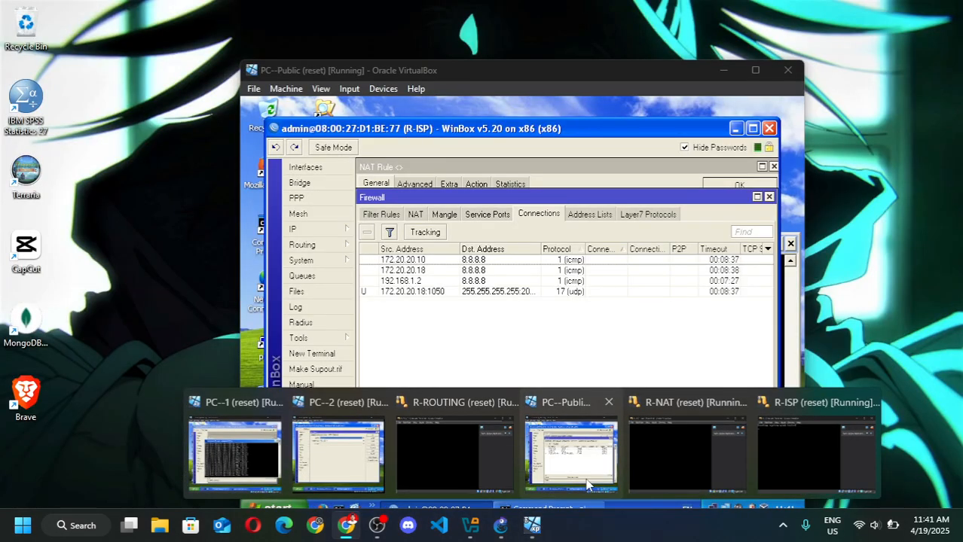
pyautogui.click(585, 477)
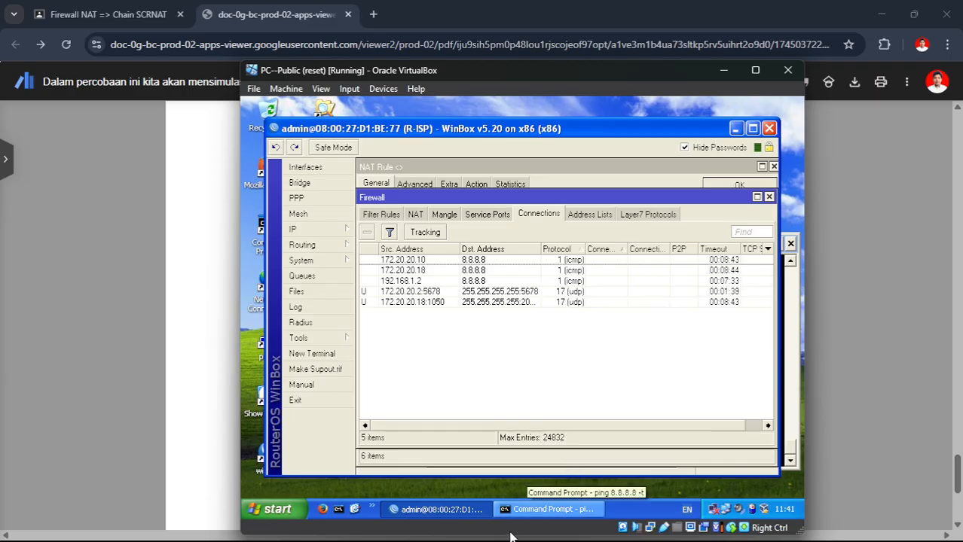
# Step: Return to PC--2, and apply and close the open ICMP src-nat rule on R-NAT
pyautogui.moveTo(531, 526)
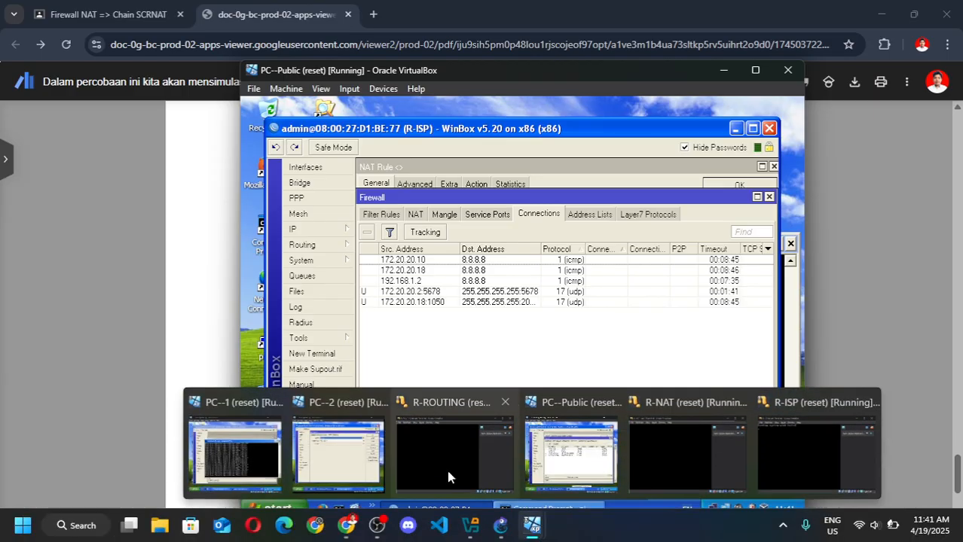
pyautogui.click(337, 465)
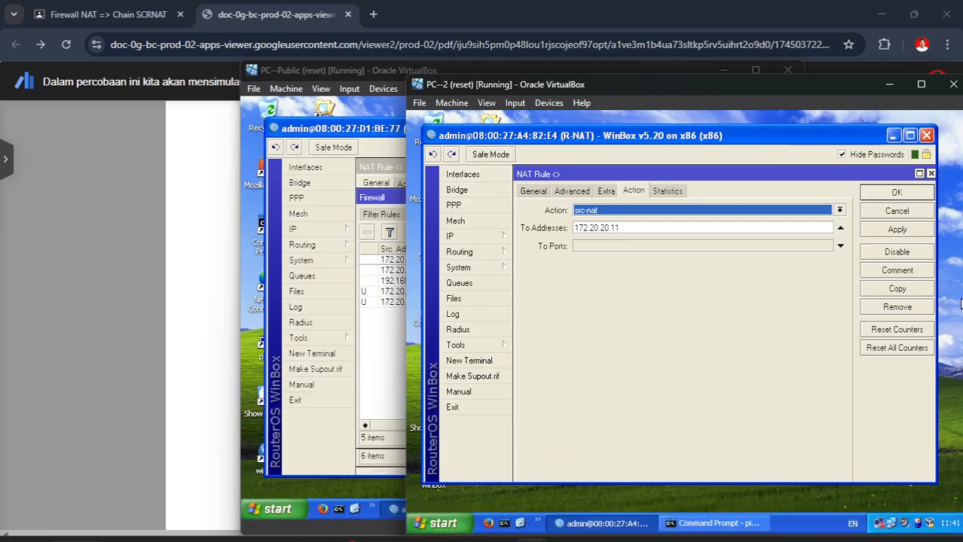
pyautogui.click(910, 231)
pyautogui.click(897, 193)
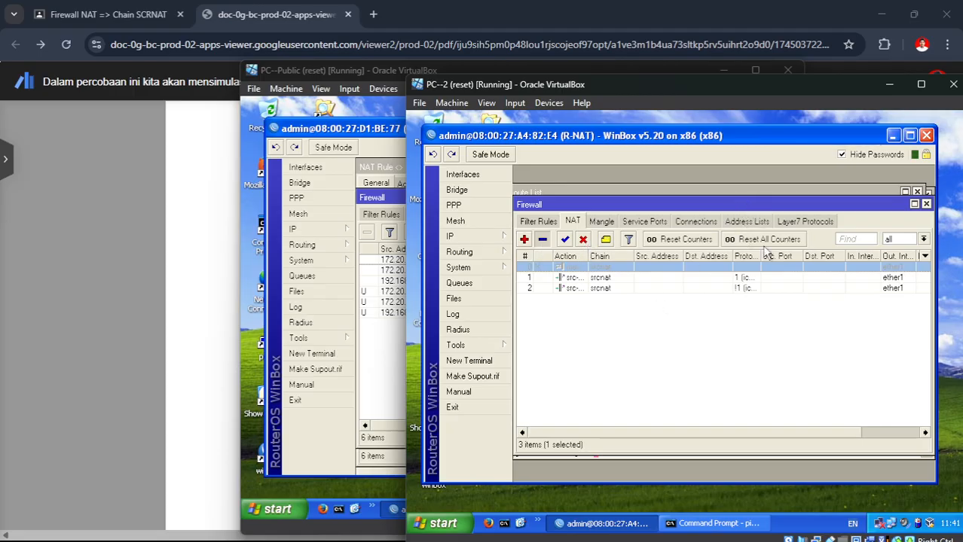
pyautogui.moveTo(782, 86); pyautogui.dragTo(750, 61)
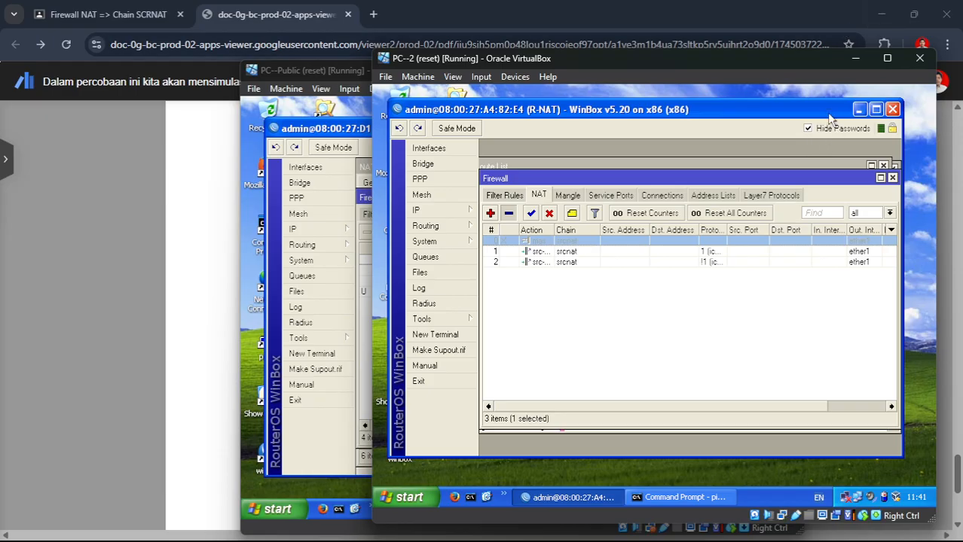
pyautogui.moveTo(807, 59); pyautogui.dragTo(781, 87)
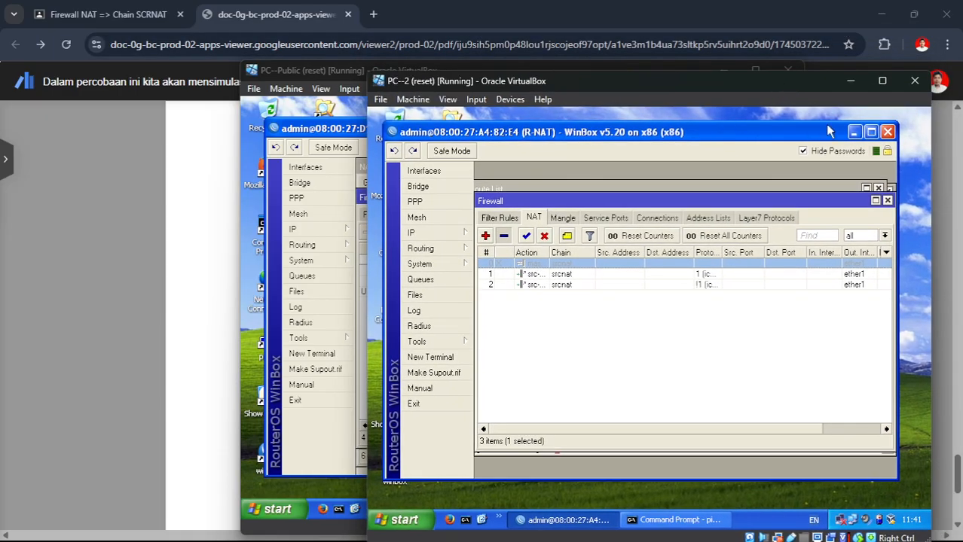
# Step: Pause the PC--2 virtual machine and resume it
pyautogui.click(409, 100)
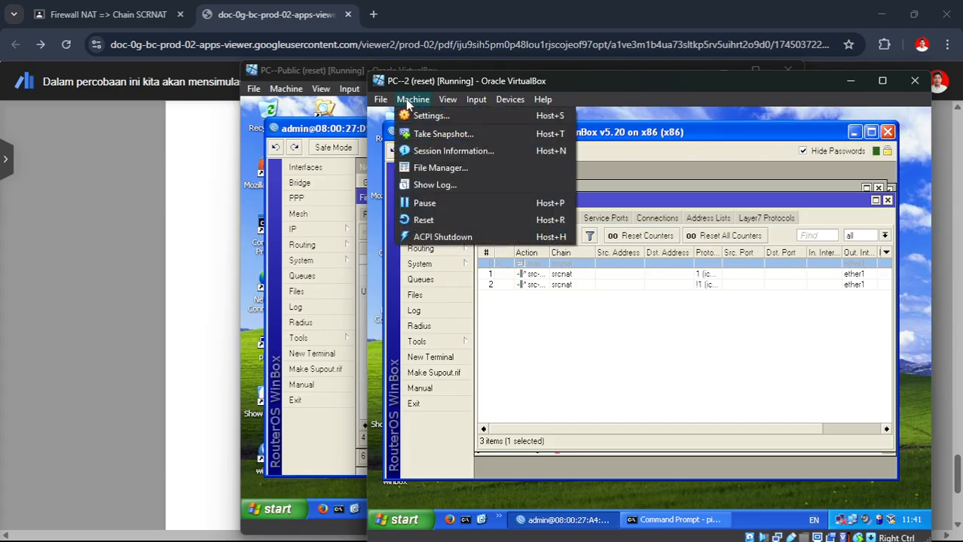
pyautogui.click(406, 101)
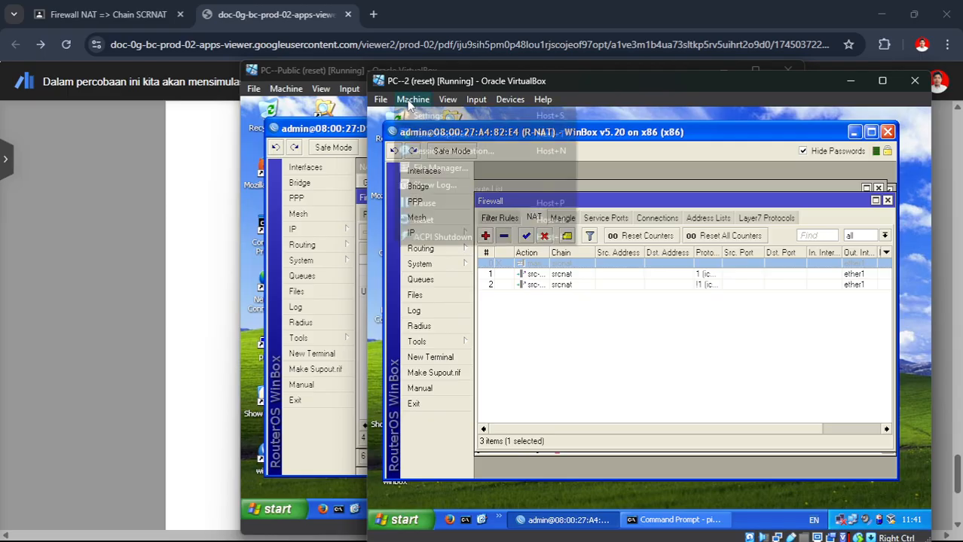
pyautogui.click(409, 100)
pyautogui.click(421, 203)
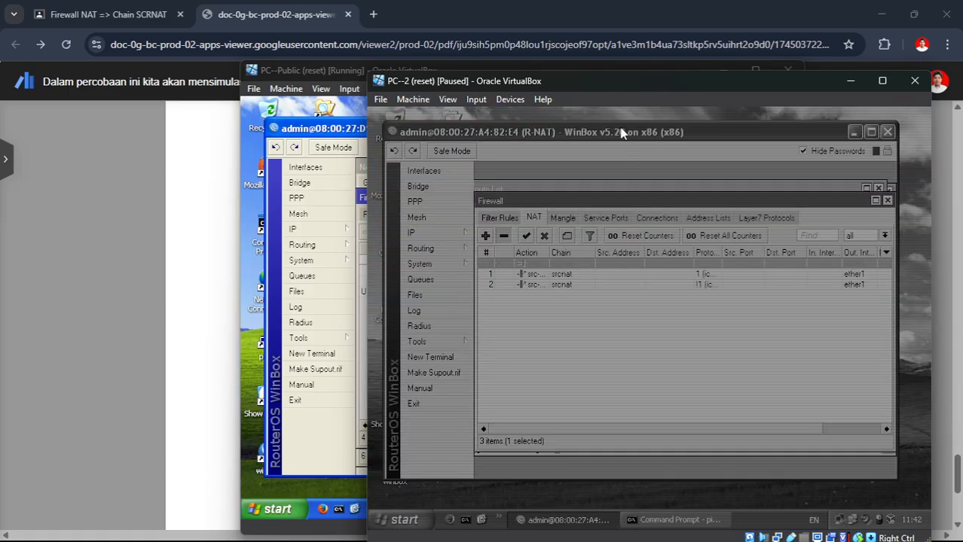
pyautogui.click(414, 100)
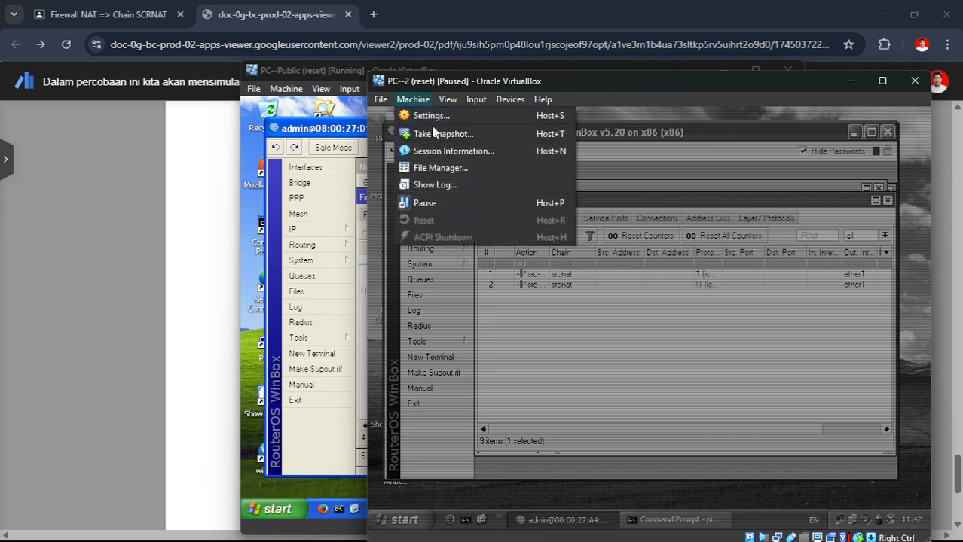
pyautogui.click(425, 203)
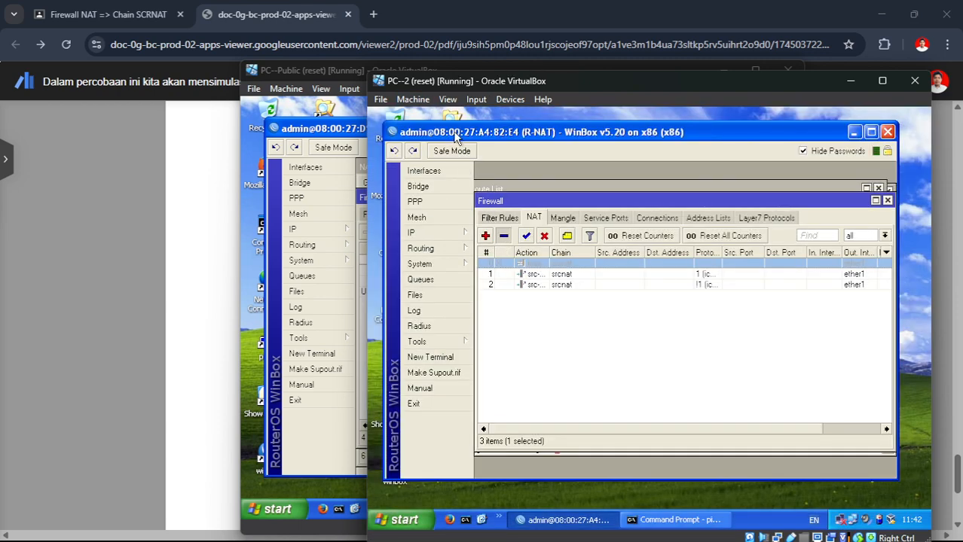
# Step: Recheck the ICMP sources in R-ISP's connection list on PC--Public, and minimise the PC--2 virtual machine
pyautogui.click(350, 125)
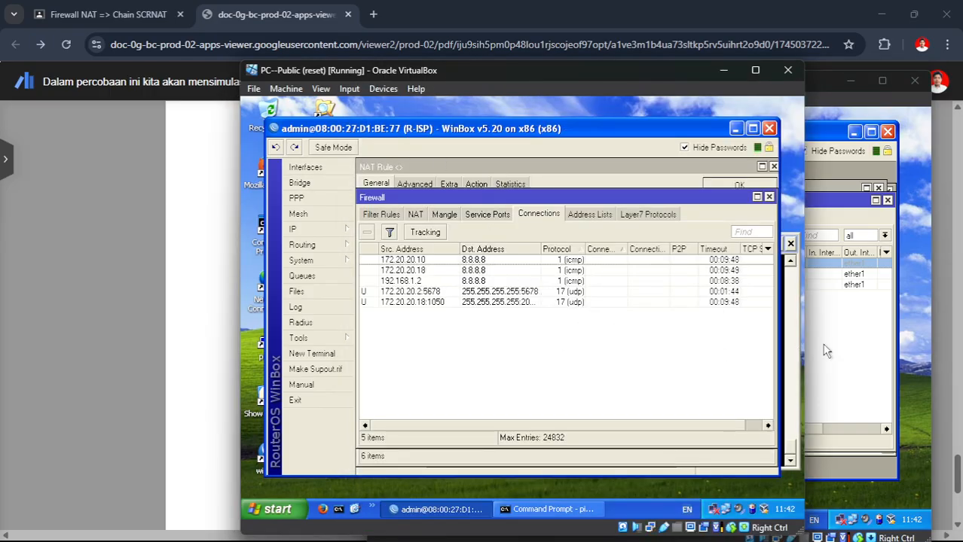
pyautogui.click(851, 350)
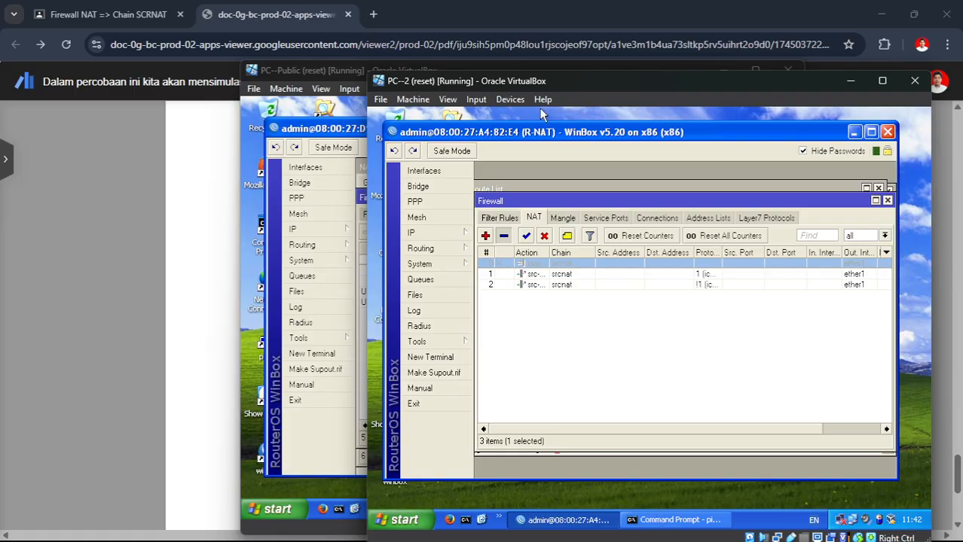
pyautogui.click(850, 82)
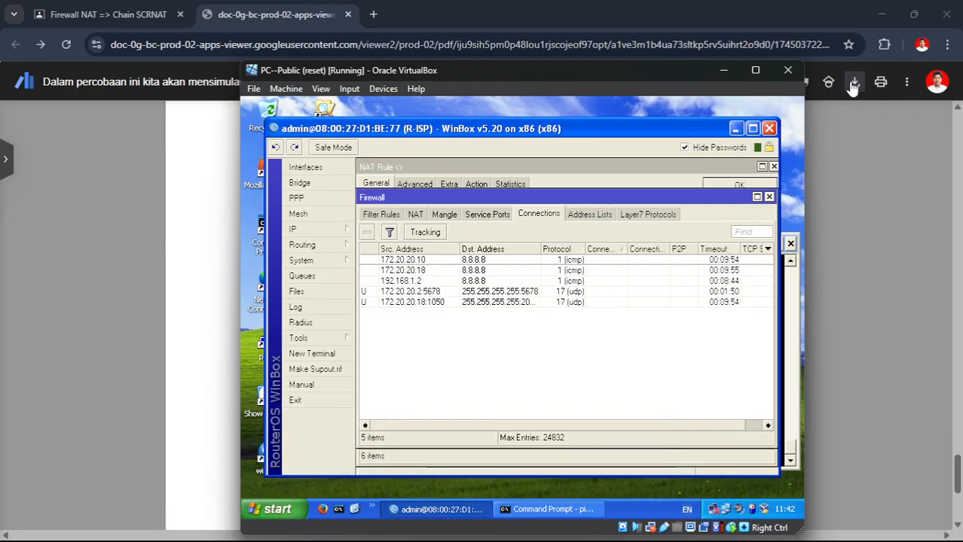
# Step: Stop the continuous ping to 8.8.8.8 on PC--1 and close its command prompt
pyautogui.click(888, 343)
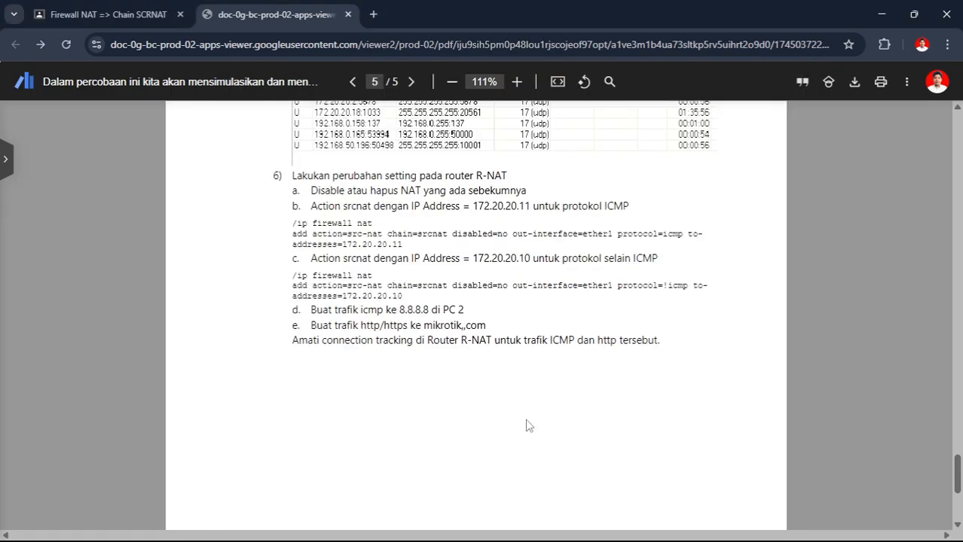
pyautogui.moveTo(533, 525)
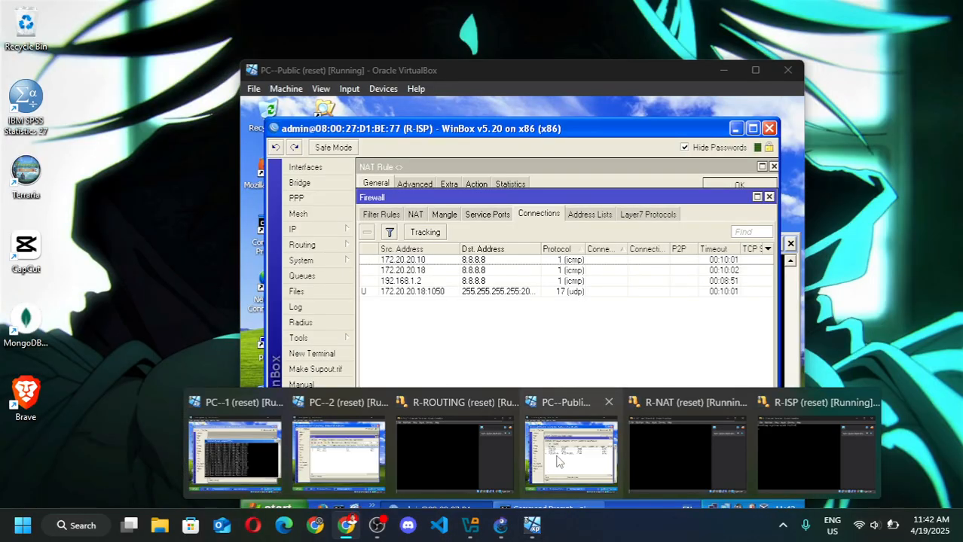
pyautogui.moveTo(309, 444)
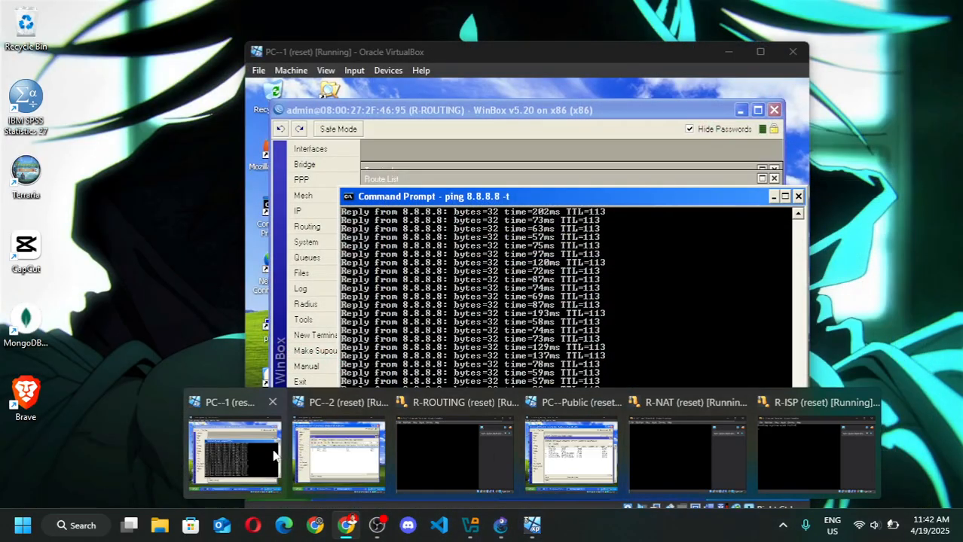
pyautogui.click(253, 463)
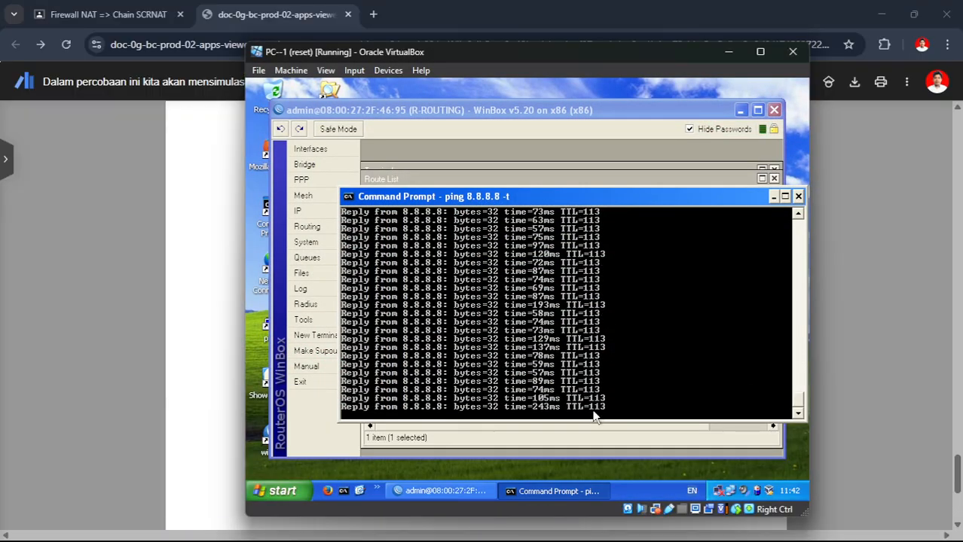
pyautogui.hotkey('ctrl', 'c')
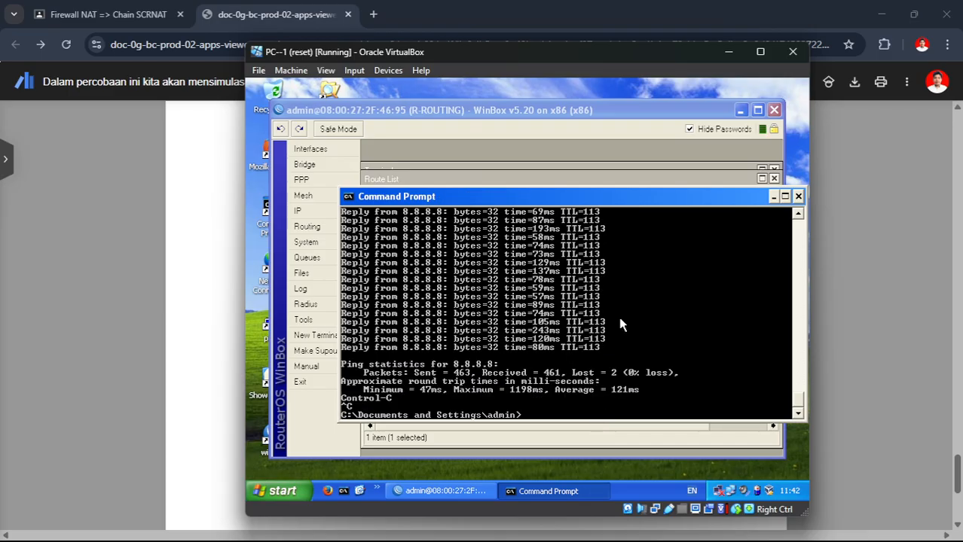
pyautogui.click(797, 197)
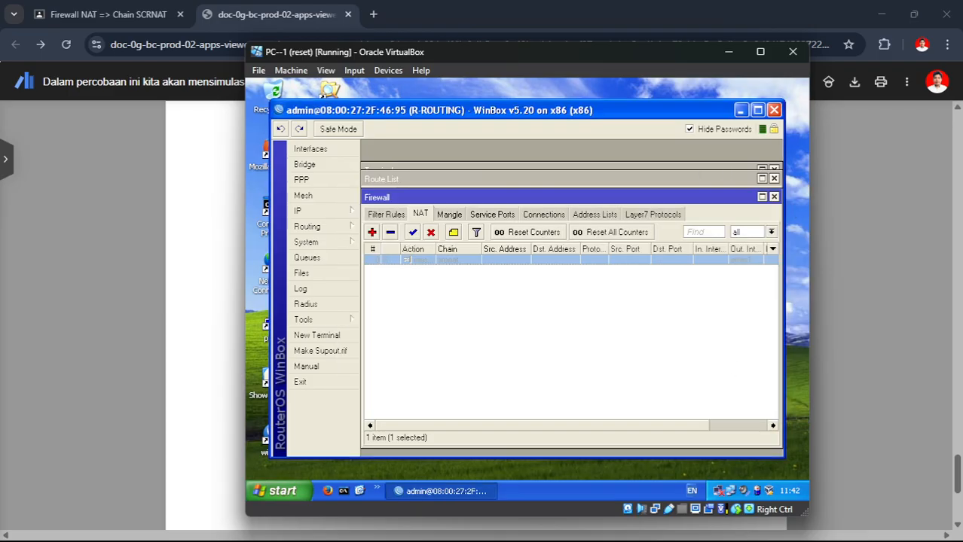
# Step: Switch to PC--Public, stop its continuous ping to 8.8.8.8, and close the command prompt
pyautogui.moveTo(528, 531)
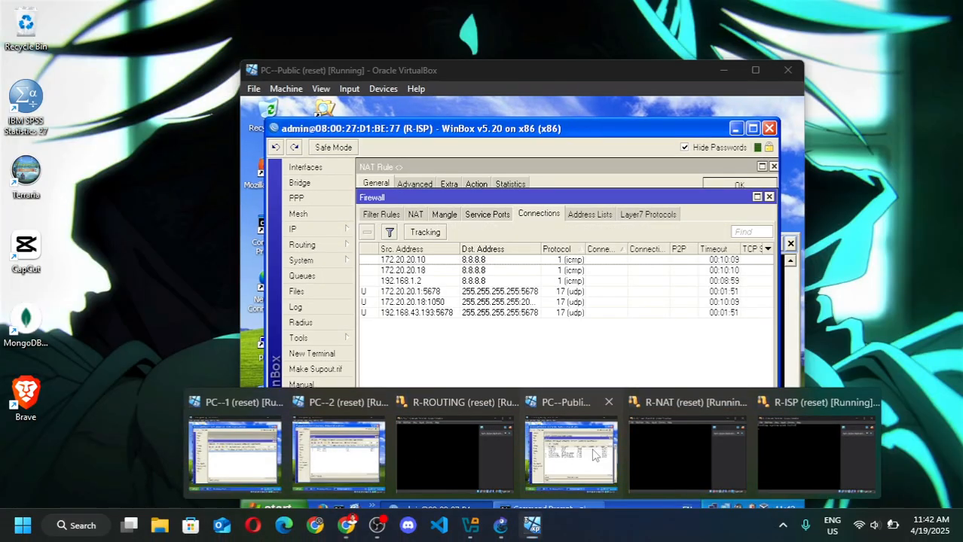
pyautogui.click(576, 463)
pyautogui.click(514, 510)
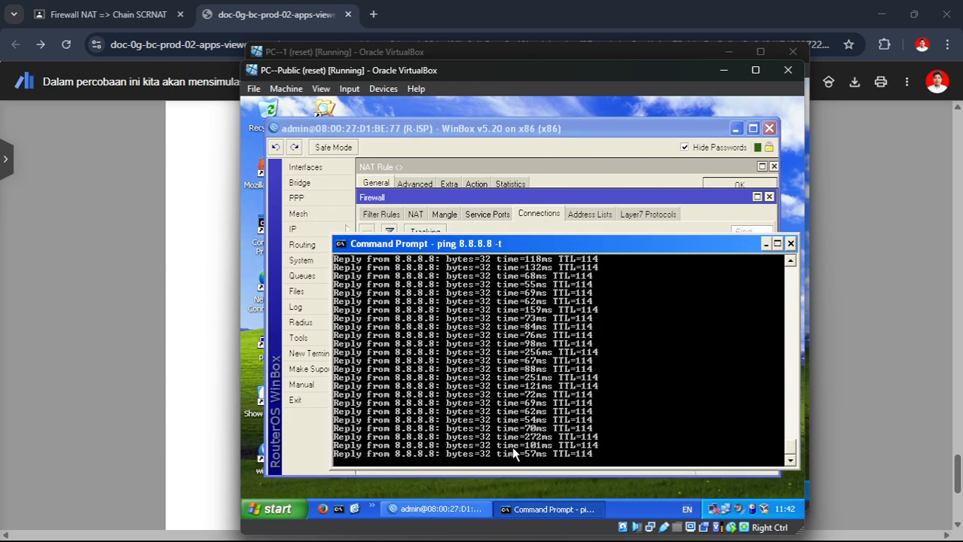
pyautogui.hotkey('ctrl', 'c')
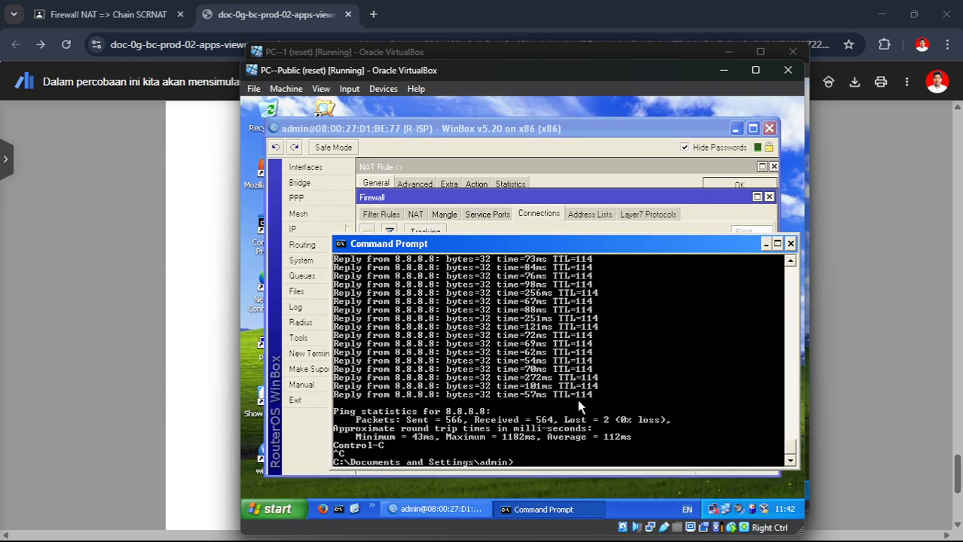
pyautogui.click(789, 243)
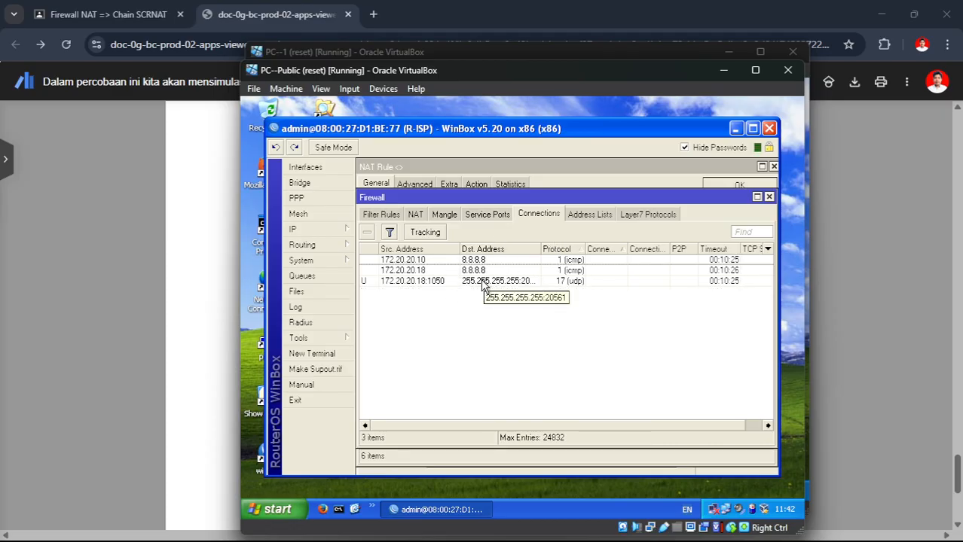
pyautogui.moveTo(570, 540)
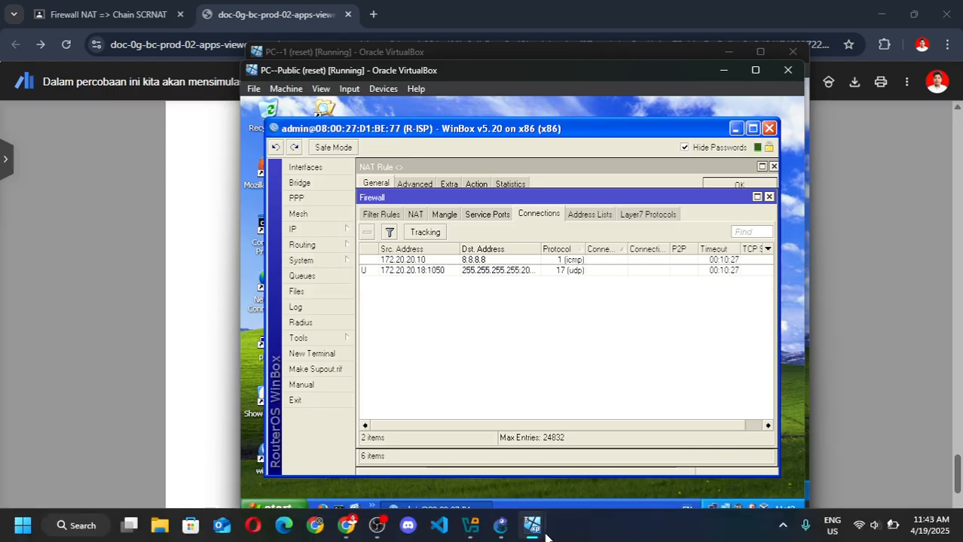
# Step: Switch to the PC--2 virtual machine, and pause and resume it
pyautogui.moveTo(533, 528)
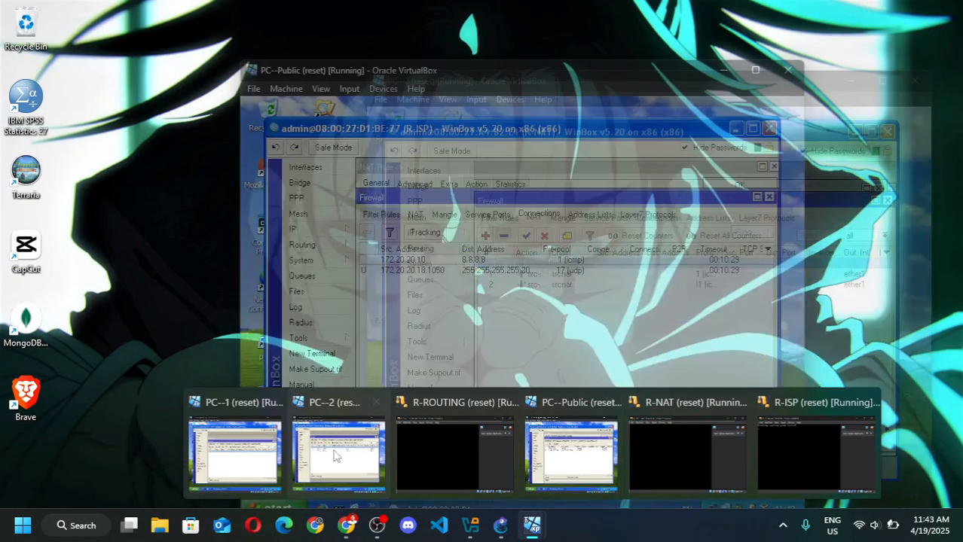
pyautogui.click(332, 446)
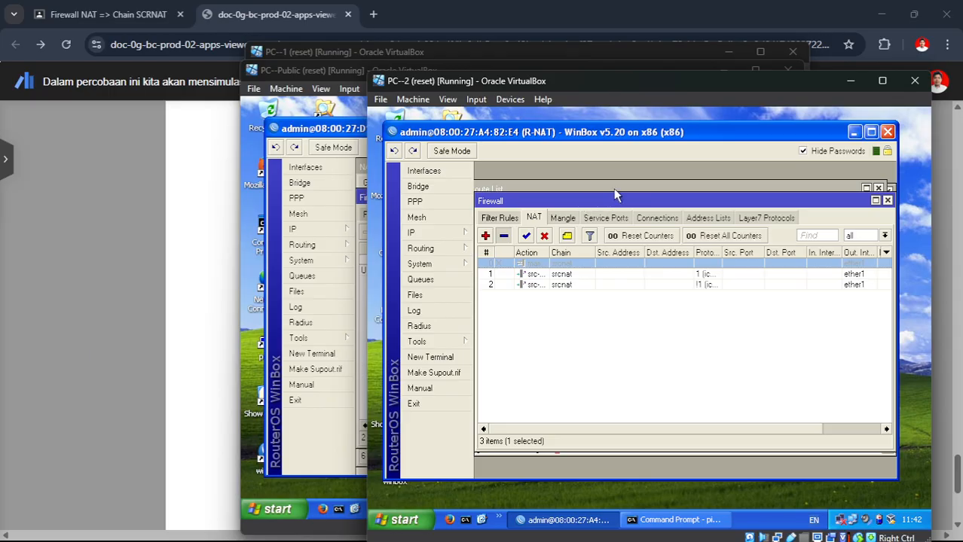
pyautogui.click(413, 98)
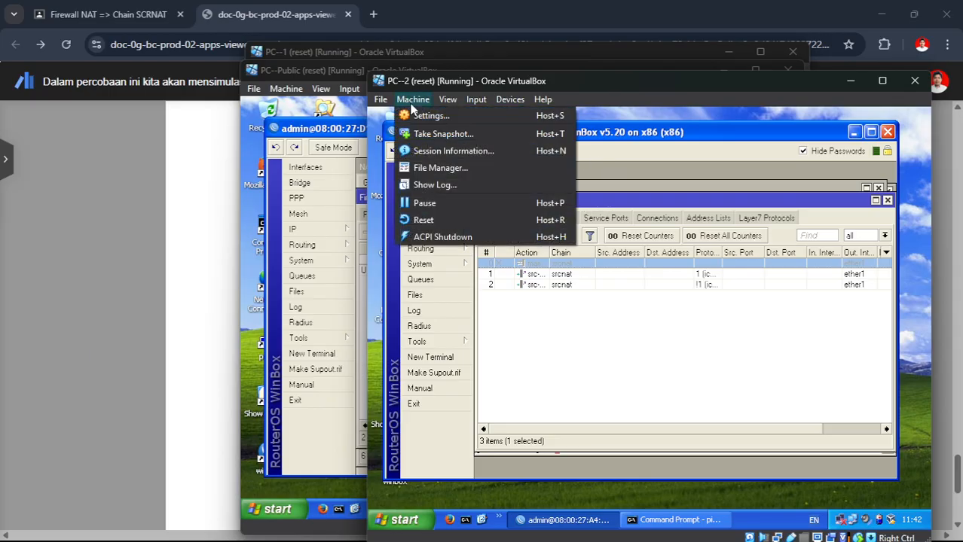
pyautogui.click(449, 200)
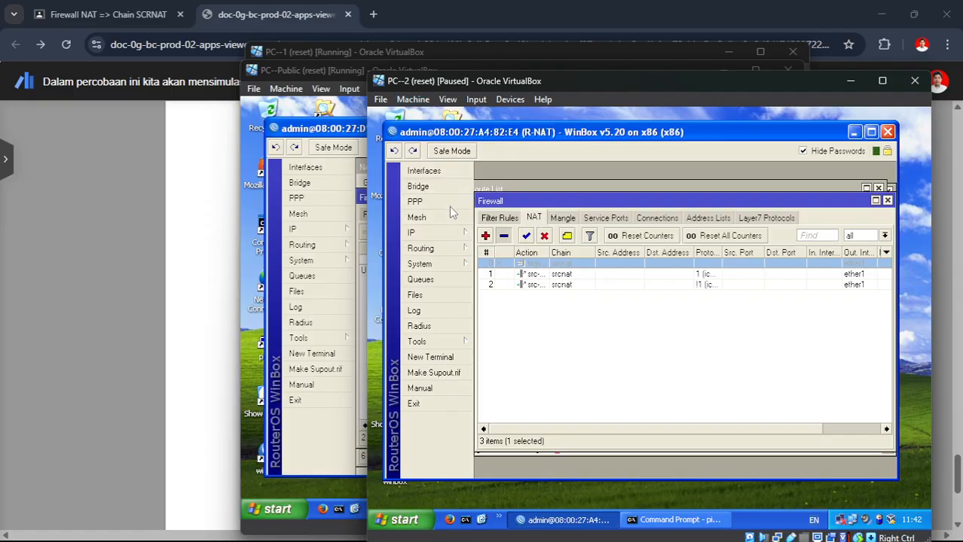
pyautogui.click(417, 103)
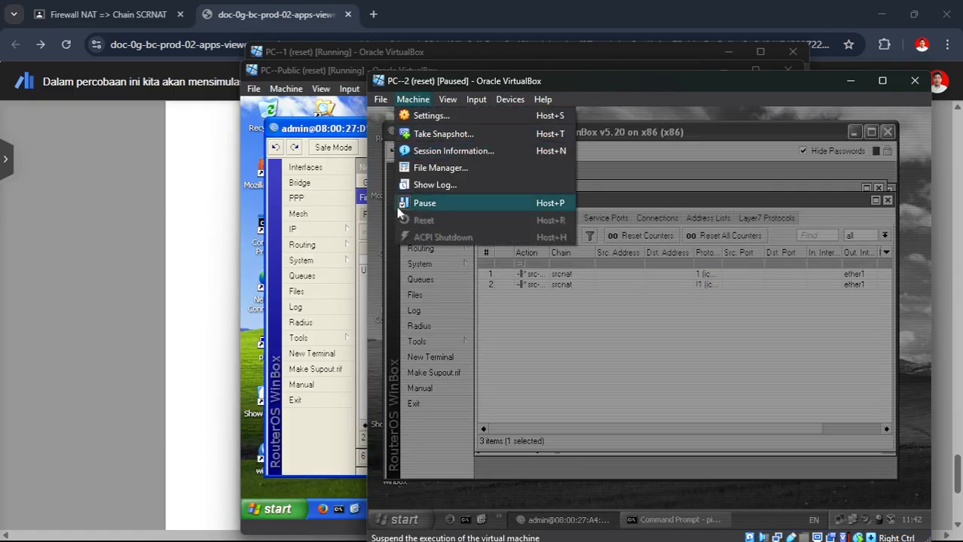
pyautogui.click(401, 204)
# Step: Reset the PC--2 virtual machine and confirm the reset
pyautogui.click(413, 99)
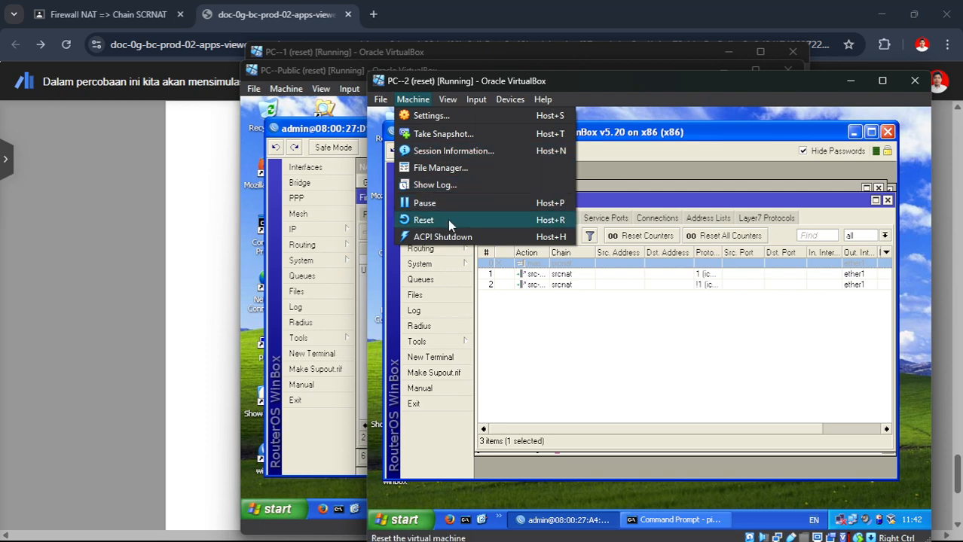
pyautogui.click(510, 334)
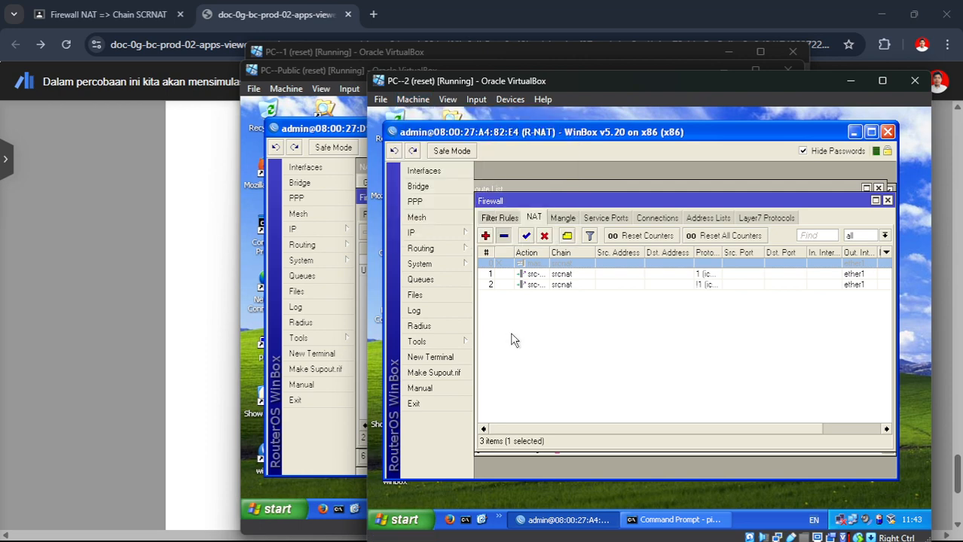
pyautogui.click(415, 100)
pyautogui.click(476, 221)
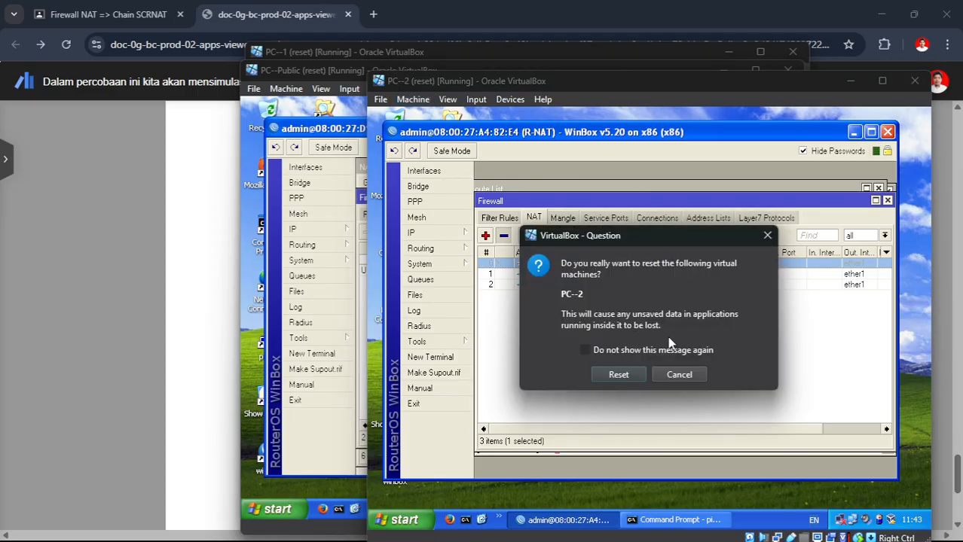
pyautogui.click(621, 374)
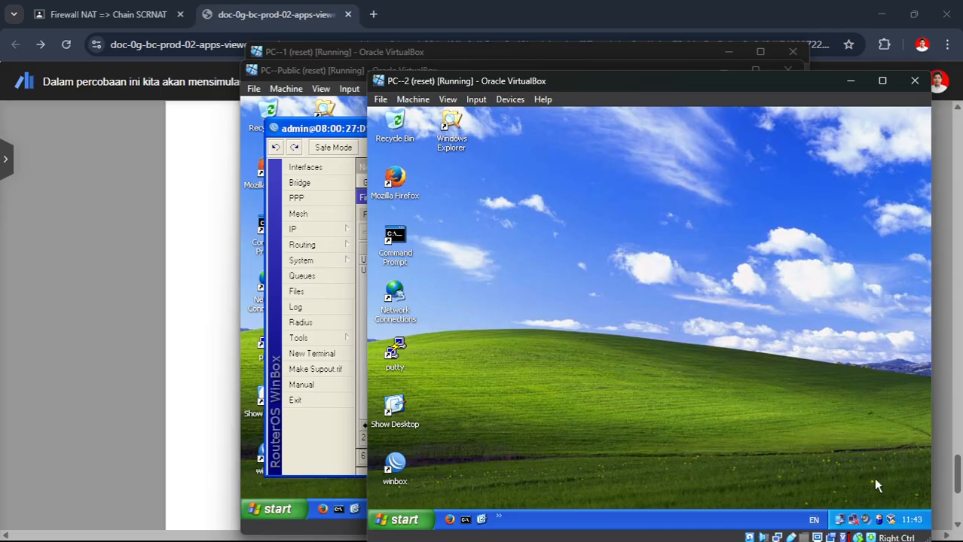
# Step: Review the TCP/IP settings of PC--2's local area connection and accept them as they are
pyautogui.doubleClick(838, 519)
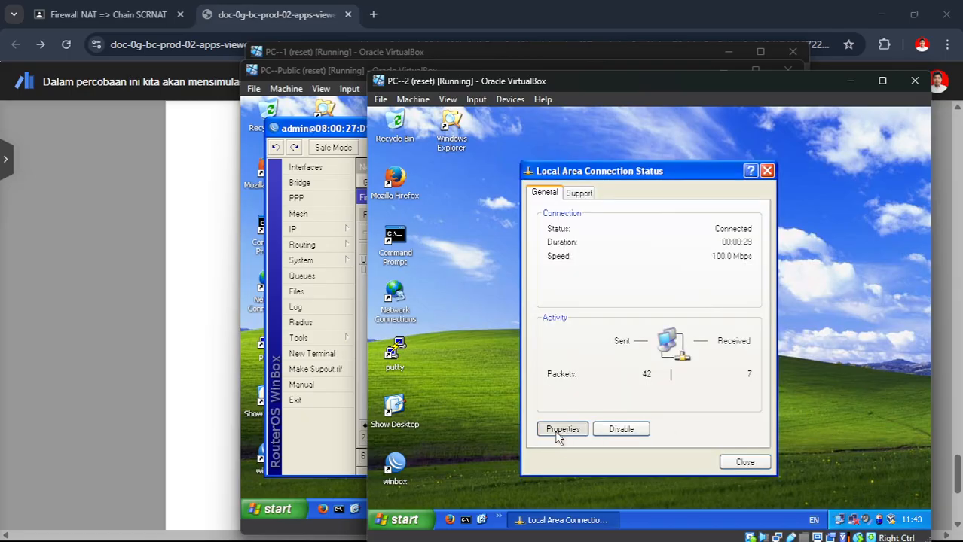
pyautogui.click(563, 429)
pyautogui.click(467, 276)
pyautogui.click(581, 303)
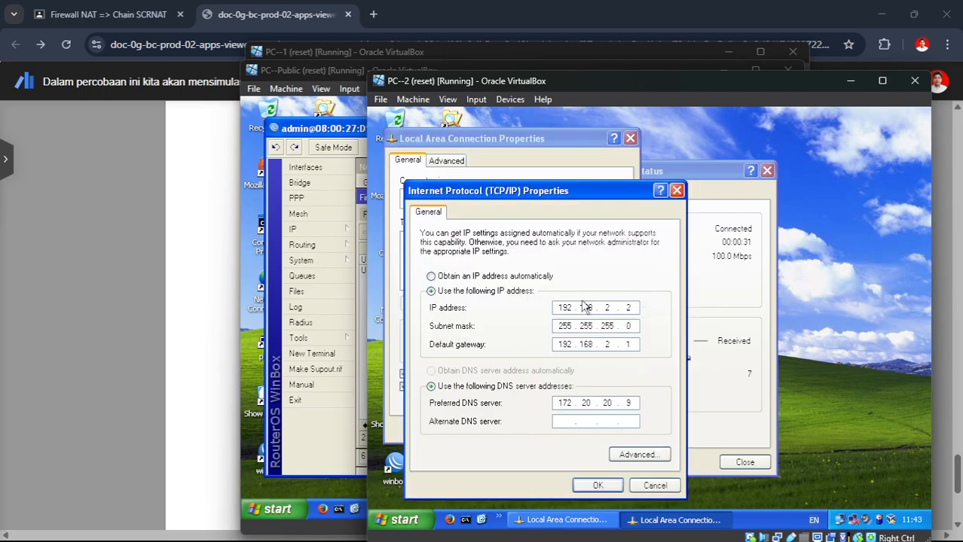
pyautogui.click(598, 486)
pyautogui.click(551, 429)
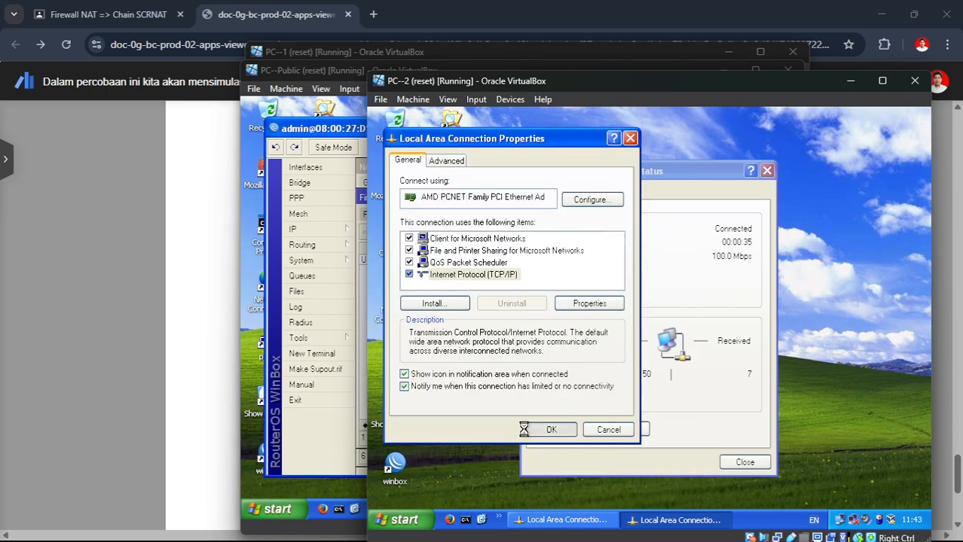
# Step: Start WinBox on PC--2 and connect to the discovered R-NAT router as admin
pyautogui.doubleClick(410, 477)
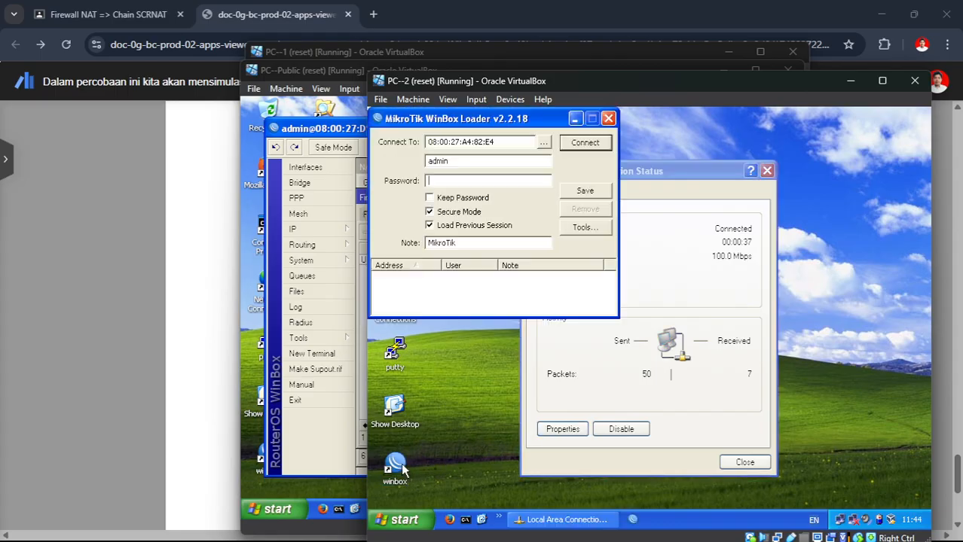
pyautogui.click(541, 144)
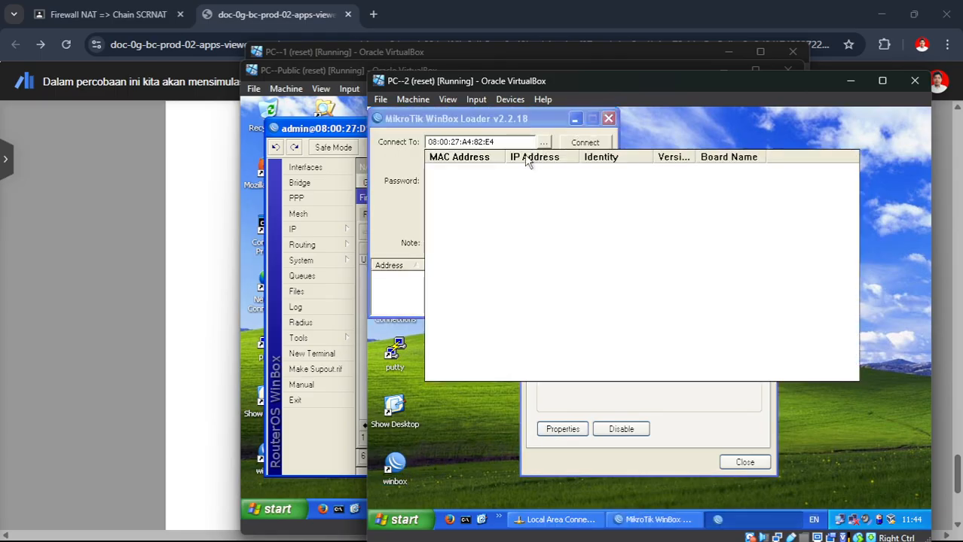
pyautogui.click(476, 175)
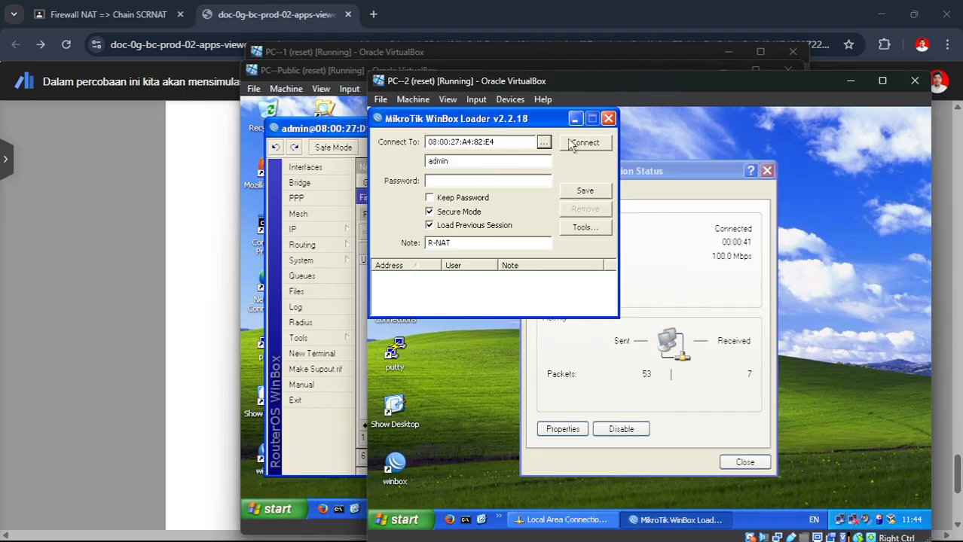
pyautogui.click(584, 142)
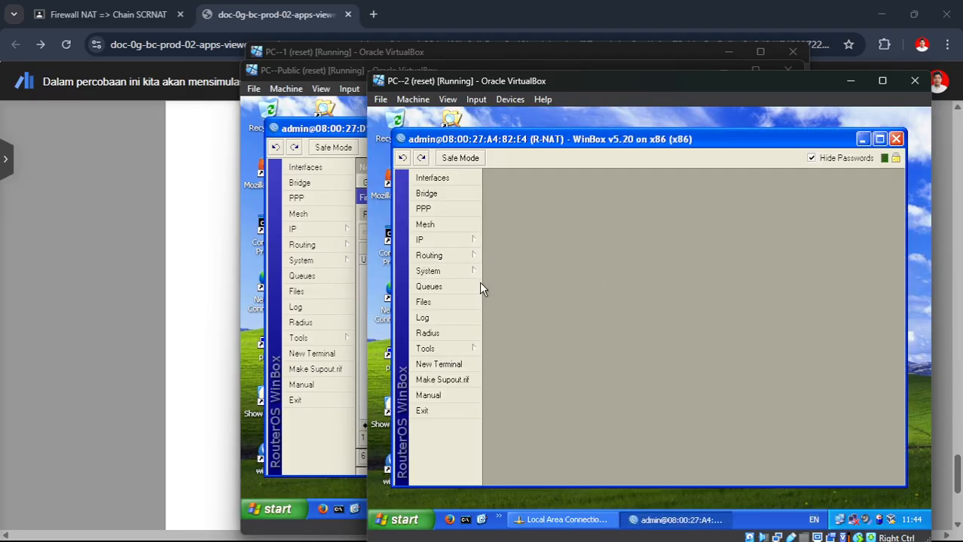
# Step: Open R-NAT's firewall NAT rules and remove the disabled masquerade rule
pyautogui.click(437, 241)
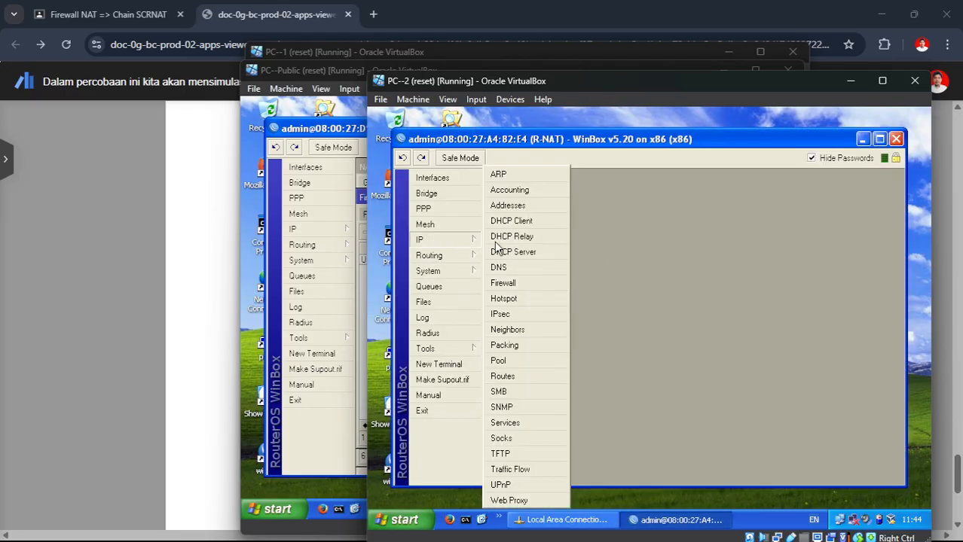
pyautogui.click(525, 280)
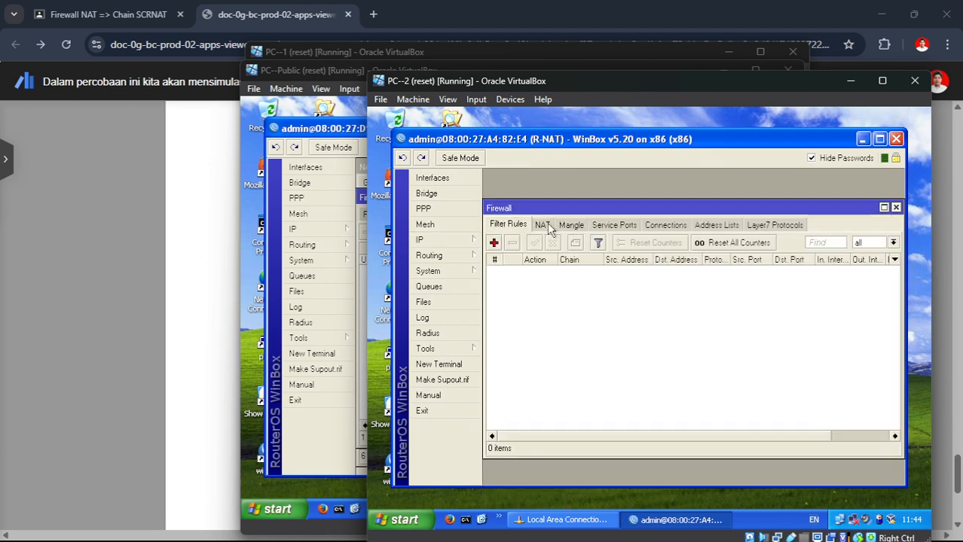
pyautogui.click(543, 228)
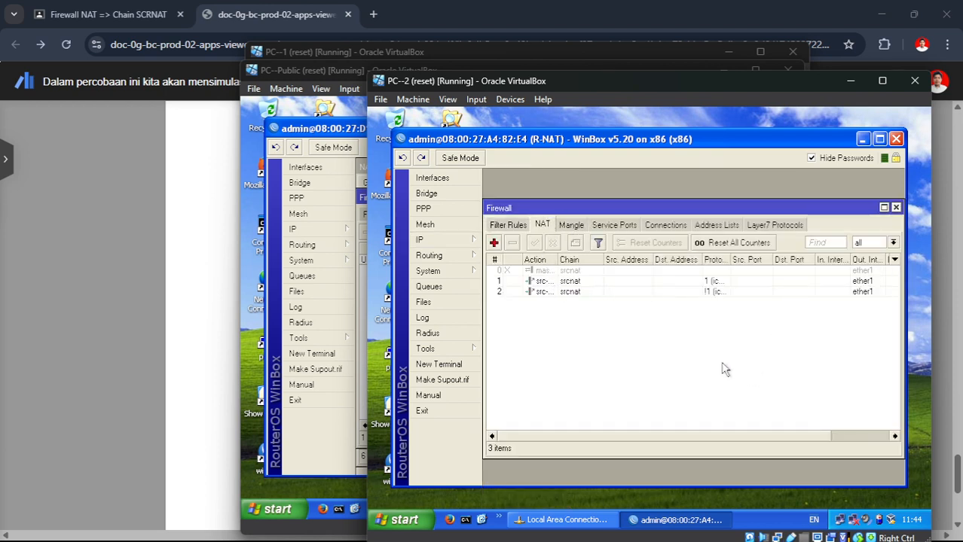
pyautogui.moveTo(599, 437); pyautogui.dragTo(580, 437)
pyautogui.click(562, 271)
pyautogui.click(511, 242)
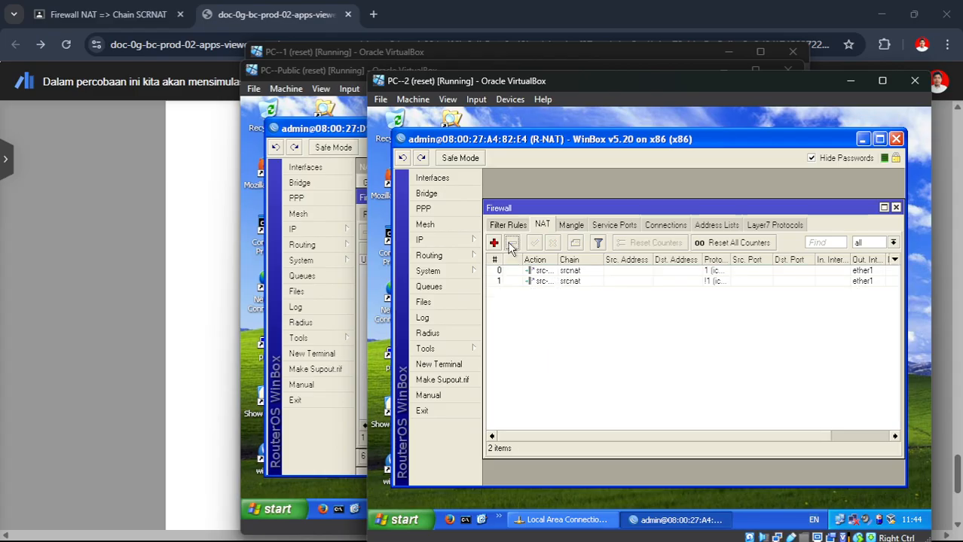
# Step: Ping 8.8.8.8 from a command prompt on PC--2, and check the ICMP source in R-ISP's connection list on PC--Public
pyautogui.moveTo(615, 436); pyautogui.dragTo(827, 437)
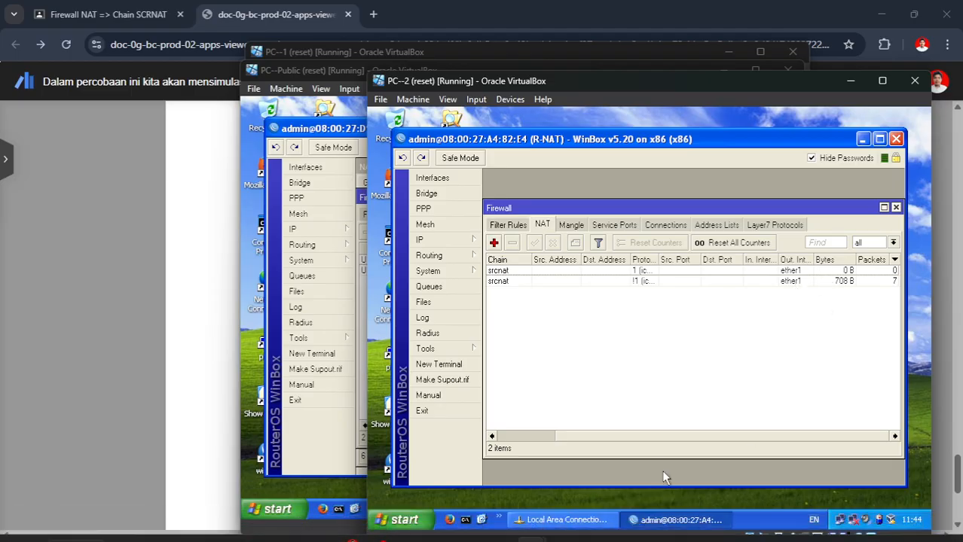
pyautogui.click(465, 520)
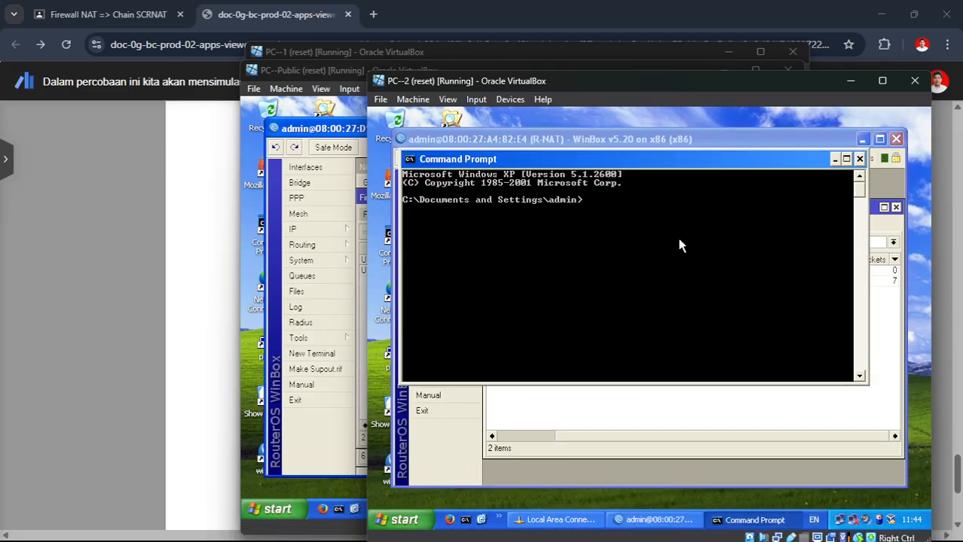
pyautogui.write('ping 8.8.8.8')
pyautogui.press('Return')
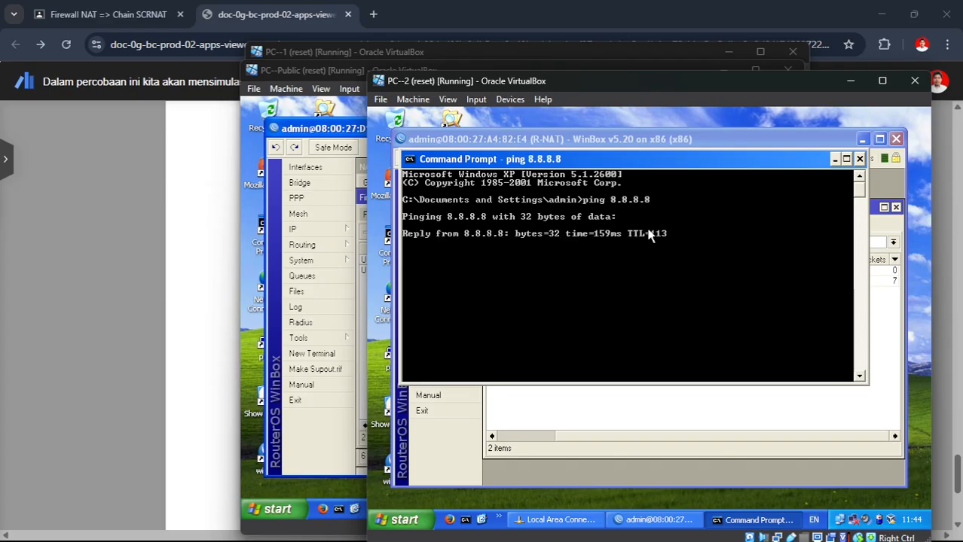
pyautogui.click(304, 75)
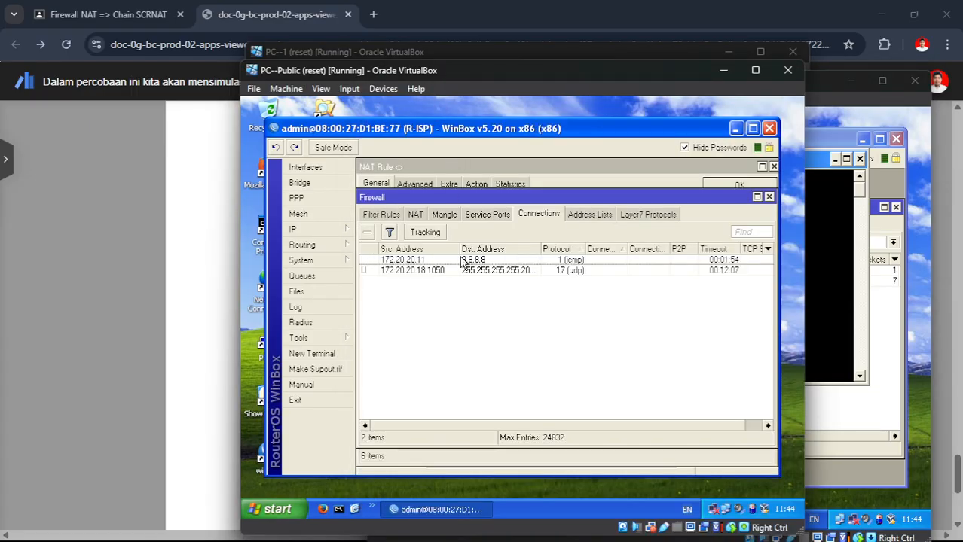
# Step: Start a continuous ping to 8.8.8.8 from the command prompt on PC--2
pyautogui.click(846, 312)
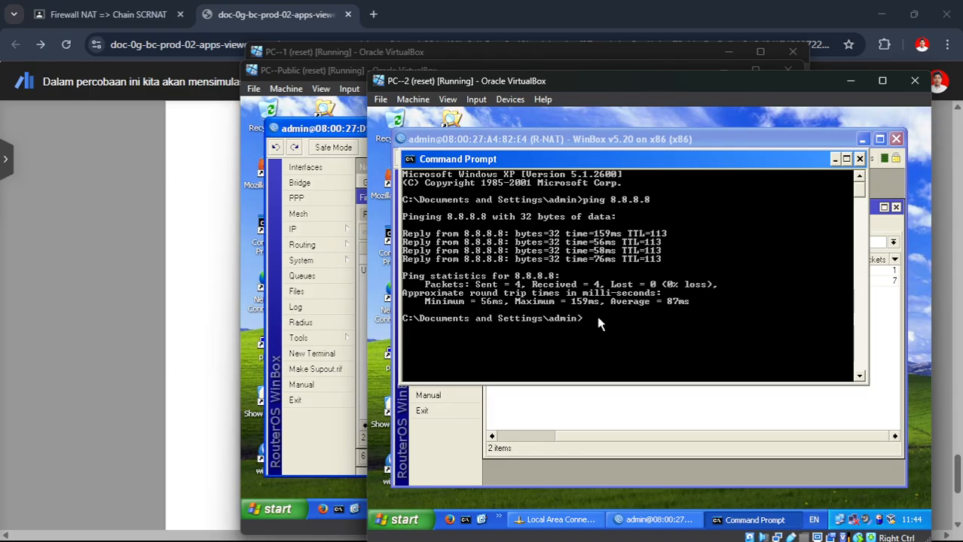
pyautogui.press('Up')
pyautogui.write('-t')
pyautogui.press('Return')
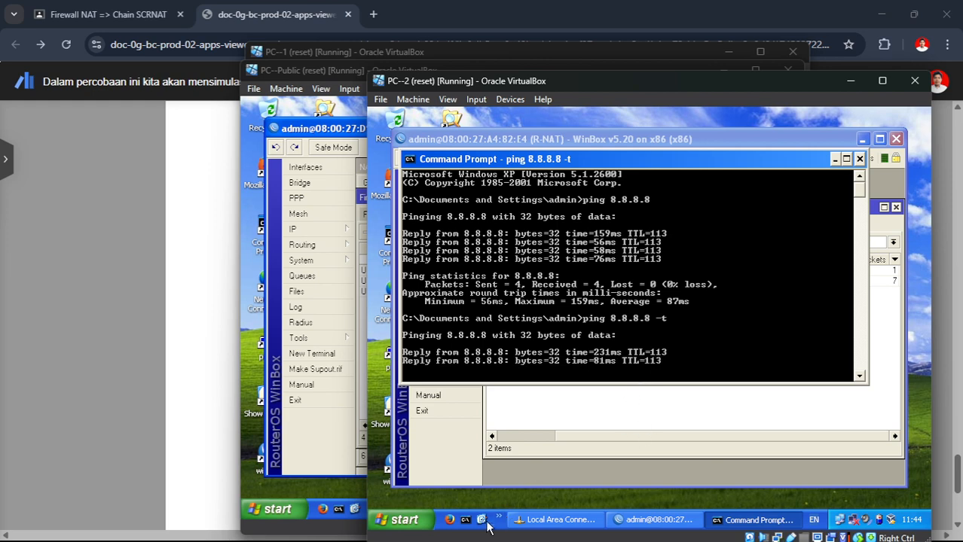
# Step: Start Firefox on PC--2 and load mikrotik.com to generate non-ICMP traffic alongside the running ping
pyautogui.click(451, 521)
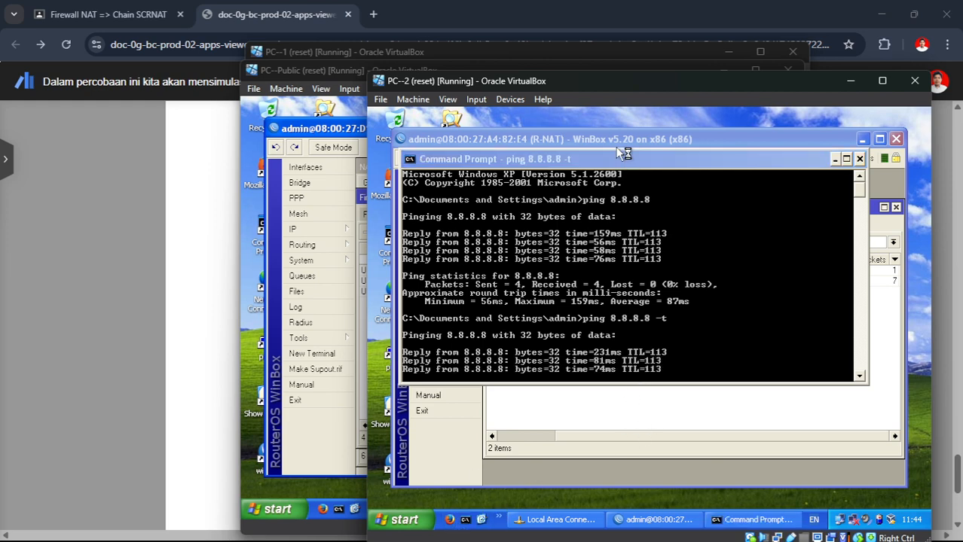
pyautogui.moveTo(618, 156); pyautogui.dragTo(651, 179)
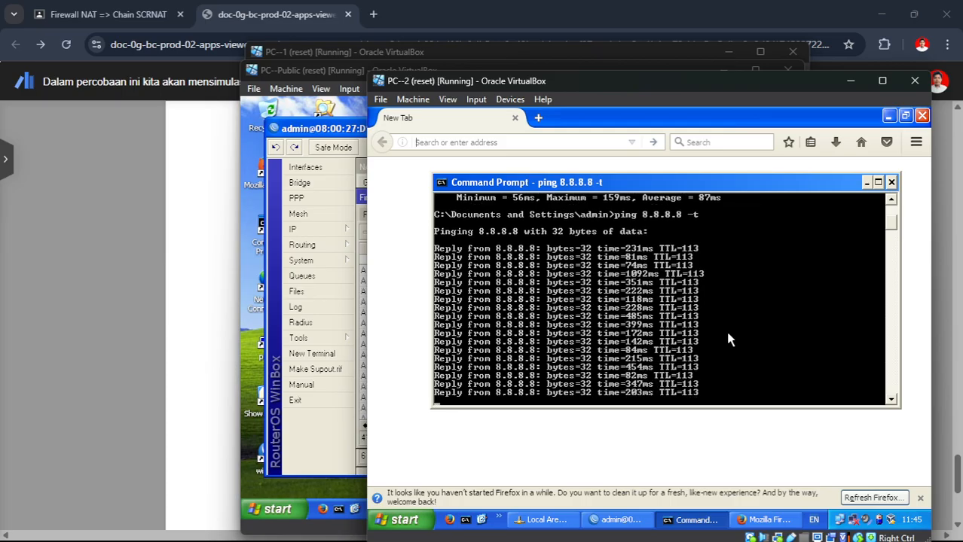
pyautogui.click(480, 144)
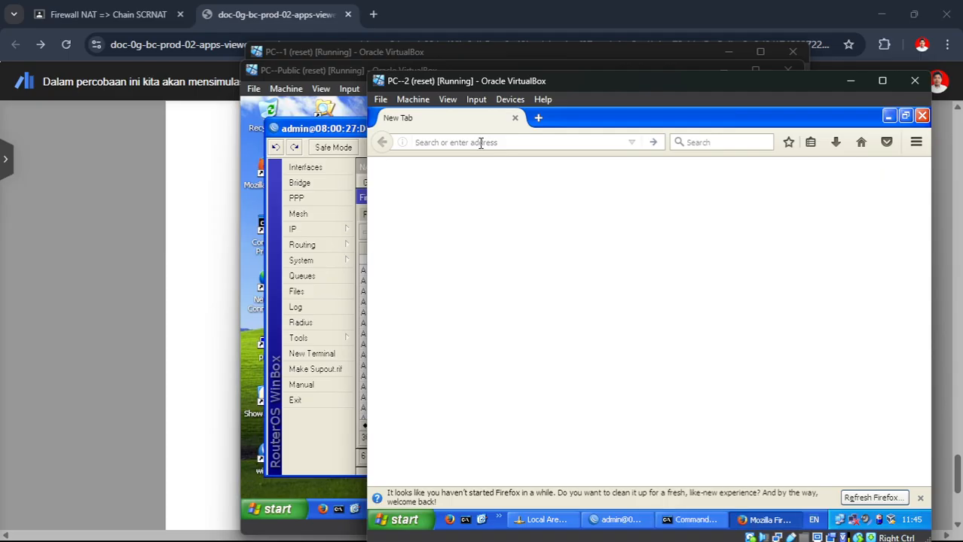
pyautogui.write('mikrotik')
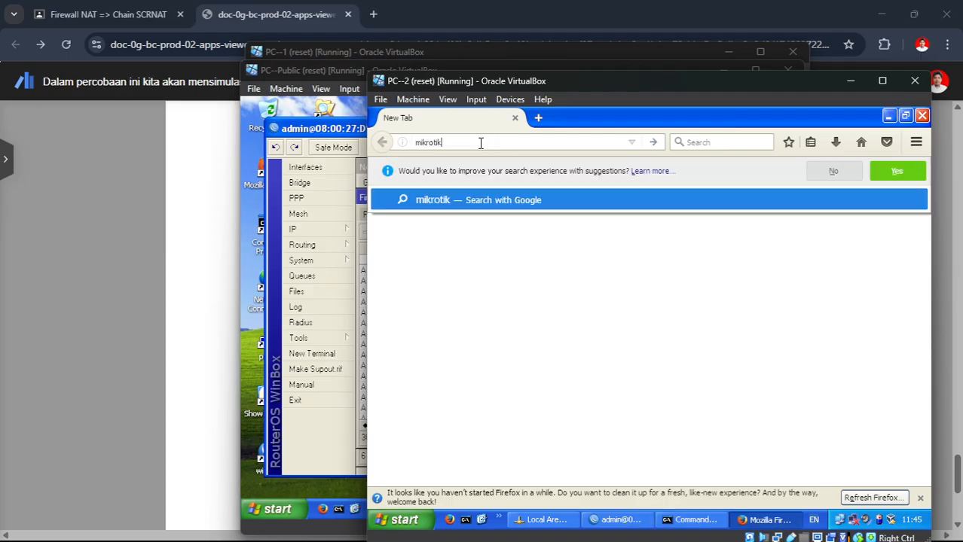
pyautogui.write('.com')
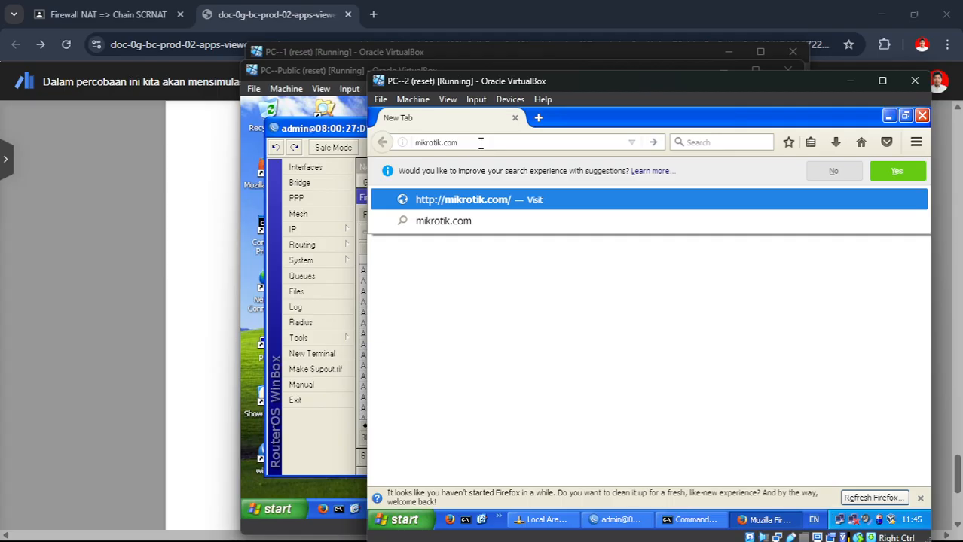
pyautogui.press('Return')
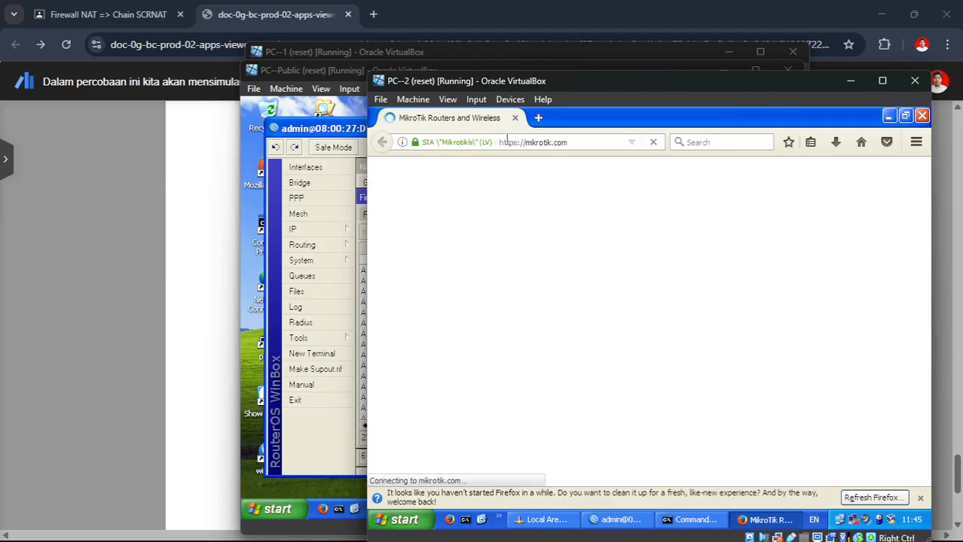
# Step: Check the loaded MikroTik page on PC--2, and compare the ICMP, TCP and UDP source addresses in R-ISP's connection list on PC--Public
pyautogui.click(320, 71)
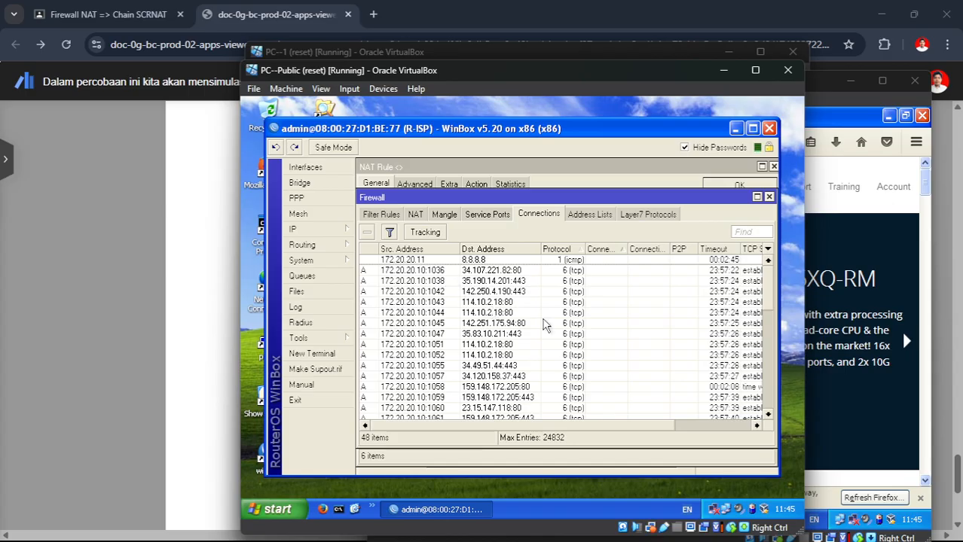
pyautogui.click(840, 268)
pyautogui.click(535, 118)
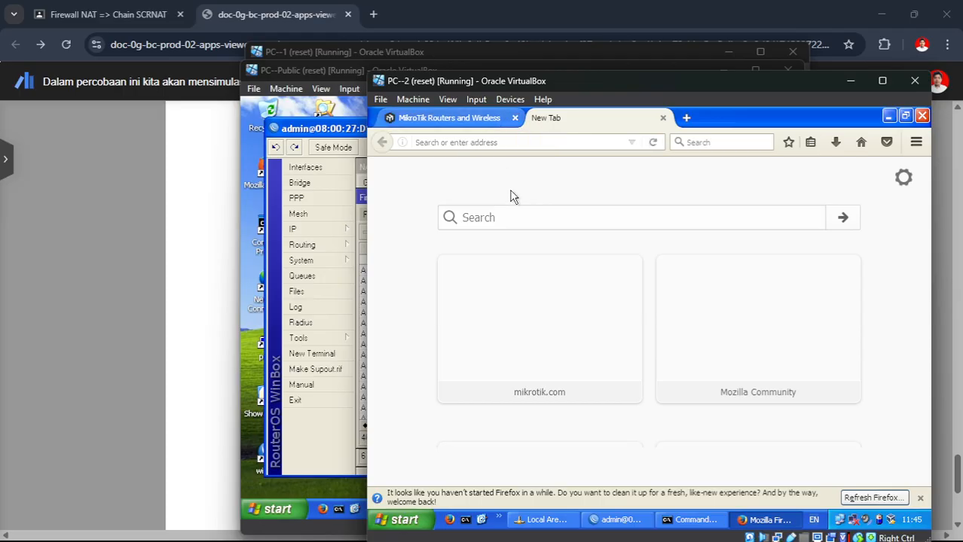
pyautogui.click(449, 118)
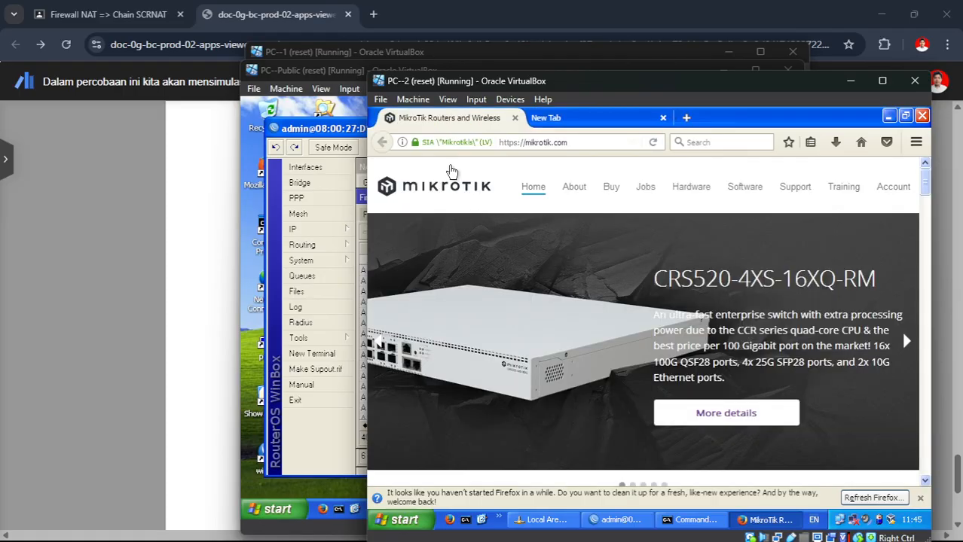
pyautogui.click(340, 127)
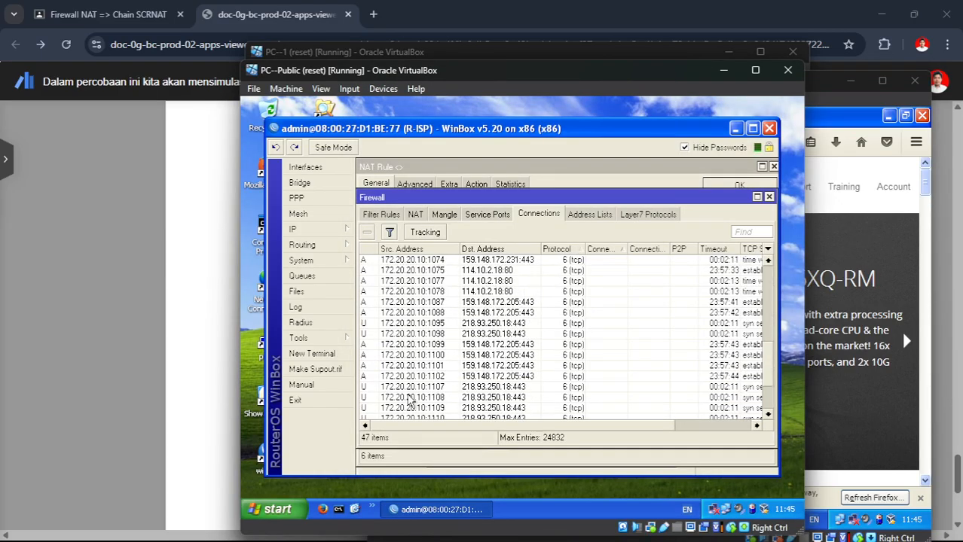
pyautogui.scroll(-3, 409, 399)
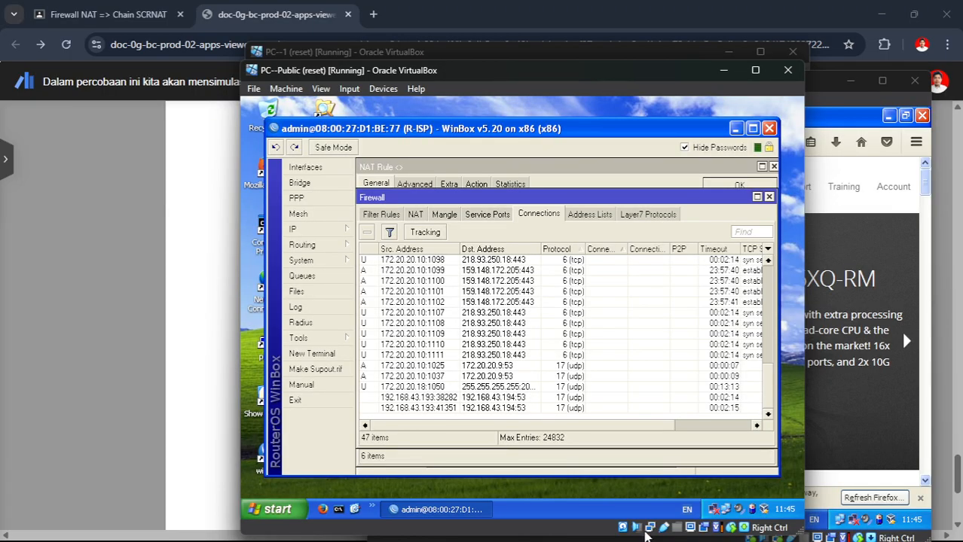
pyautogui.scroll(10, 592, 380)
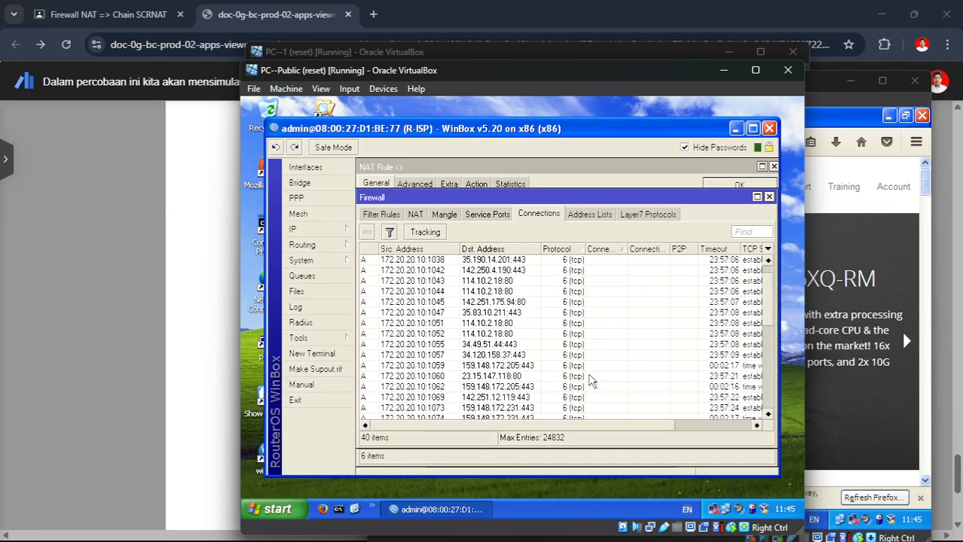
pyautogui.scroll(1, 591, 381)
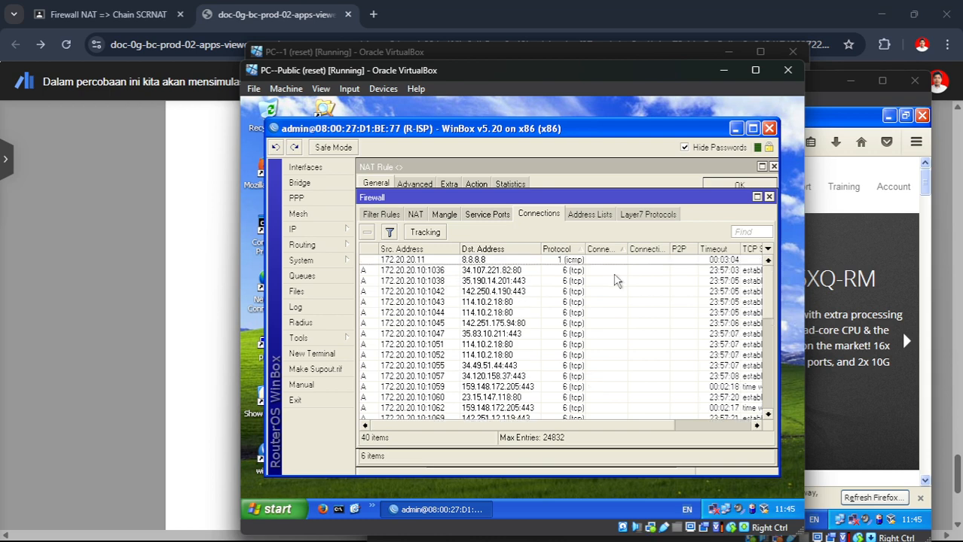
pyautogui.moveTo(427, 426)
pyautogui.mouseDown()
pyautogui.moveTo(512, 426)
pyautogui.moveTo(427, 440)
pyautogui.mouseUp()
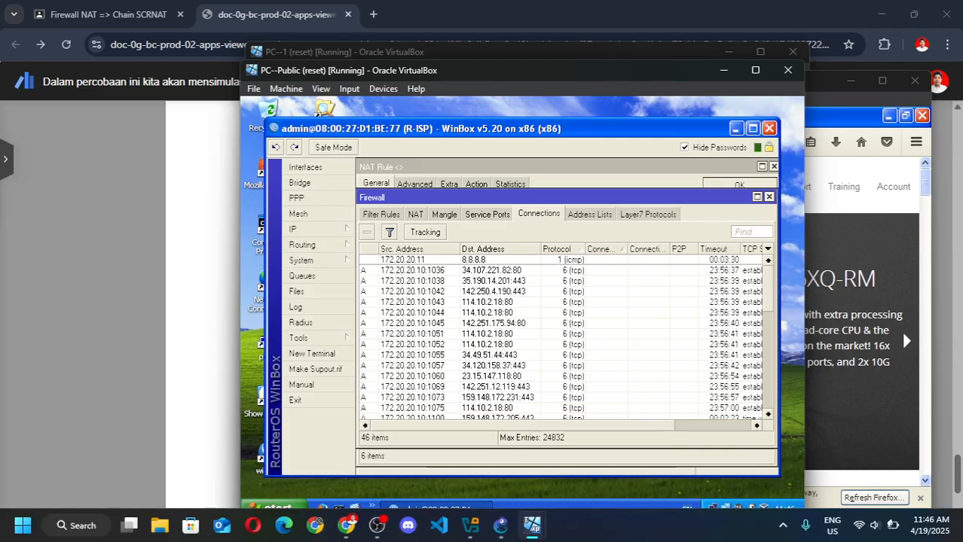
pyautogui.moveTo(549, 526)
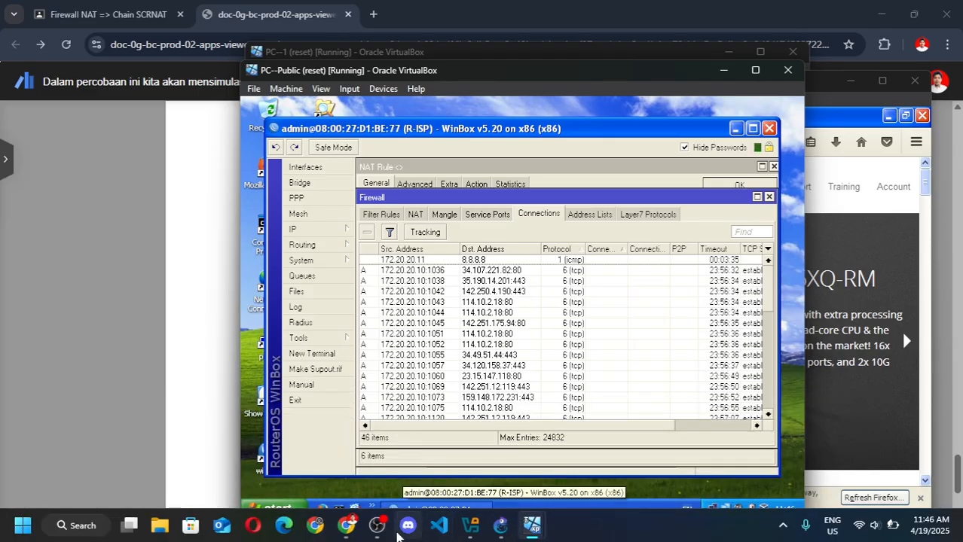
pyautogui.moveTo(380, 535)
pyautogui.click(351, 471)
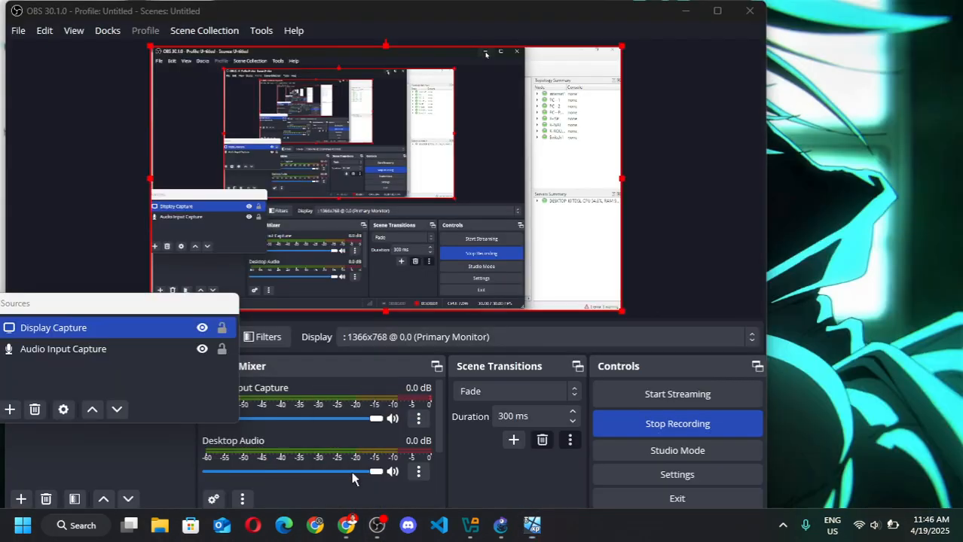